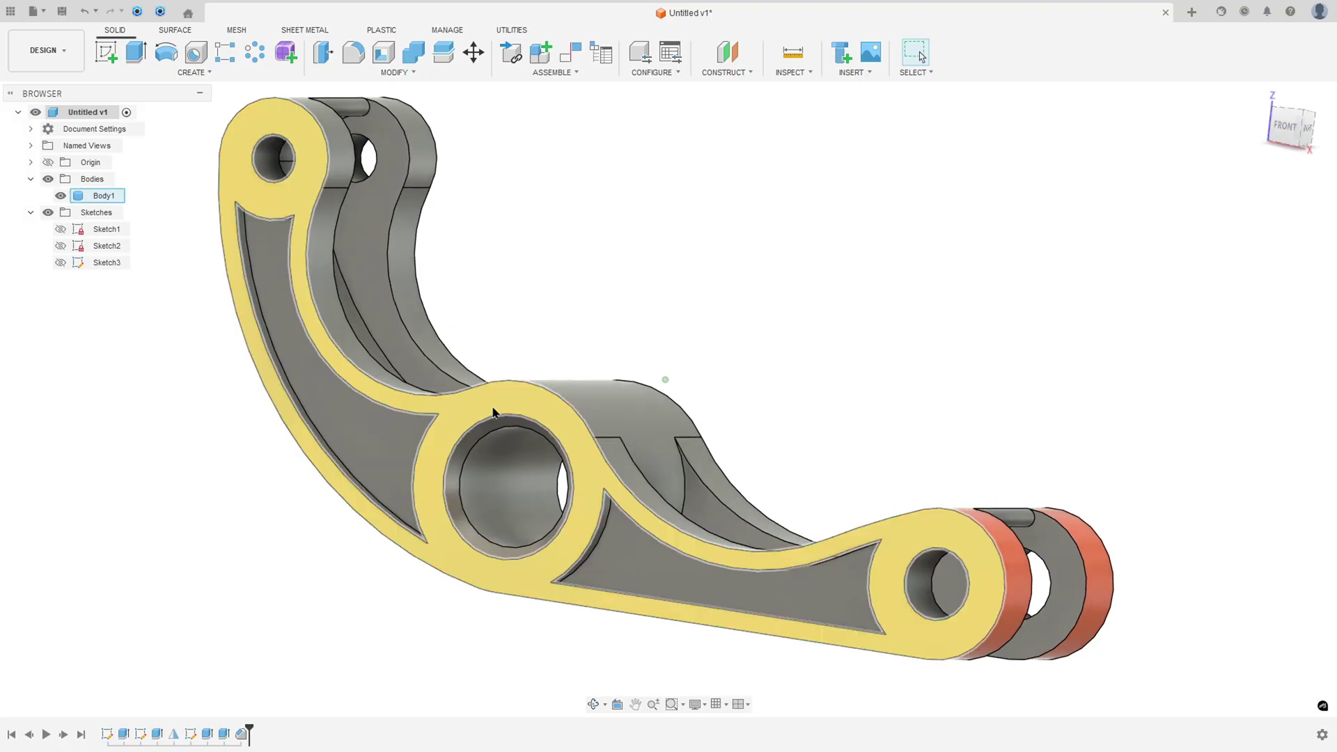
Step: Examine the finished lever model's yellow front face and green hub surface from the front, below and isometric views
click(504, 407)
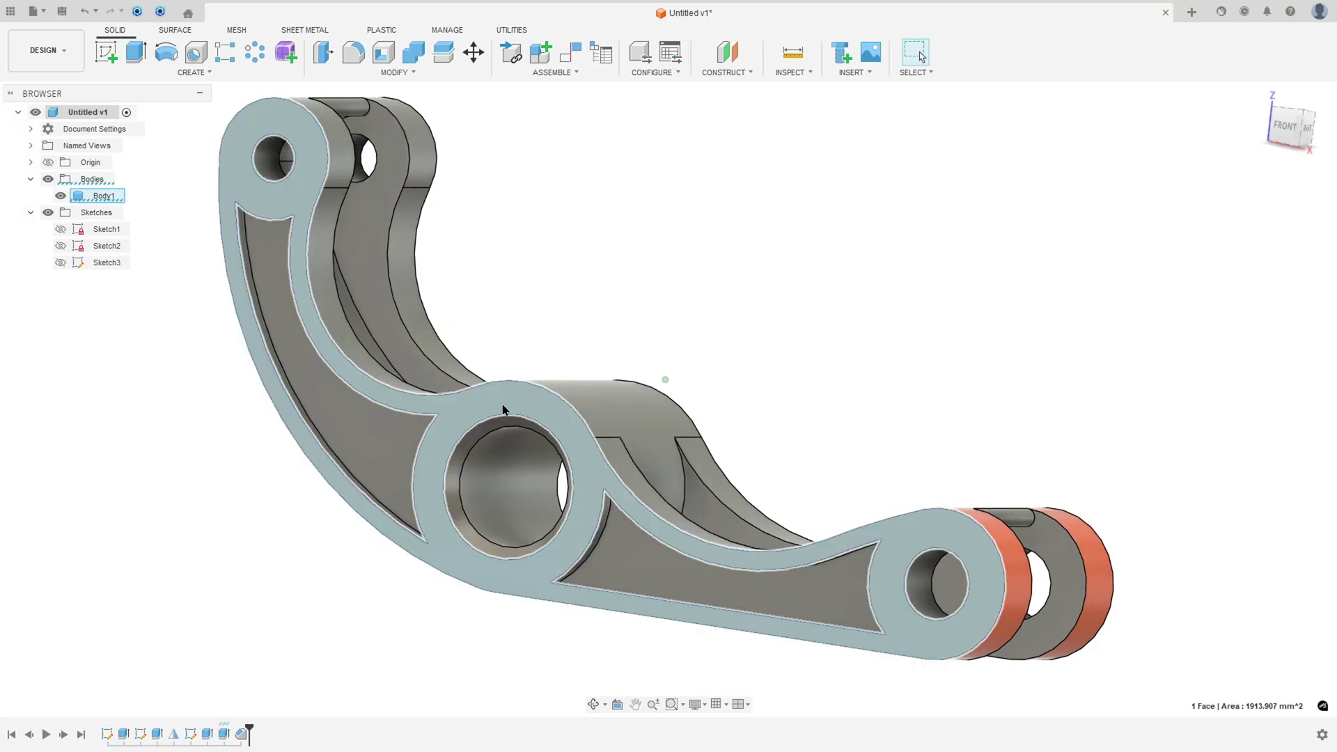
shift+middle_drag(504, 409, 578, 549)
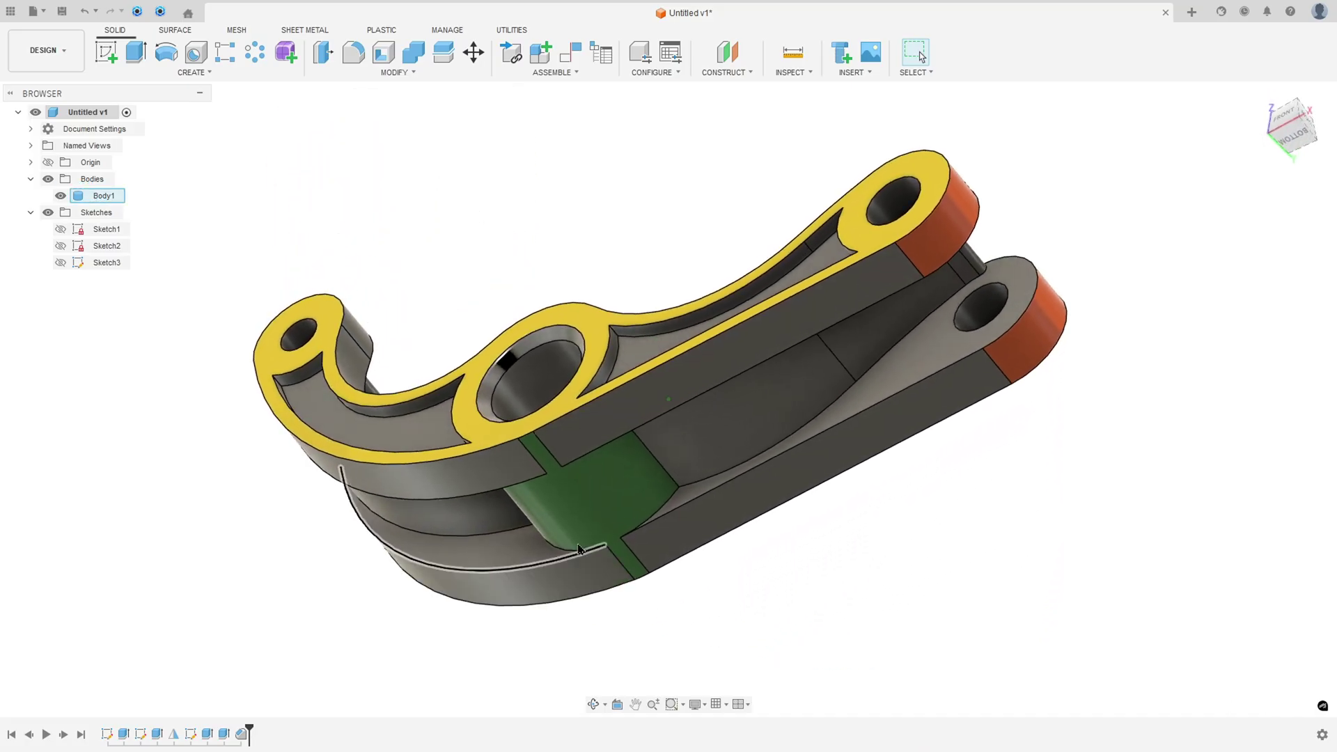
click(584, 504)
shift+middle_drag(582, 450, 779, 202)
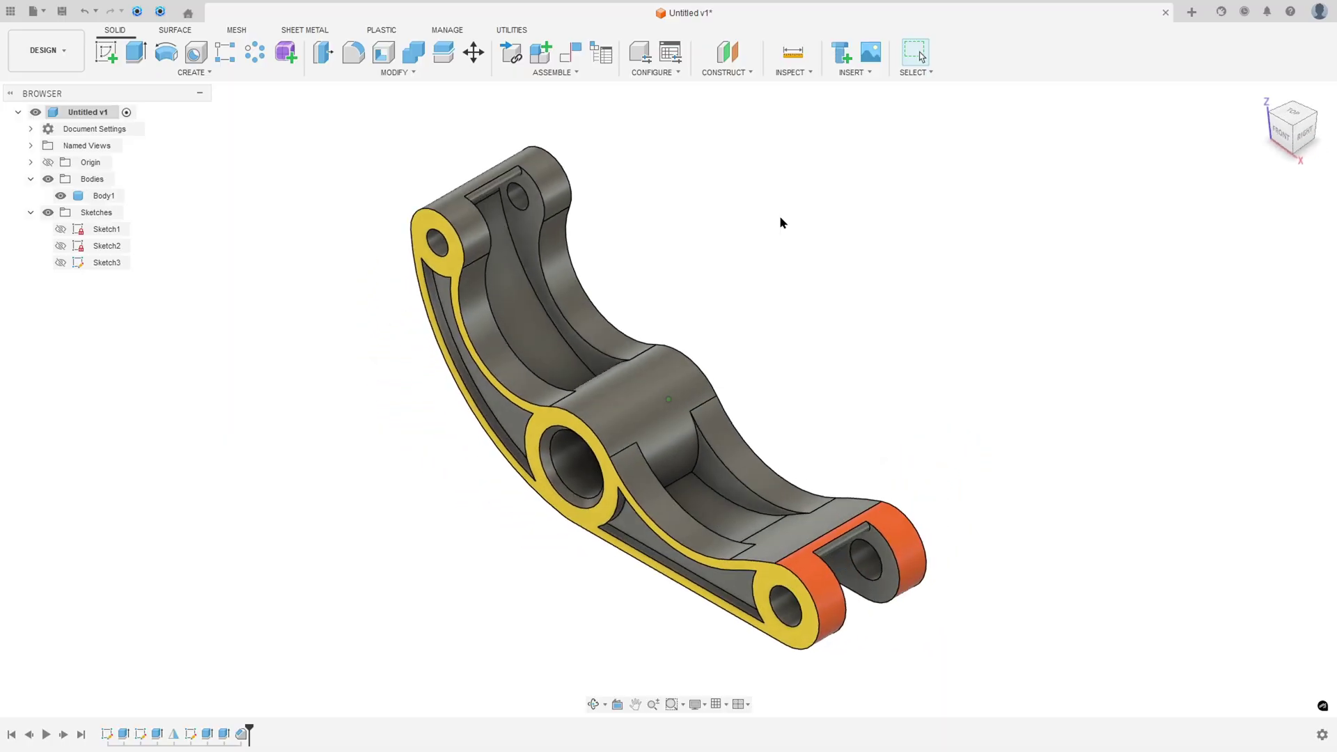
Step: Switch to the PDF drawing and sketch red arrows pointing at the 3D view and the Y view
key(alt+Tab)
mouse_move(1046, 330)
mouse_down()
mouse_move(951, 338)
mouse_move(960, 319)
mouse_move(940, 341)
mouse_up()
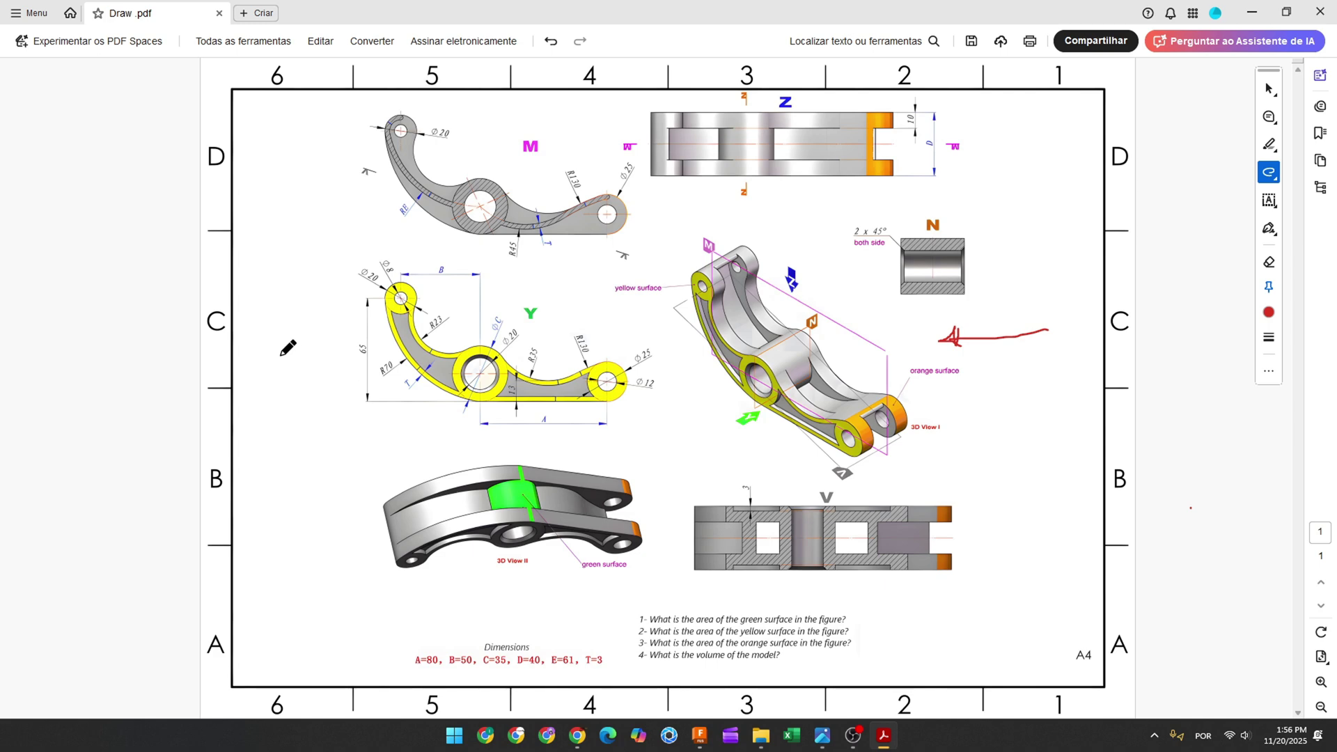
mouse_move(248, 356)
mouse_down()
mouse_move(311, 354)
mouse_move(310, 343)
mouse_move(313, 362)
mouse_up()
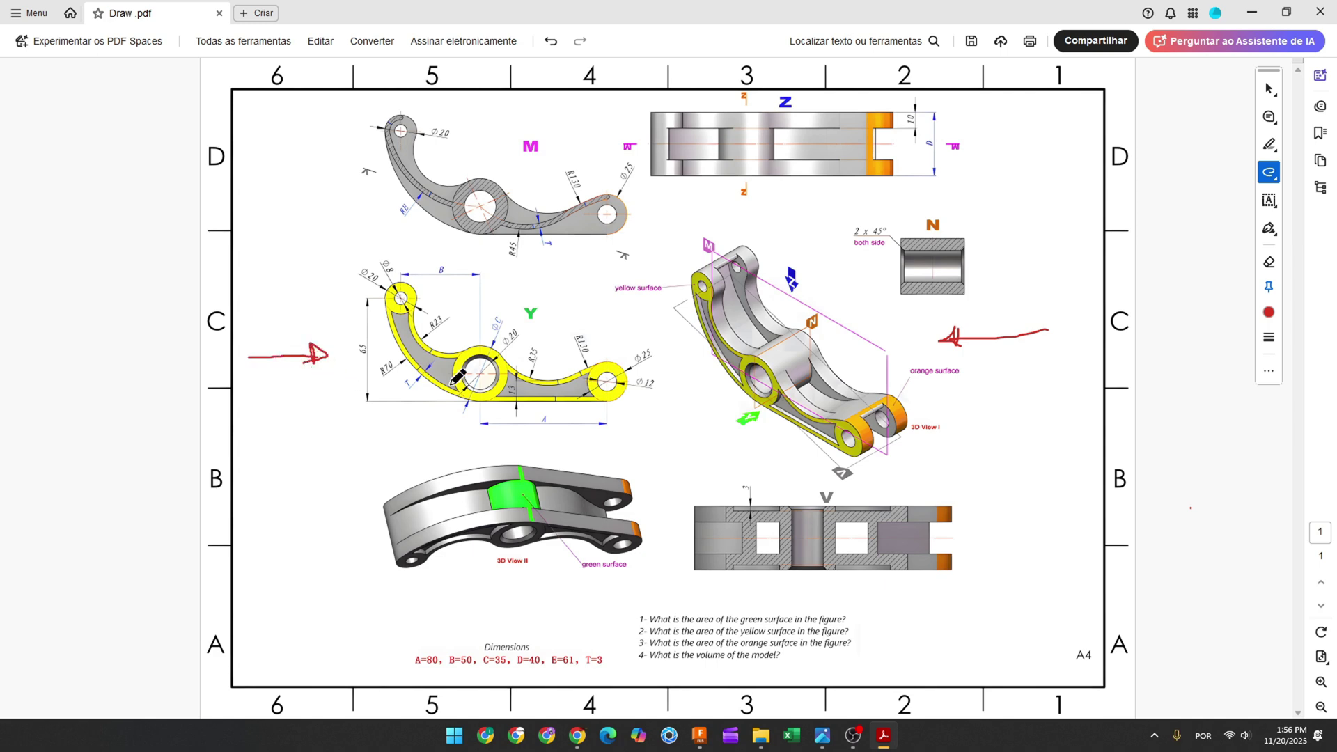
Step: Mark the central hub's centre, outer edge and ØC and Ø20 labels in view Y, and underline C=35
ctrl+scroll(457, 377, up, 2)
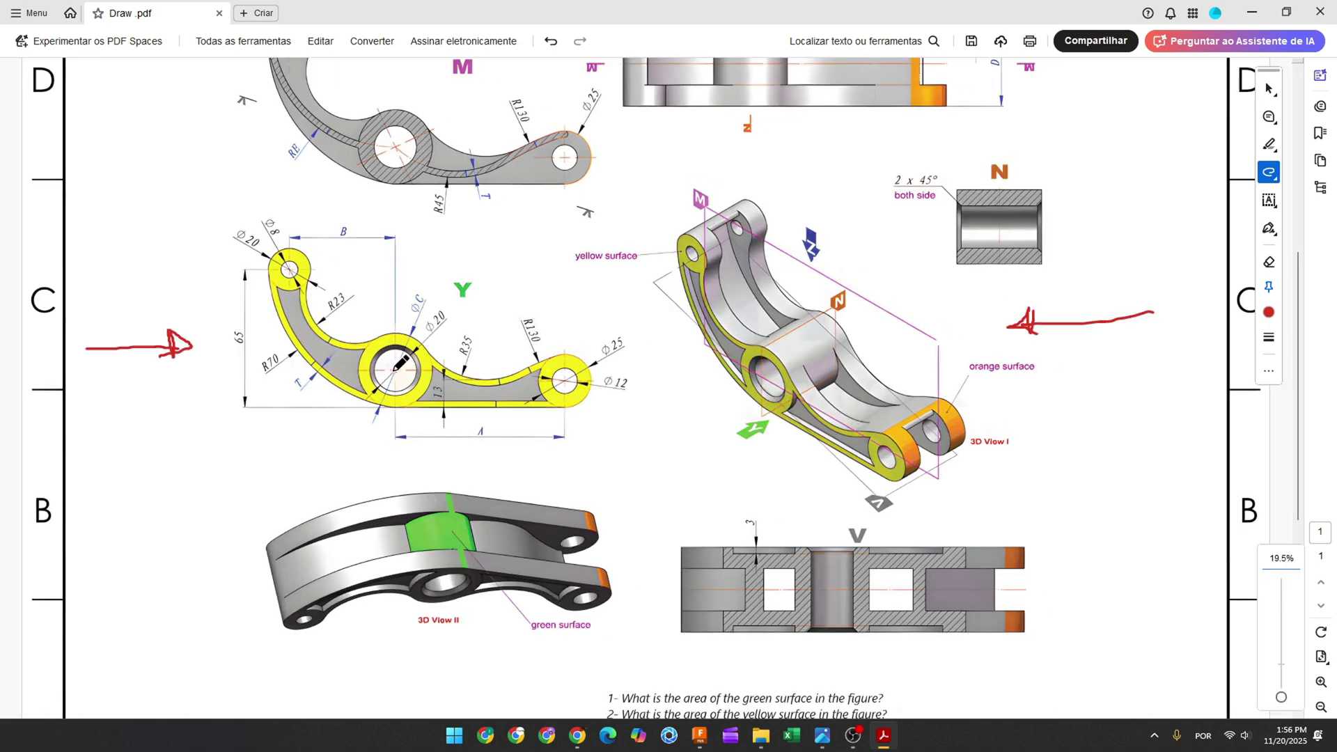
scroll(394, 370, down, 1)
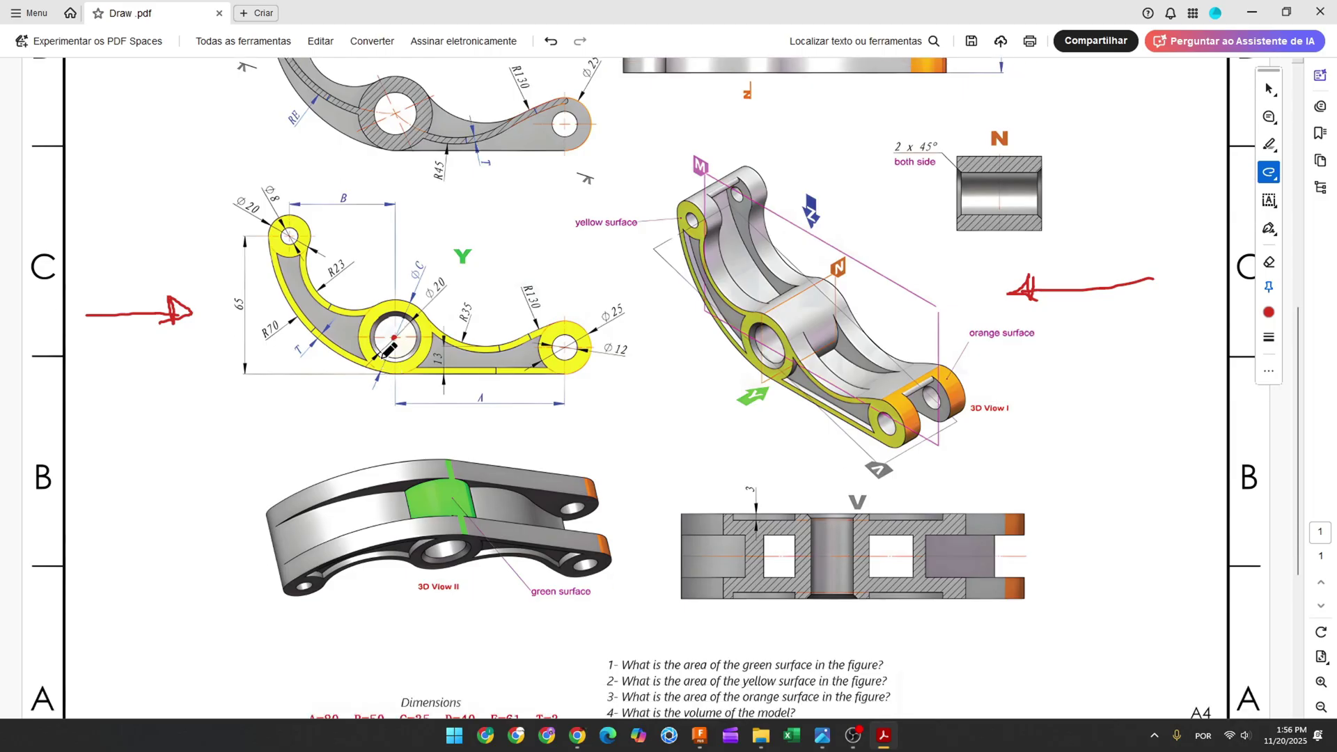
drag(388, 302, 413, 300)
scroll(422, 306, down, 2)
drag(402, 652, 419, 650)
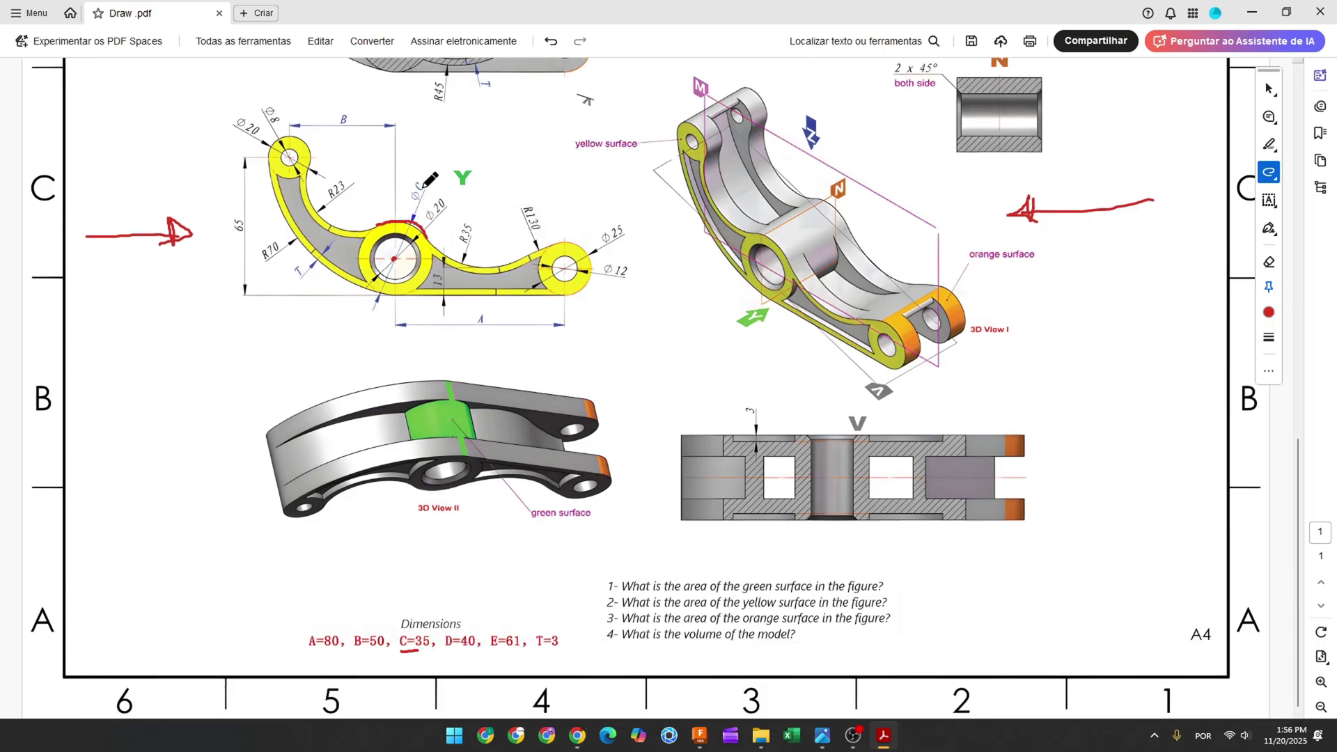
drag(411, 198, 423, 180)
click(394, 259)
Step: Switch to Fusion, start a sketch on the front plane and draw a 35 mm diameter circle centred on the origin
click(699, 736)
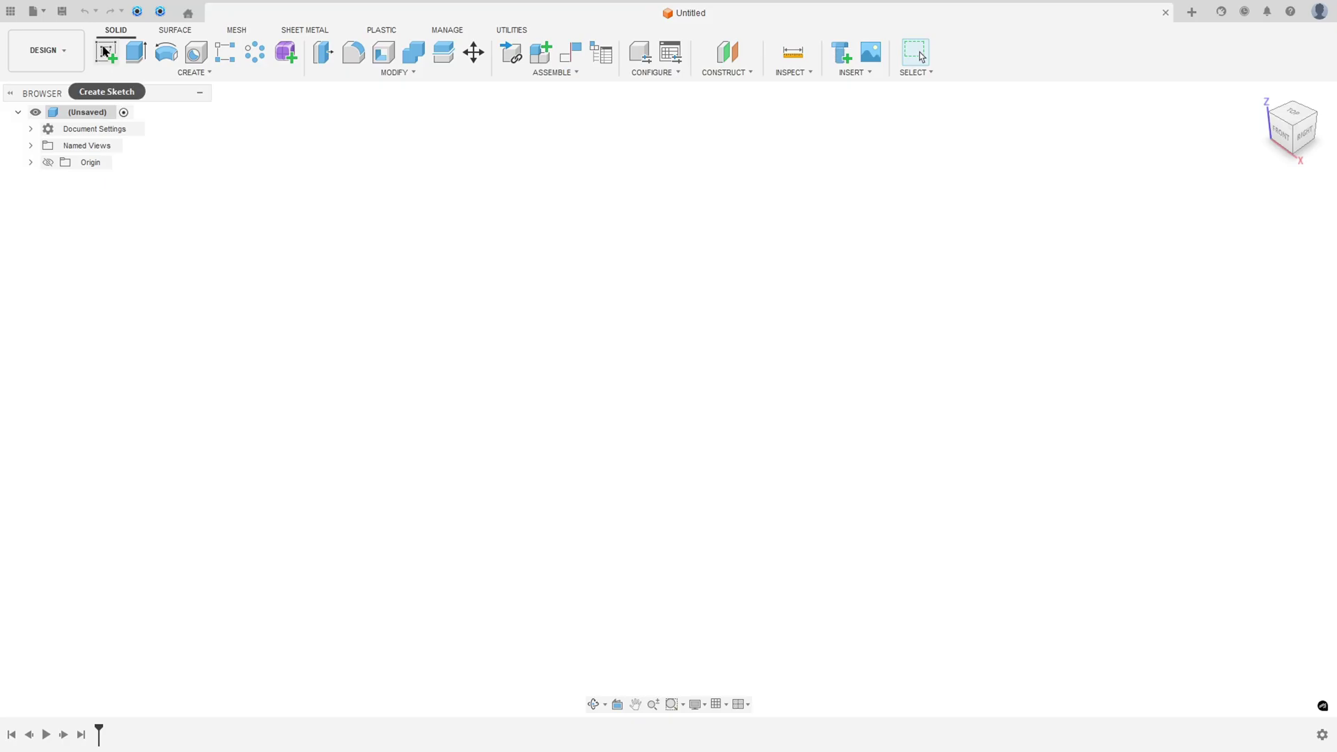
click(105, 51)
click(693, 383)
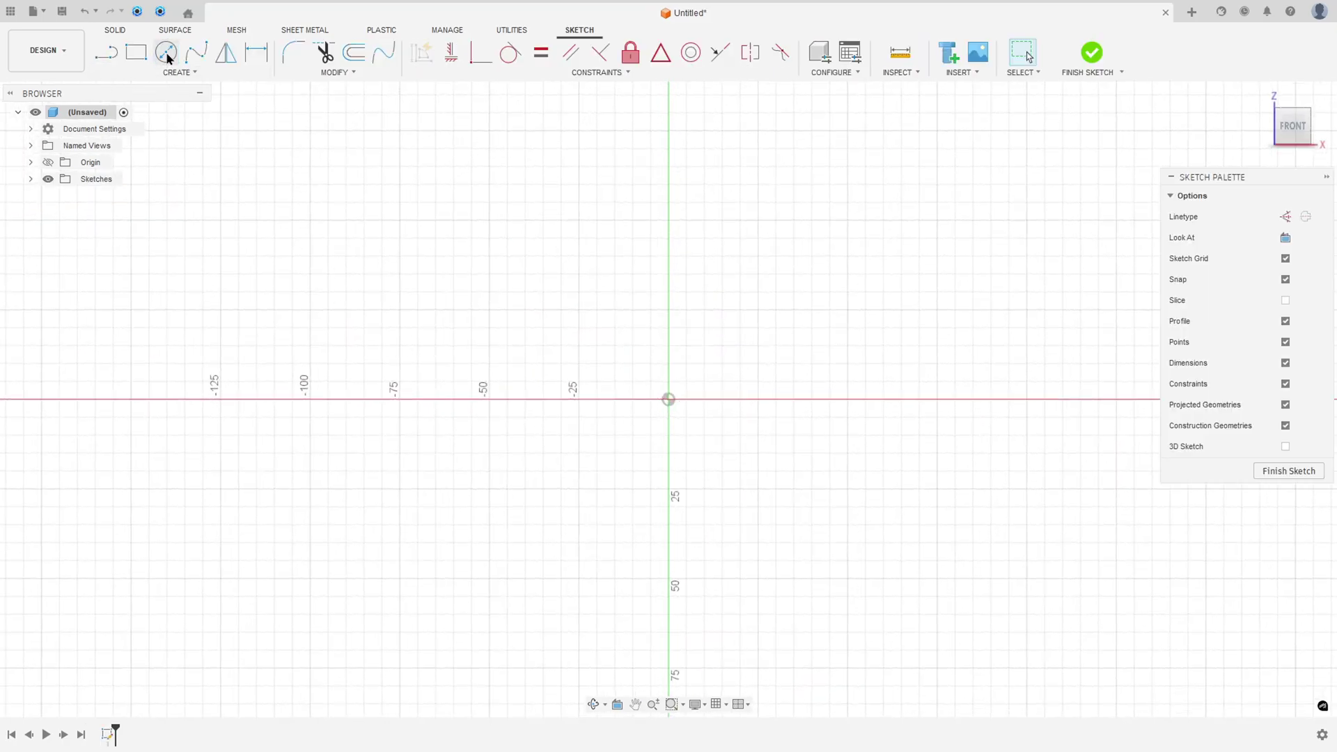
click(166, 51)
click(668, 399)
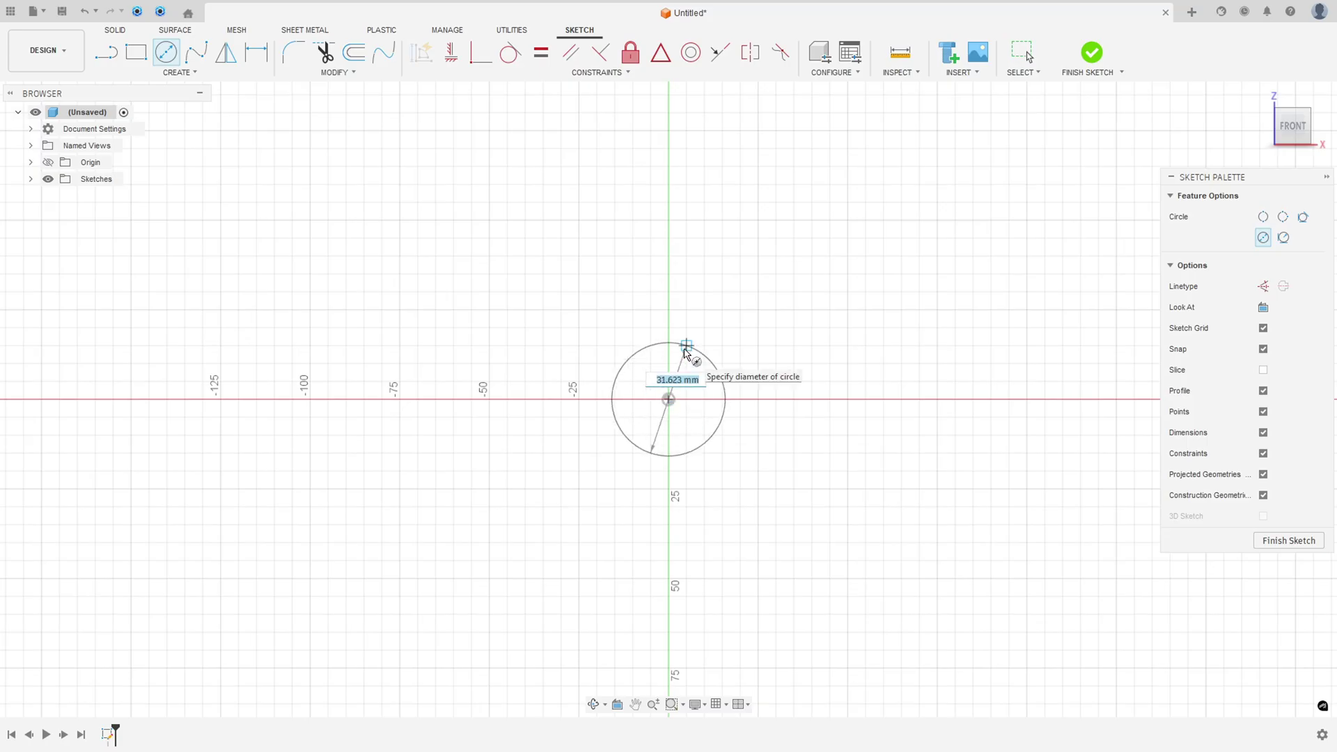
text(35)
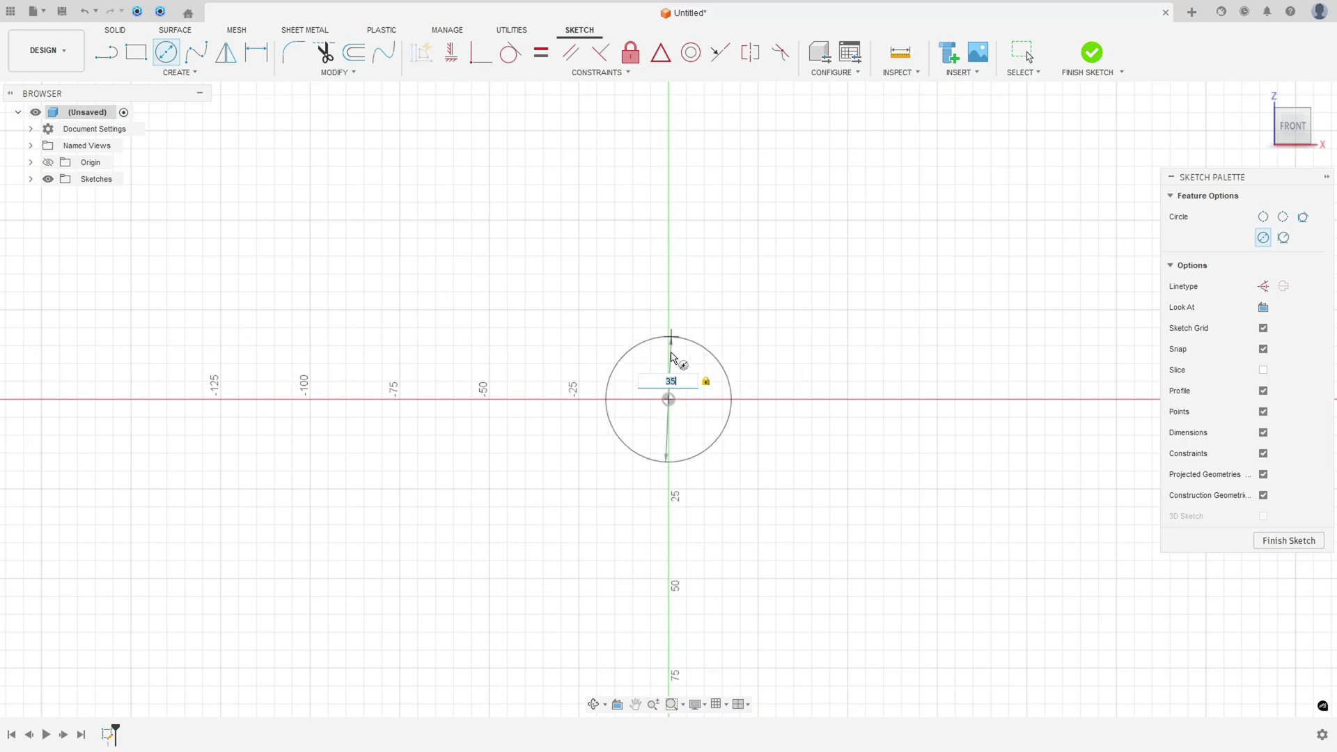
key(Return)
Step: Draw a concentric 20 mm diameter circle at the origin and place the diameter labels outside the circles
click(668, 399)
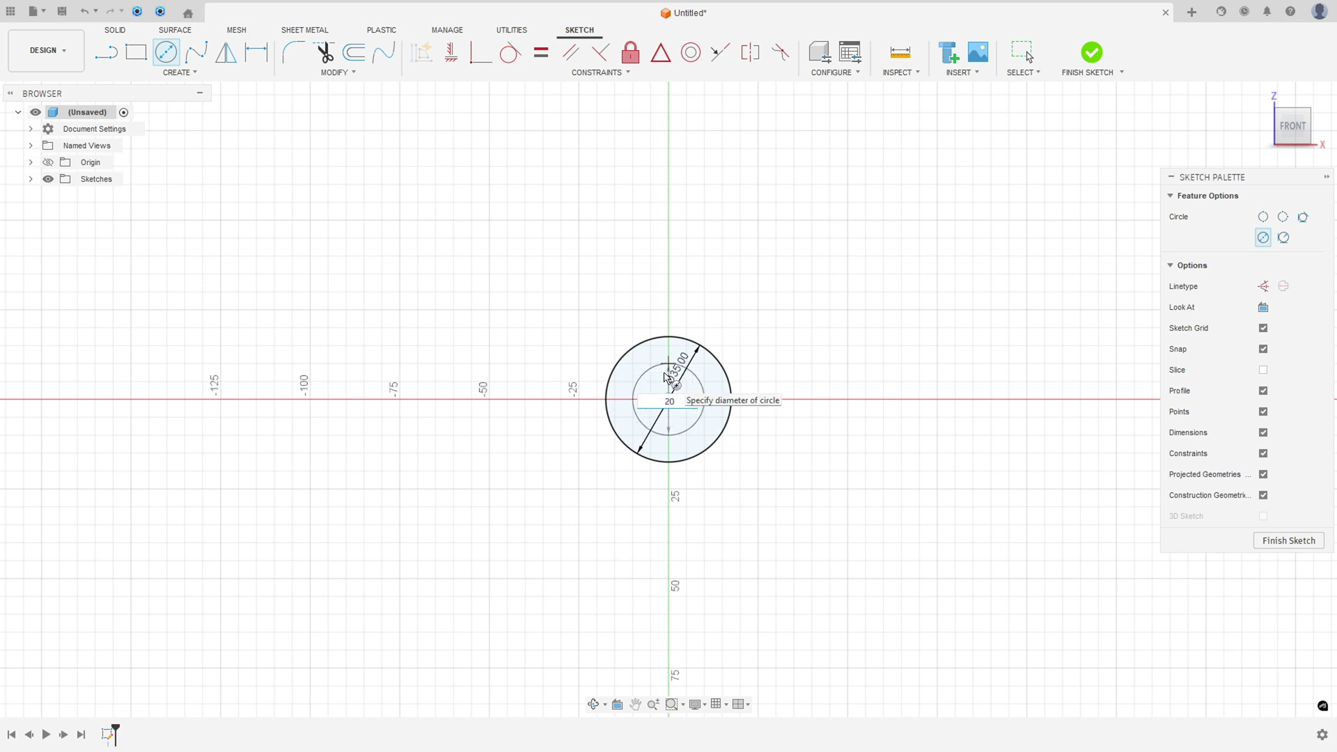
key(Return)
key(Escape)
drag(670, 381, 739, 342)
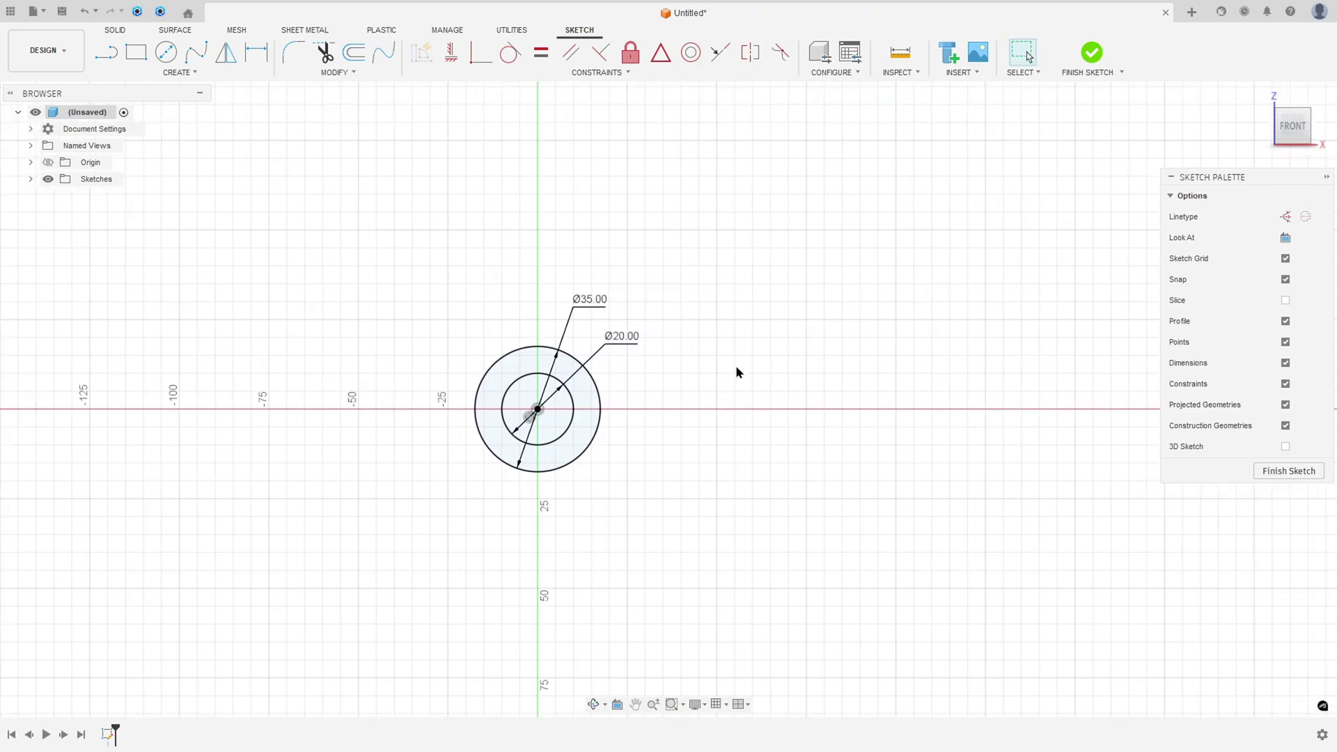
Step: Switch to the PDF drawing and mark the Ø25 and Ø12 end boss, the A=80 value, the lower edge and the hub's vertical radius
key(alt+Tab)
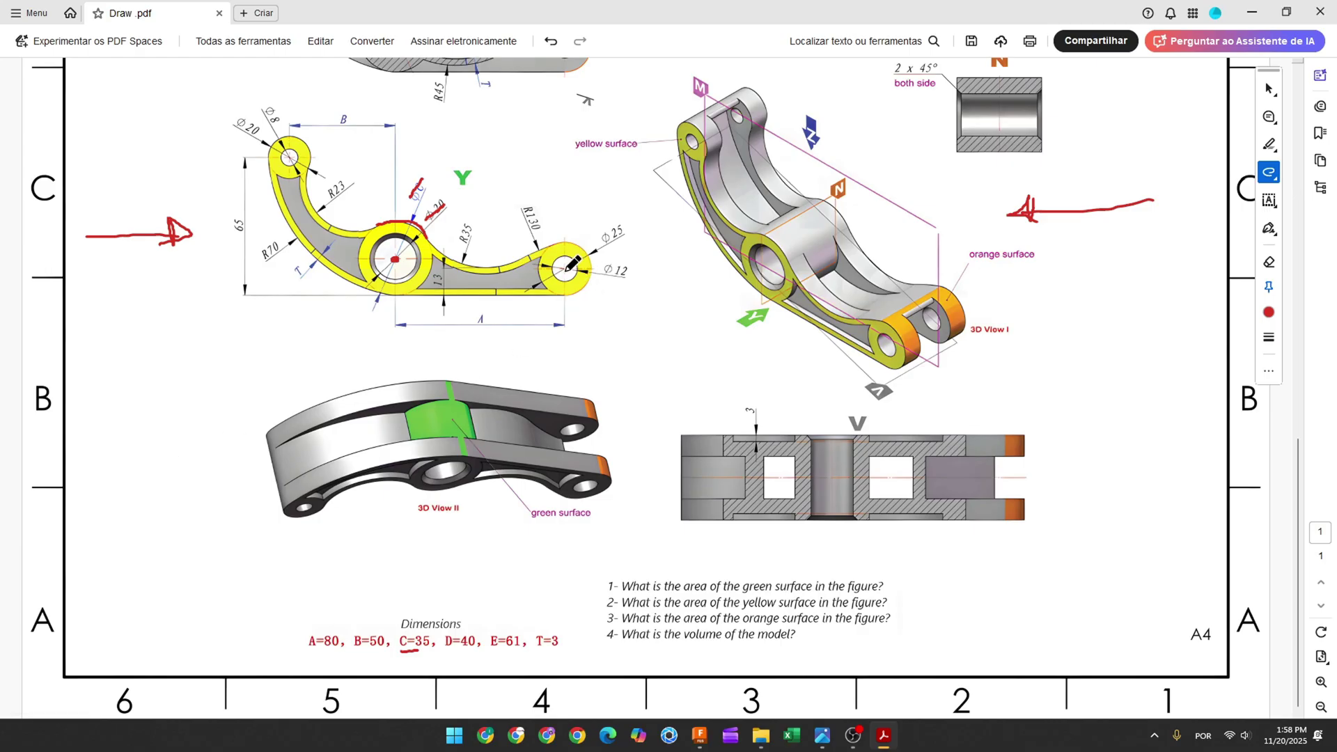
mouse_move(576, 245)
mouse_down()
mouse_move(592, 272)
mouse_move(622, 279)
mouse_up()
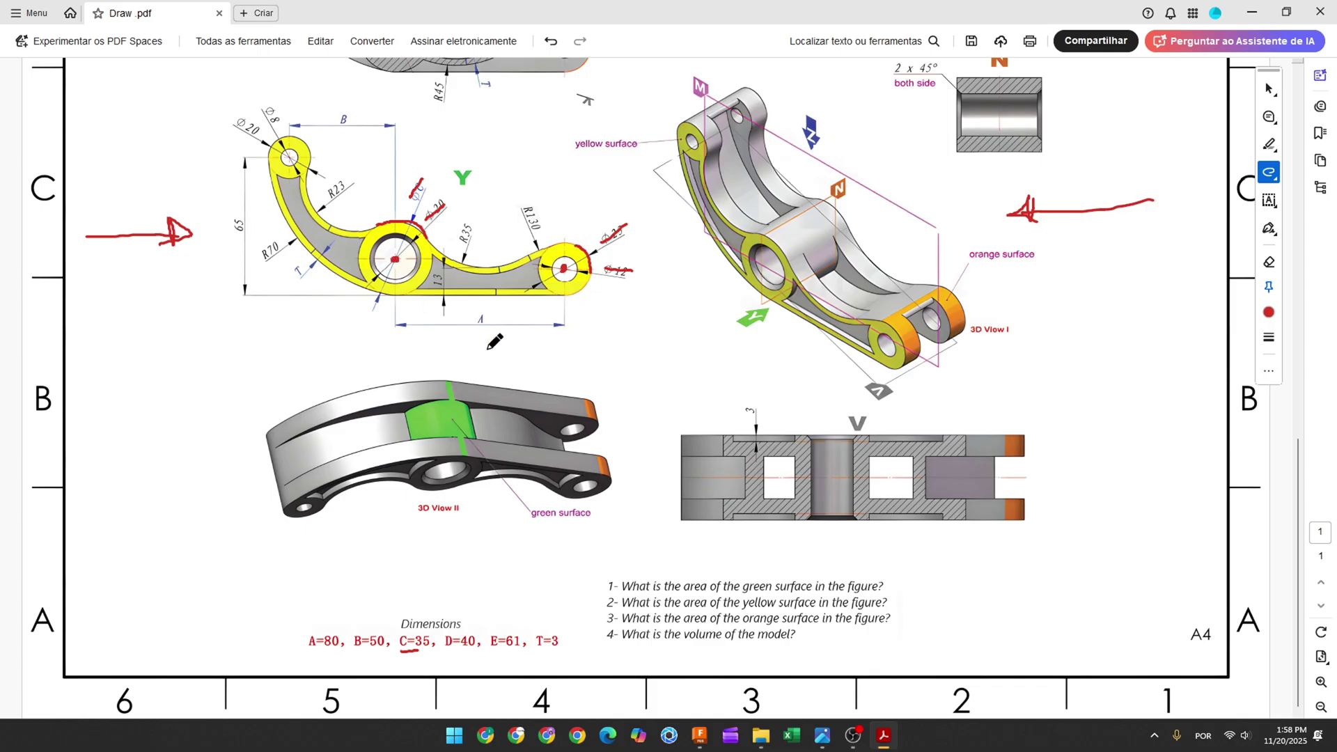
drag(310, 656, 328, 655)
drag(399, 295, 572, 292)
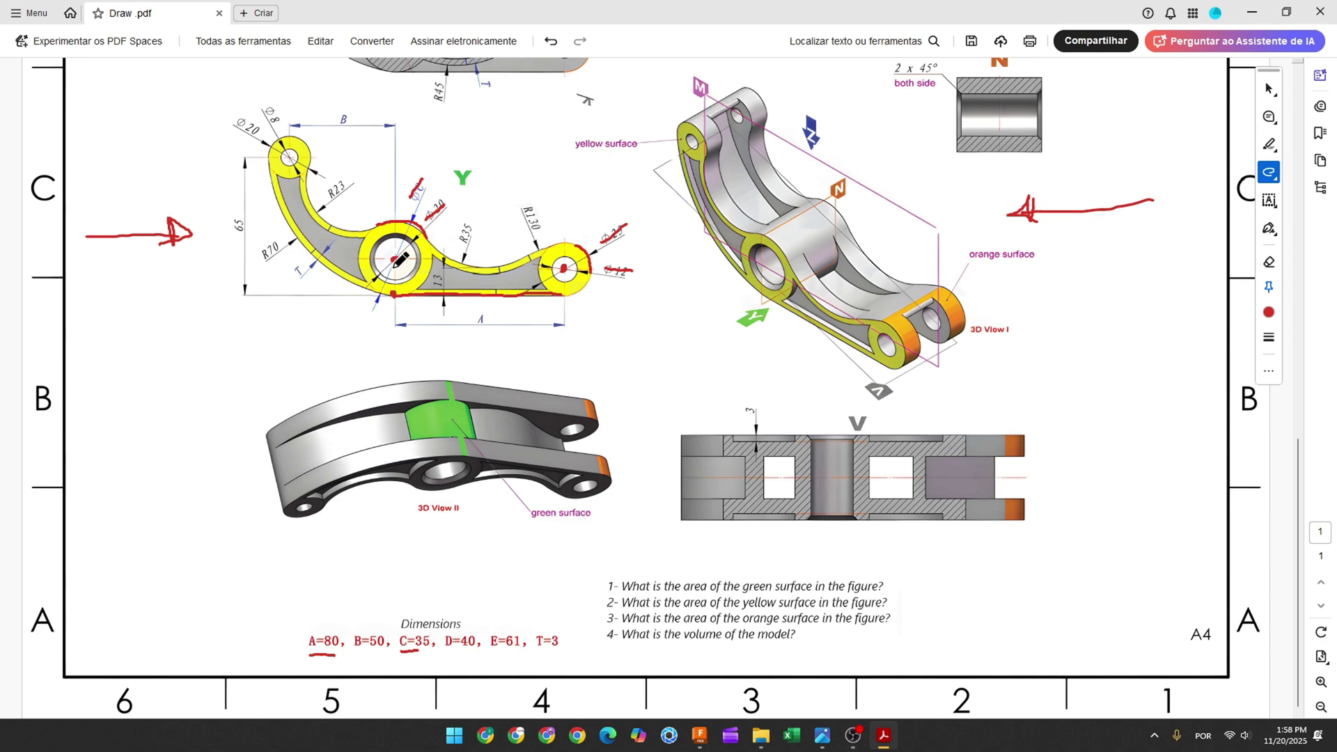
drag(395, 260, 395, 294)
Step: Switch to Fusion and draw a 25 mm diameter circle to the right of the hub, slightly below the horizontal axis
click(699, 743)
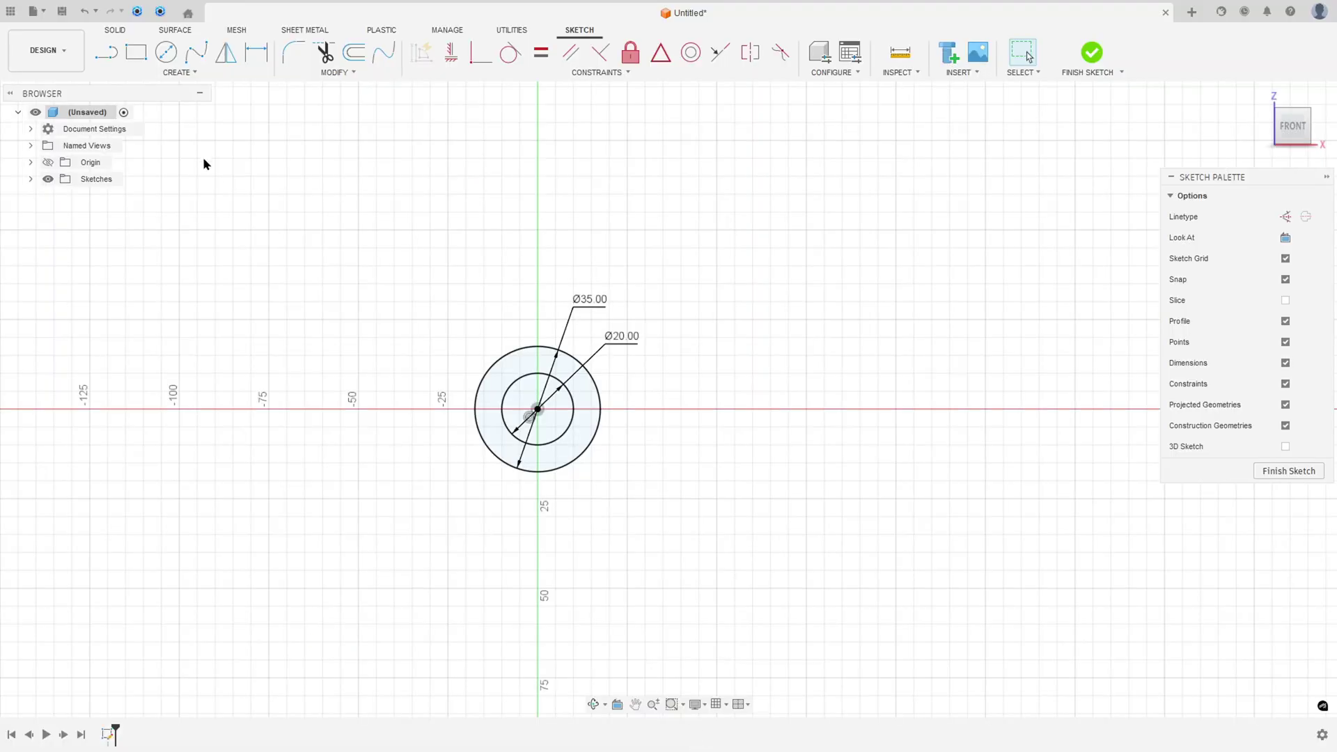
click(165, 51)
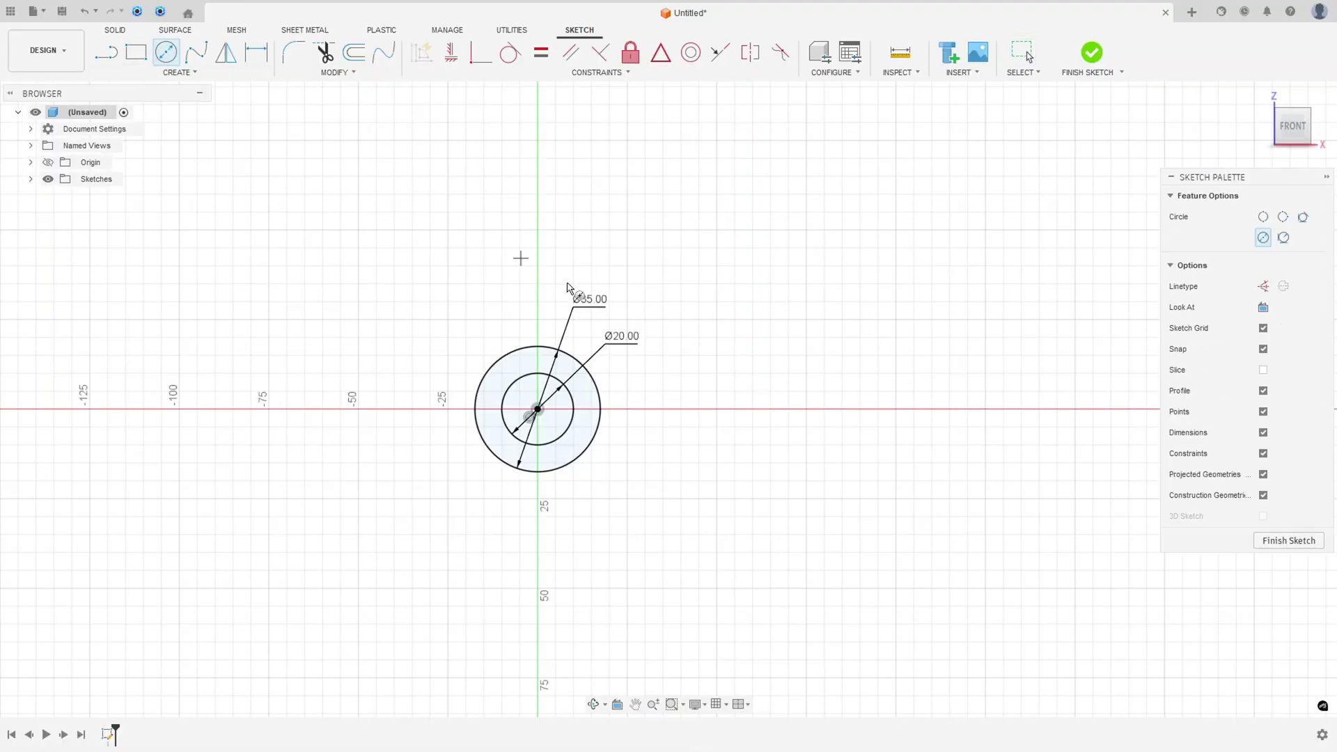
click(895, 427)
text(2)
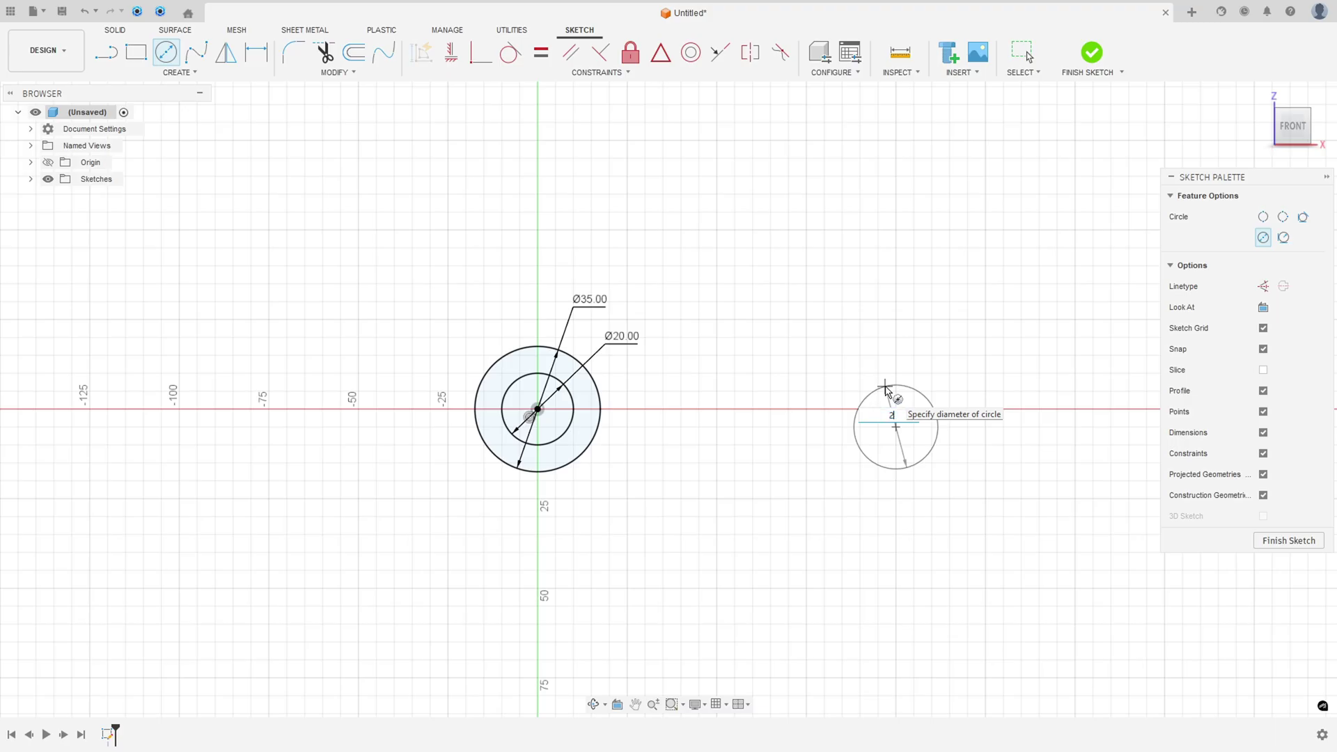
text(5)
key(Return)
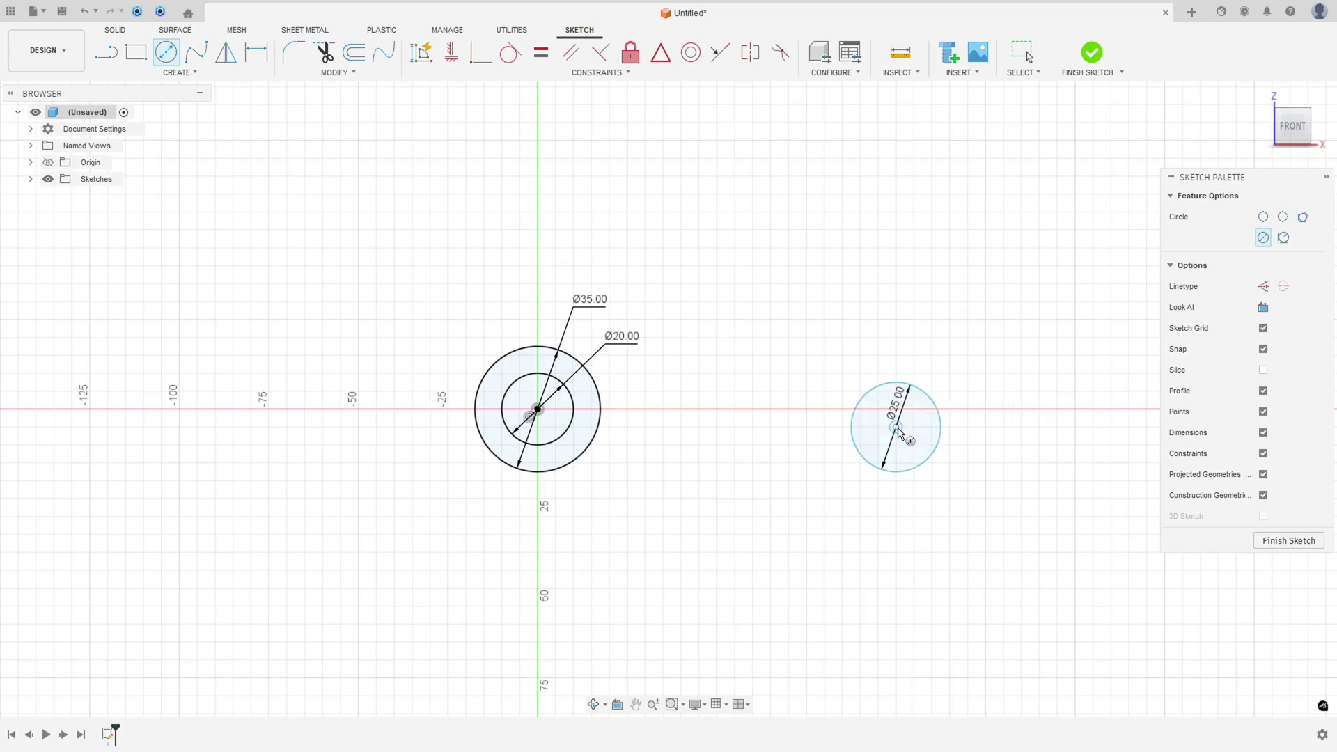
Step: Draw a concentric 12 mm circle inside the 25 mm circle and place both diameter labels outside
click(896, 427)
text(12)
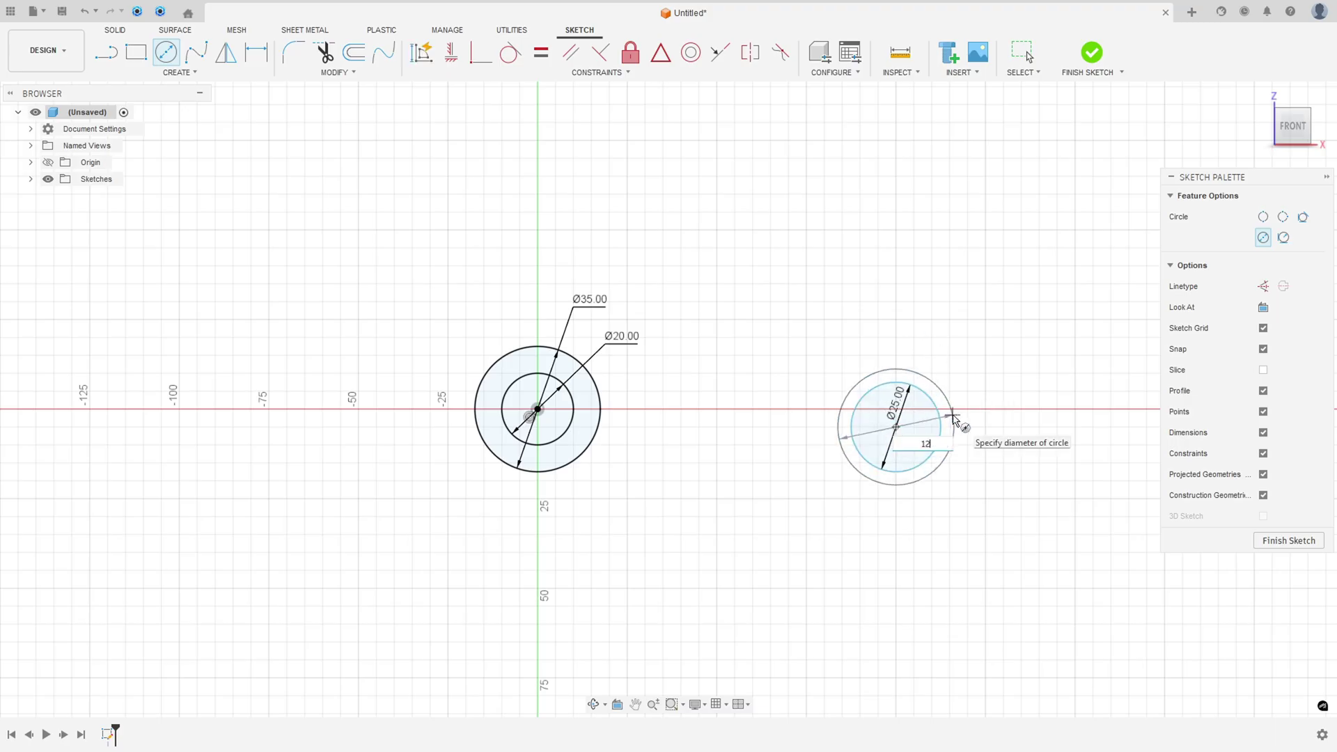
key(Return)
key(Escape)
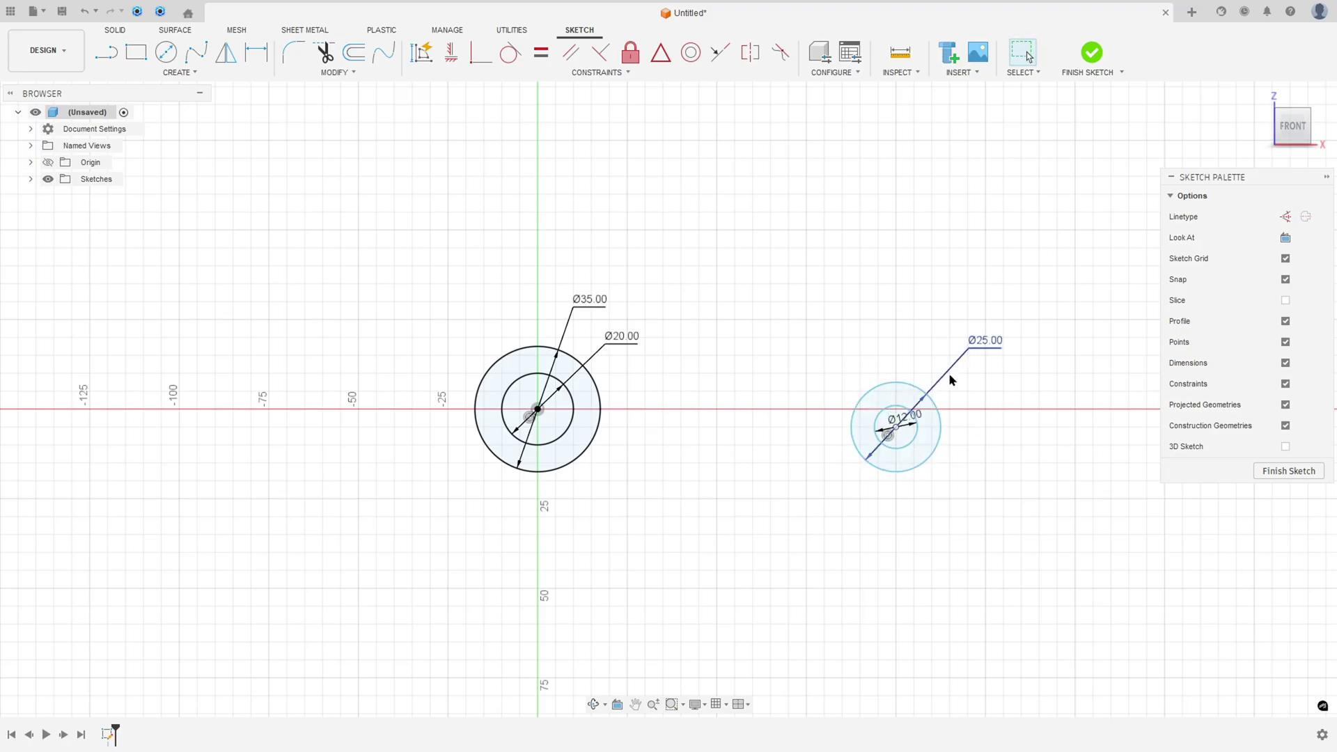
drag(905, 418, 1018, 389)
Step: Draw a horizontal line from the lowest point of the 35 mm circle to the lowest point of the 25 mm circle
click(105, 53)
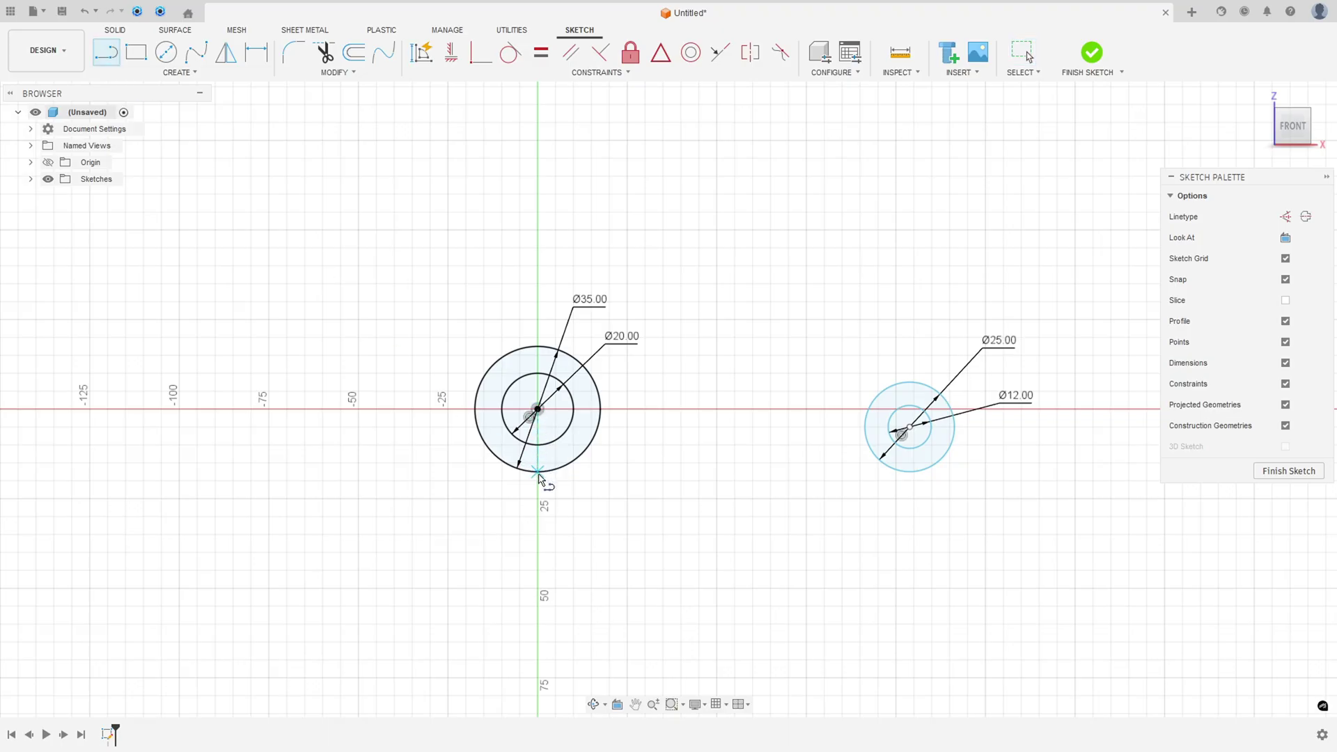
click(537, 471)
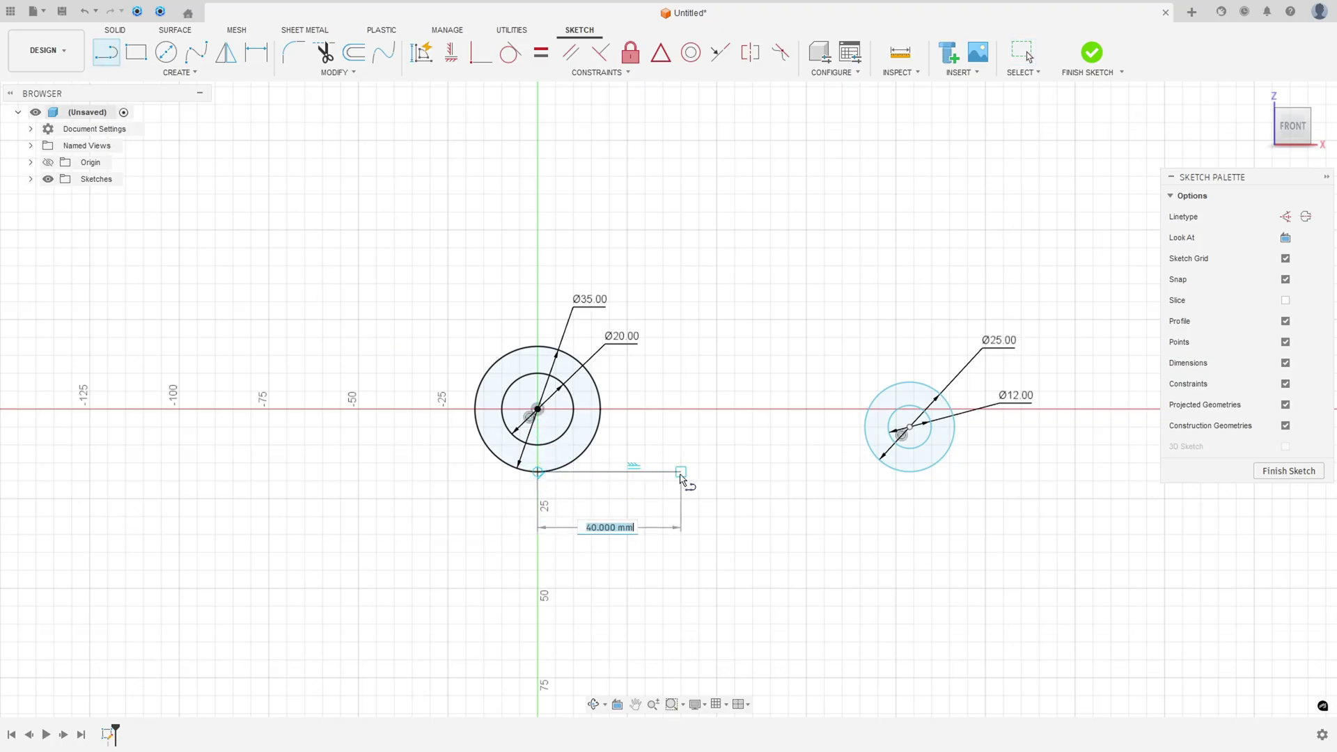
click(910, 471)
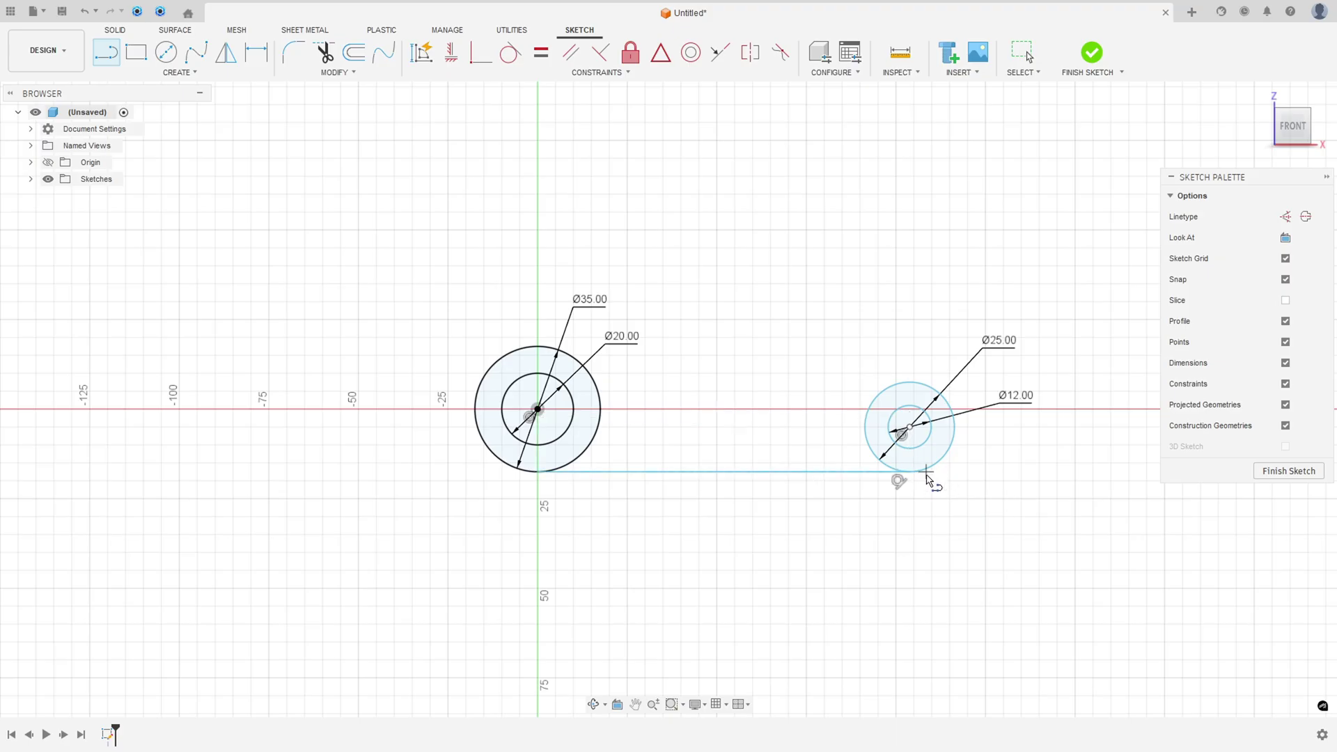
key(Escape)
Step: Apply a tangent constraint between the lower line and the 35 mm circle
click(511, 52)
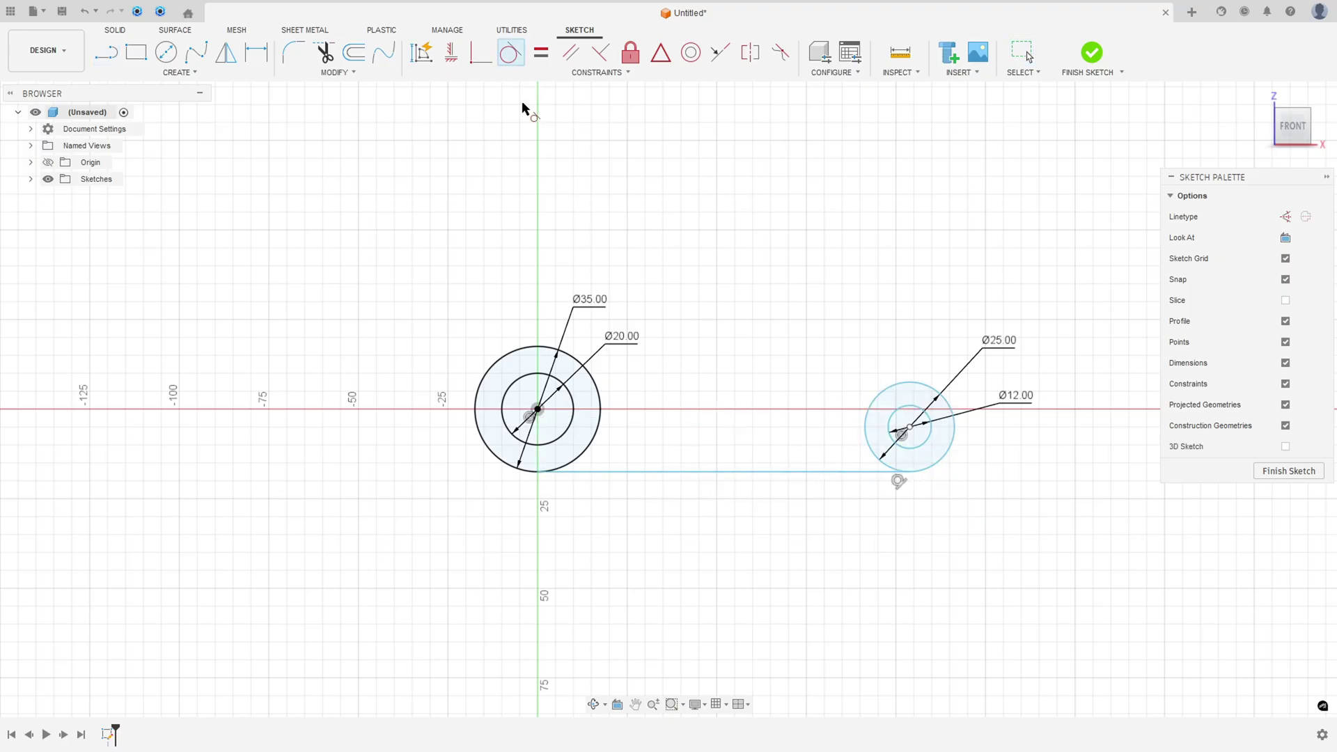
click(579, 472)
click(517, 468)
key(Escape)
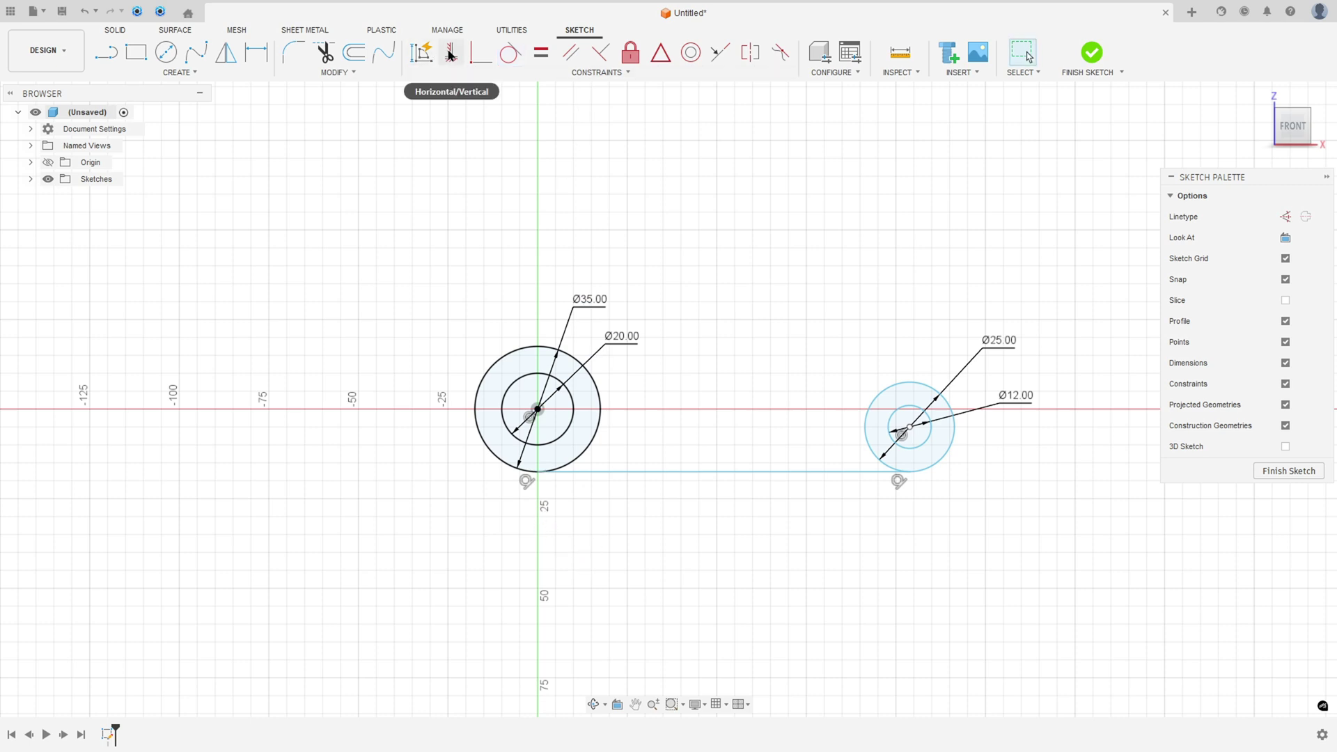
Step: Constrain the lower line's left endpoint to be vertically aligned with the origin
click(450, 55)
click(537, 472)
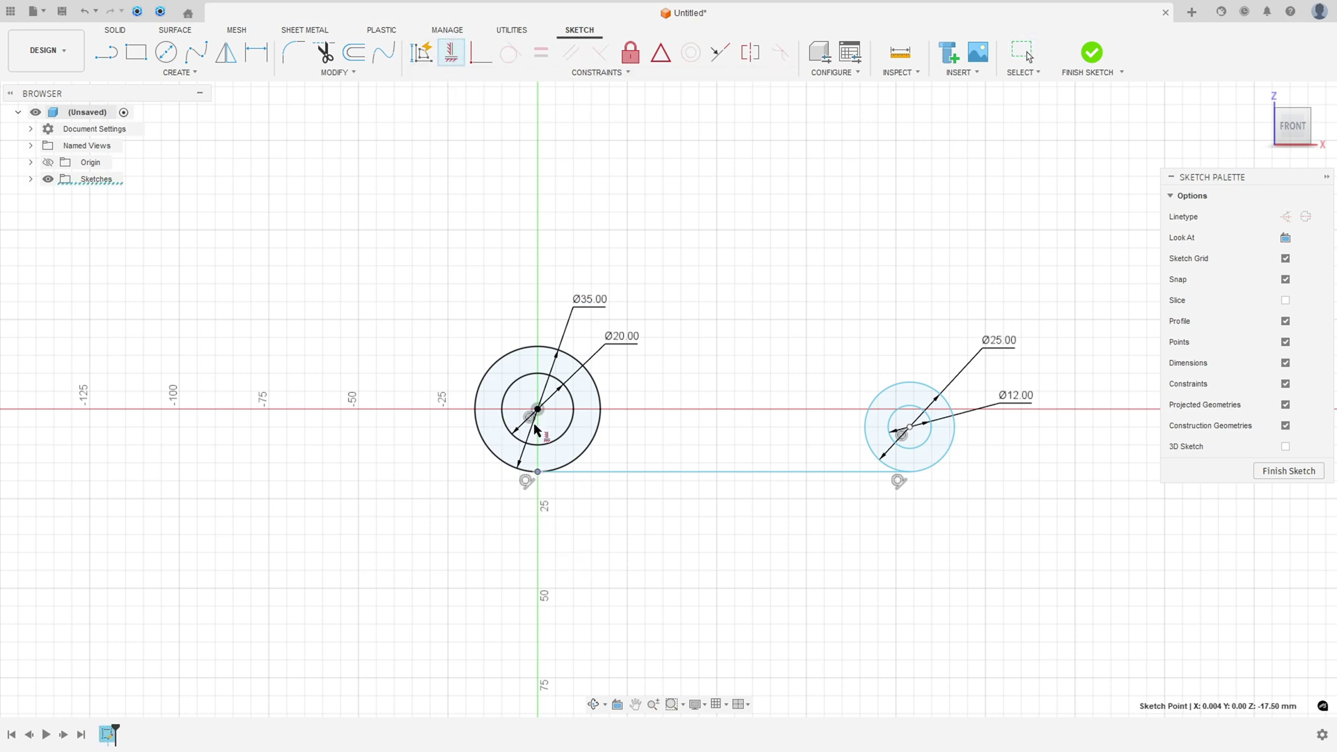
click(538, 411)
Step: Try to align the lower line's right endpoint vertically with the 25 mm circle's centre
click(910, 473)
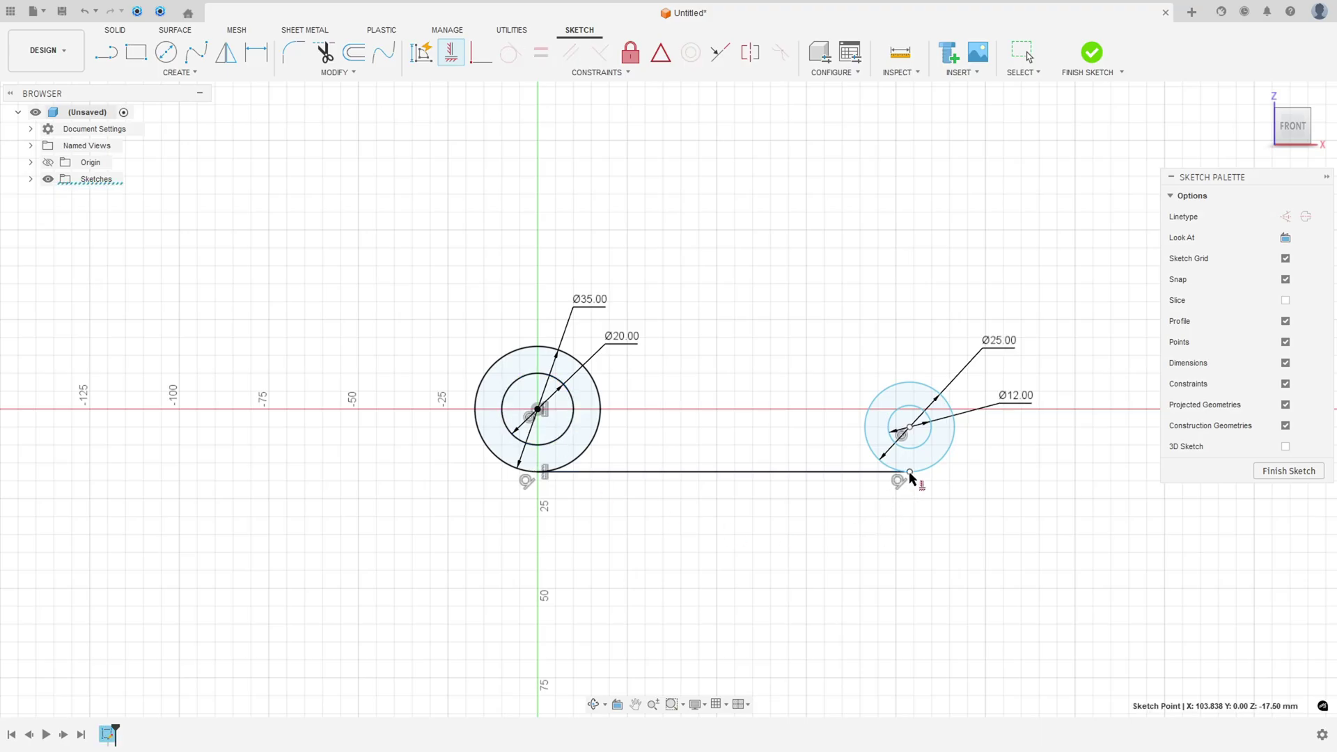
click(909, 431)
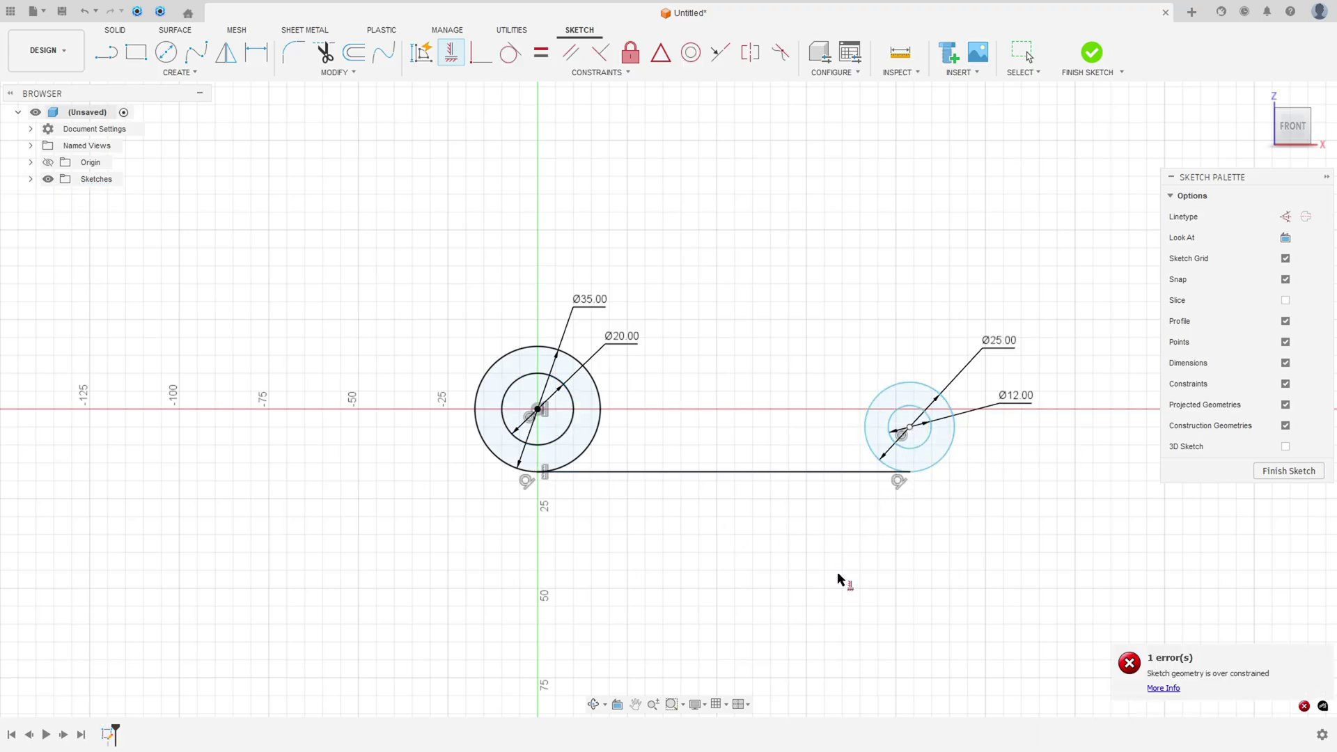
click(1303, 707)
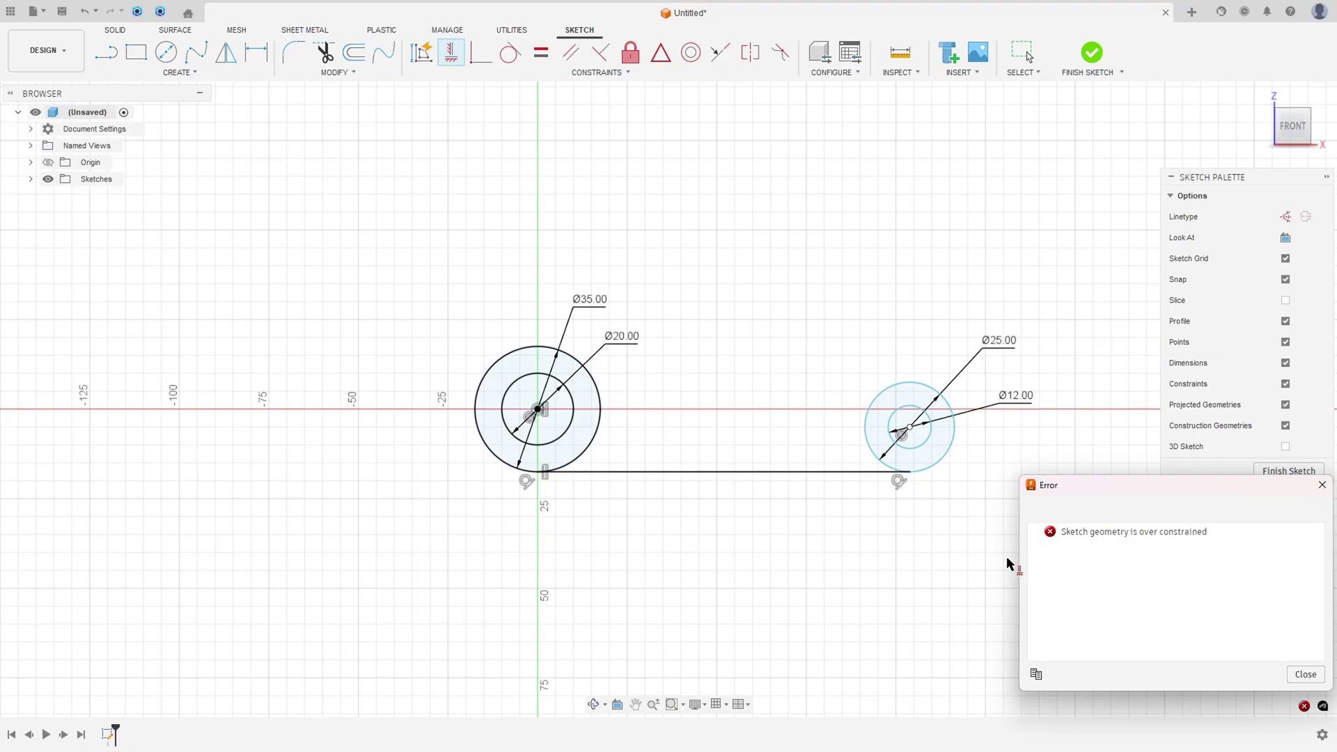
click(1320, 483)
key(Escape)
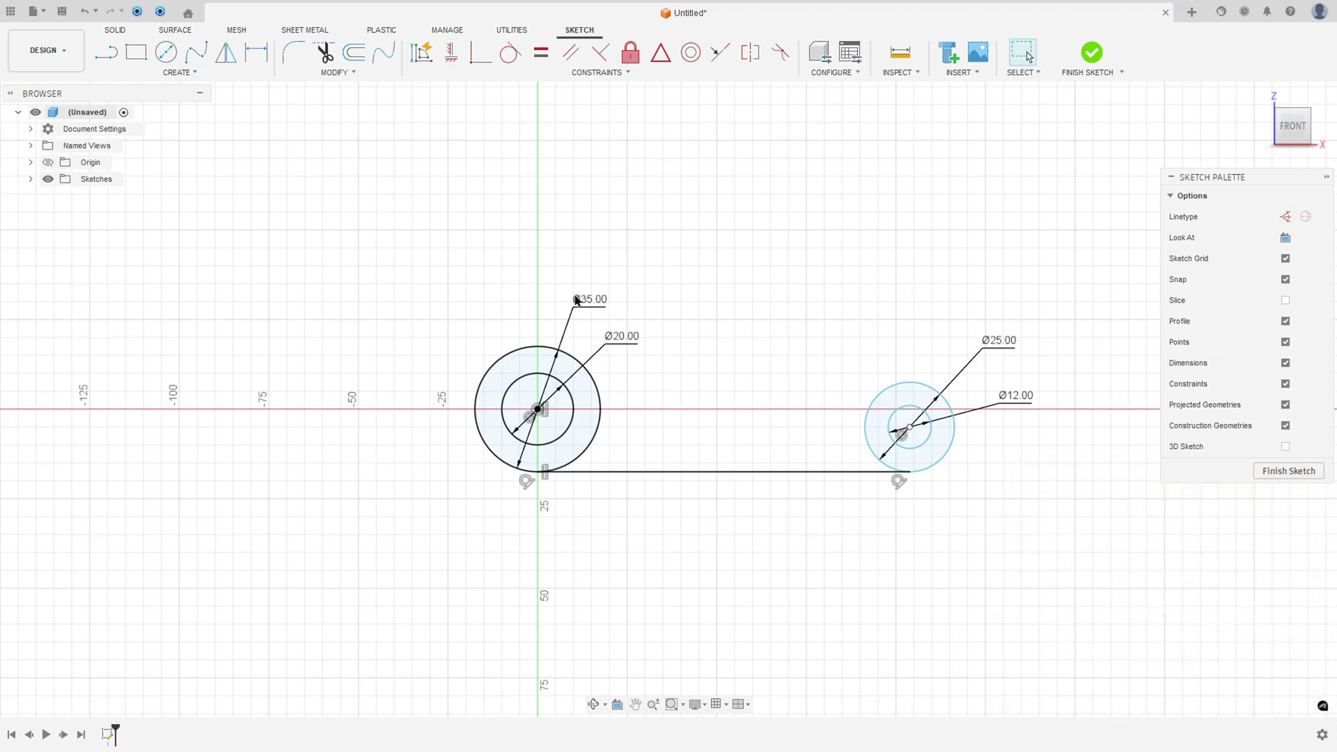
Step: Dimension the lower horizontal line's length and set it to 80 mm
click(256, 53)
click(680, 472)
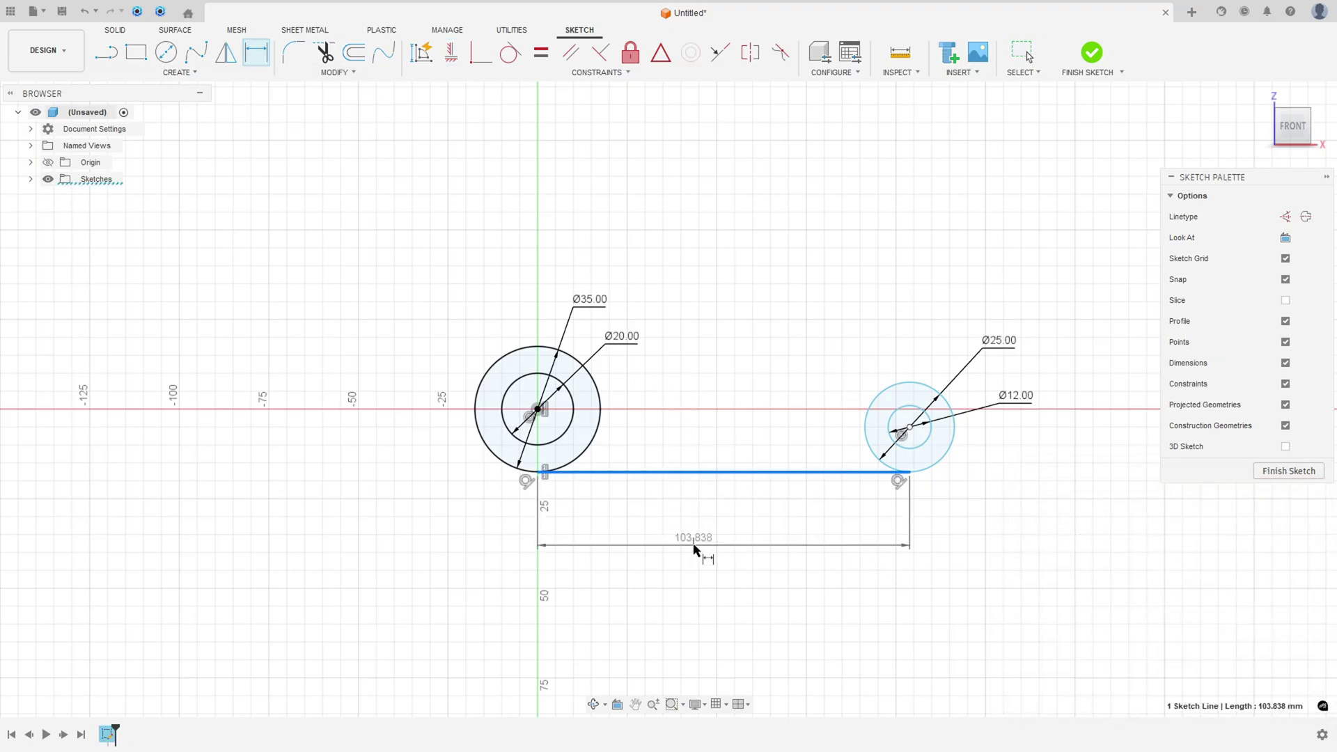
click(694, 547)
text(80)
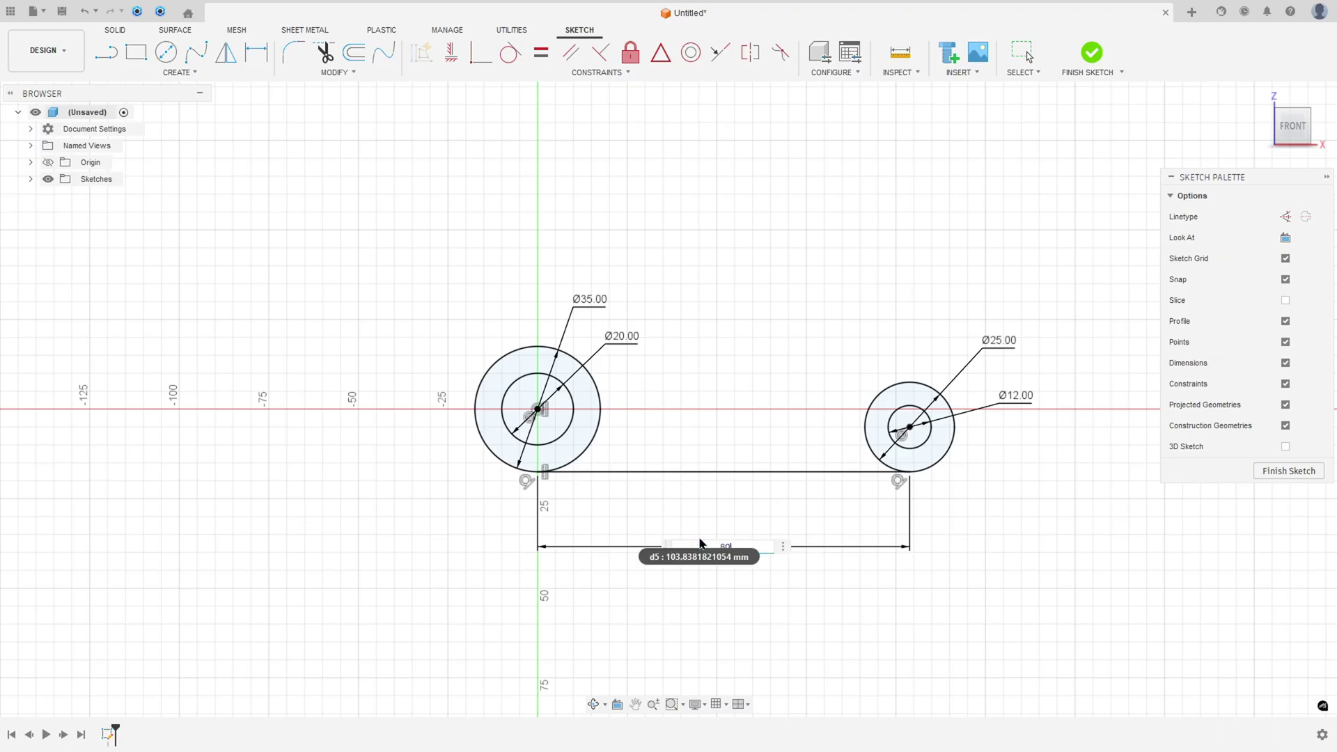
key(Return)
key(Escape)
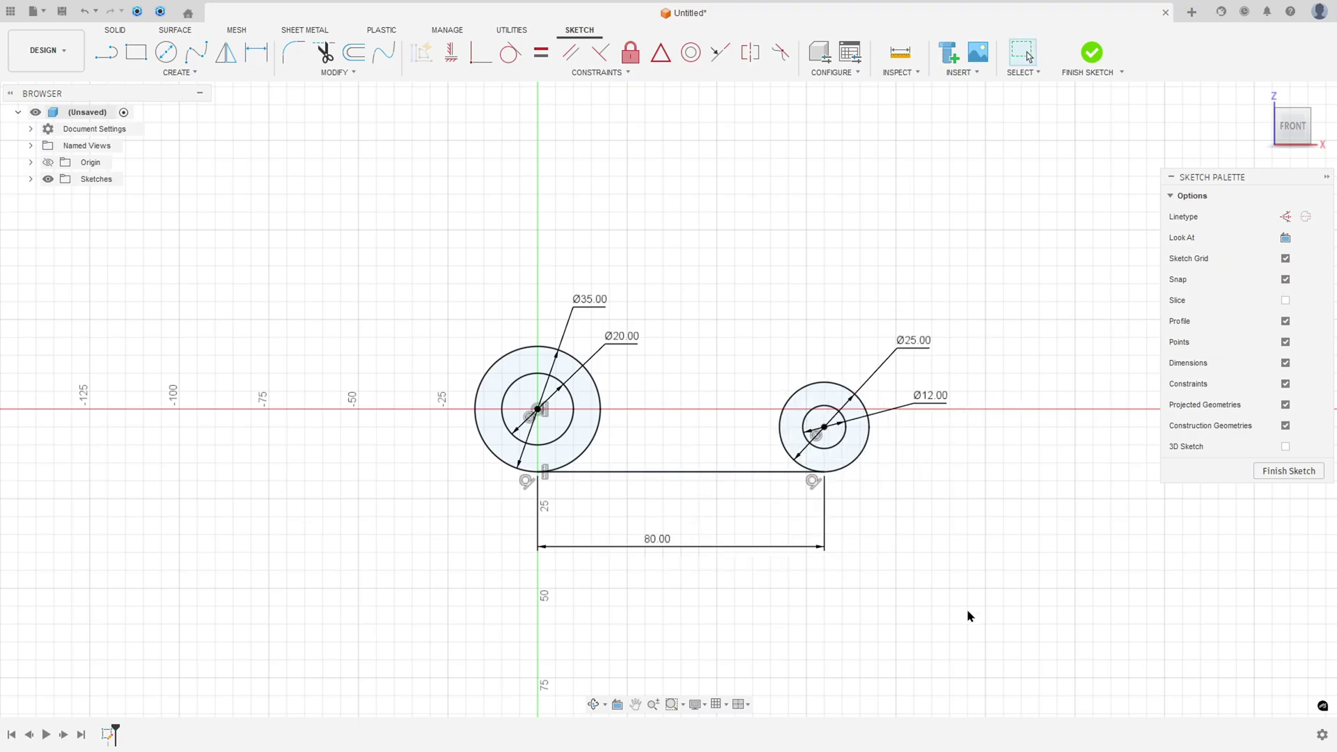
Step: Switch to the PDF drawing and mark the upper boss's circles and its Ø8, Ø20, B and 65 dimensions, checking B in the dimensions list
key(alt+Tab)
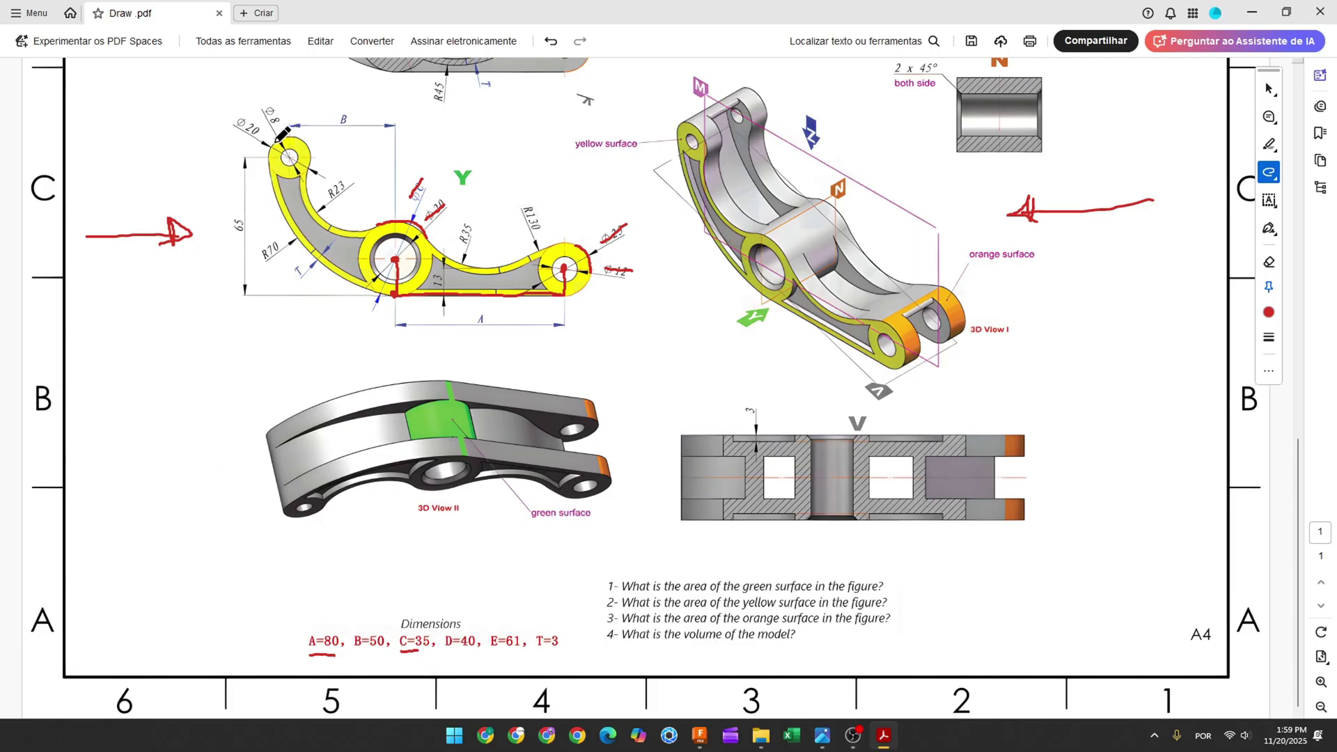
ctrl+scroll(296, 128, up, 2)
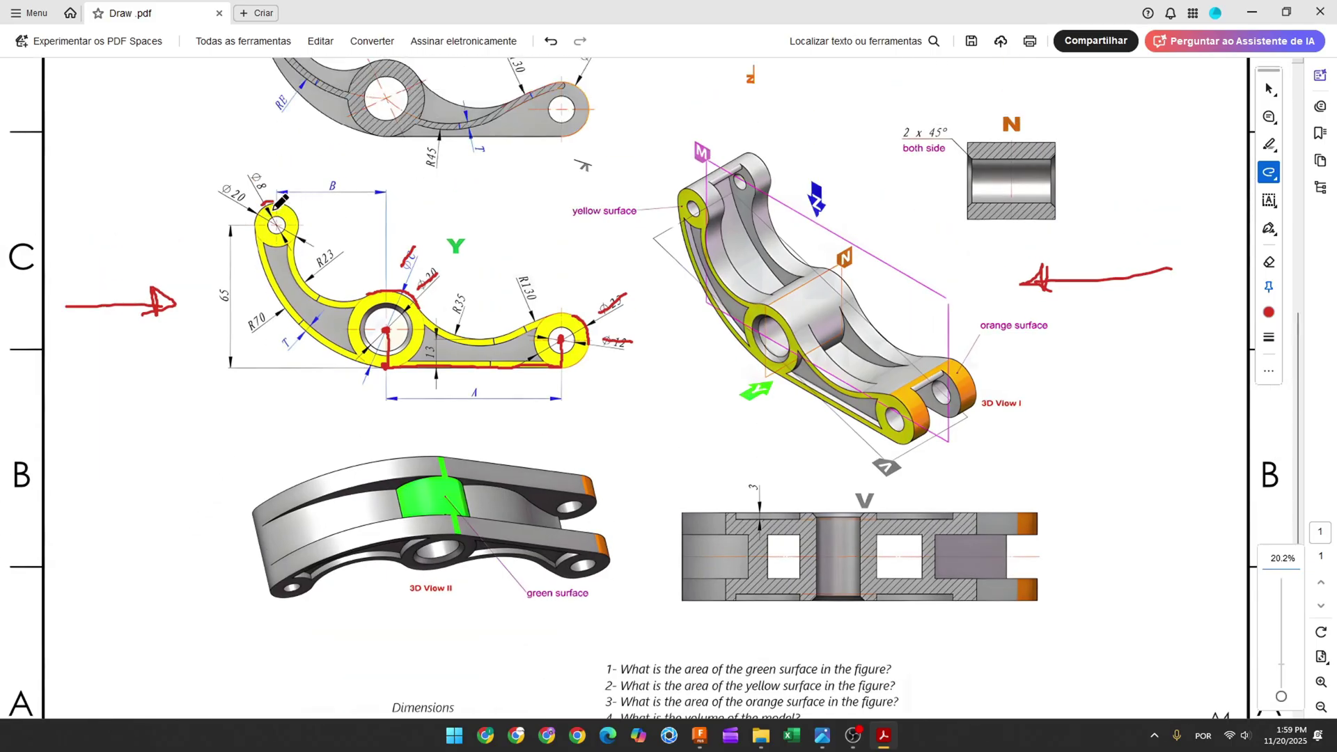
drag(276, 222, 278, 221)
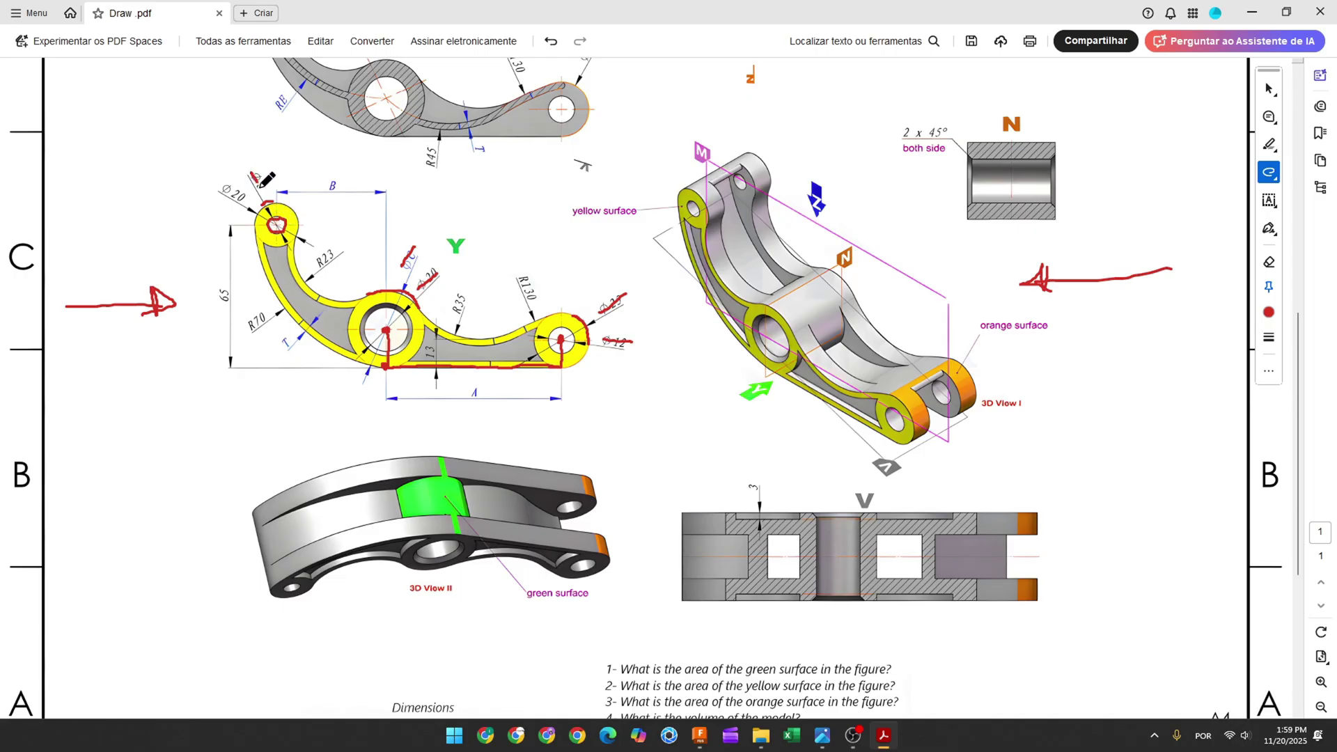
mouse_move(221, 188)
mouse_down()
mouse_move(267, 207)
mouse_move(253, 214)
mouse_move(263, 235)
mouse_move(285, 243)
mouse_move(284, 210)
mouse_up()
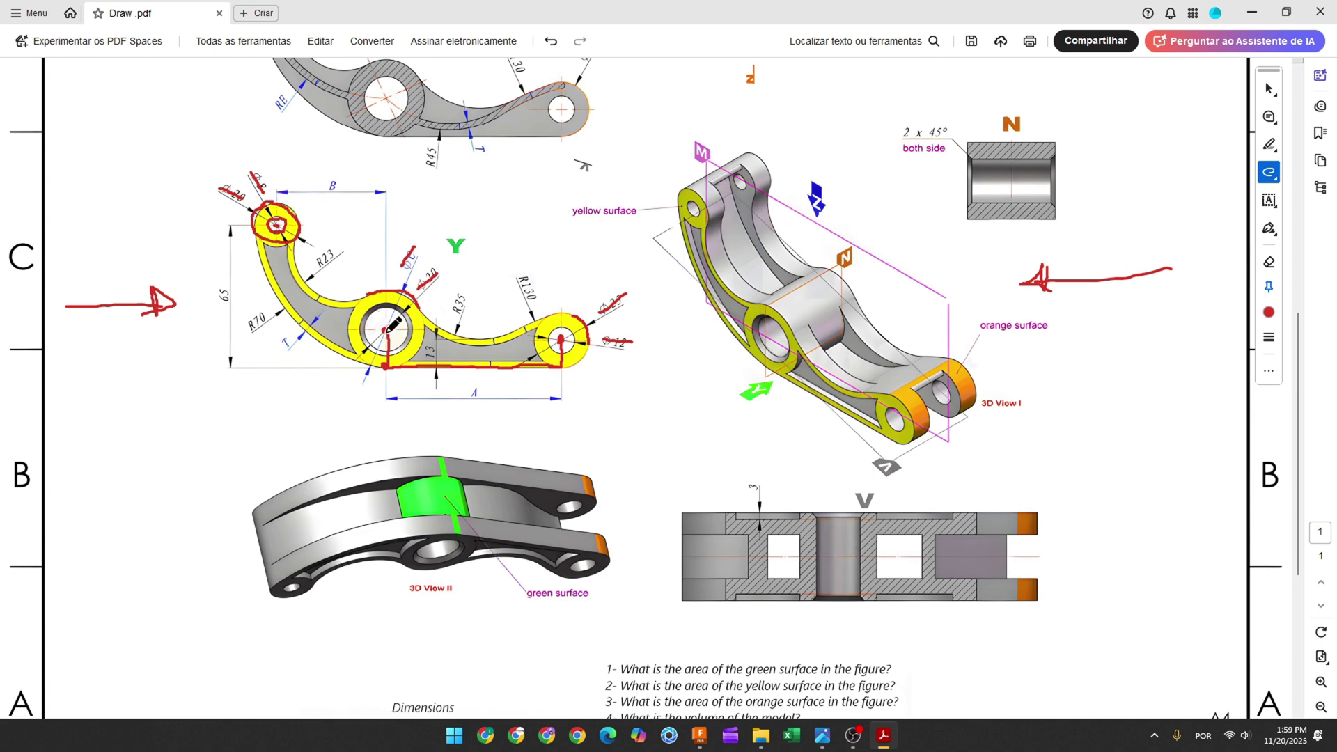
drag(320, 187, 340, 185)
scroll(339, 292, down, 2)
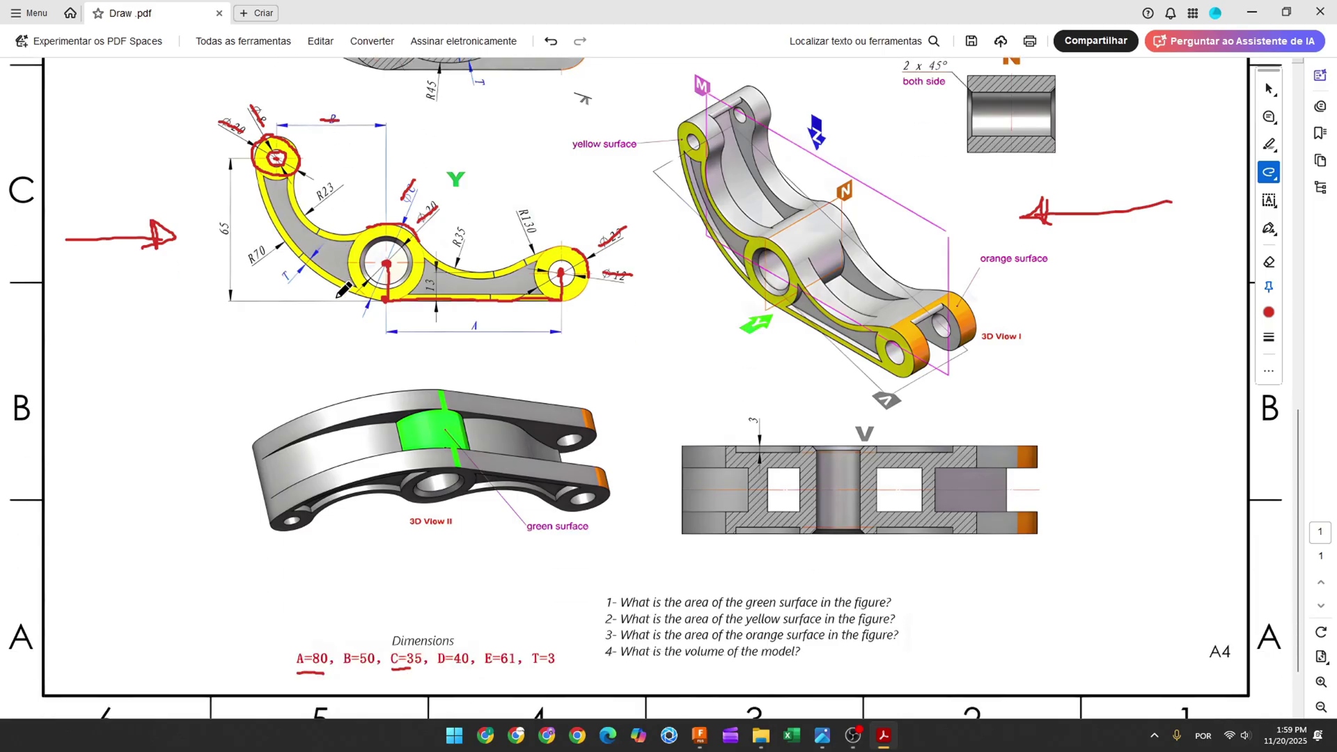
scroll(341, 595, up, 2)
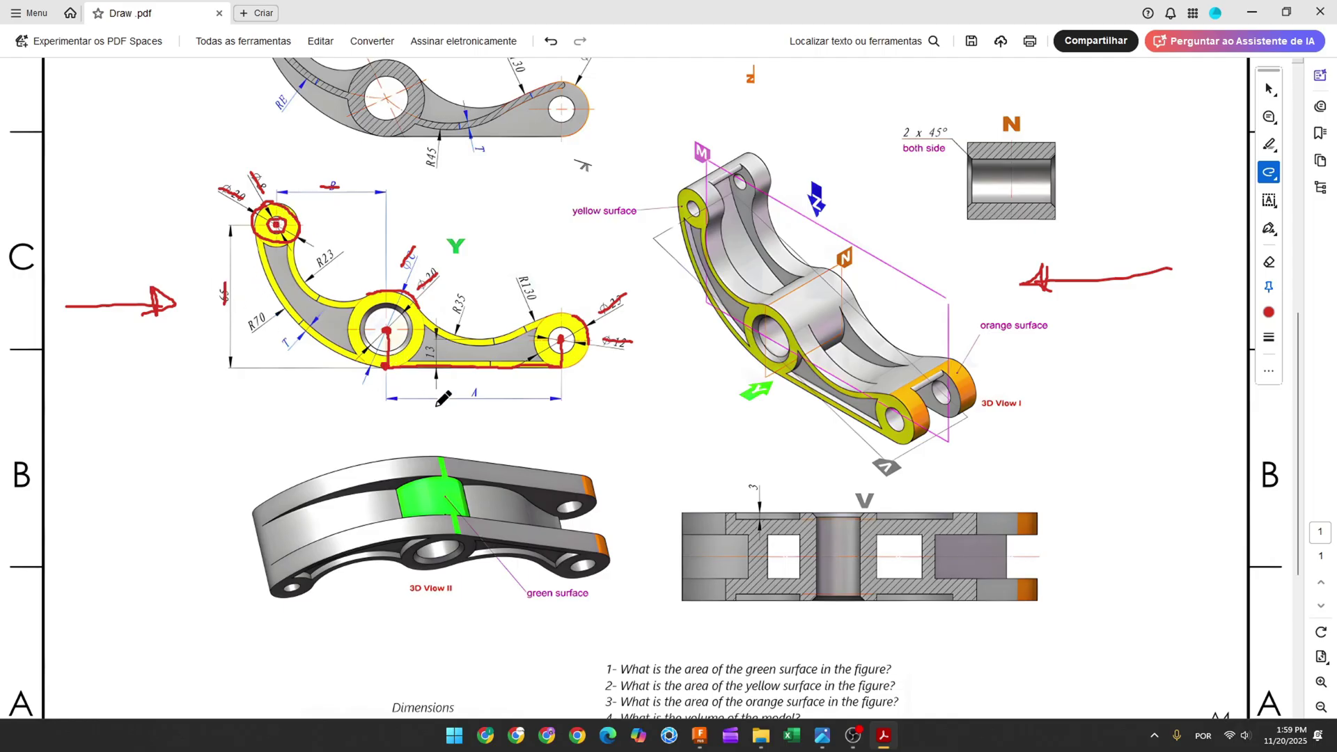
Step: Switch back to Fusion, draw concentric 8 mm and 20 mm circles up and left of the hub, and move their diameter labels clear
click(699, 735)
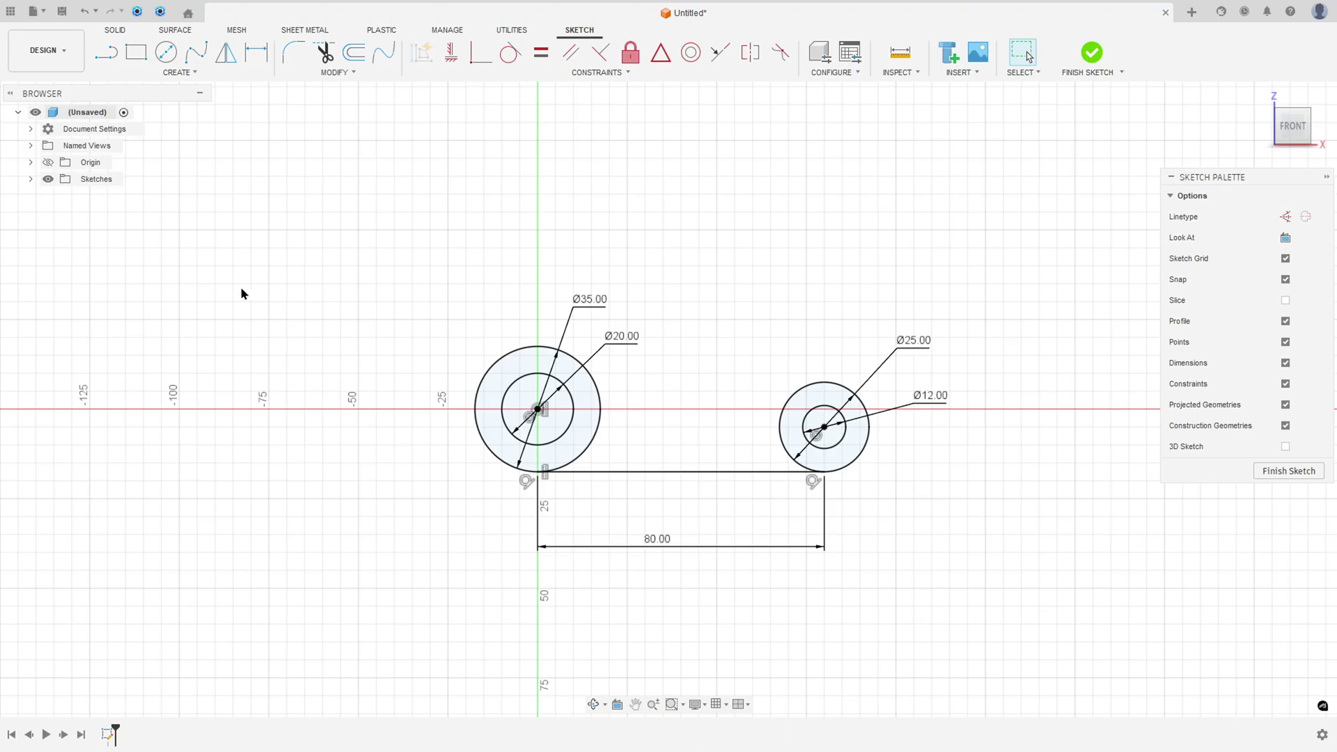
click(165, 54)
click(269, 175)
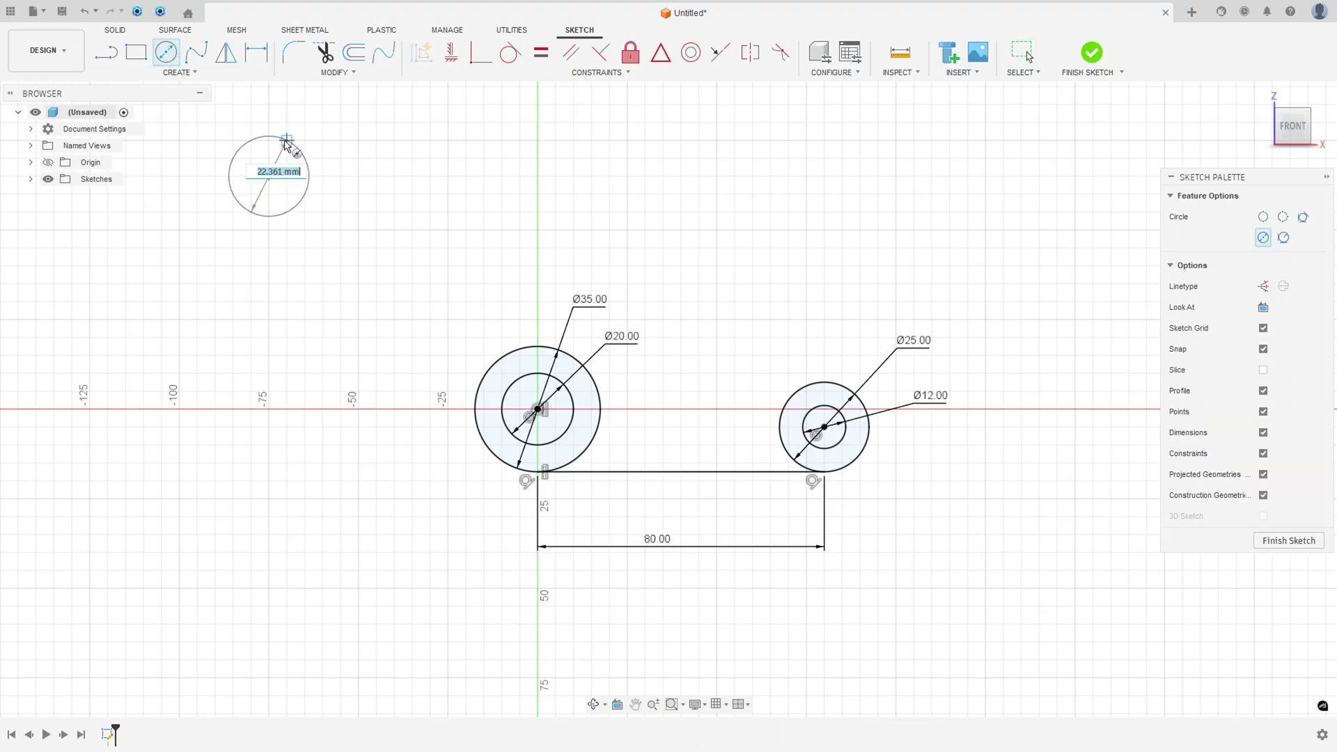
text(8)
key(Return)
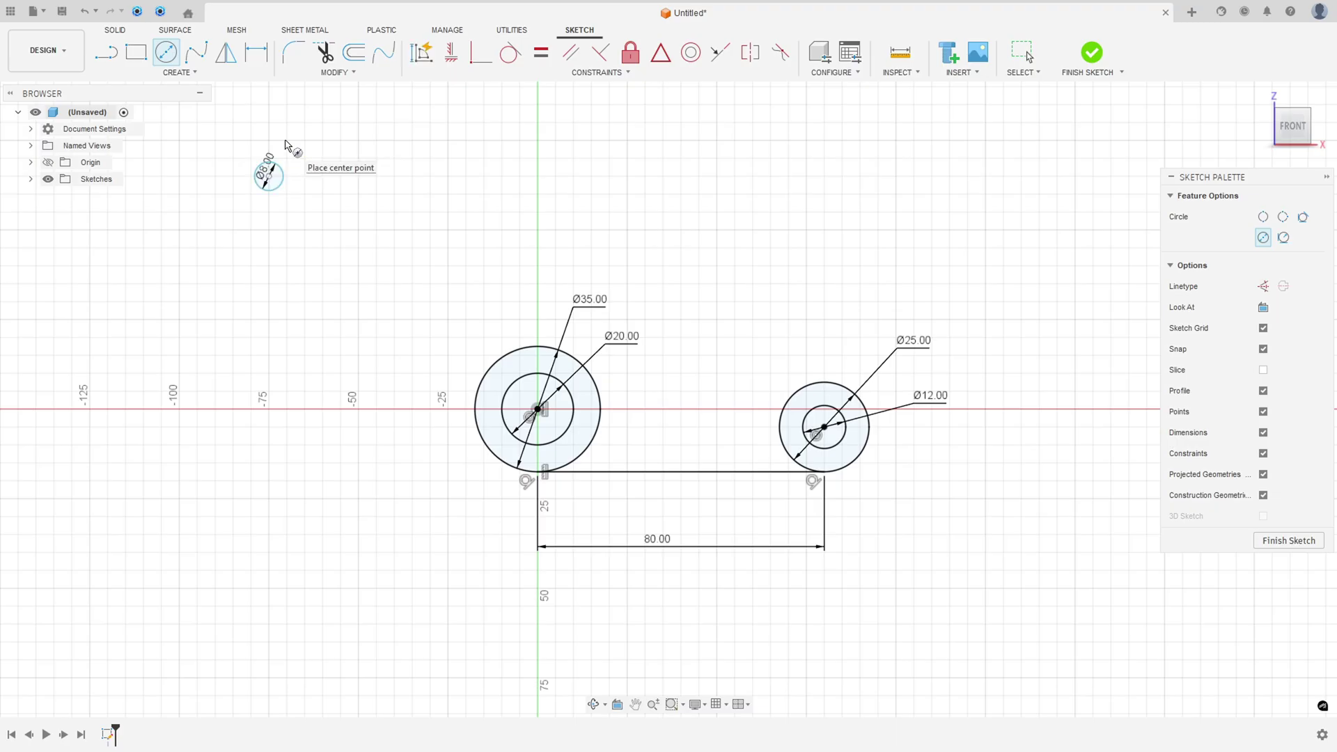
click(268, 177)
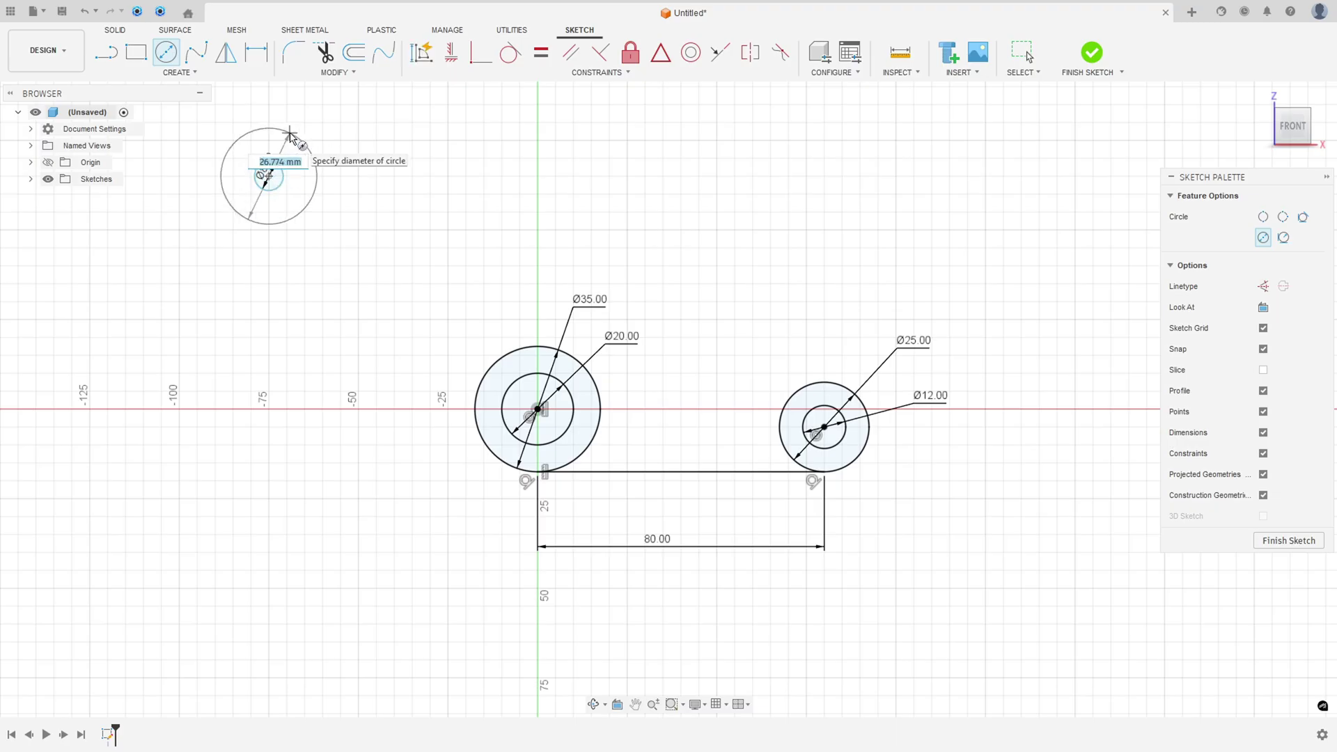
text(20)
key(Return)
key(Escape)
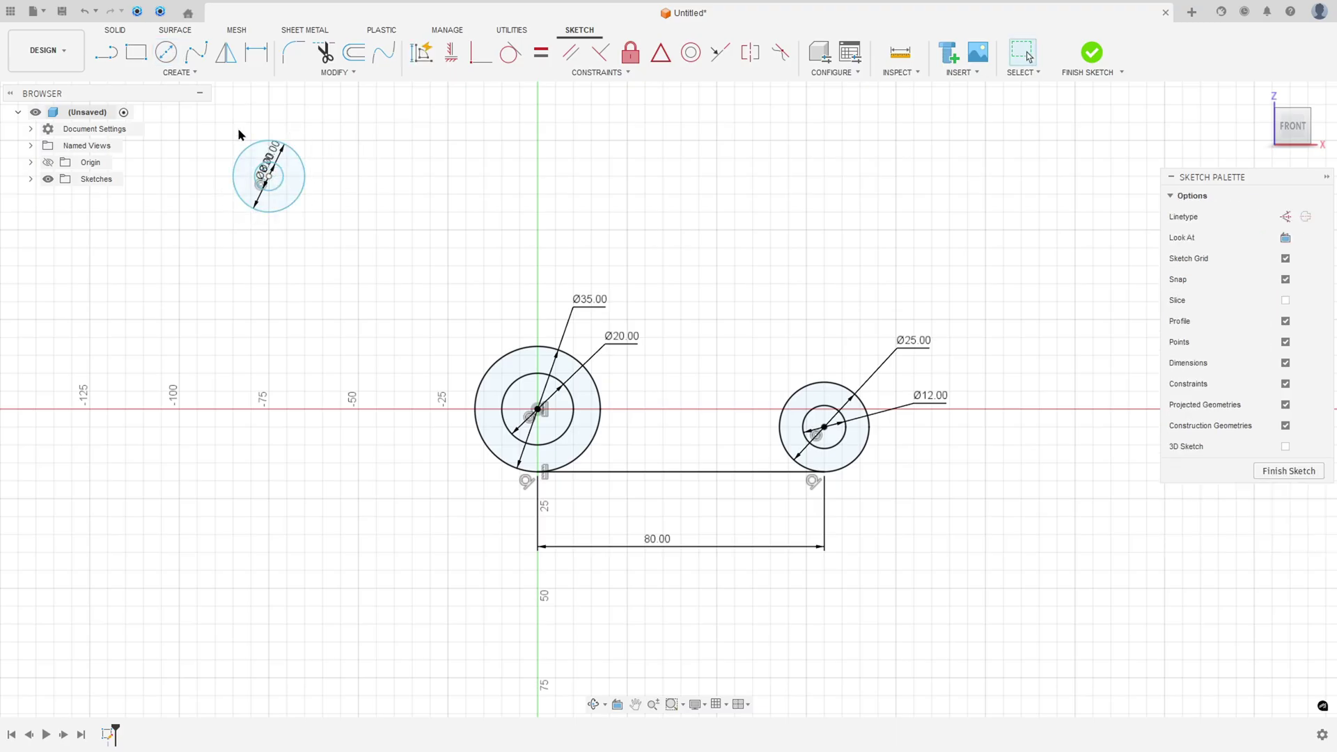
drag(271, 151, 208, 130)
drag(269, 174, 205, 155)
Step: Add a 50 mm horizontal dimension between the origin and the centre of the 8 mm circle
click(256, 53)
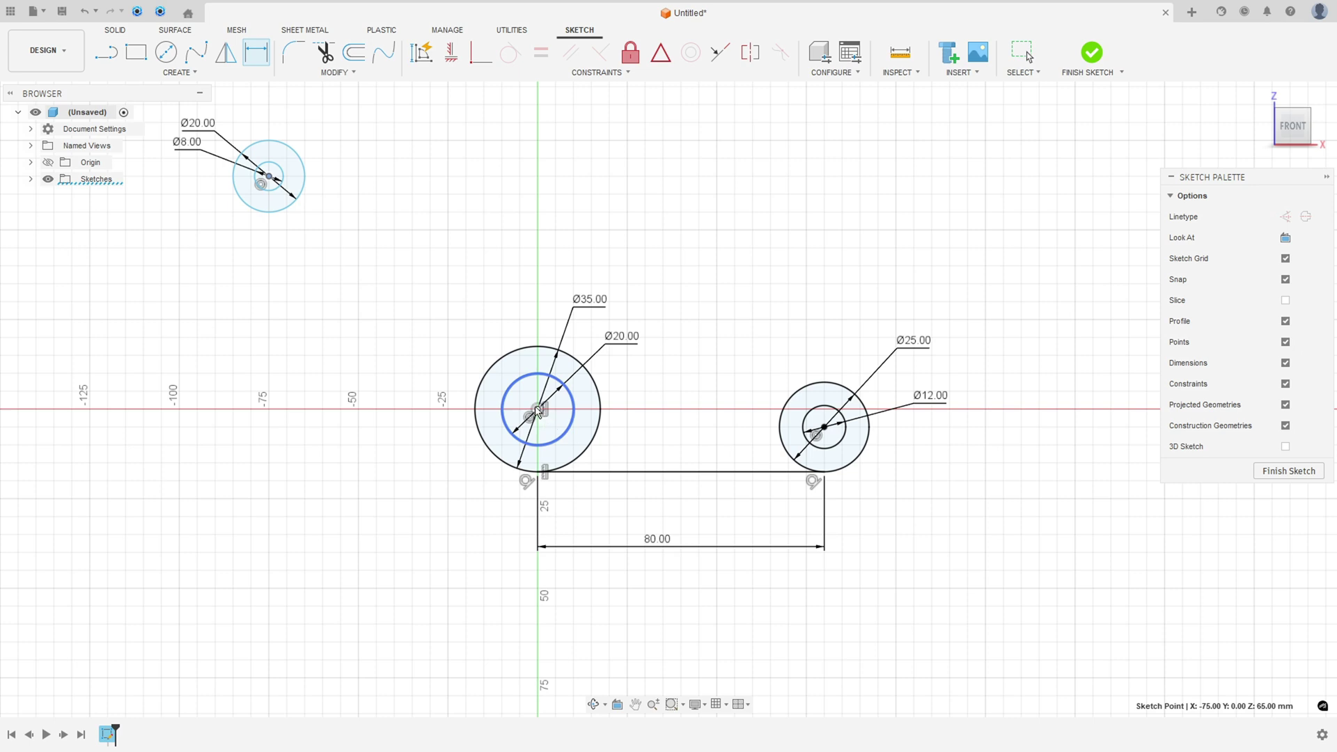
click(537, 409)
click(269, 175)
click(415, 123)
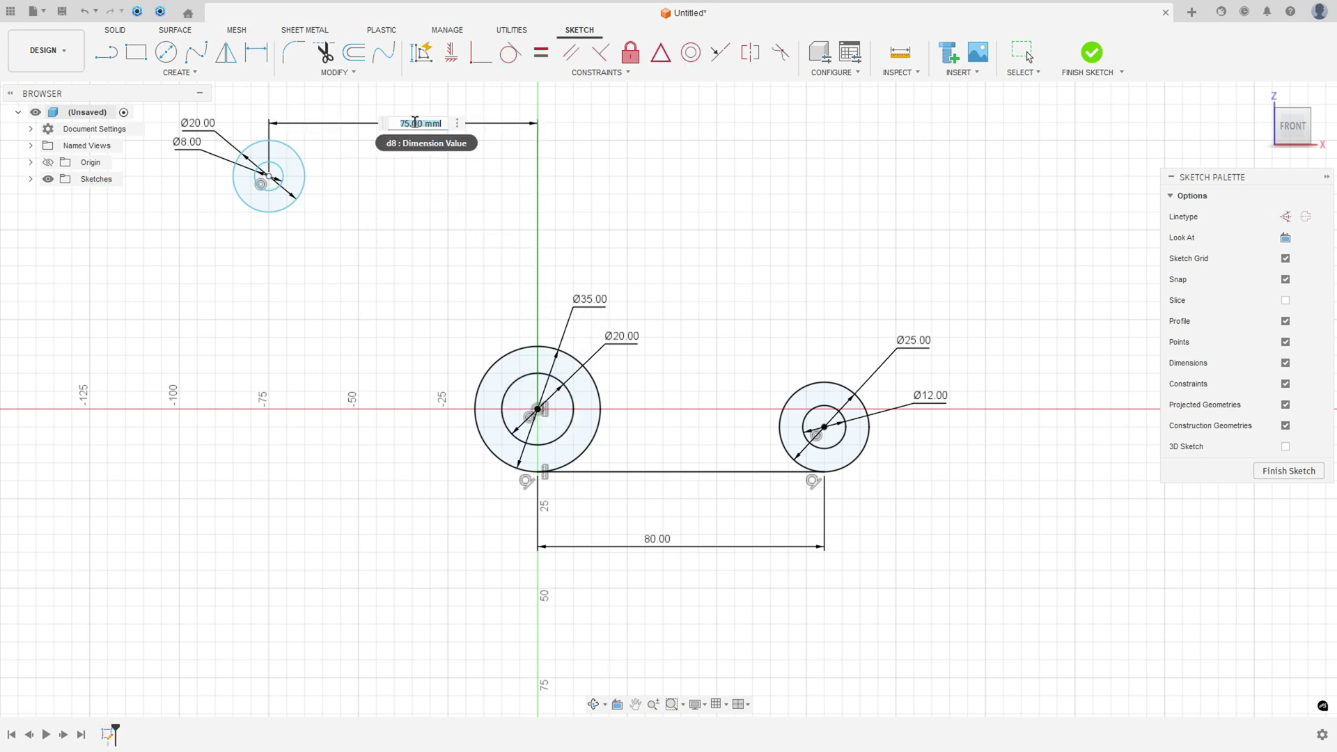
text(50)
key(Return)
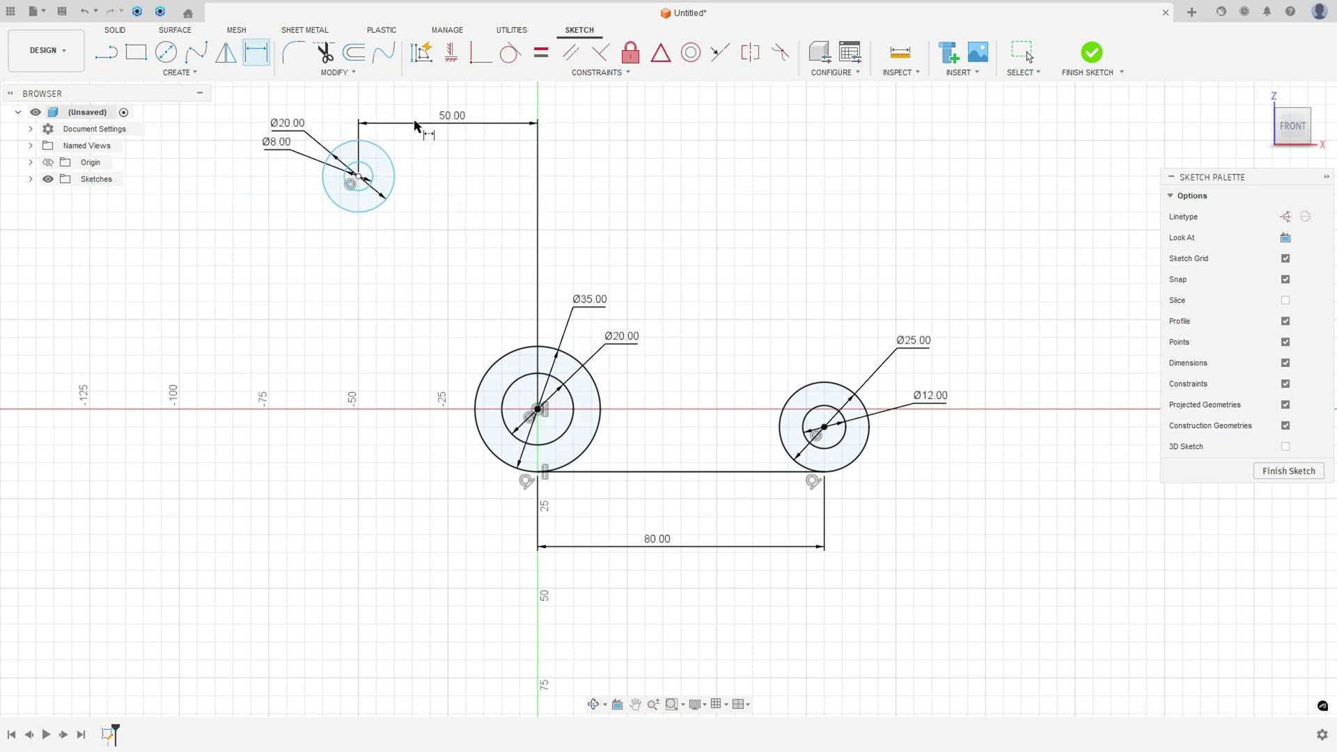
Step: Add a 65 mm vertical dimension between the 8 mm circle's centre and the lower line's left endpoint
click(359, 177)
click(537, 471)
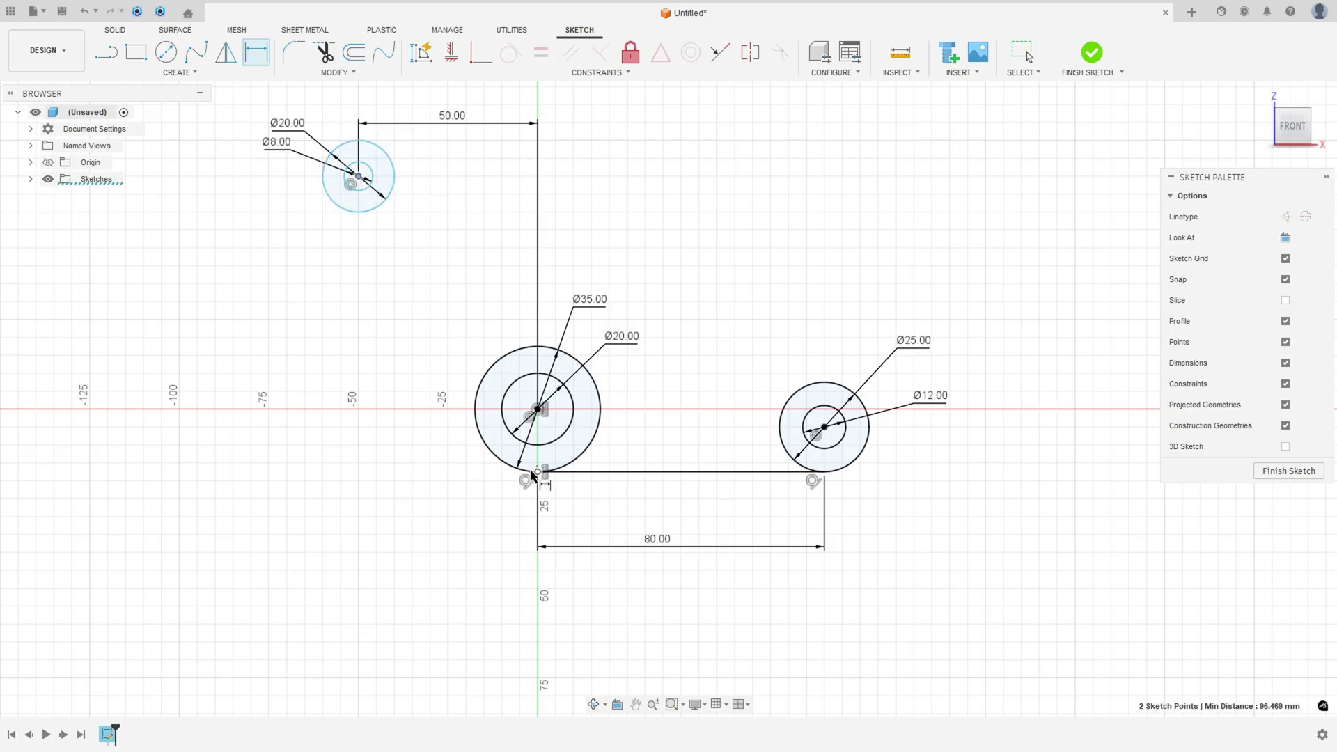
click(273, 298)
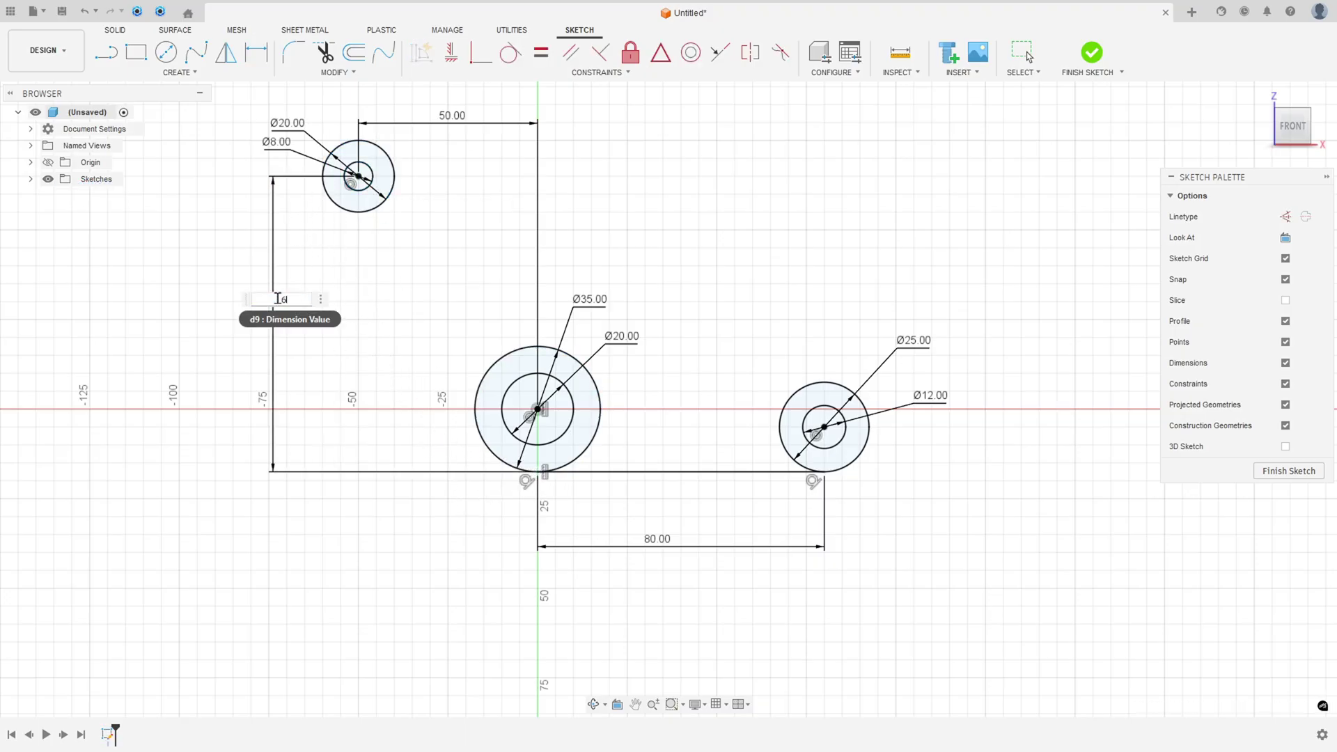
key(Return)
key(Escape)
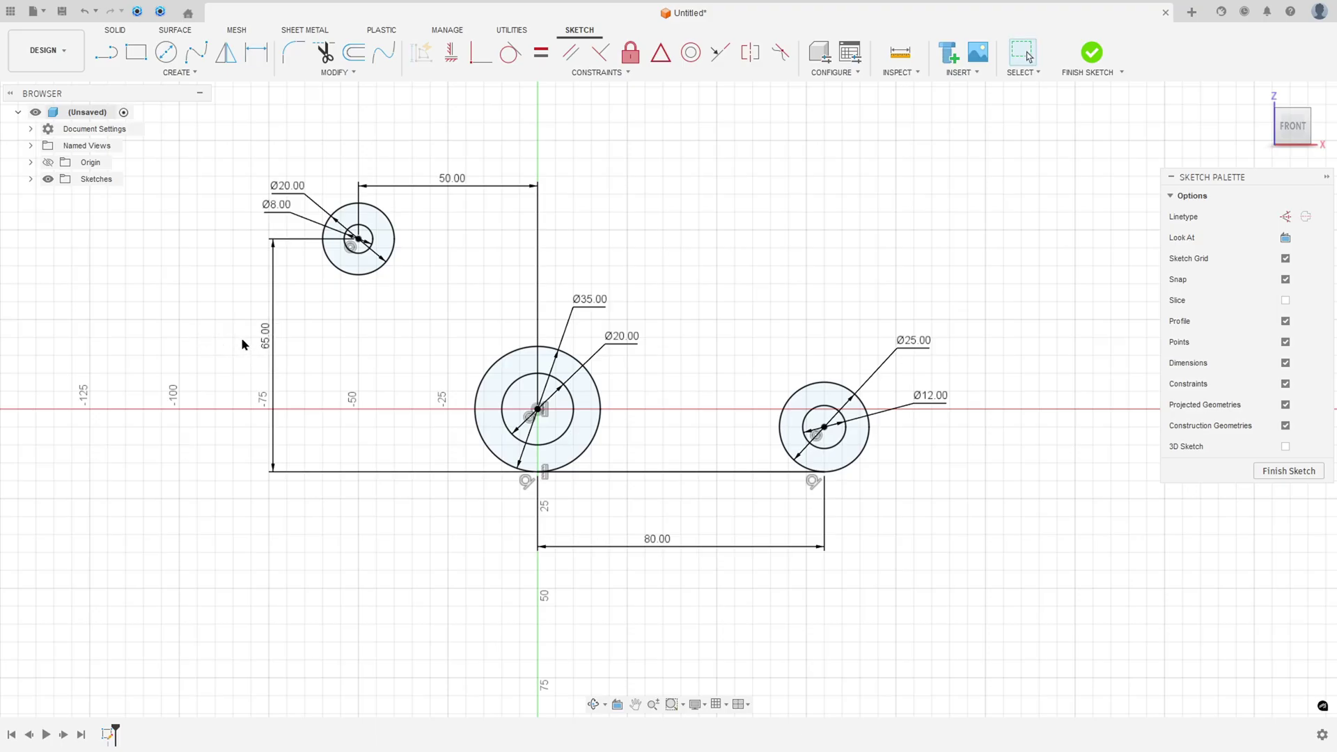
Step: Switch to the PDF drawing, trace the left arm's inner and outer arcs, and cross out their R23 and R70 radii
scroll(583, 582, up, 3)
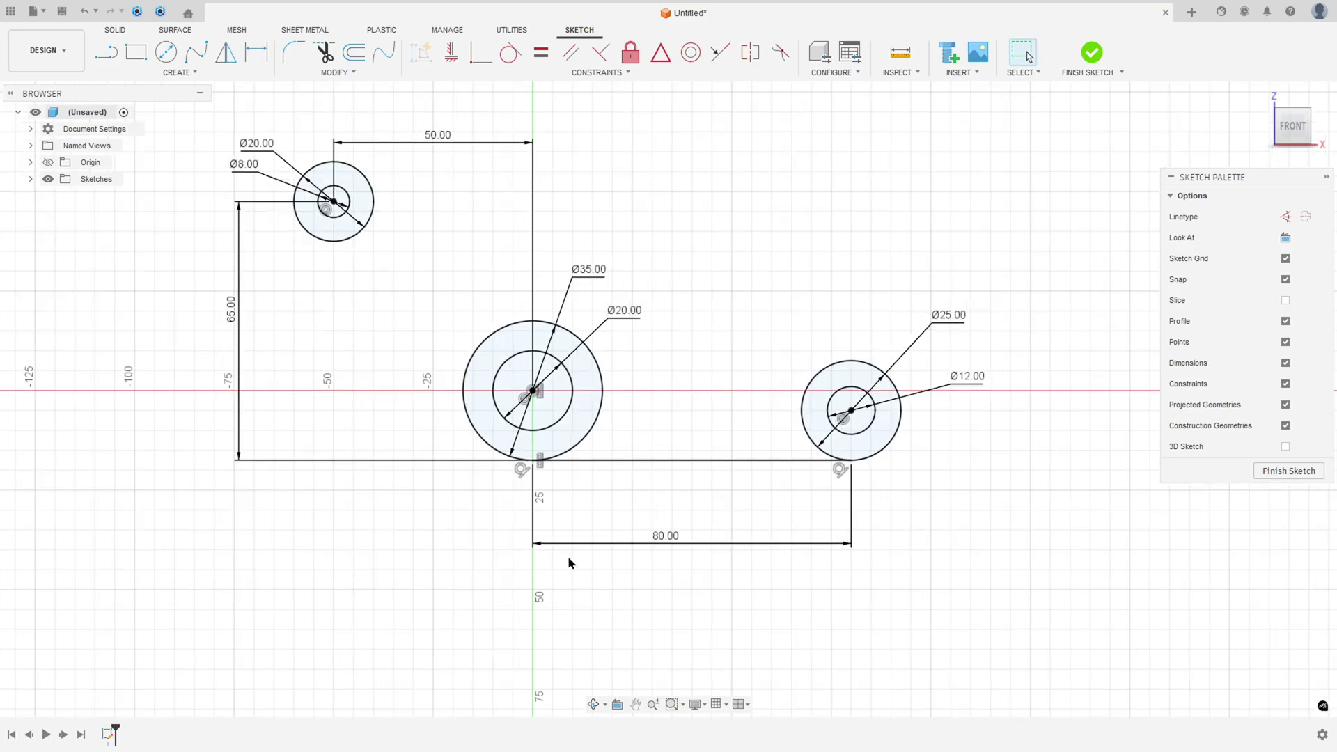
middle_drag(546, 479, 561, 558)
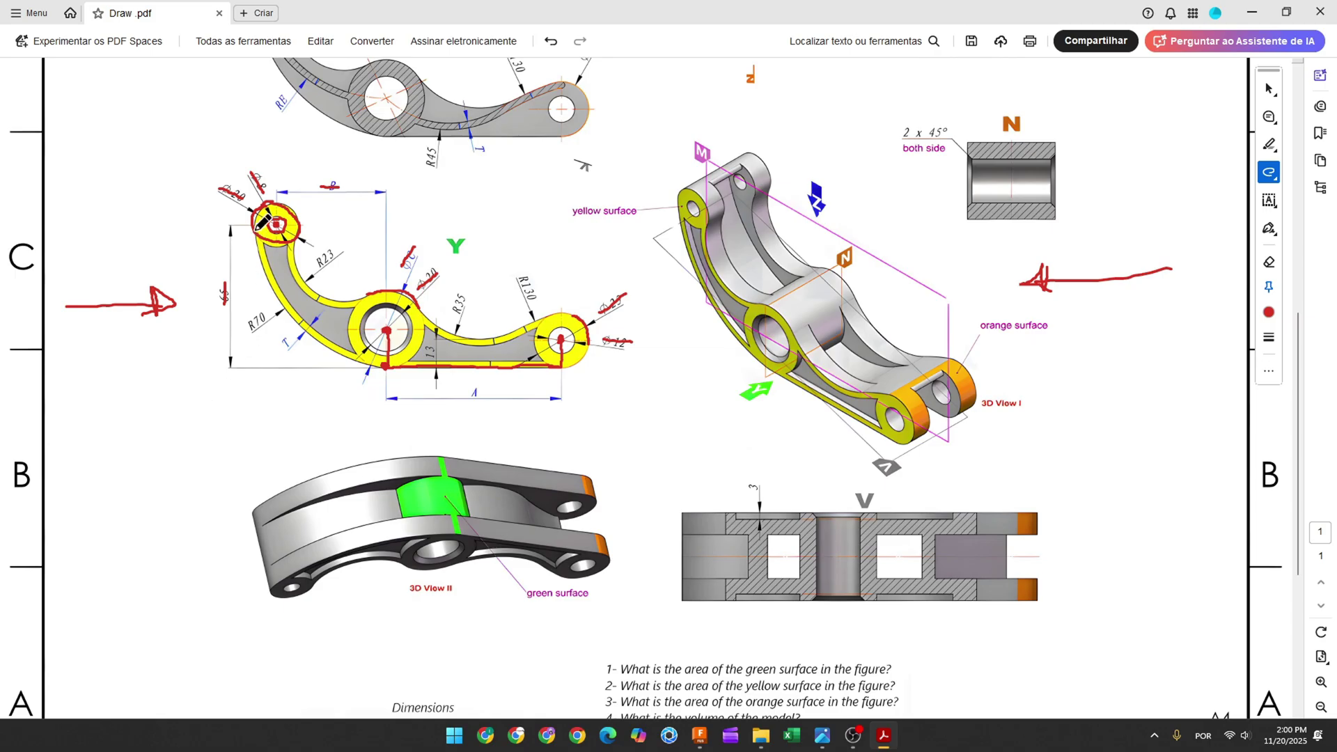
mouse_move(257, 231)
mouse_down()
mouse_move(275, 295)
mouse_move(356, 363)
mouse_up()
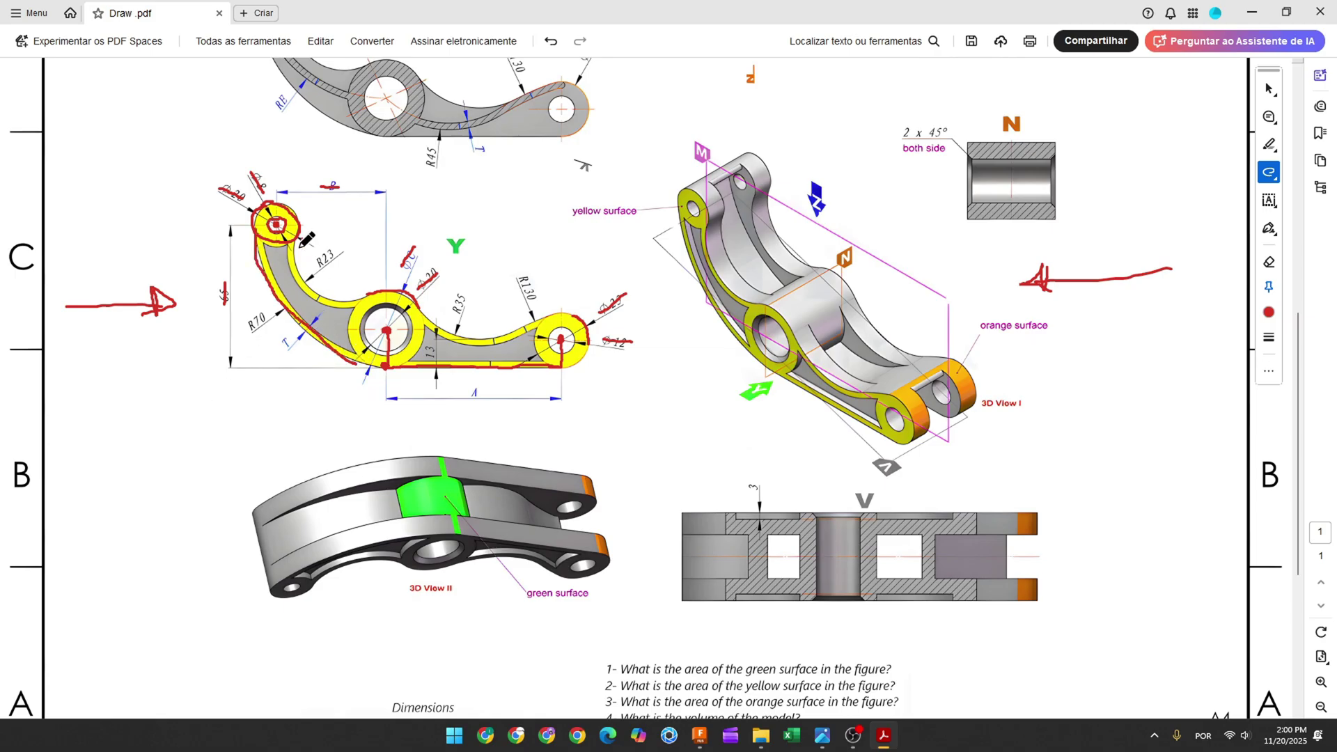
mouse_move(301, 246)
mouse_down()
mouse_move(303, 275)
mouse_move(325, 300)
mouse_move(359, 296)
mouse_up()
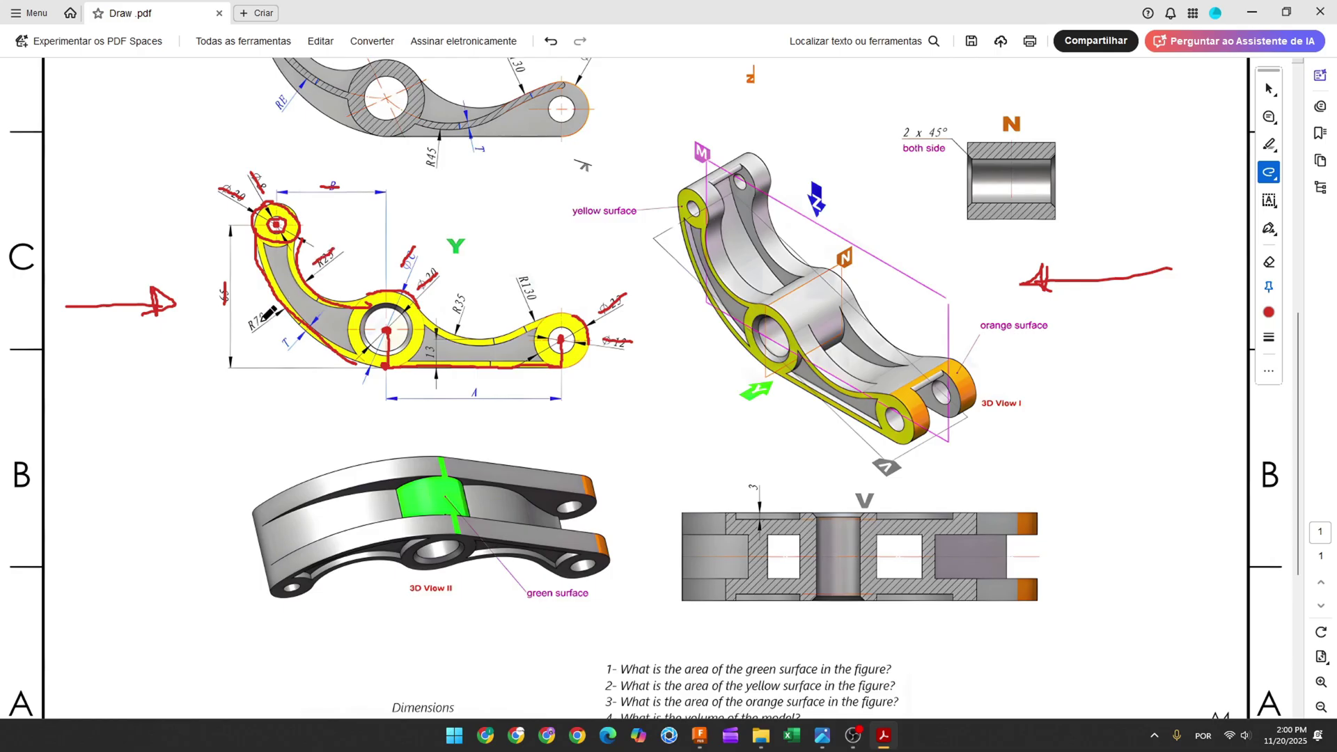
ctrl+scroll(272, 306, up, 3)
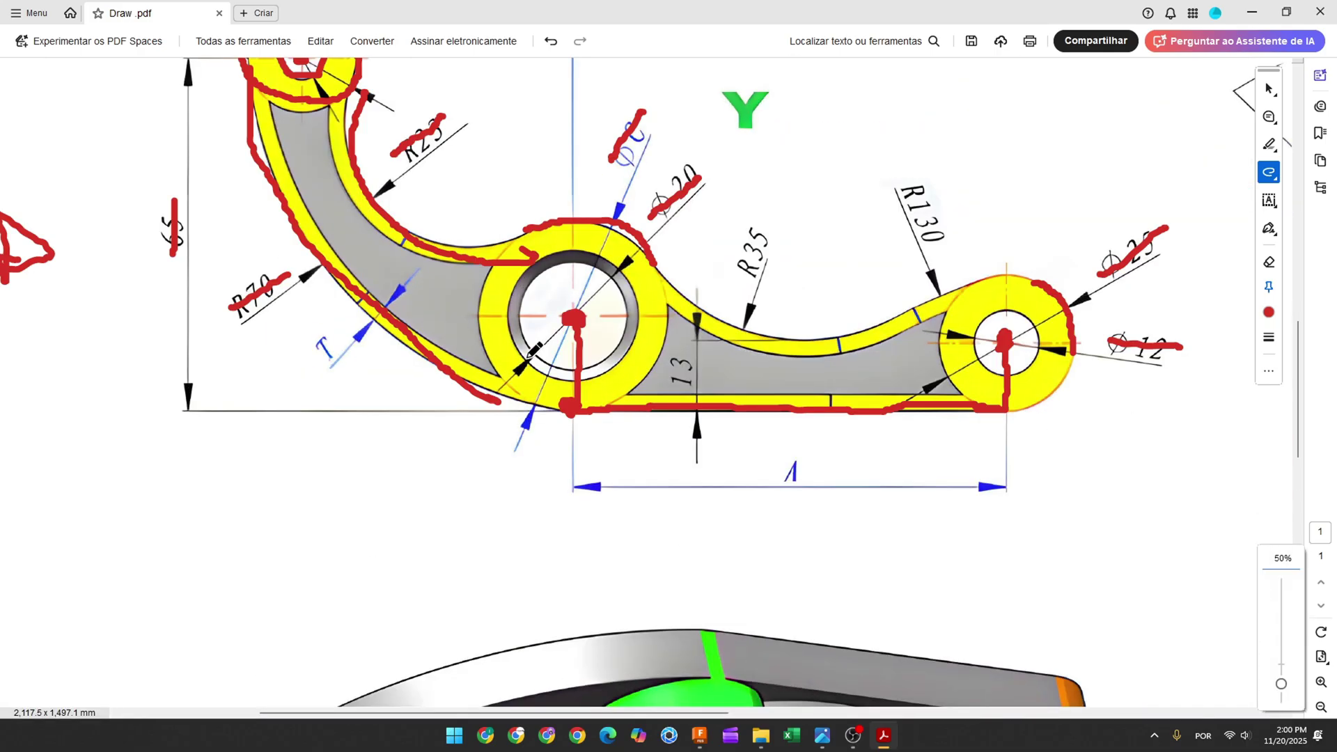
ctrl+scroll(567, 356, down, 1)
Step: Undo the last four pen marks on the left arm in the PDF drawing
key(ctrl+z)
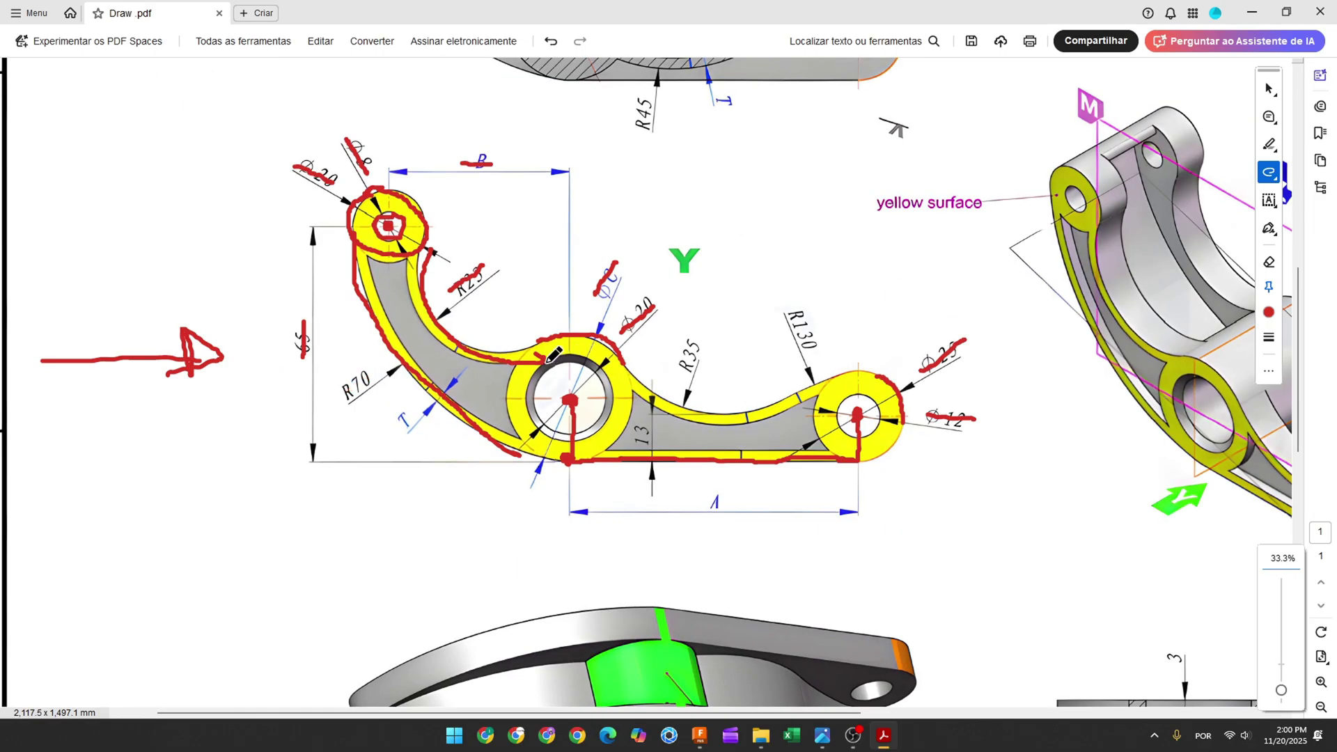
key(ctrl+z)
key(ctrl+z)
key(ctrl+z)
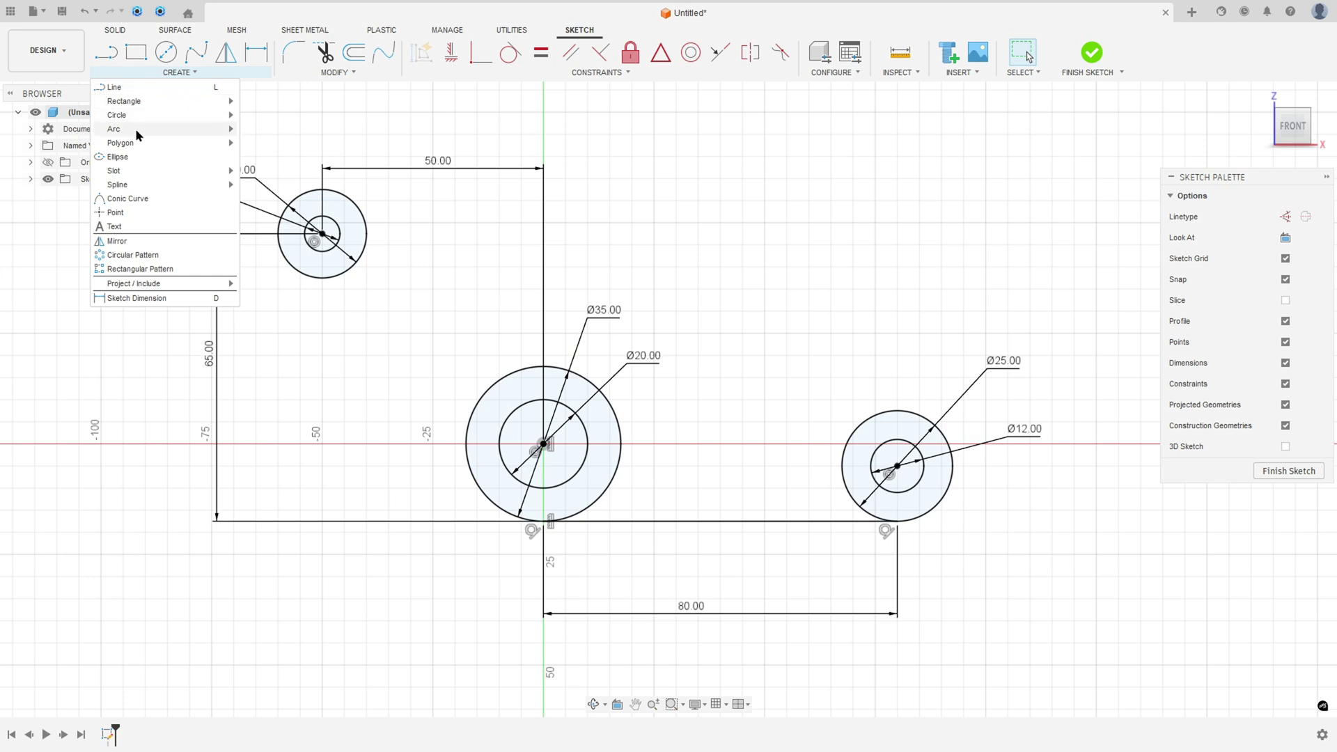
Step: Draw a three-point arc for the left arm's outer edge, from the 20 mm boss circle to the lower left of the 35 mm circle
mouse_move(135, 129)
click(255, 156)
click(284, 257)
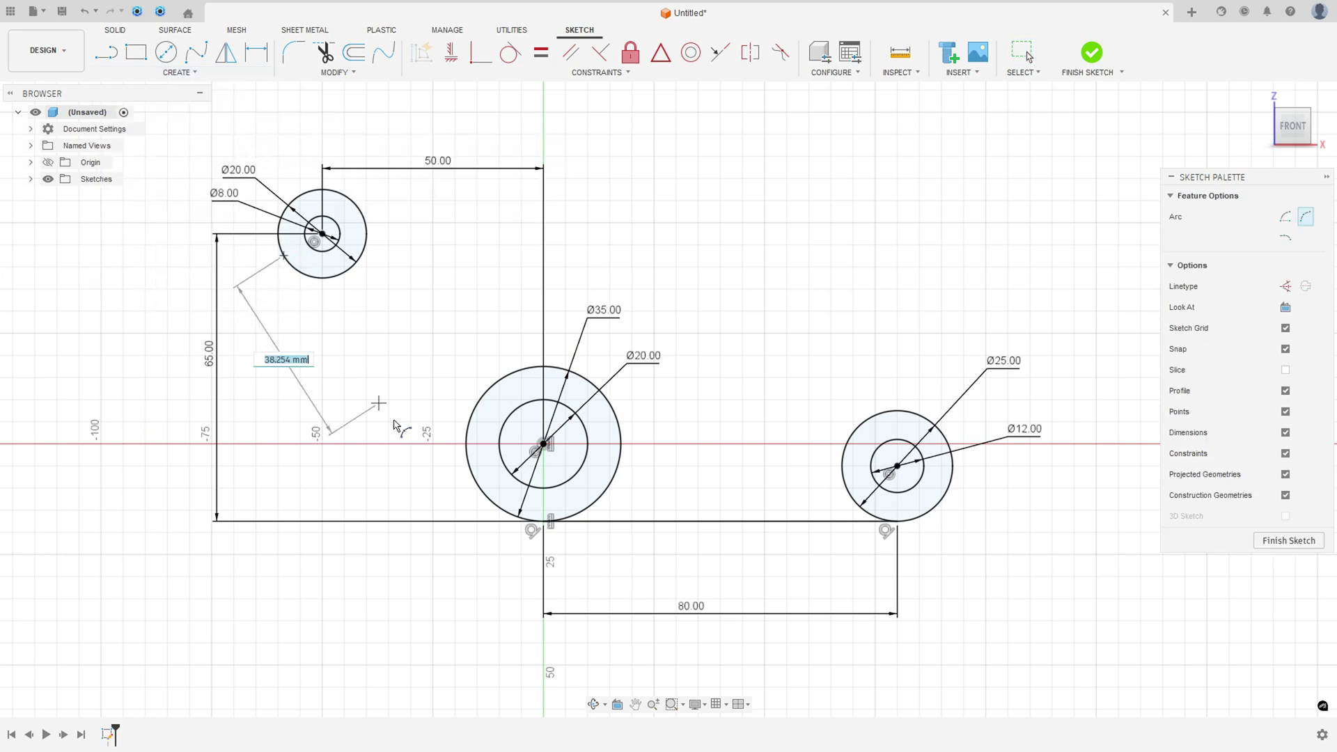
click(499, 509)
click(471, 500)
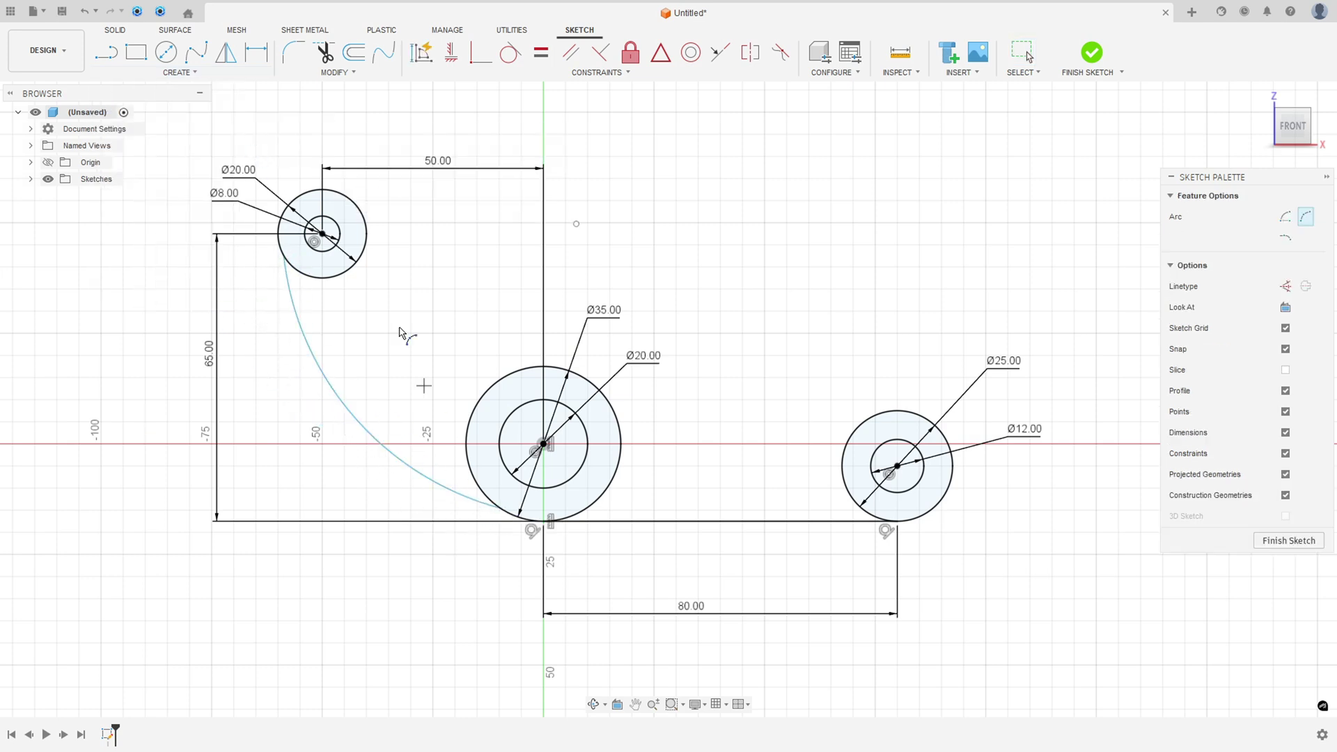
Step: Draw a three-point arc for the left arm's inner edge, from the 20 mm boss circle's right side to the upper left of the 35 mm circle
click(367, 235)
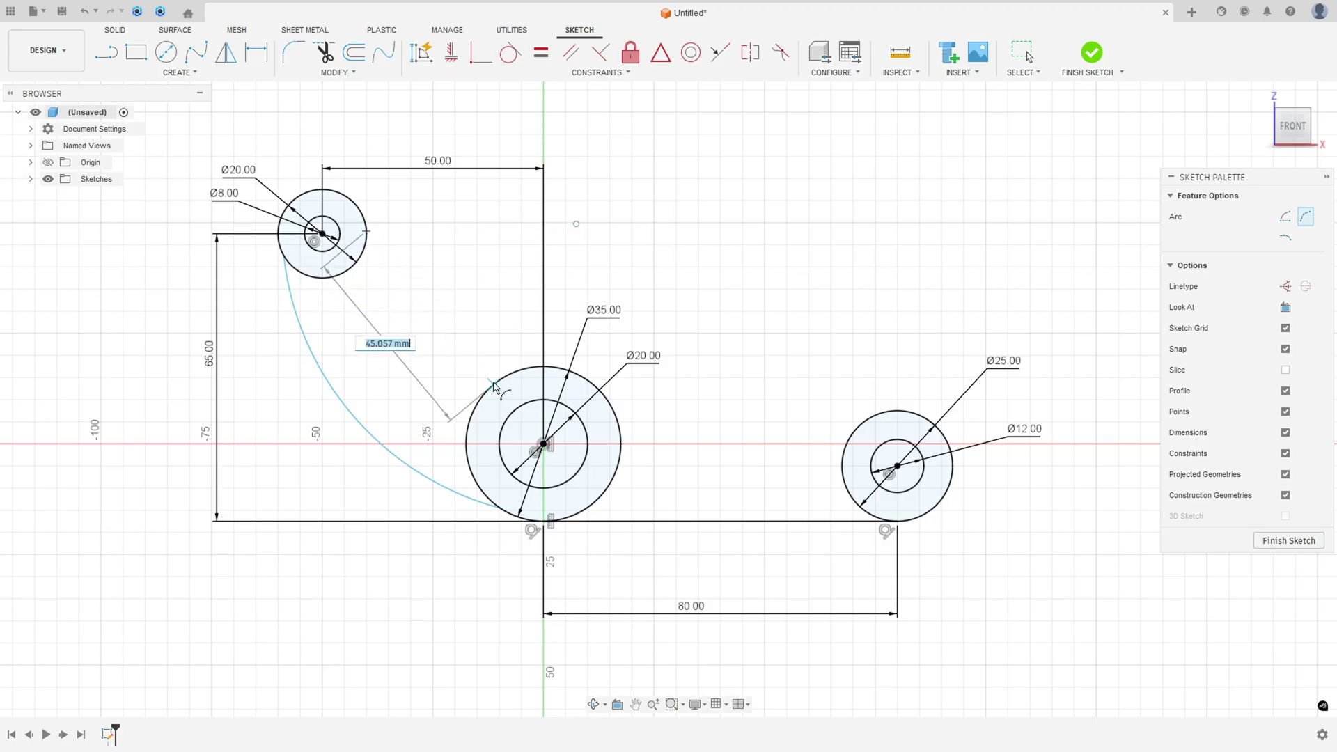
click(499, 380)
click(456, 380)
key(Escape)
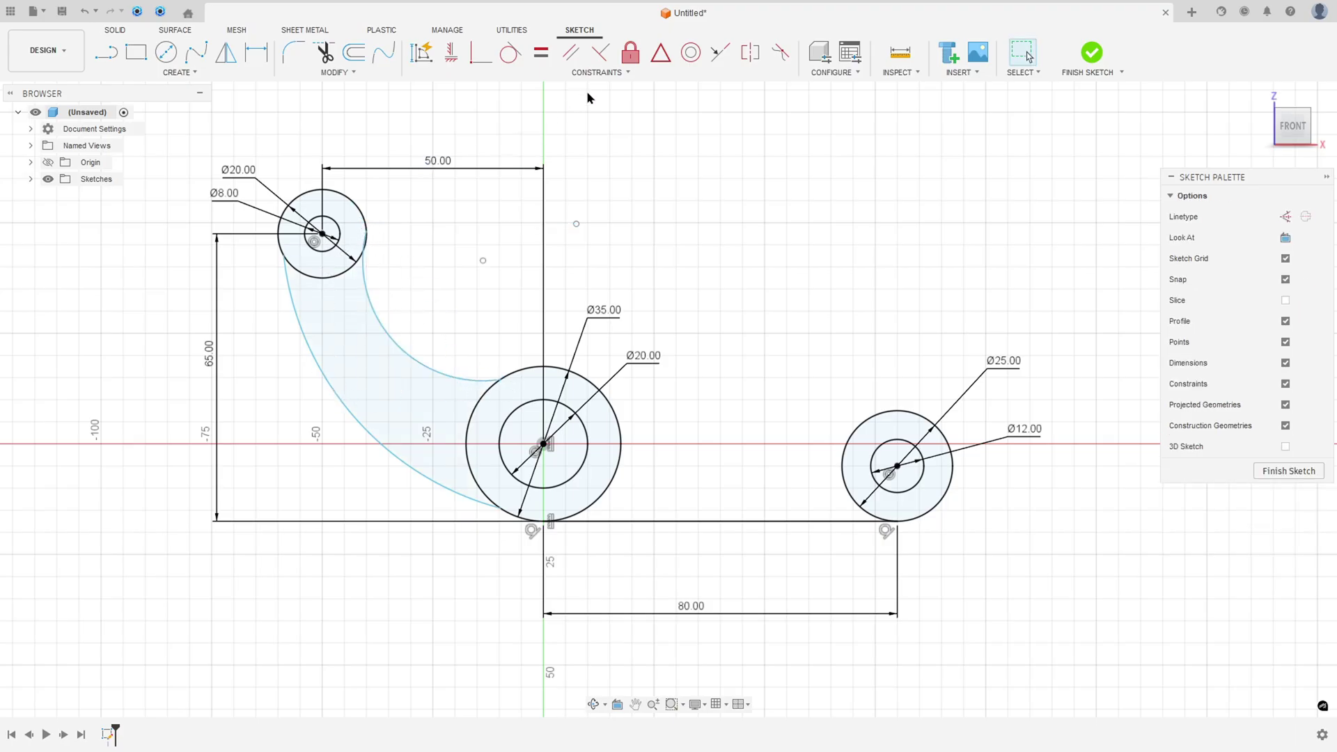
Step: Apply tangent constraints between the left arm's outer arc and both the 20 mm boss circle and the 35 mm hub circle
click(509, 53)
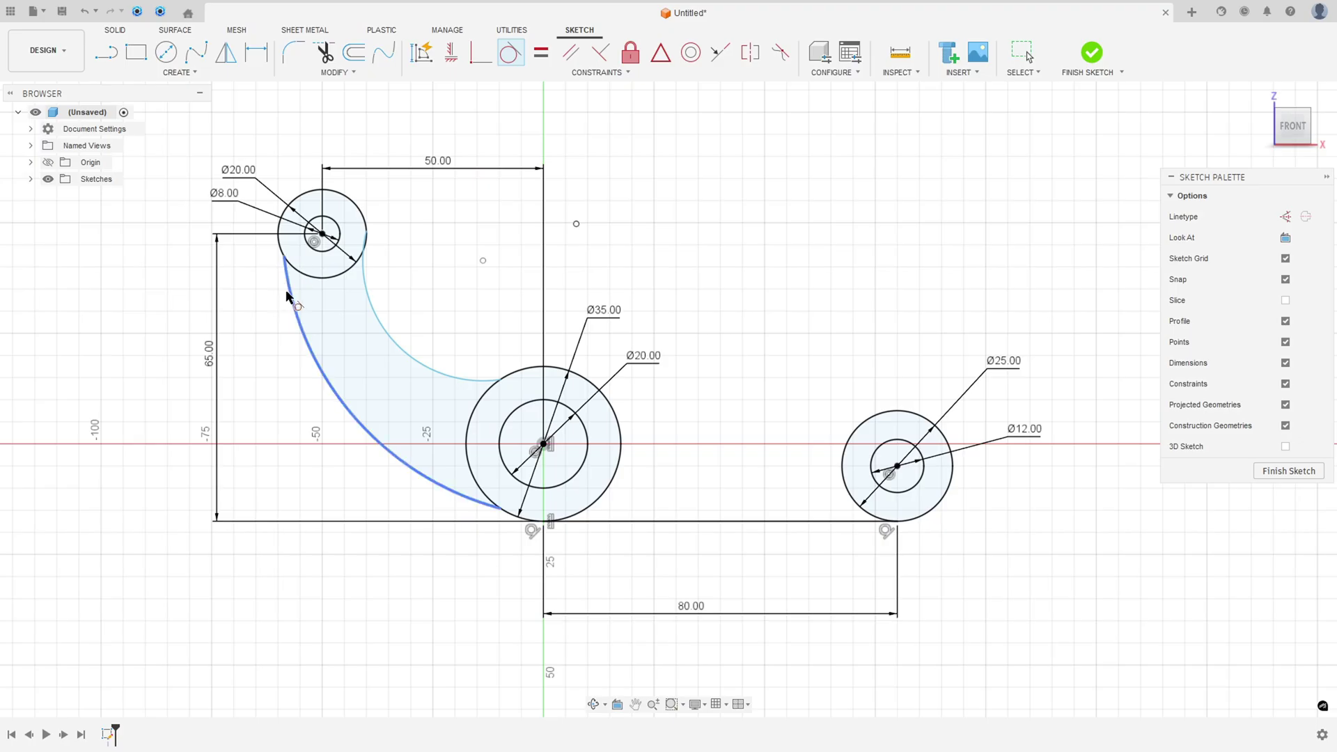
click(291, 296)
click(287, 265)
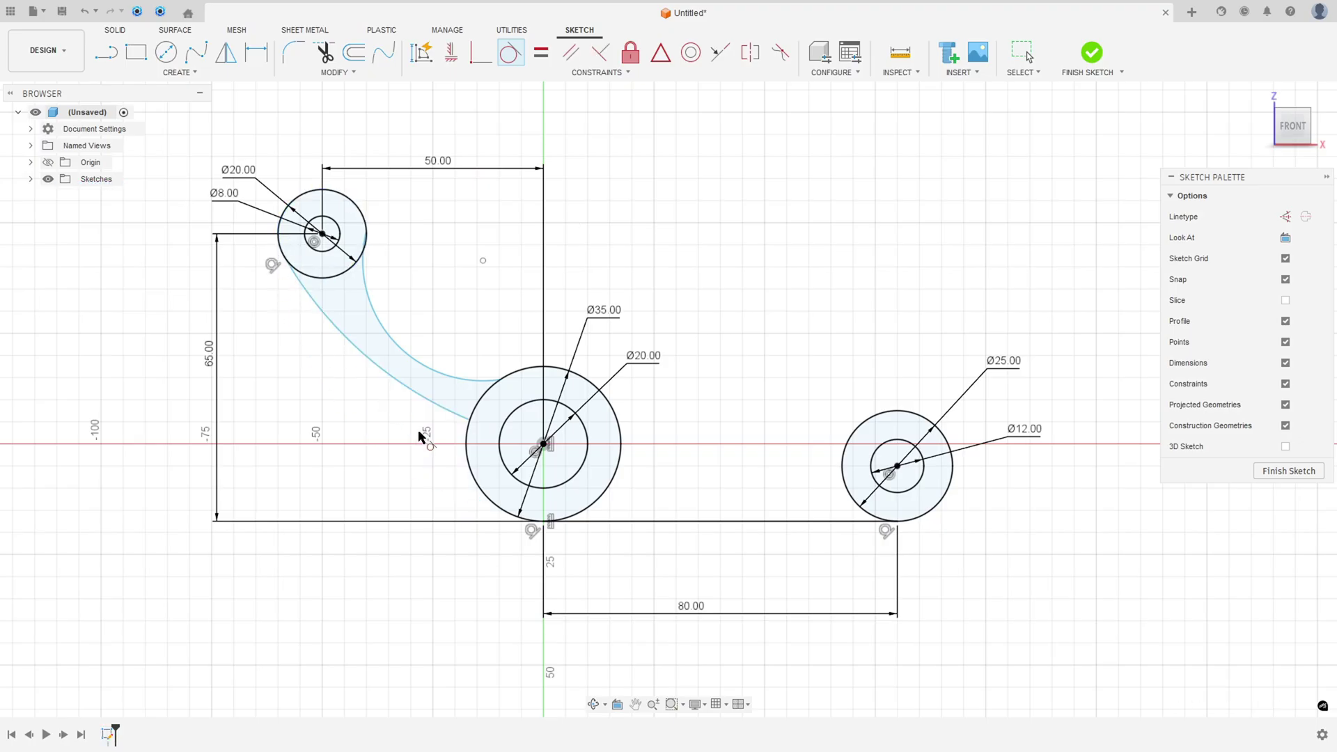
click(459, 413)
click(487, 500)
key(Escape)
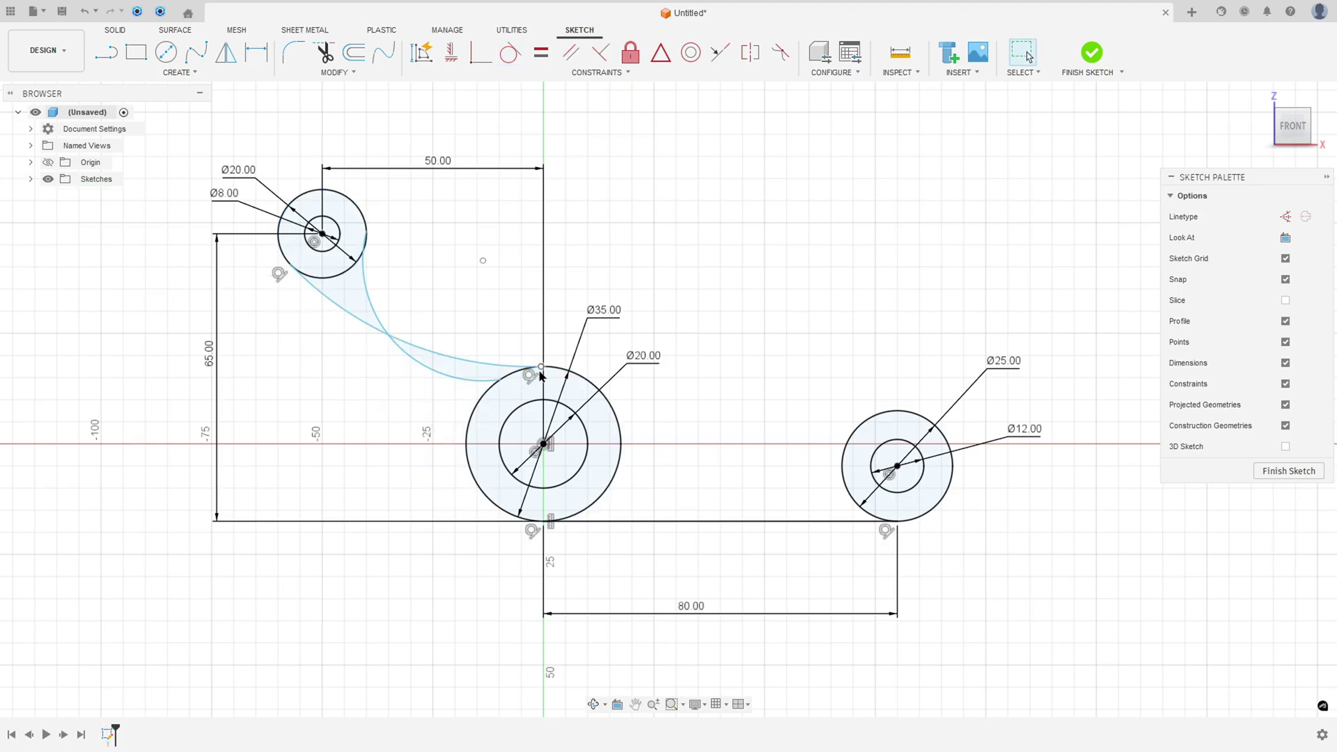
Step: Try to reposition the outer arc's hub end, and undo that together with its tangency to the 35 mm circle
drag(532, 366, 531, 606)
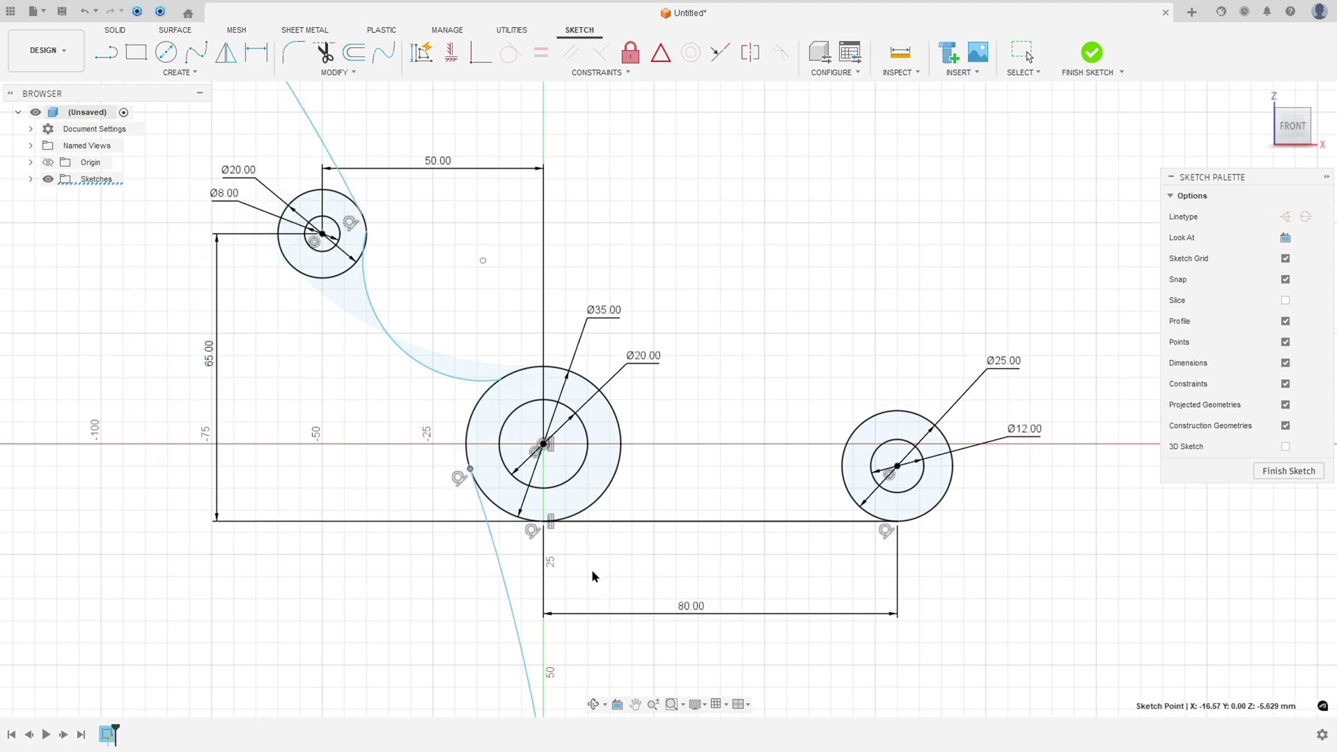
key(ctrl+z)
key(ctrl+z)
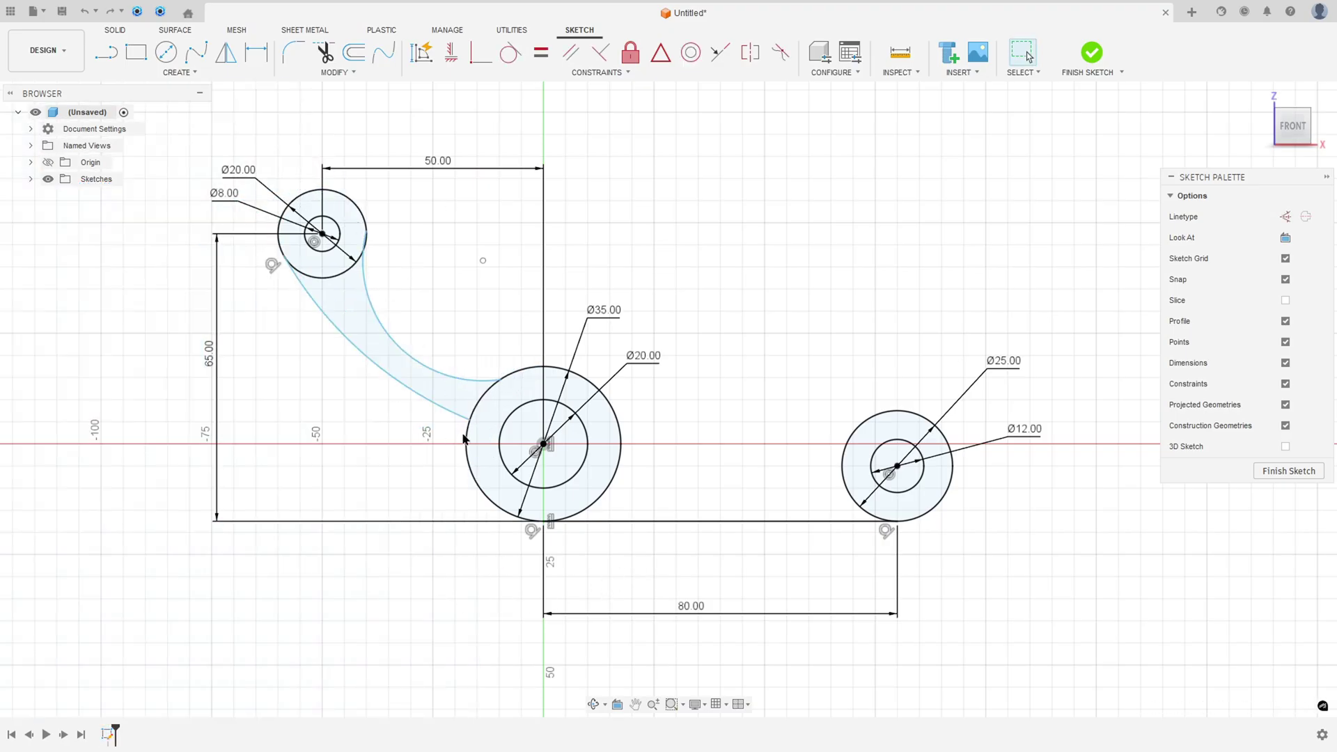
Step: Move the outer arc's end to the lower left of the 35 mm circle and make the arc tangent to that circle
drag(470, 423, 525, 528)
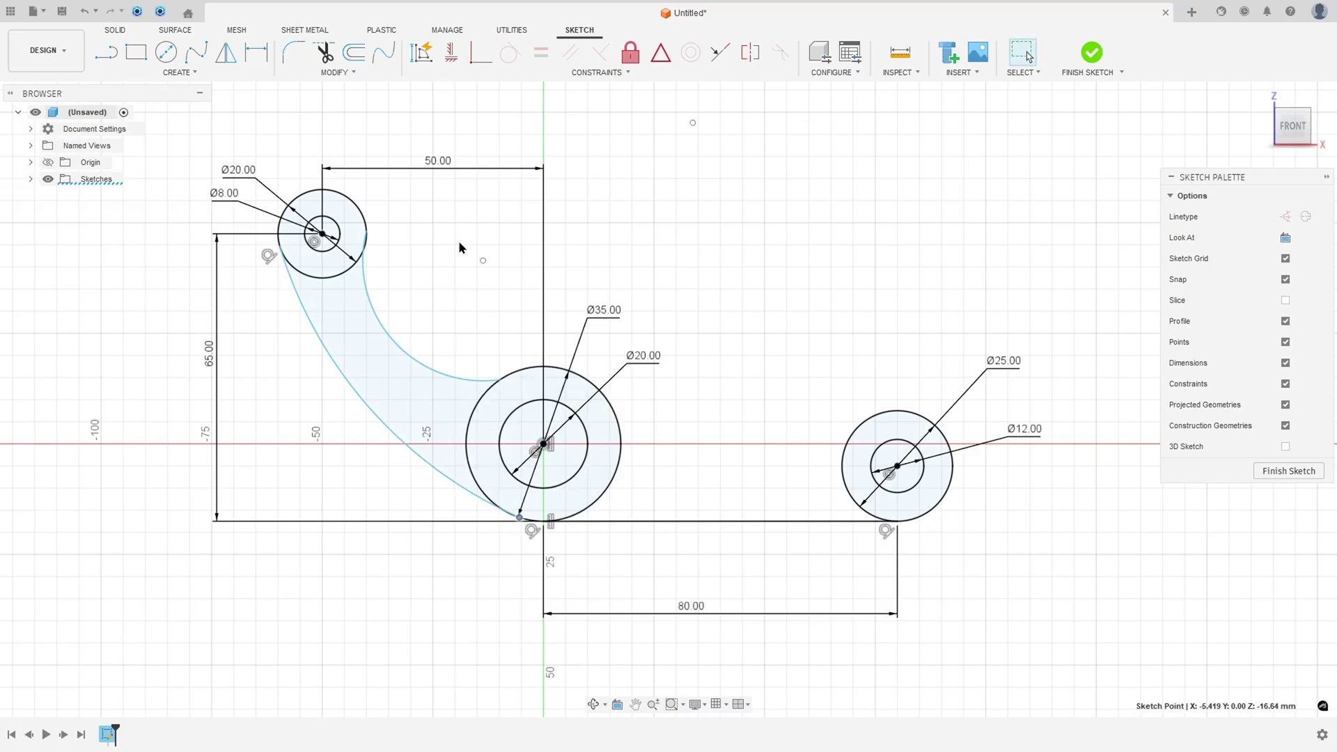
click(510, 52)
click(445, 477)
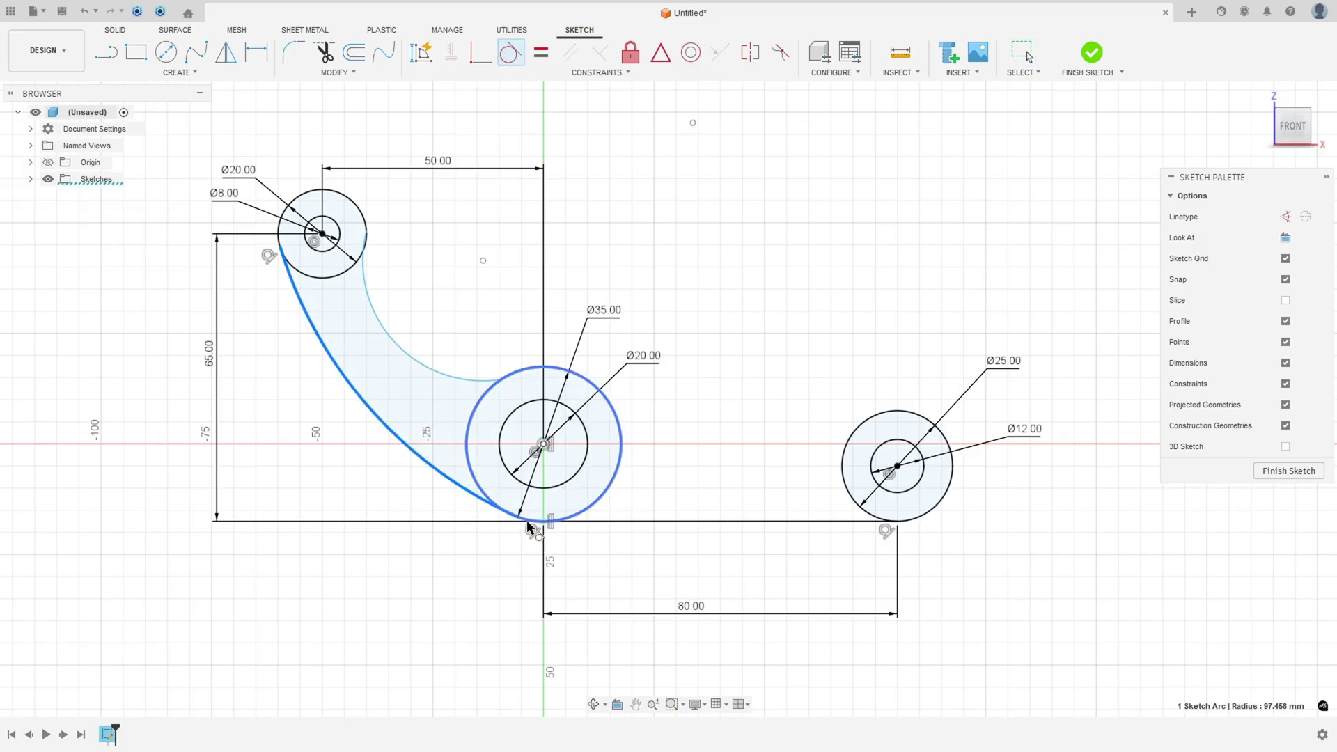
click(526, 522)
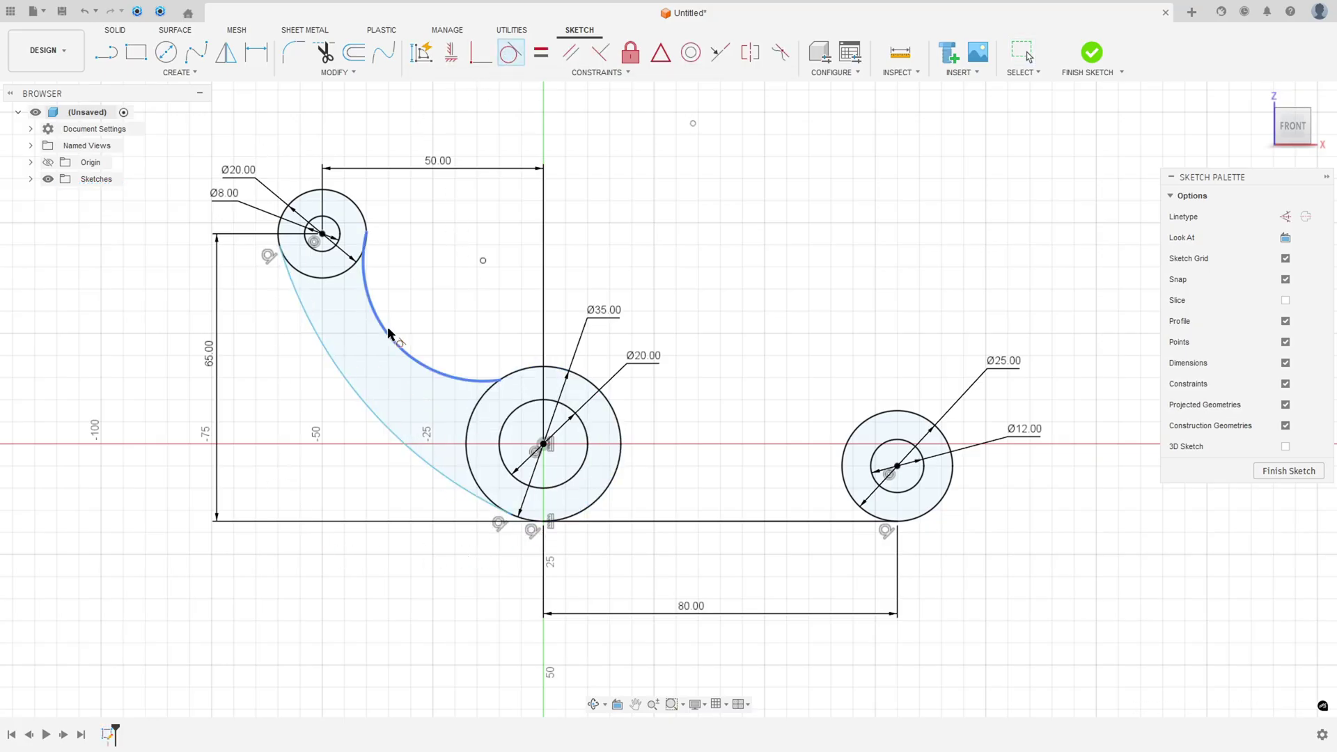
Step: Make the left arm's inner arc tangent to both the 20 mm boss circle and the 35 mm hub circle
click(365, 275)
click(363, 224)
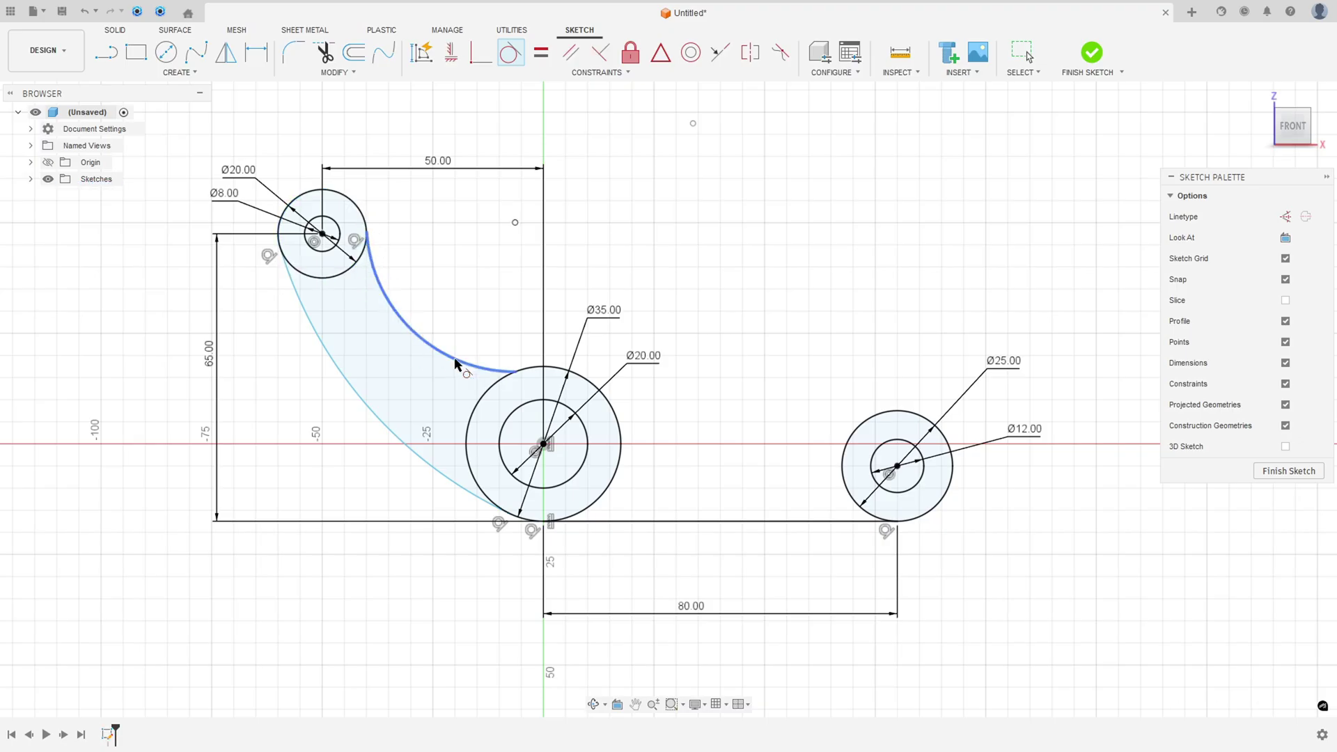
click(460, 360)
click(463, 445)
key(Escape)
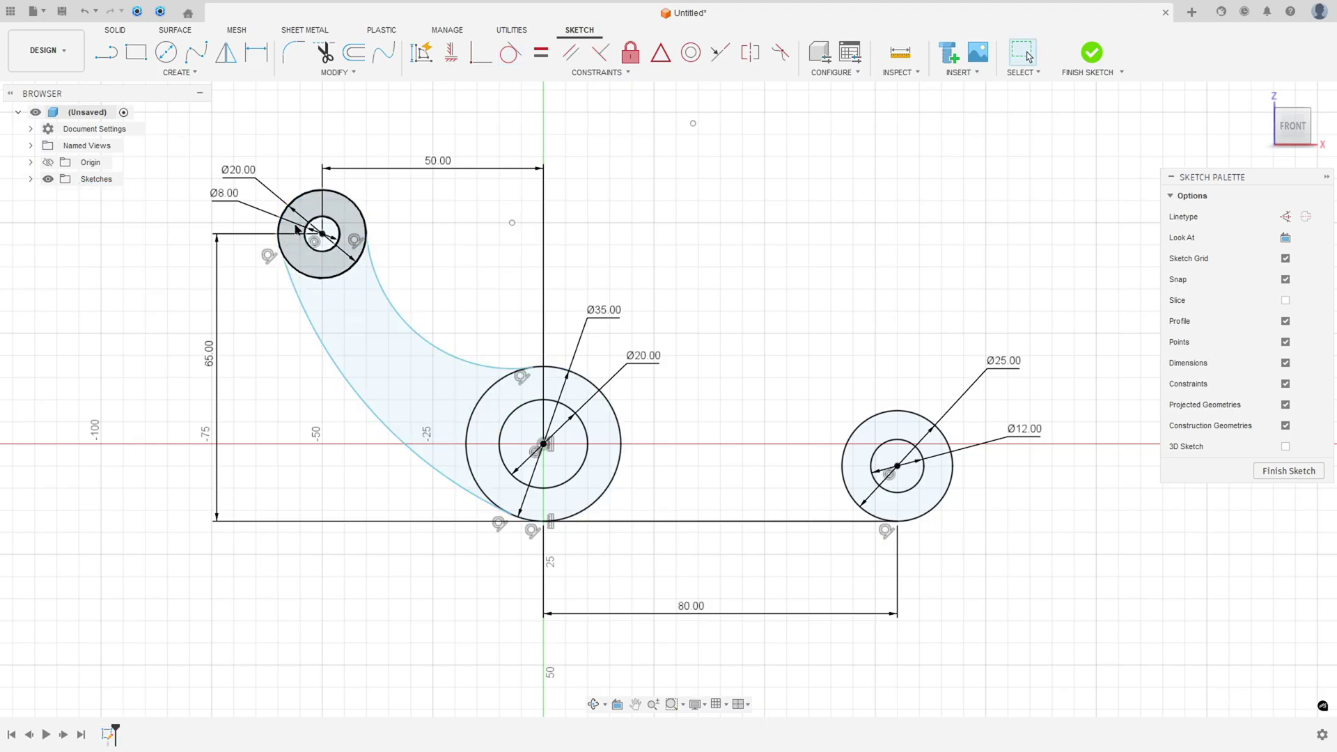
Step: Dimension the left arm's outer arc with a radius of 70 mm
click(256, 52)
click(319, 353)
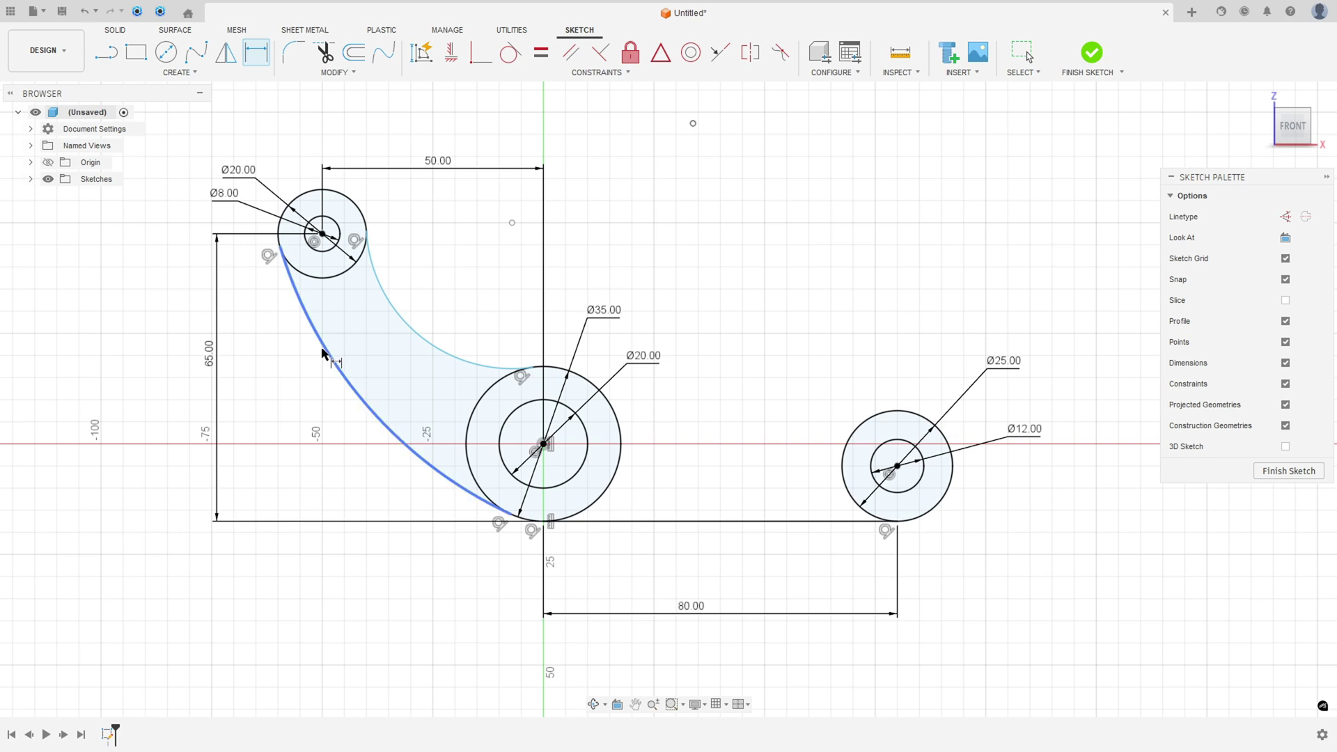
click(301, 390)
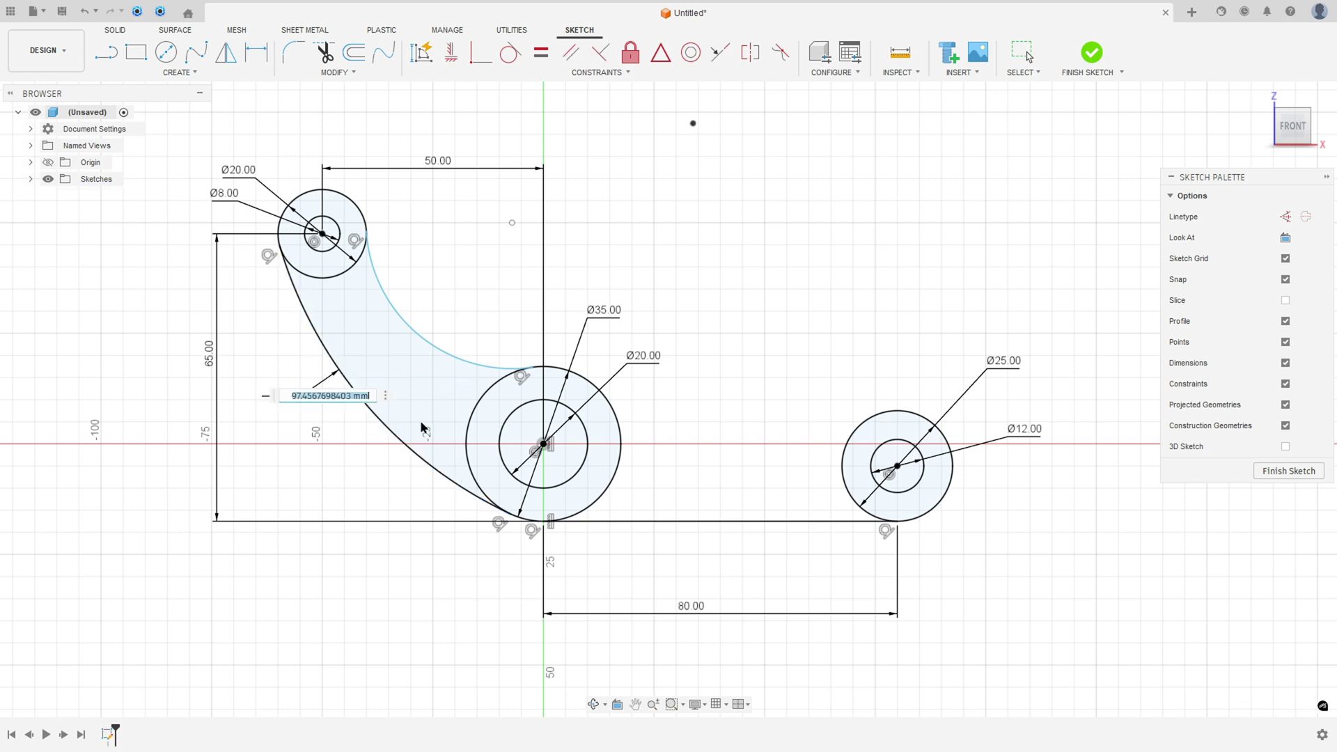
text(70)
key(Return)
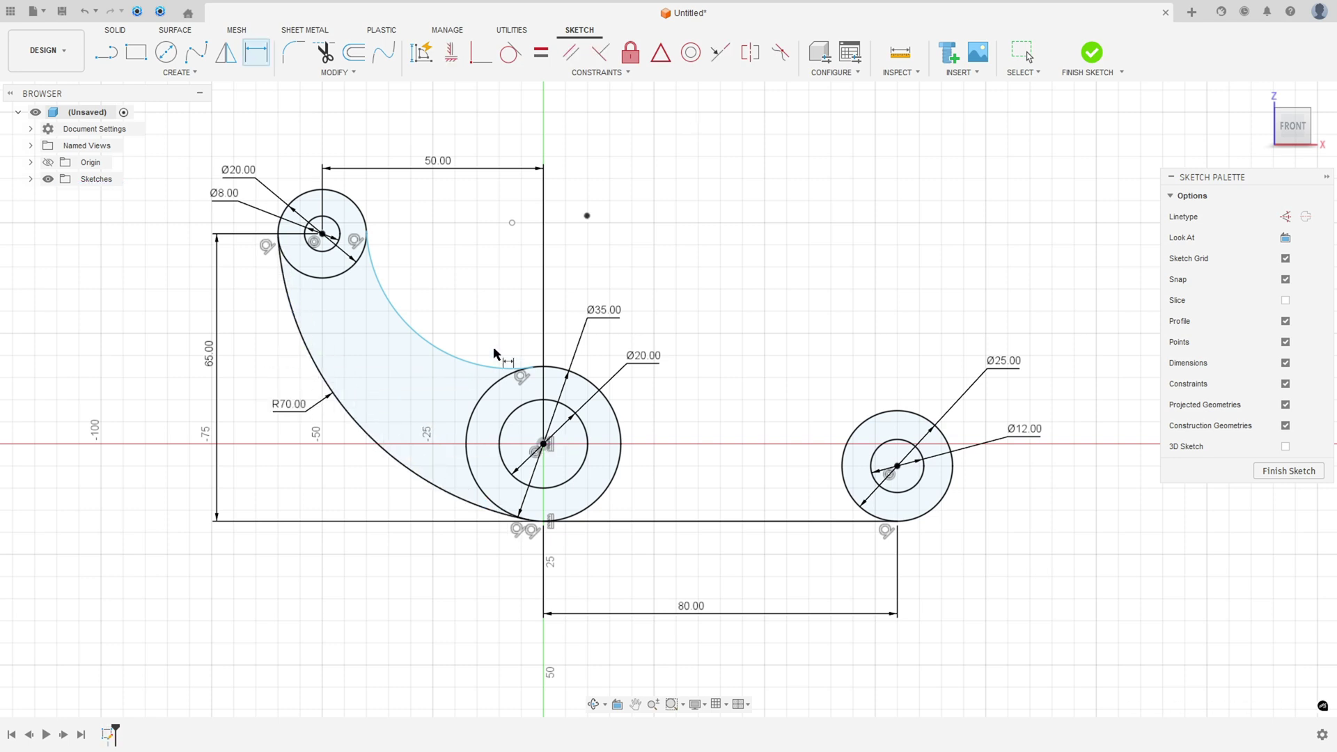
Step: Dimension the left arm's inner arc with a radius of 23 mm
click(399, 320)
click(438, 289)
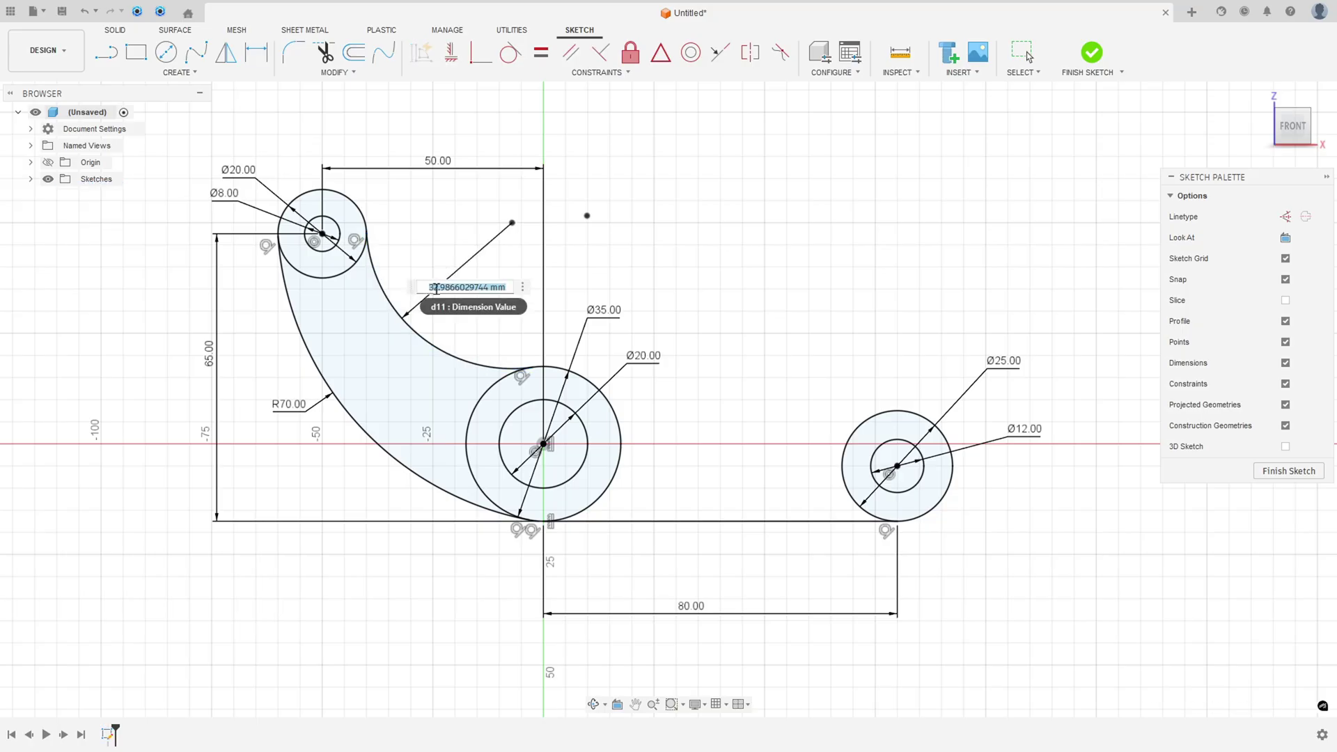
text(23)
key(Return)
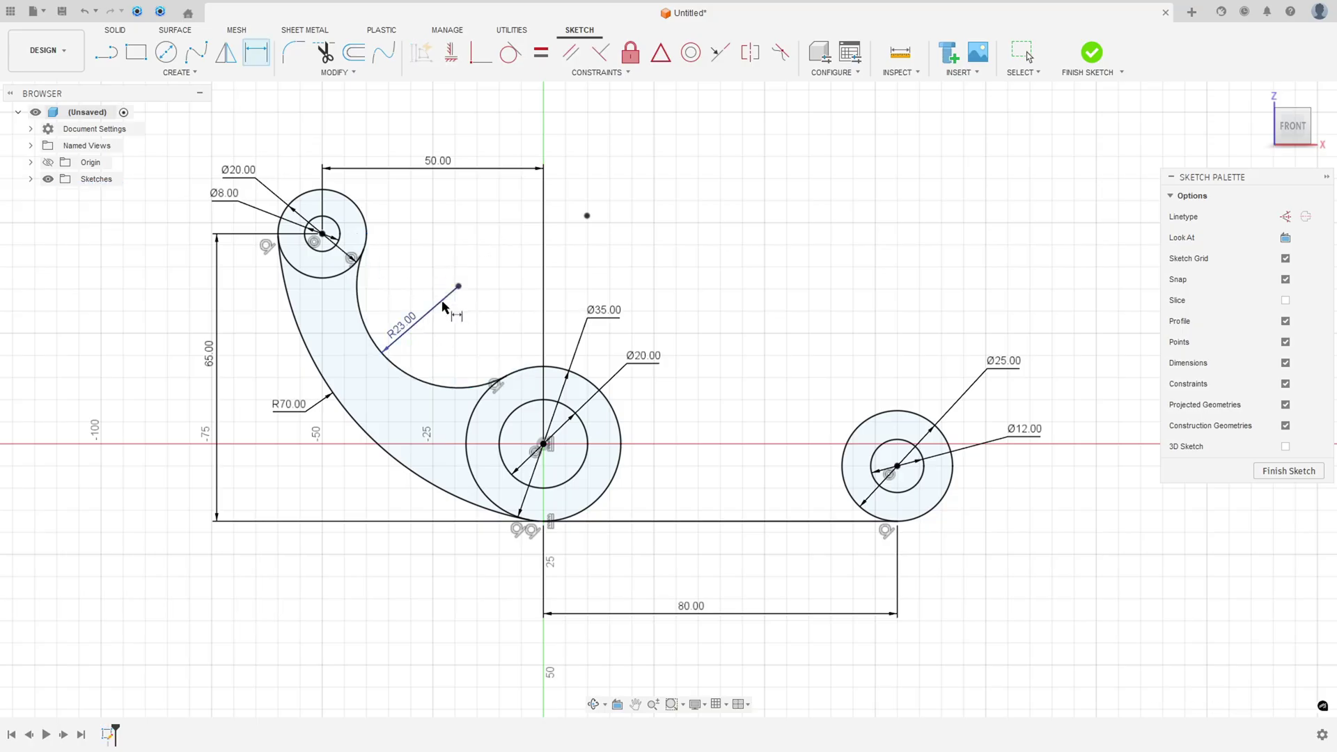
key(Escape)
middle_drag(576, 476, 505, 475)
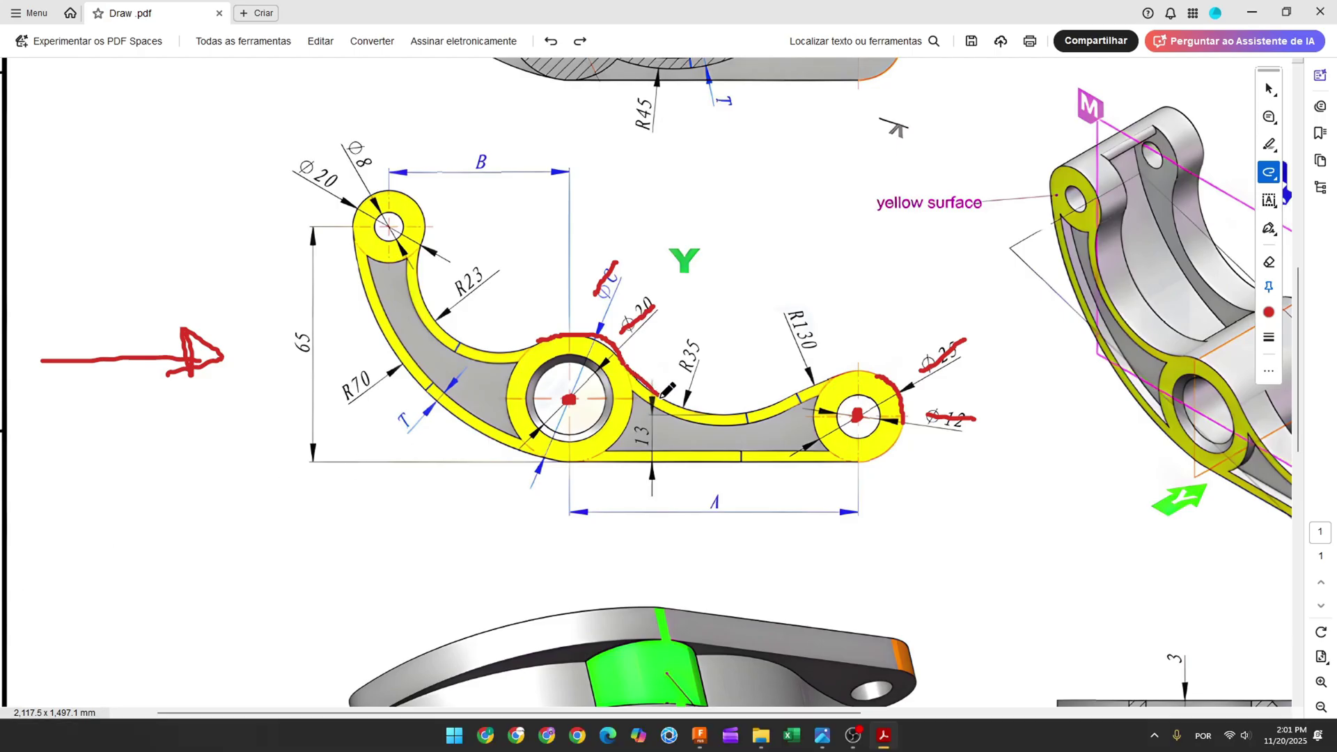
Step: In the PDF drawing, trace the right arm's R35 and R130 arcs and strike through their radius dimensions
drag(661, 398, 740, 415)
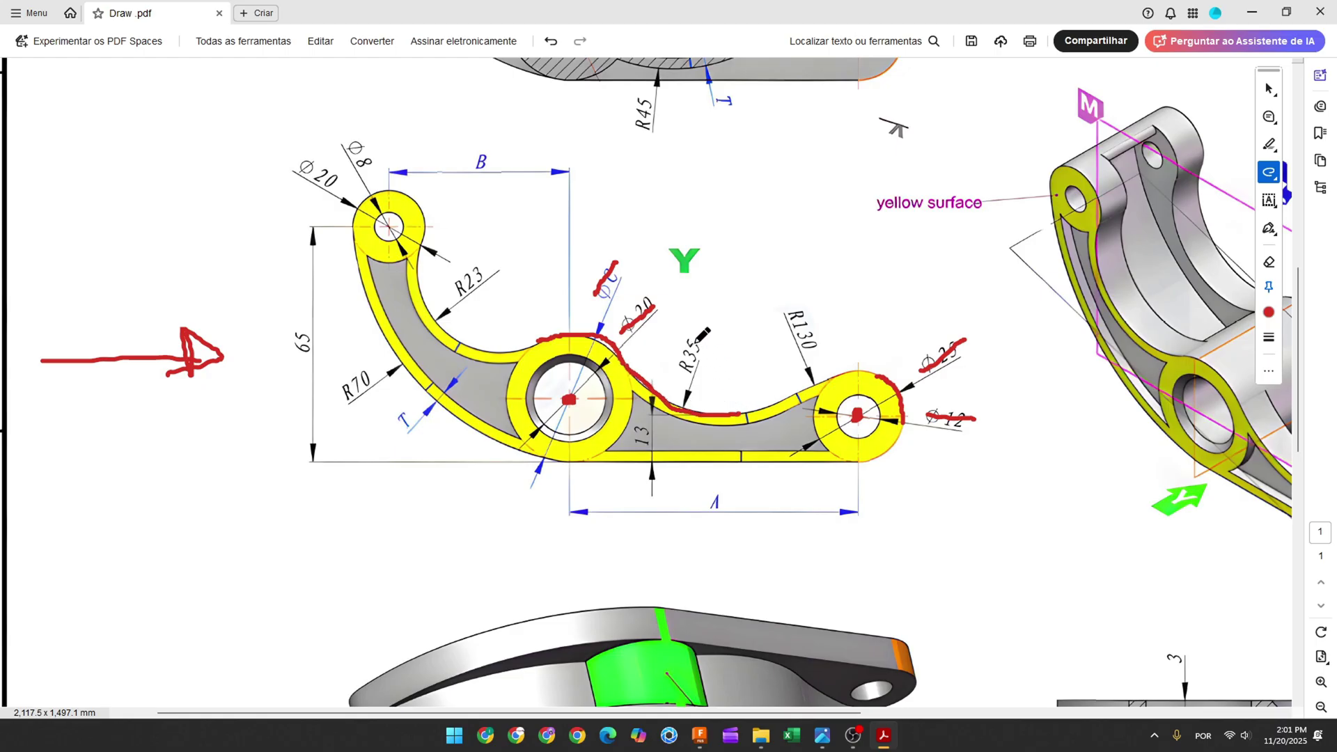
drag(699, 339, 681, 376)
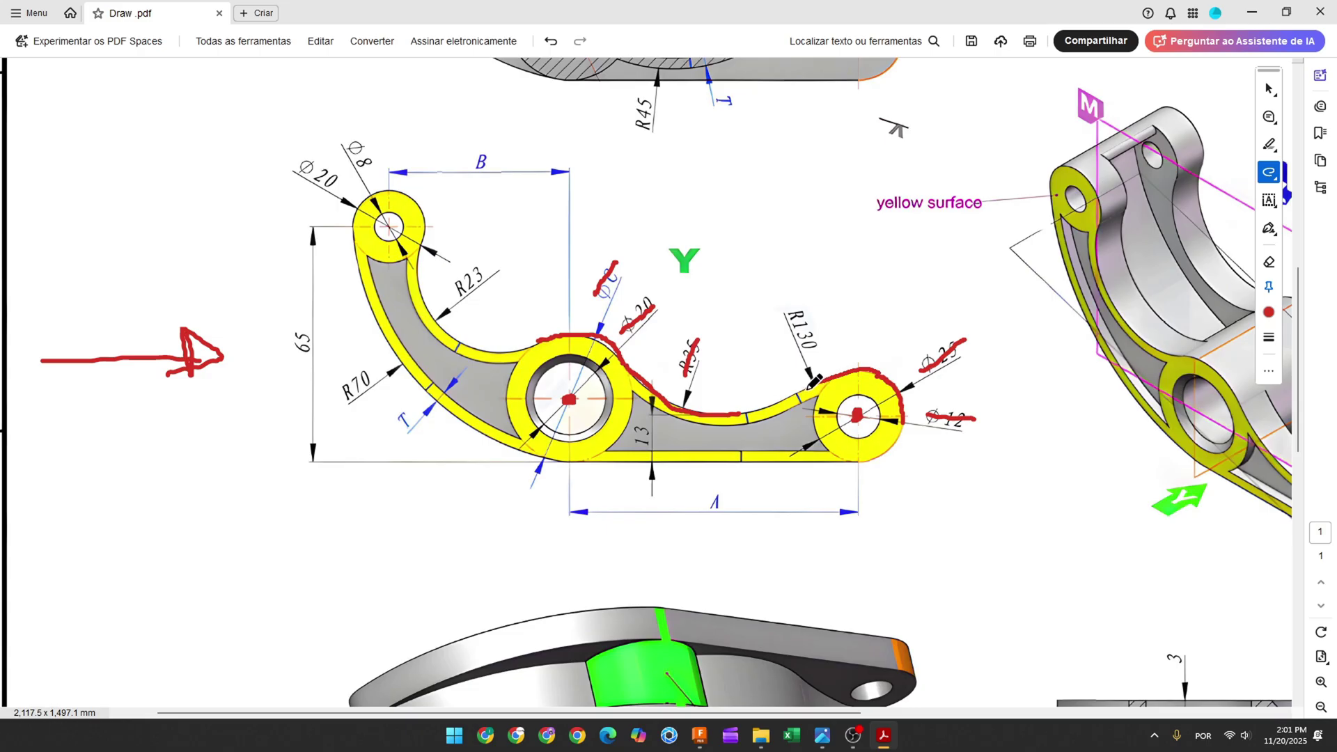
drag(811, 385, 799, 394)
drag(792, 310, 807, 329)
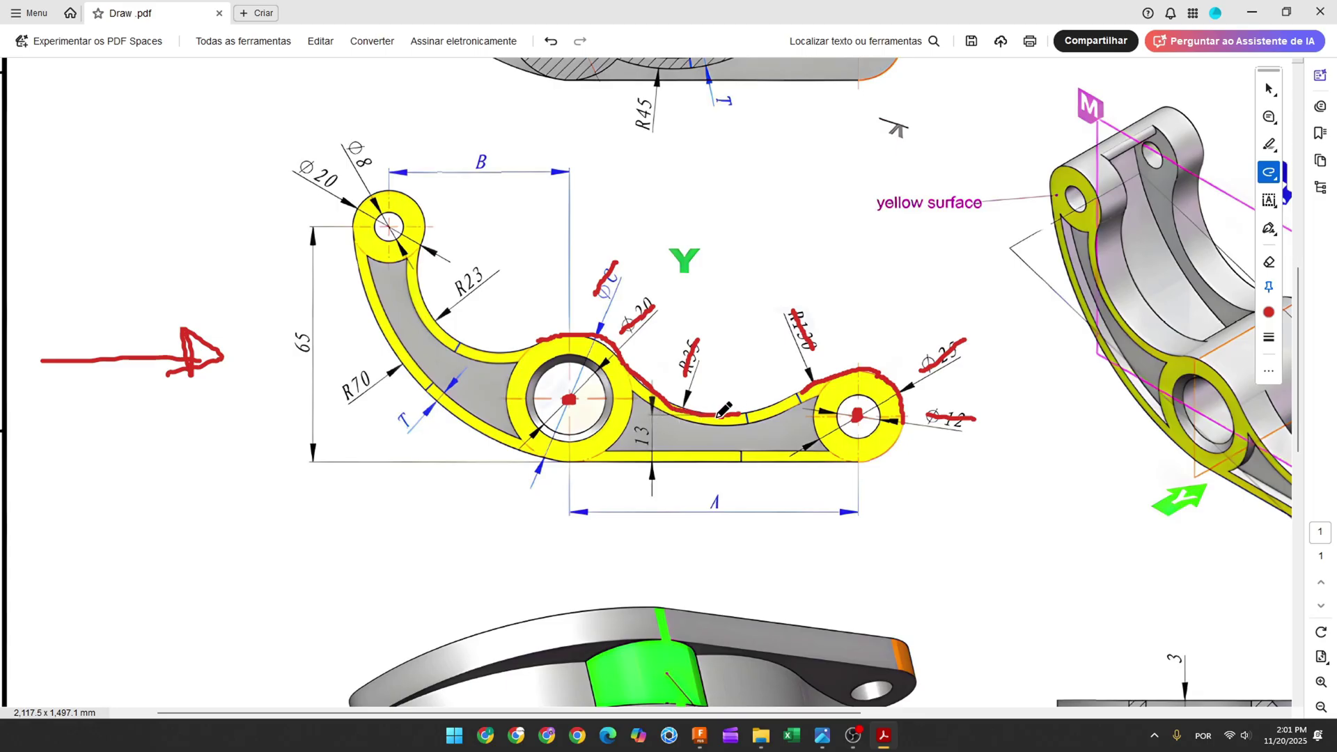
mouse_move(708, 339)
mouse_down()
mouse_move(696, 366)
mouse_move(689, 345)
mouse_move(700, 362)
mouse_up()
Step: Undo the pen marks on the right arm's arcs in the PDF drawing and mark the 13 mm height dimension
key(ctrl+z)
key(ctrl+z)
key(ctrl+z)
key(ctrl+z)
key(ctrl+z)
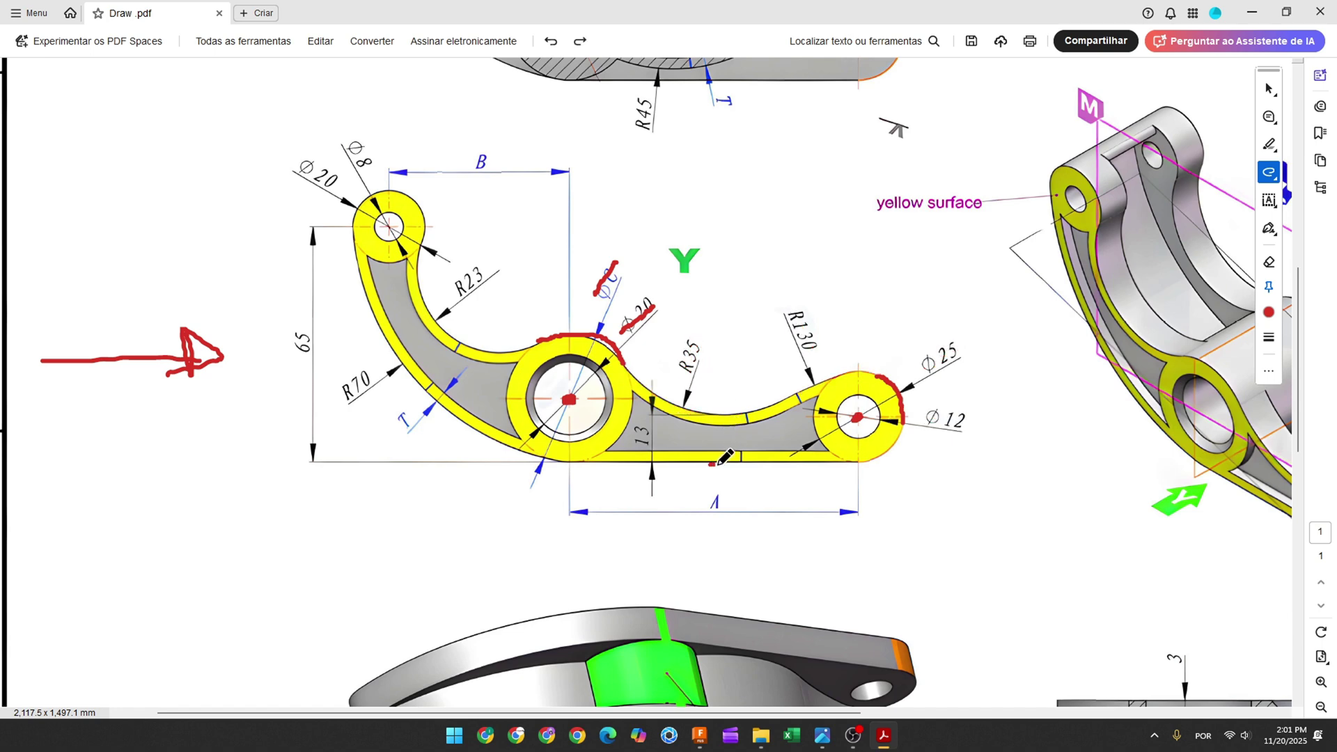
drag(642, 423, 643, 440)
Step: Switch back to Fusion and draw two joined arcs for the right arm's upper edge, from the 35 mm hub circle to the 25 mm boss circle
click(699, 735)
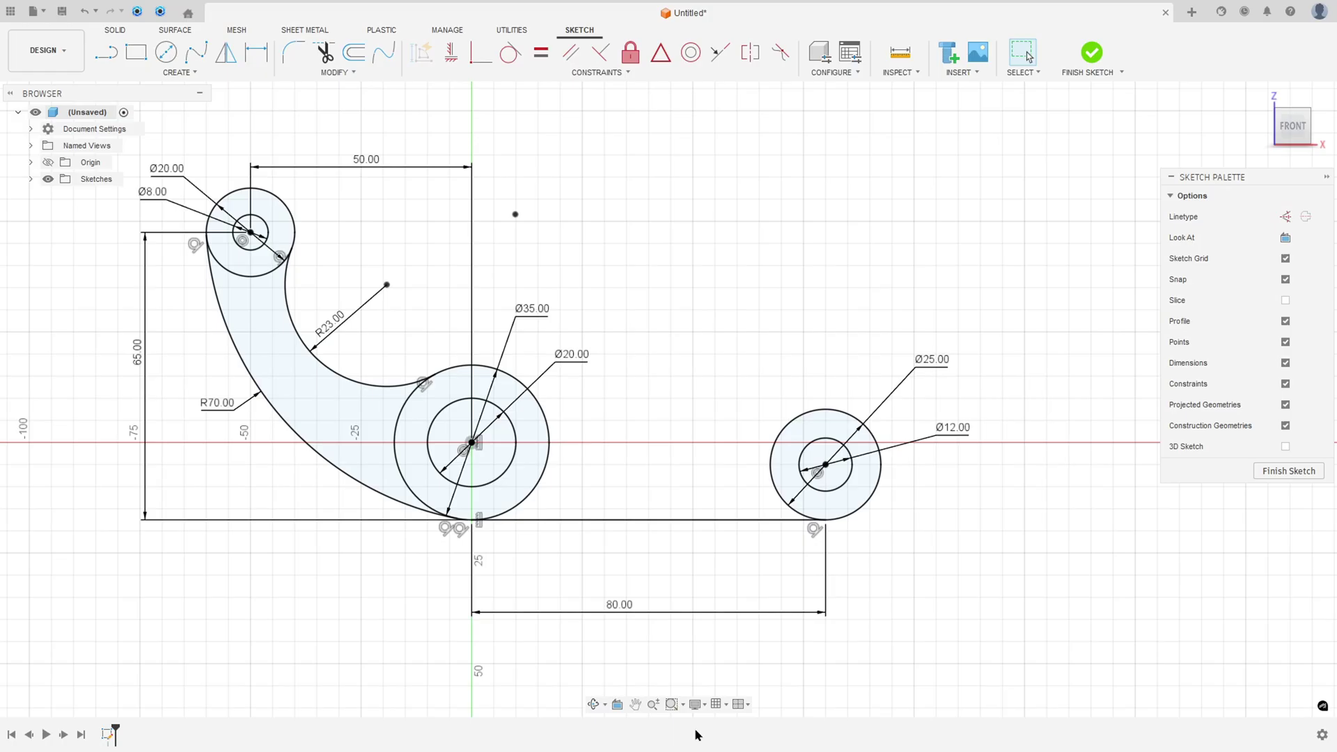
click(177, 73)
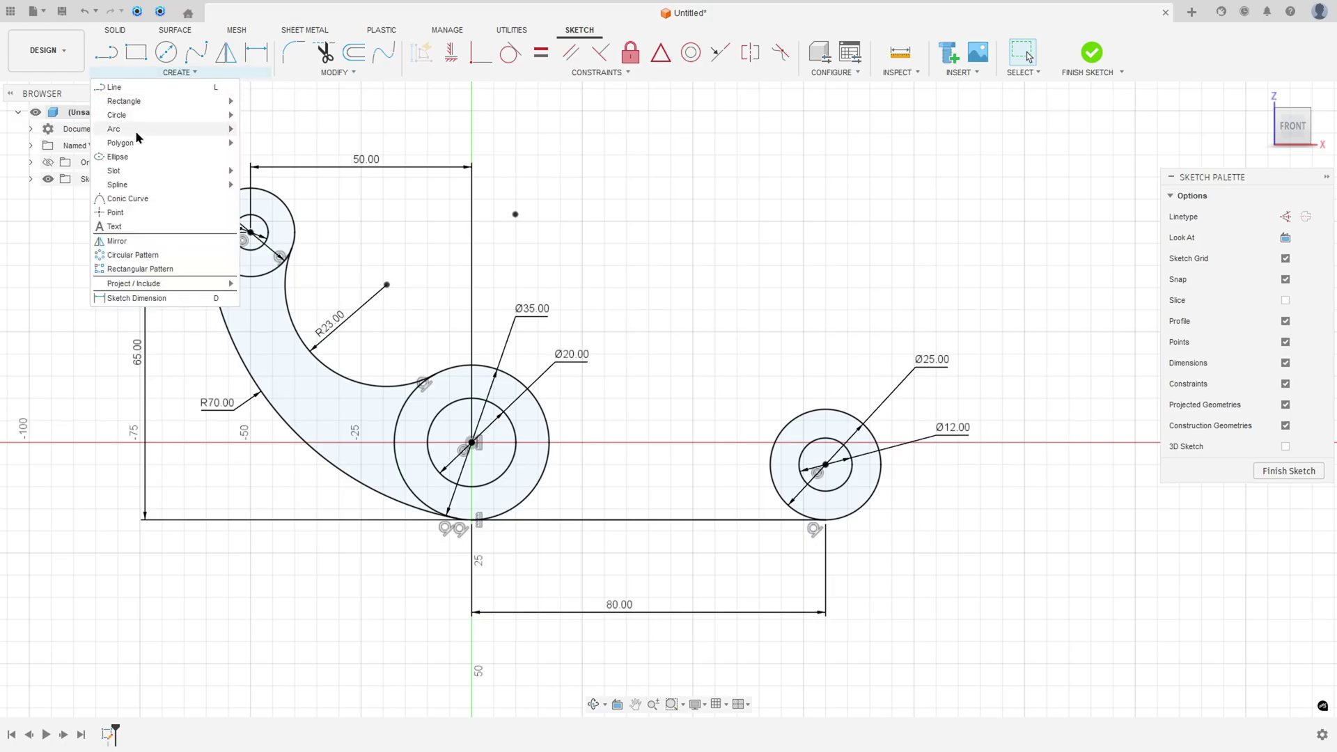
mouse_move(200, 134)
click(278, 143)
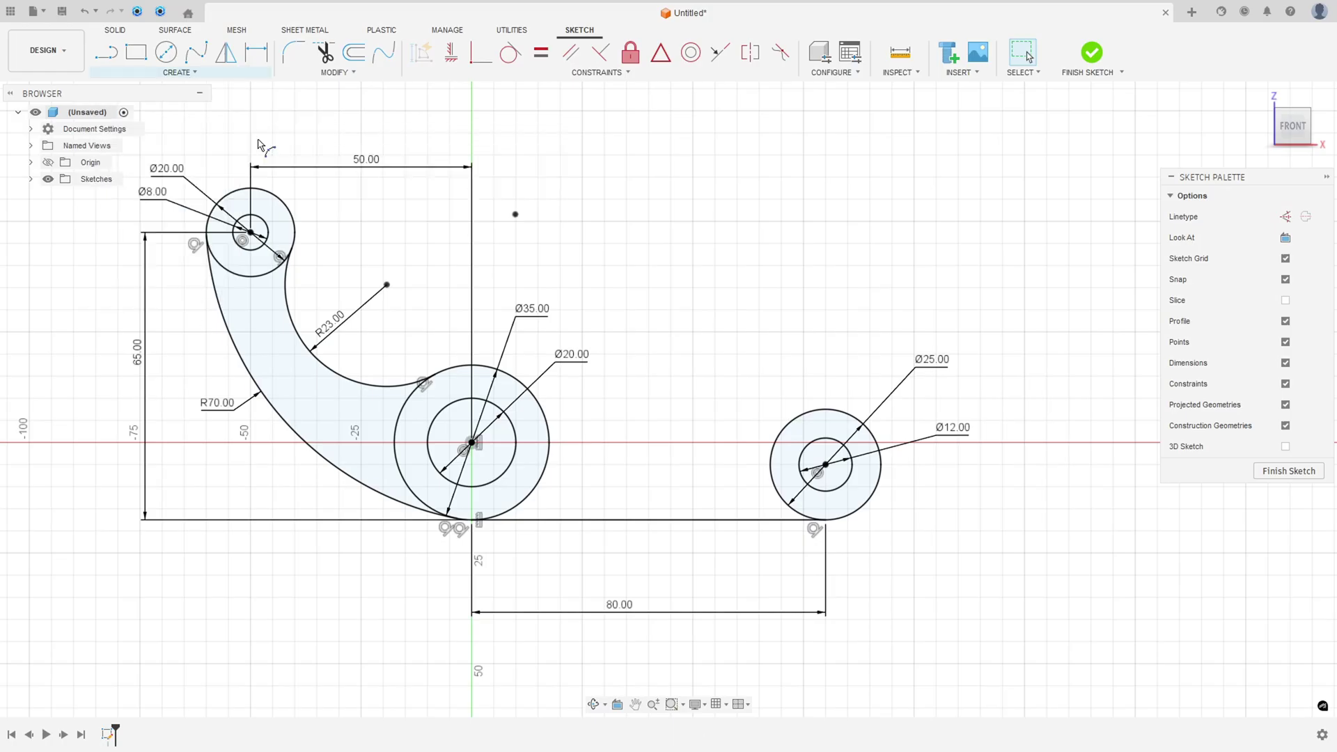
click(538, 410)
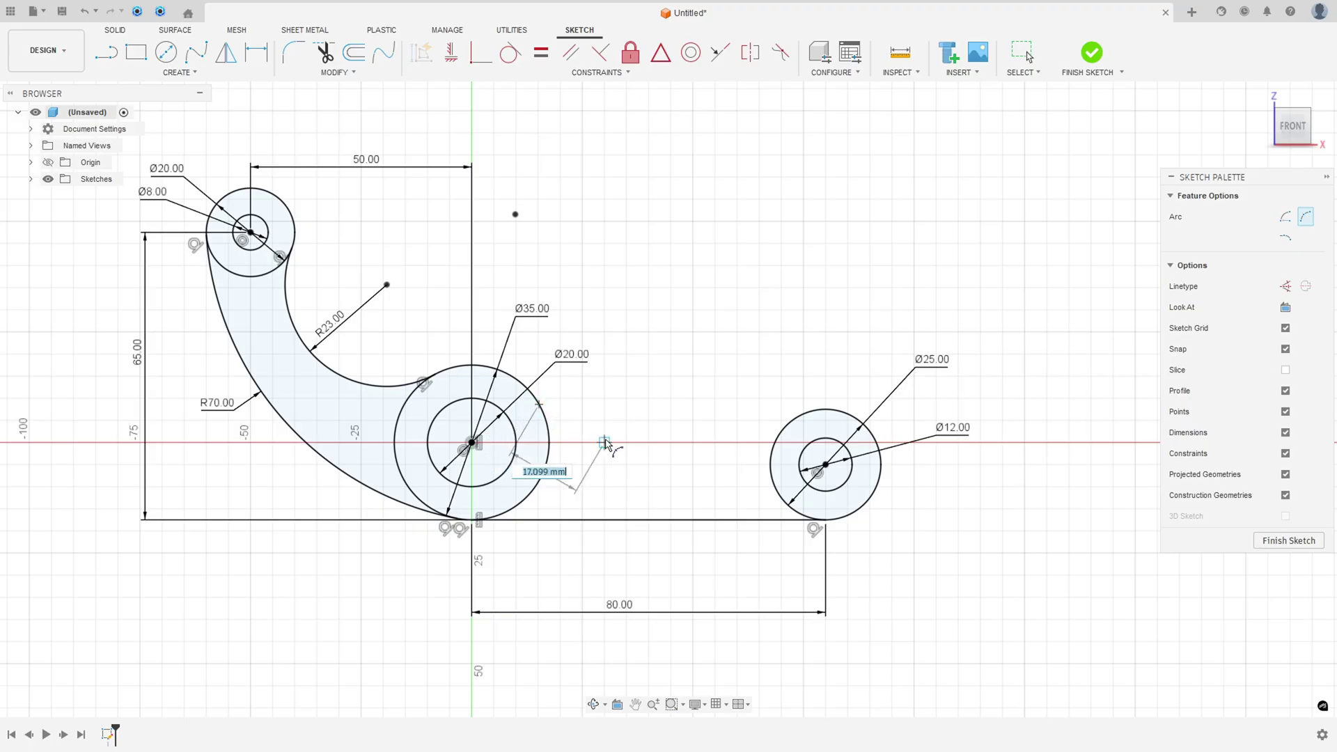
click(695, 436)
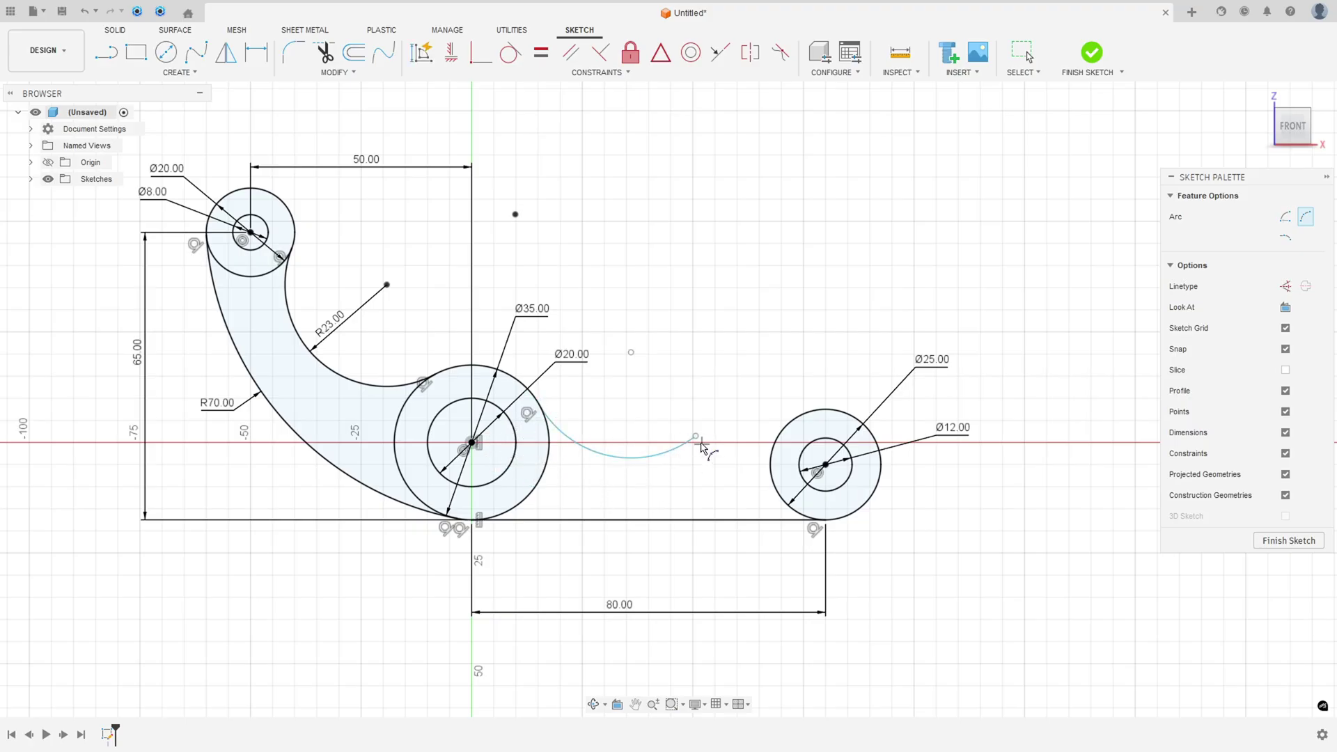
click(835, 411)
key(Escape)
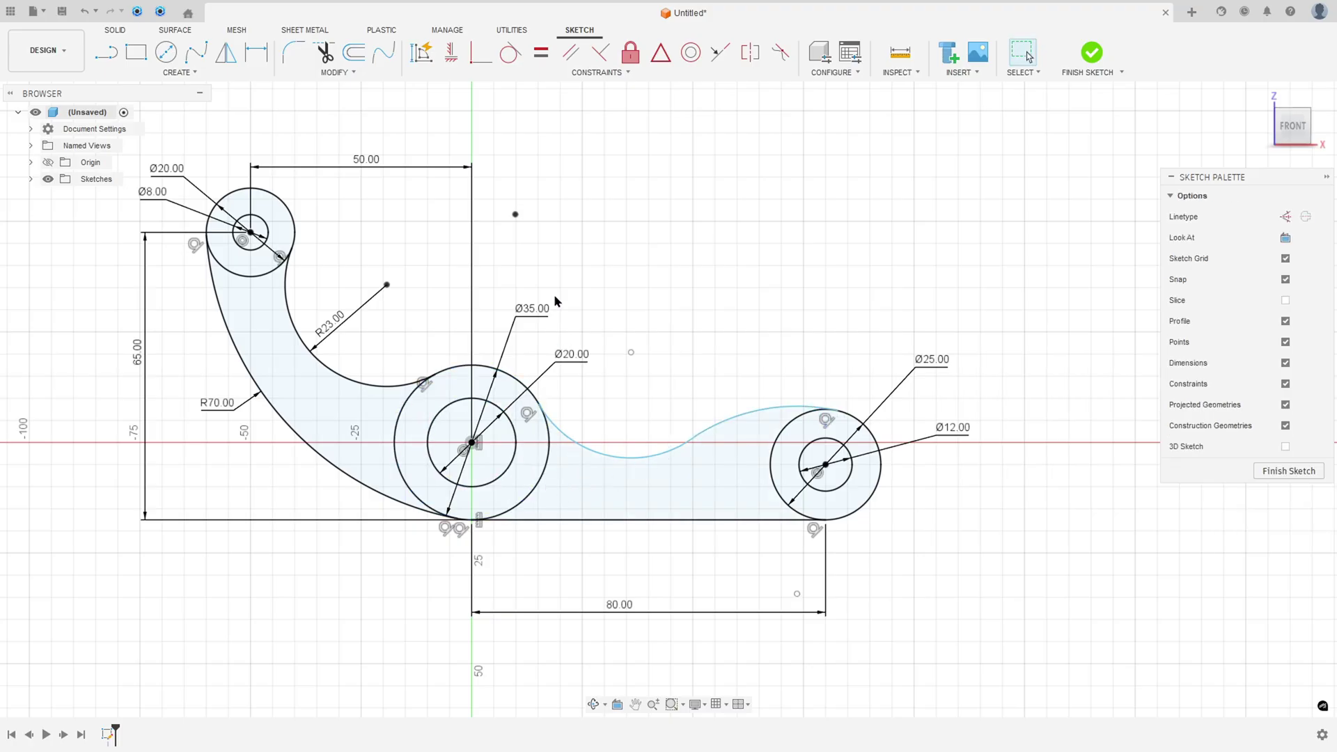
Step: Apply a tangent constraint between the two arcs of the right arm's upper edge
click(248, 53)
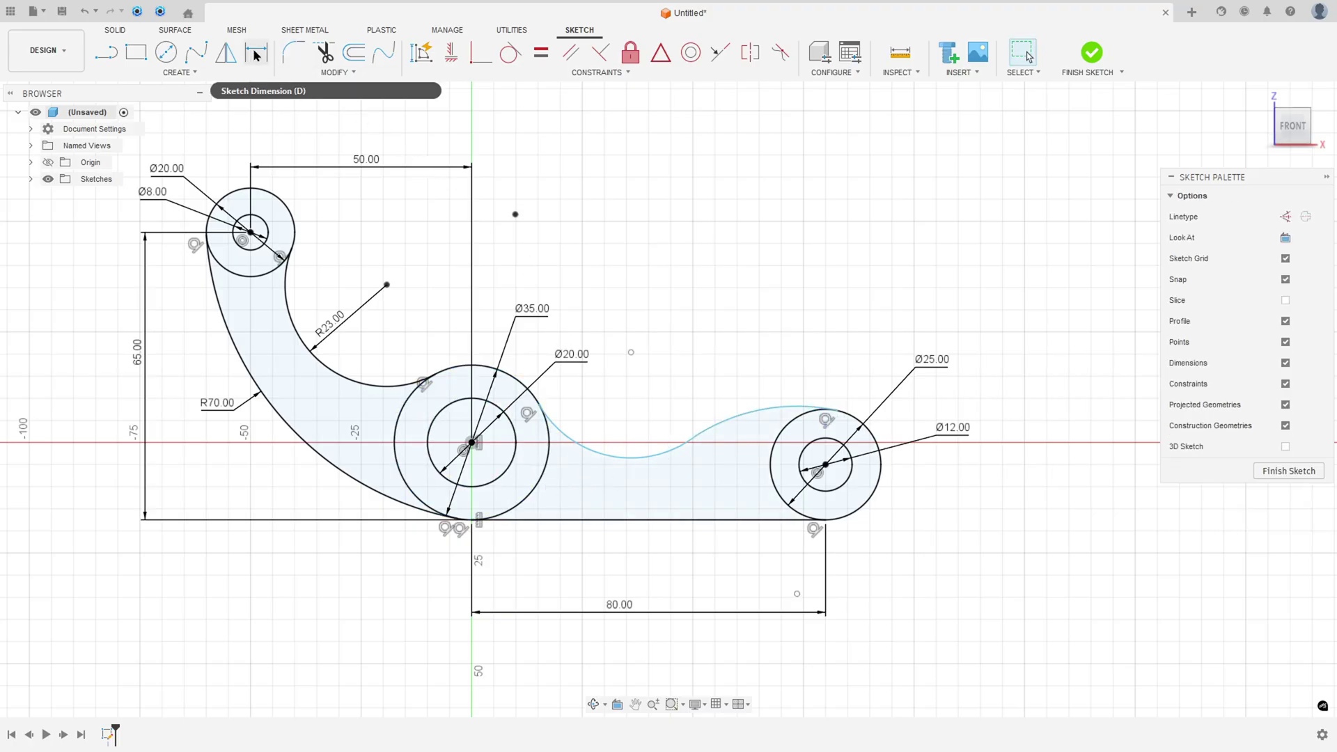
click(515, 53)
click(516, 56)
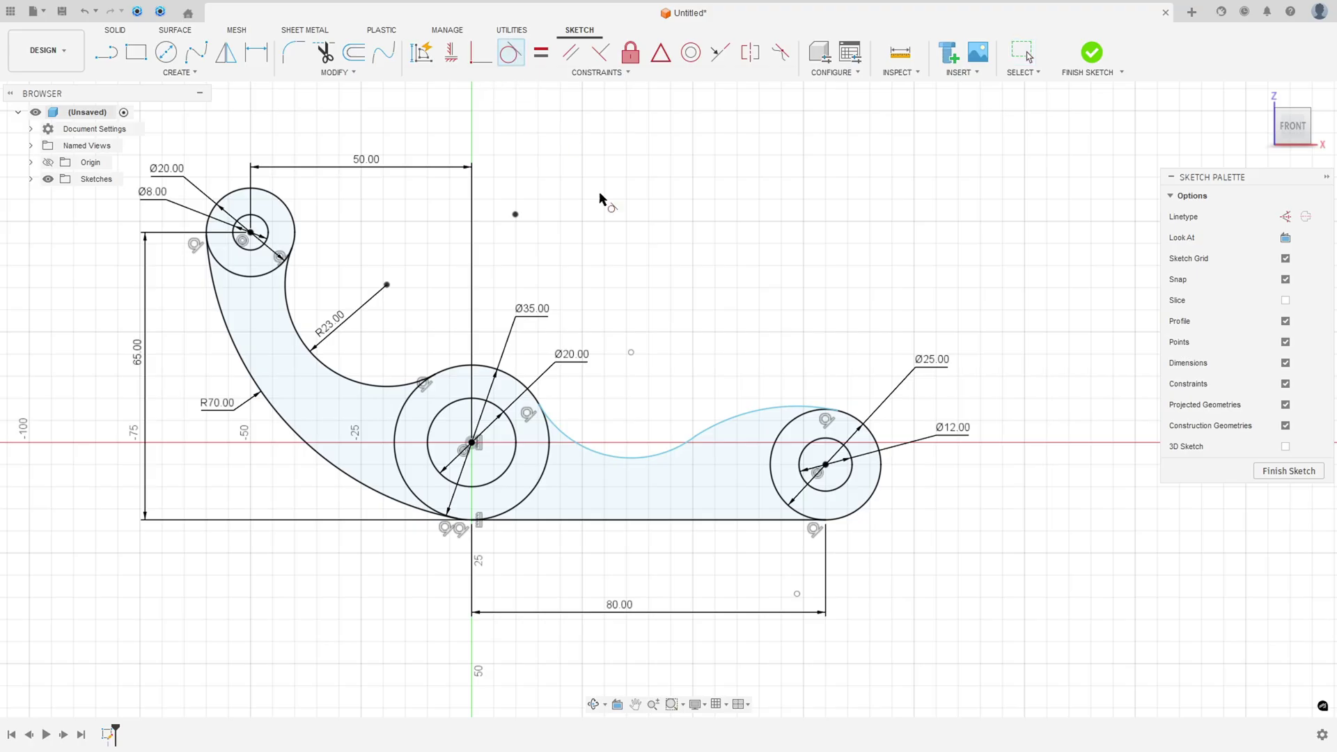
click(686, 448)
Step: Dimension the right arm's concave arc beside the hub with a radius of 35 mm
click(256, 52)
click(614, 455)
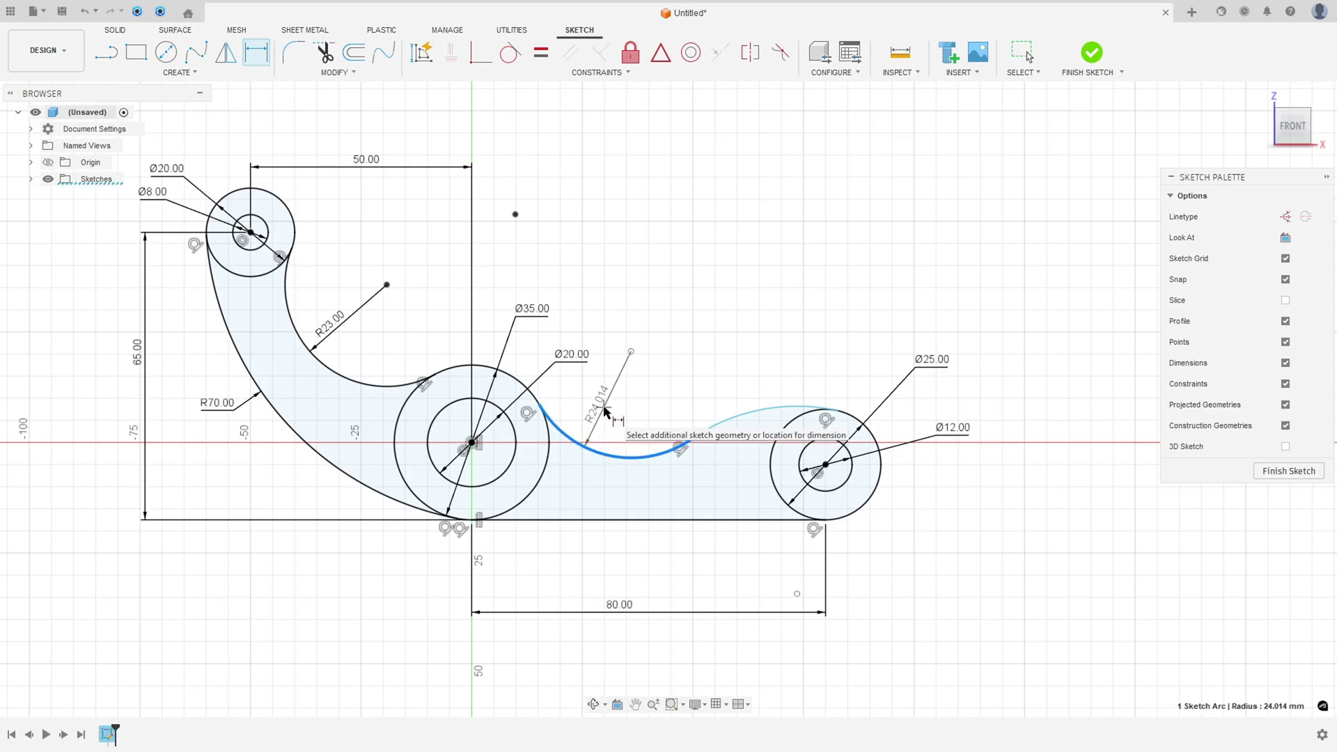
click(604, 410)
text(35)
key(Return)
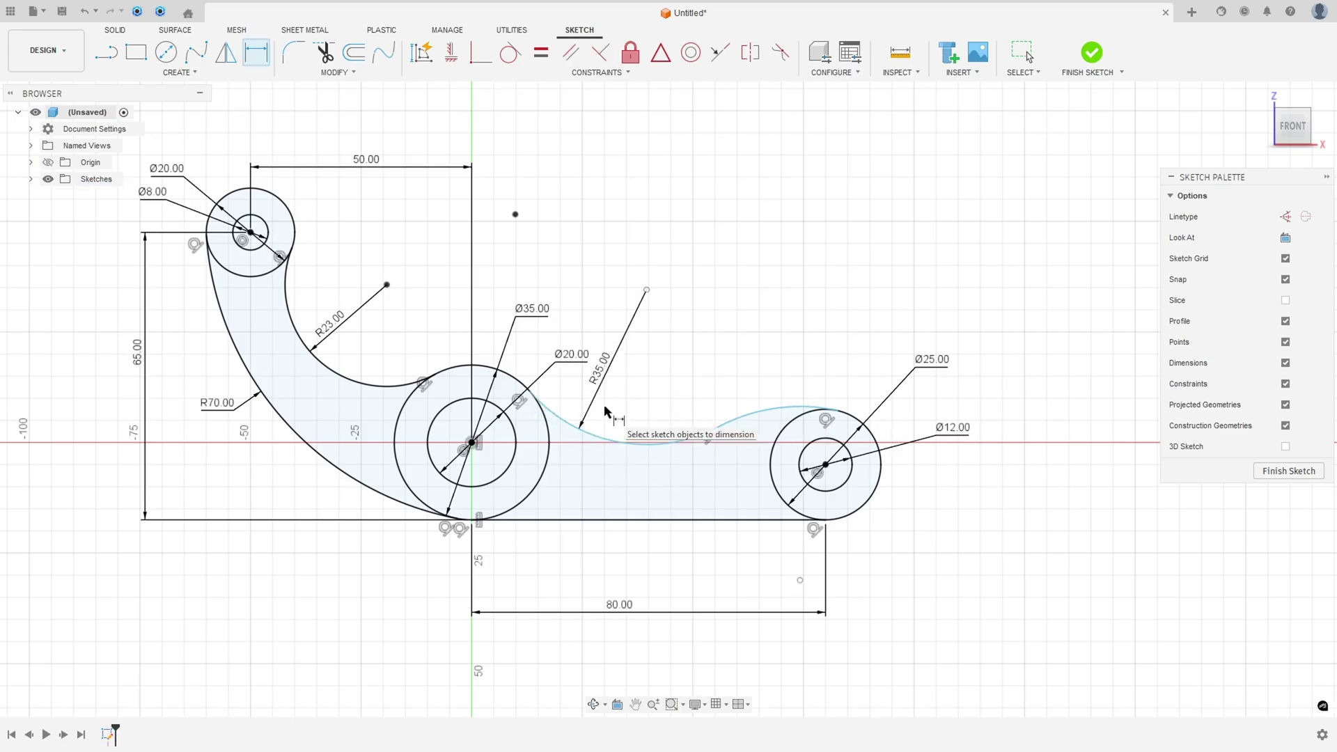
Step: Dimension the right arm's convex arc at the 25 mm boss with a radius of 130 mm
click(766, 409)
click(772, 339)
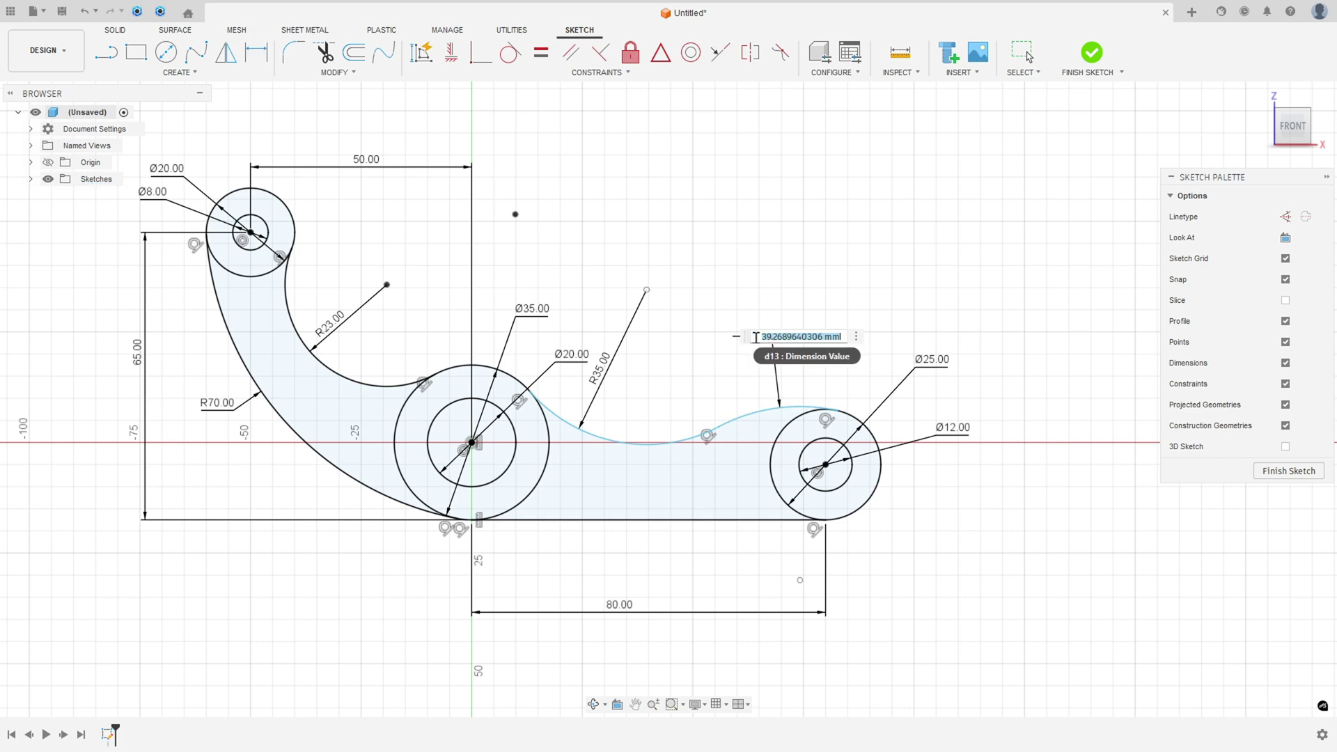
text(130)
key(Return)
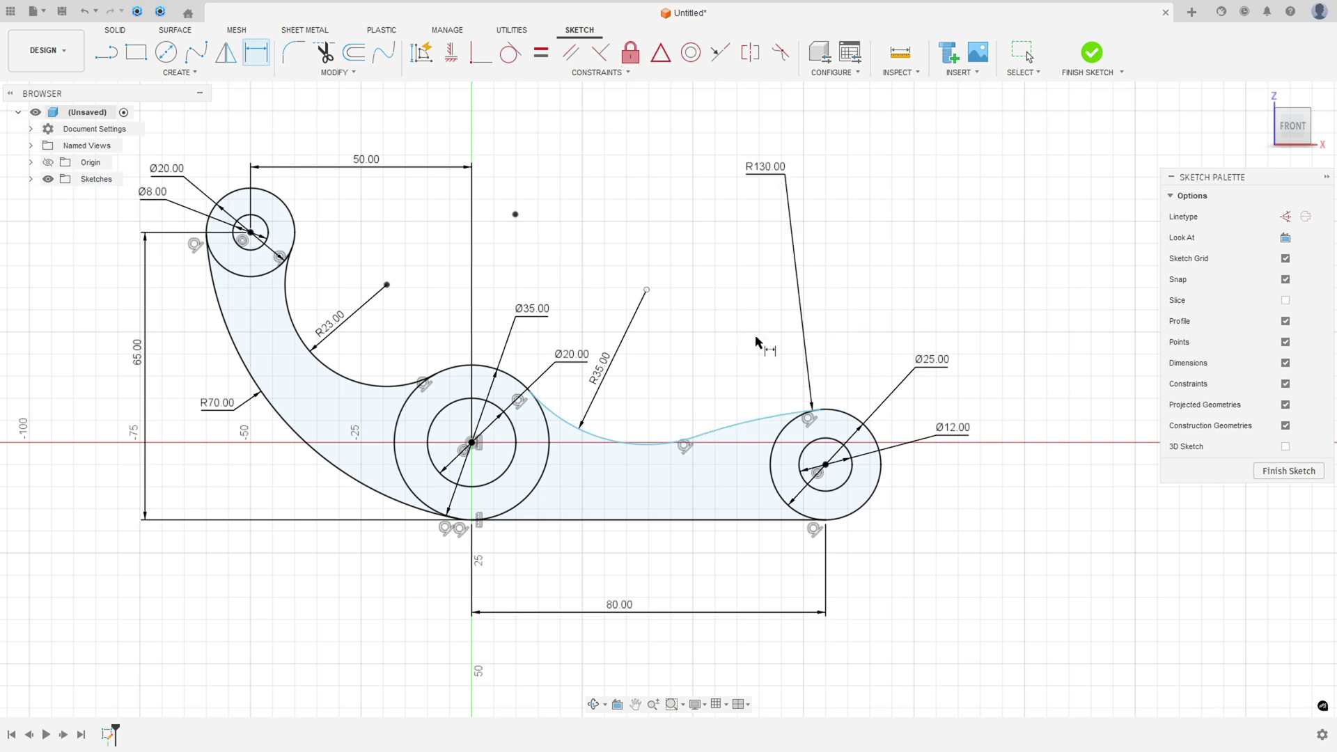
Step: Dimension the height from the bottom line to the R35 arc's lowest tangent point as 13 mm, using arc tangent picking
right_click(649, 377)
key(Escape)
right_click(670, 400)
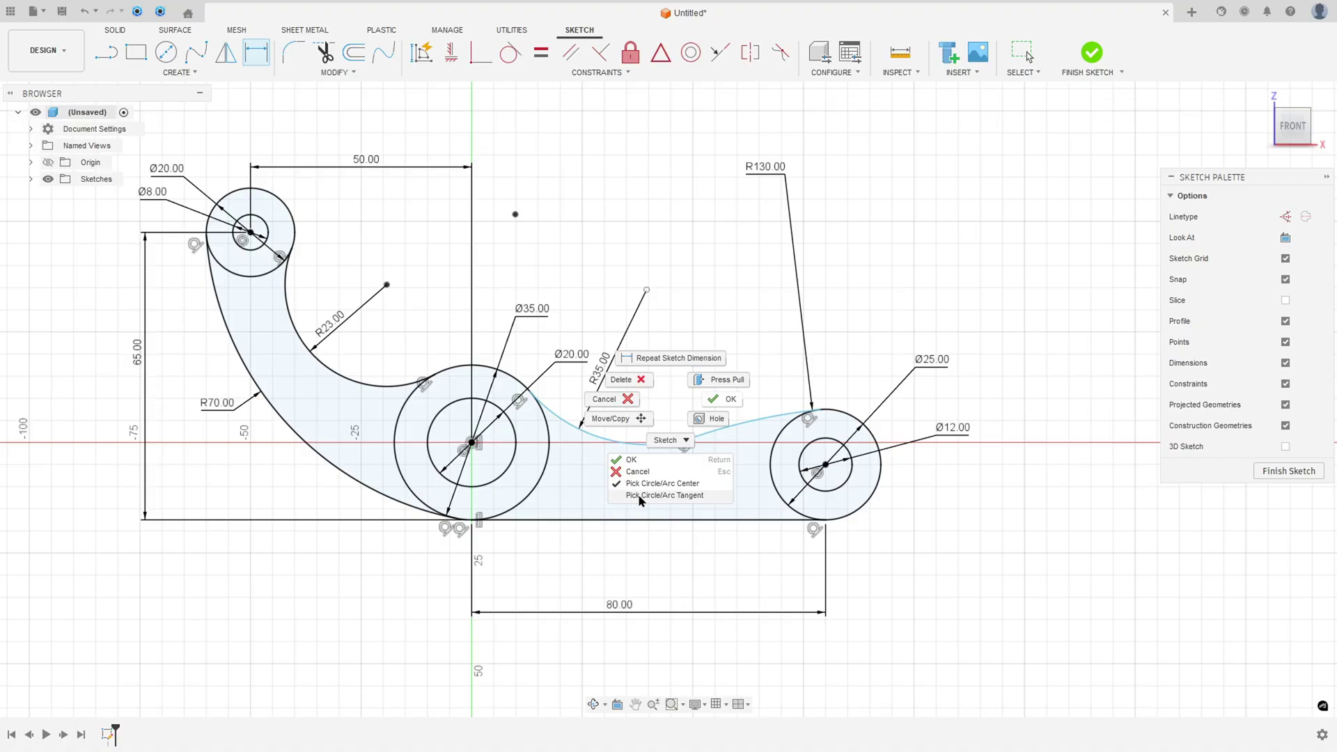
click(657, 496)
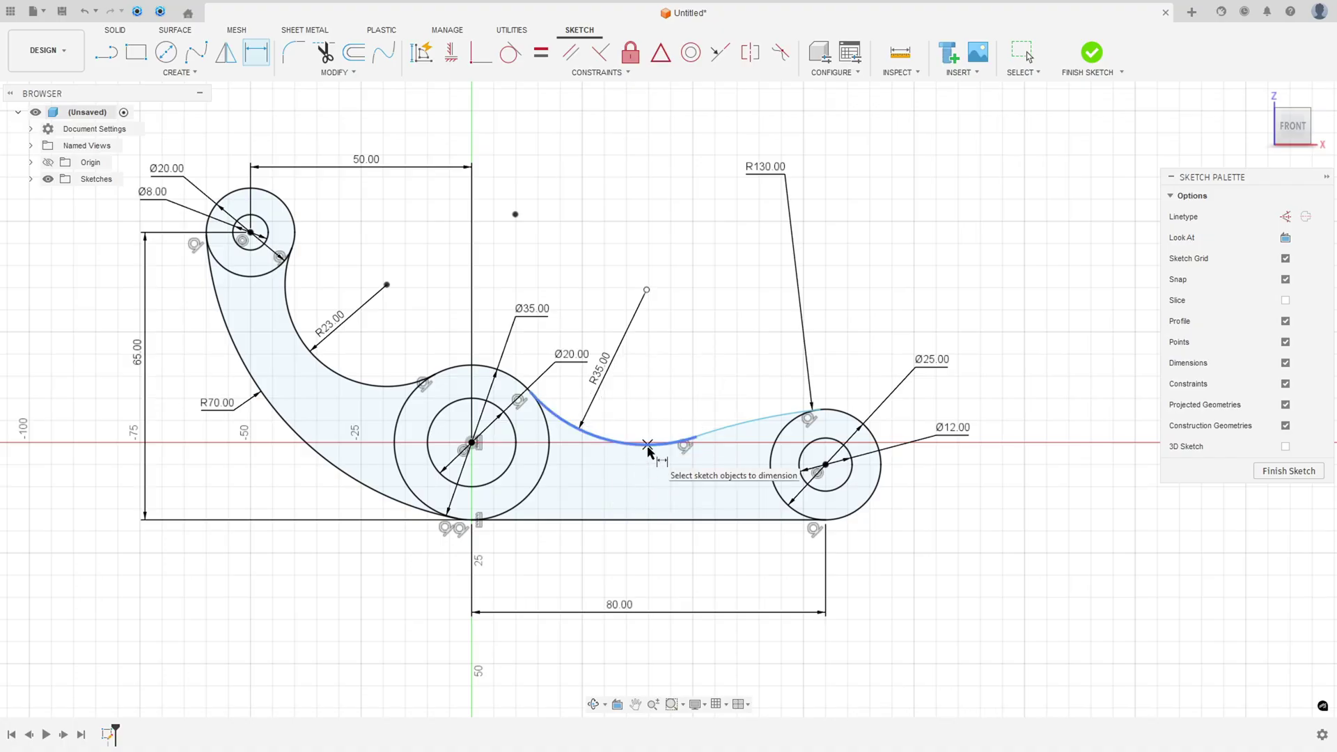
click(647, 444)
click(654, 520)
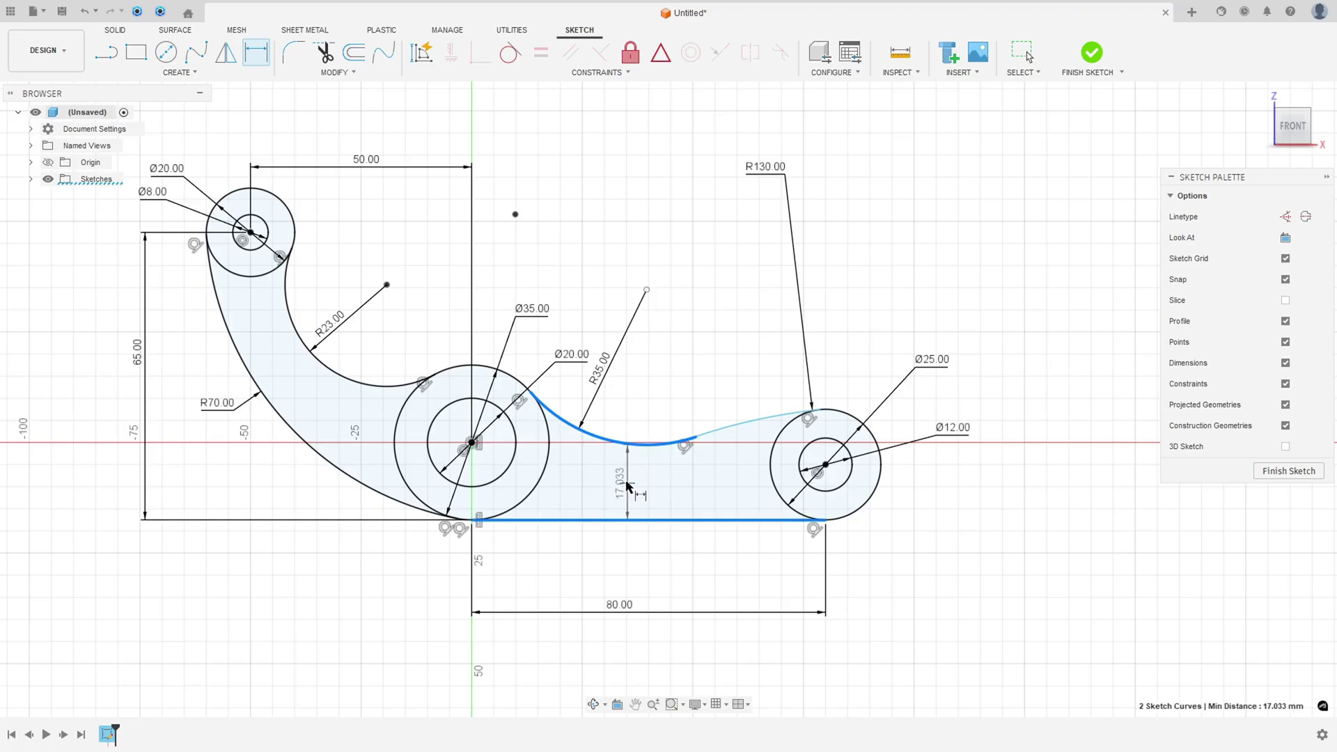
click(609, 487)
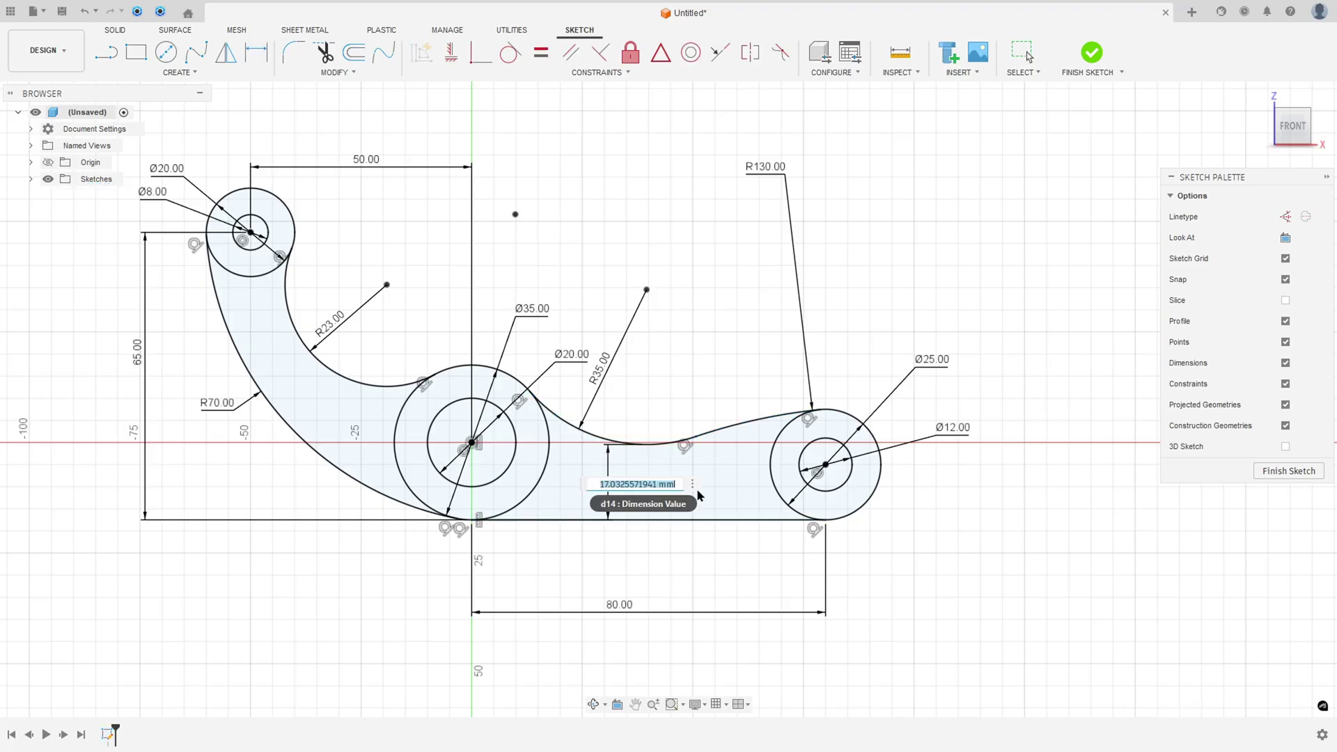
text(13)
key(Return)
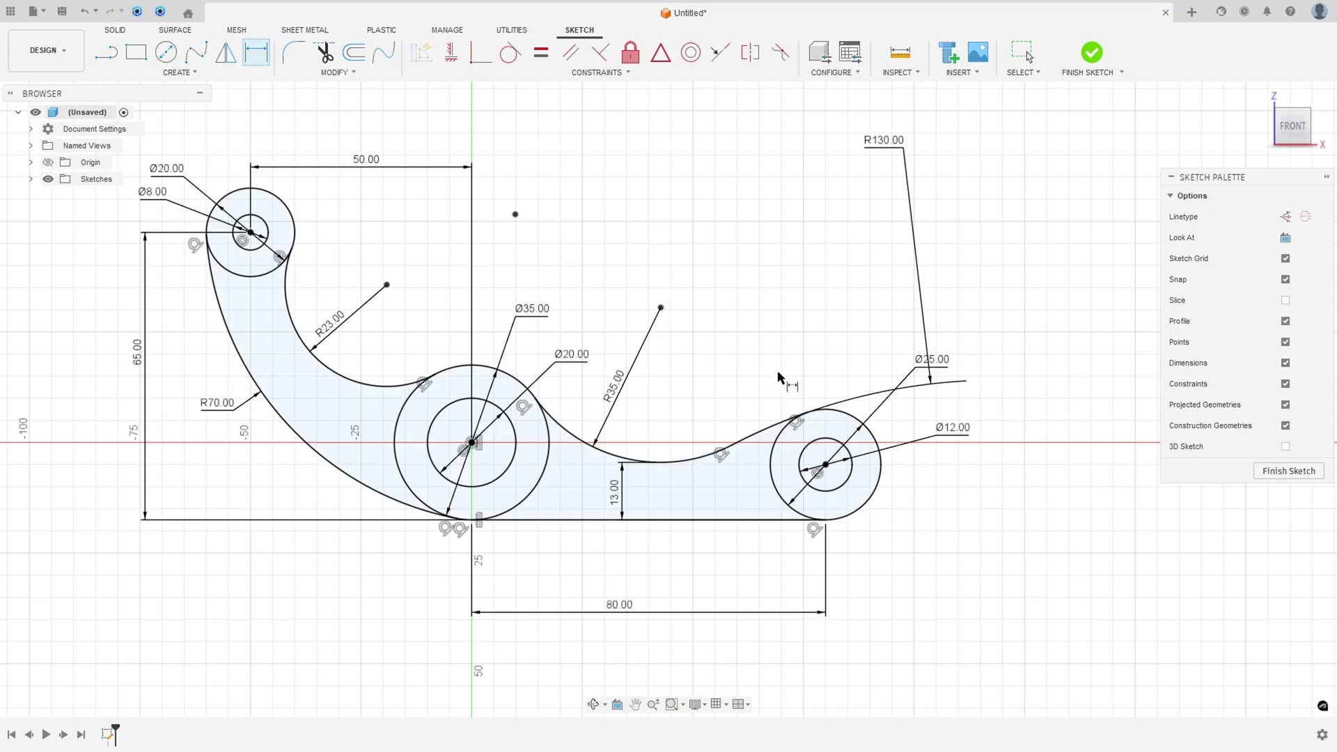
Step: Shorten the R130 arc's free end back to the 25 mm boss circle and place its radius dimension closer to the arc
key(Escape)
drag(907, 232, 744, 357)
middle_drag(695, 268, 796, 302)
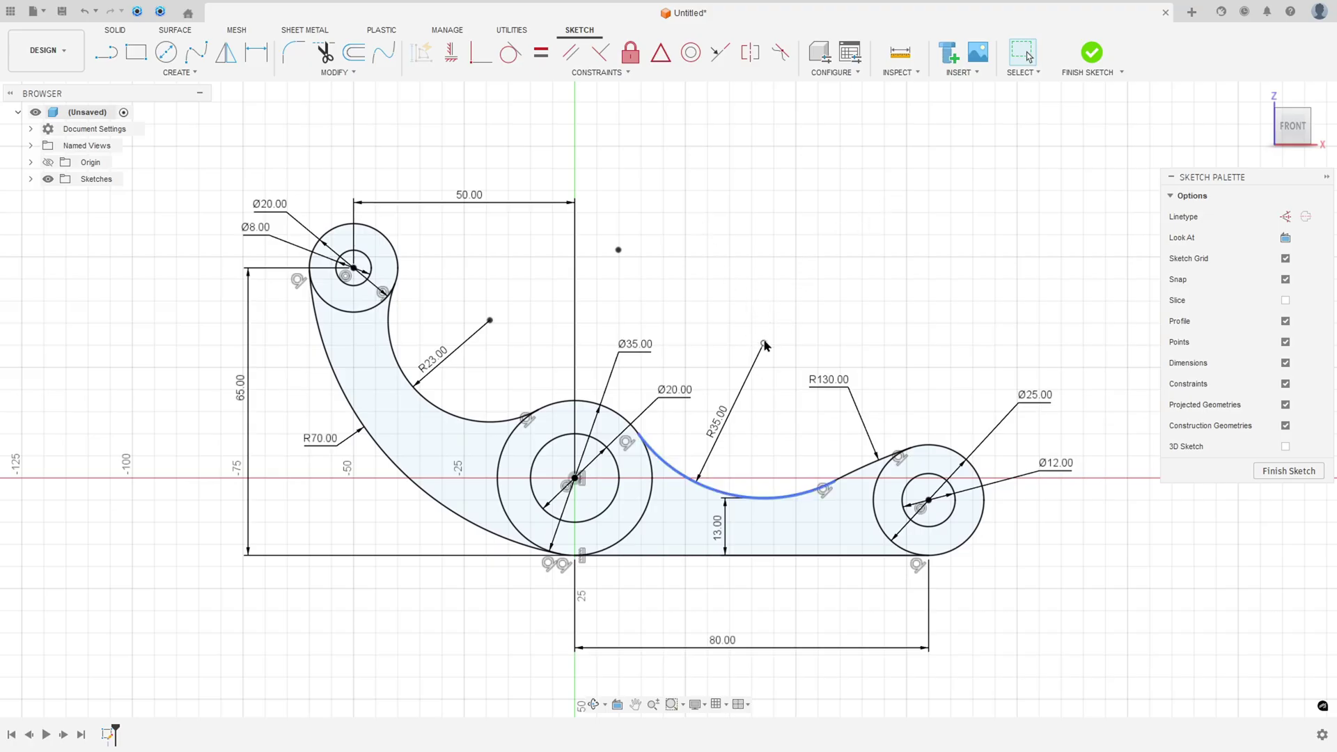
Step: Finish the side-profile sketch in the home view, then look up the overall width D in the PDF drawing
shift+middle_drag(766, 432, 975, 348)
click(1297, 127)
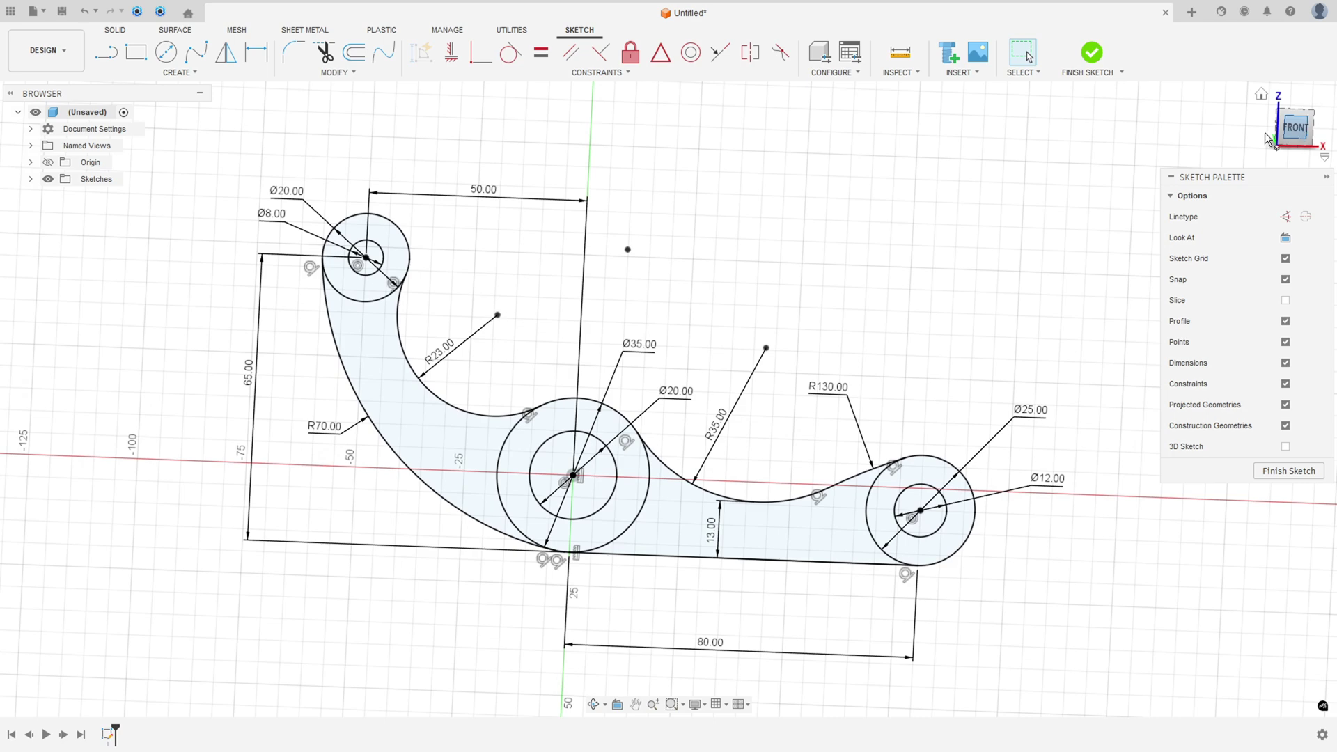
click(1091, 52)
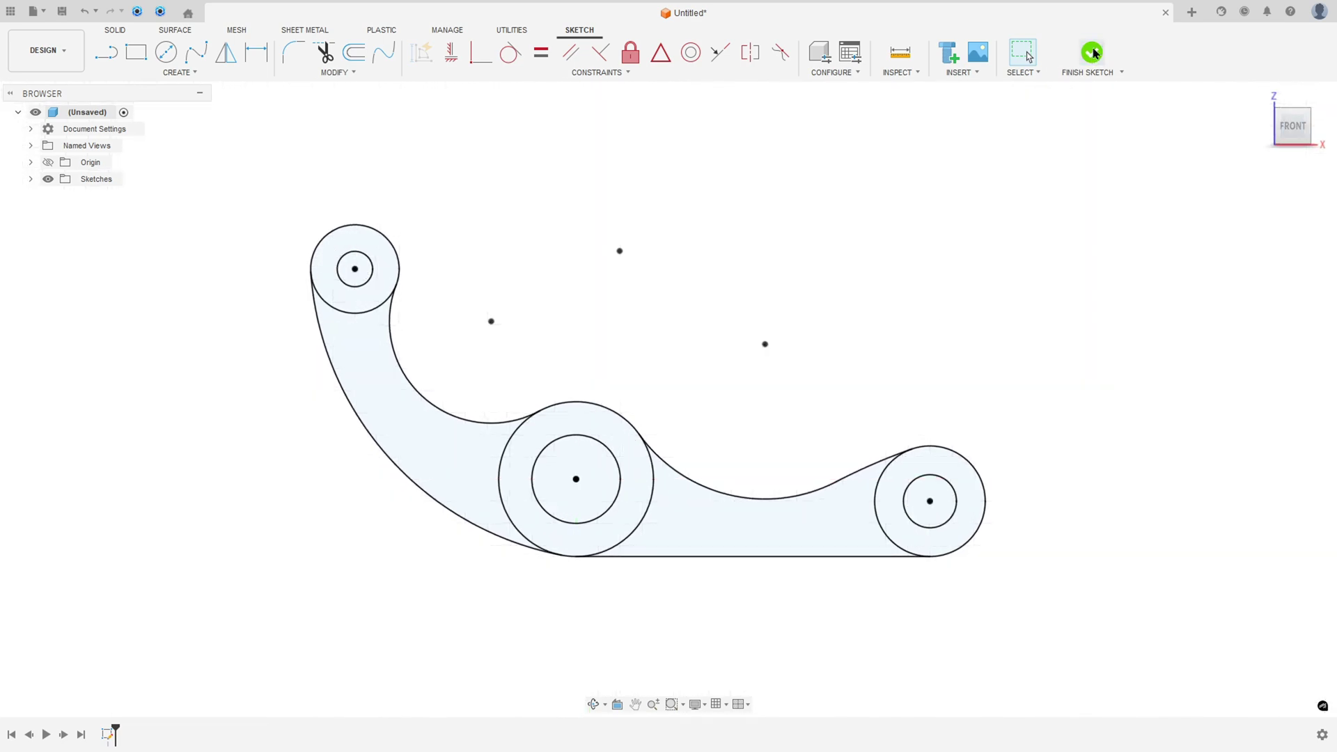
click(1253, 94)
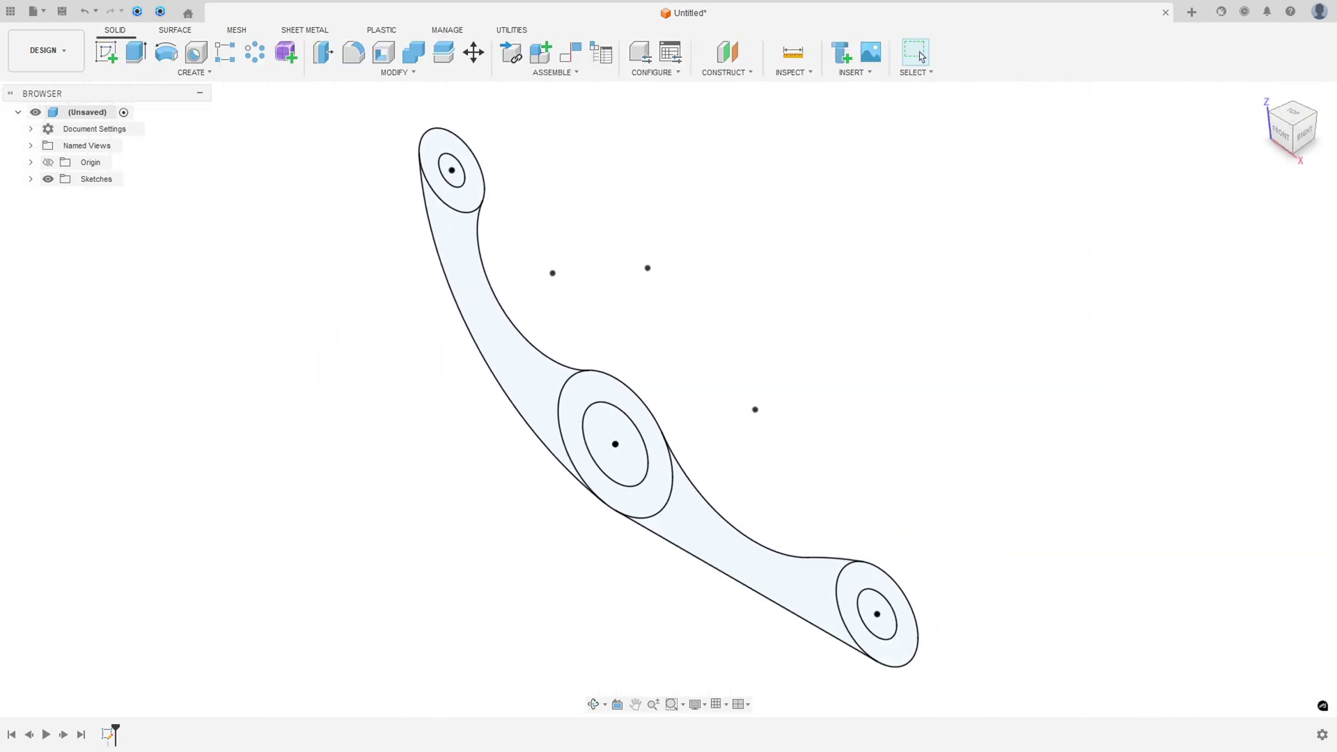
key(alt+Tab)
ctrl+scroll(702, 442, down, 3)
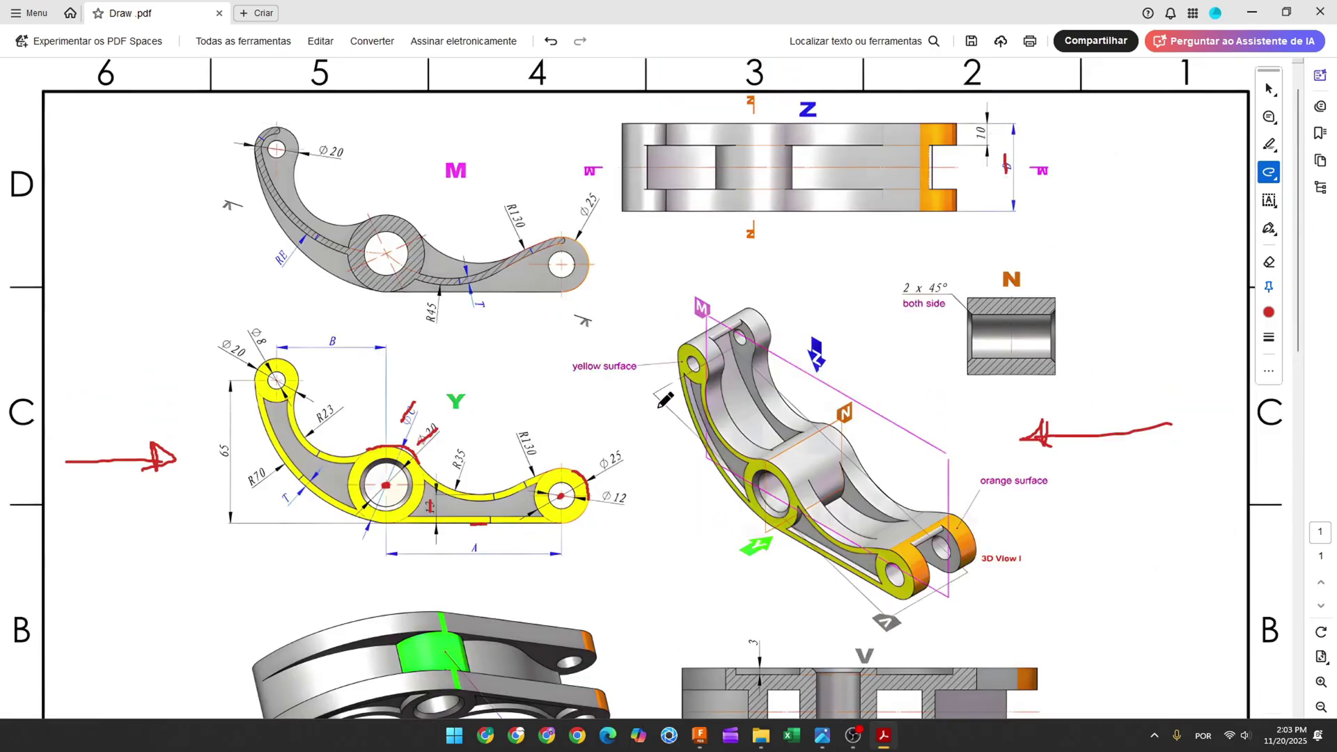
scroll(665, 401, down, 3)
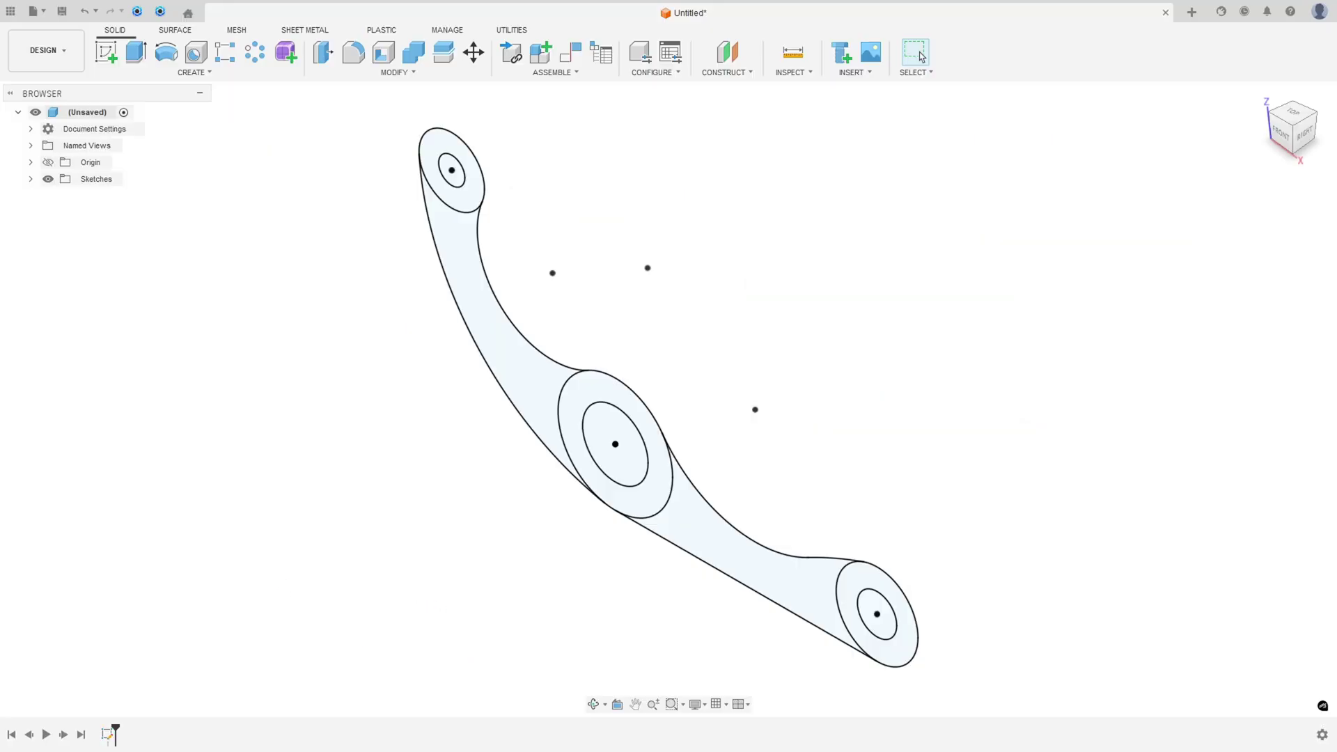
Step: Extrude the five lever profiles, excluding the three holes, symmetrically to a whole length of 40 mm as a new body
click(136, 63)
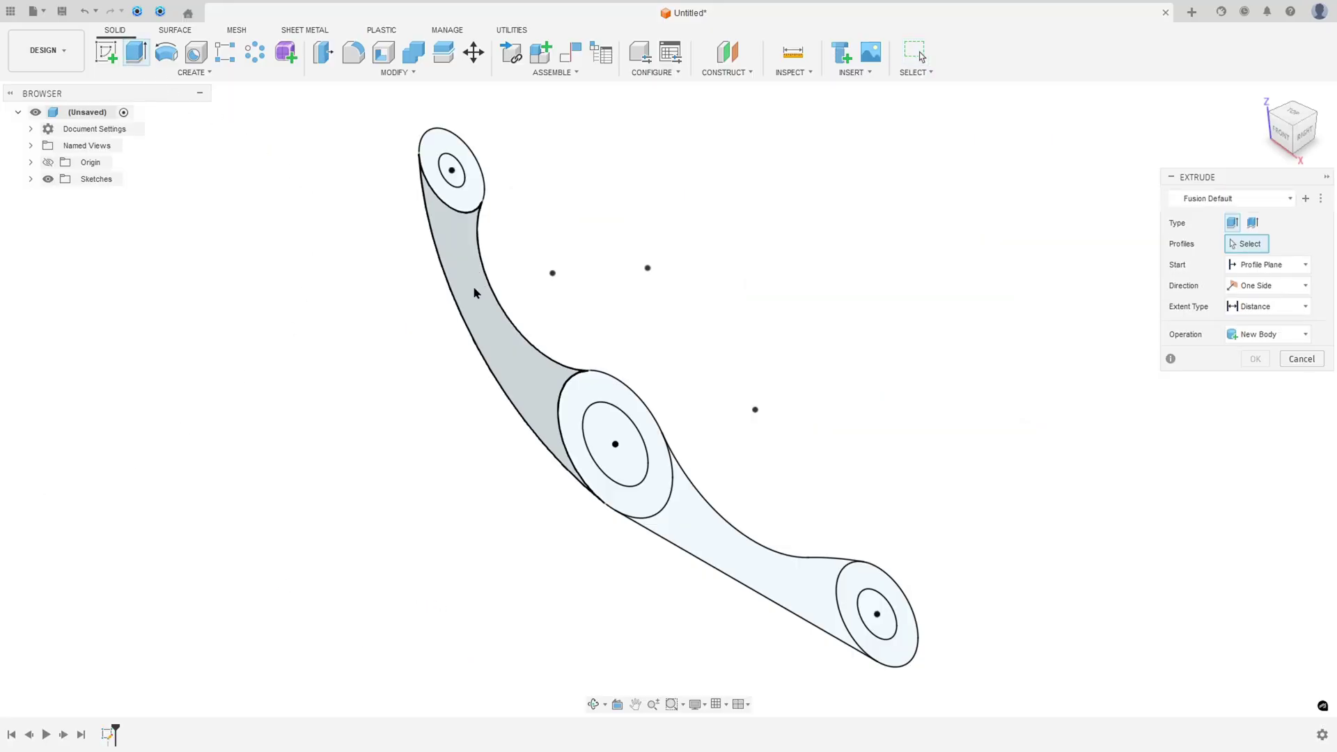
click(473, 286)
click(468, 198)
click(574, 418)
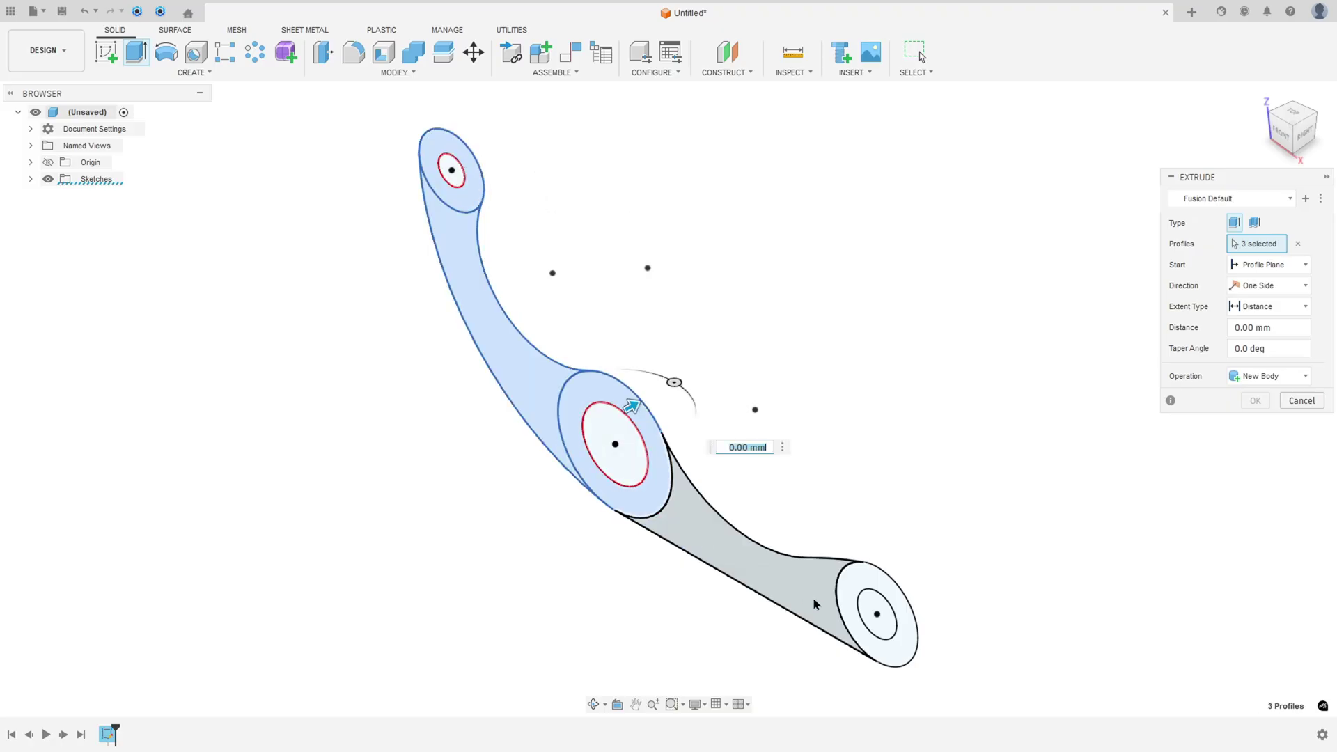
click(846, 609)
click(796, 597)
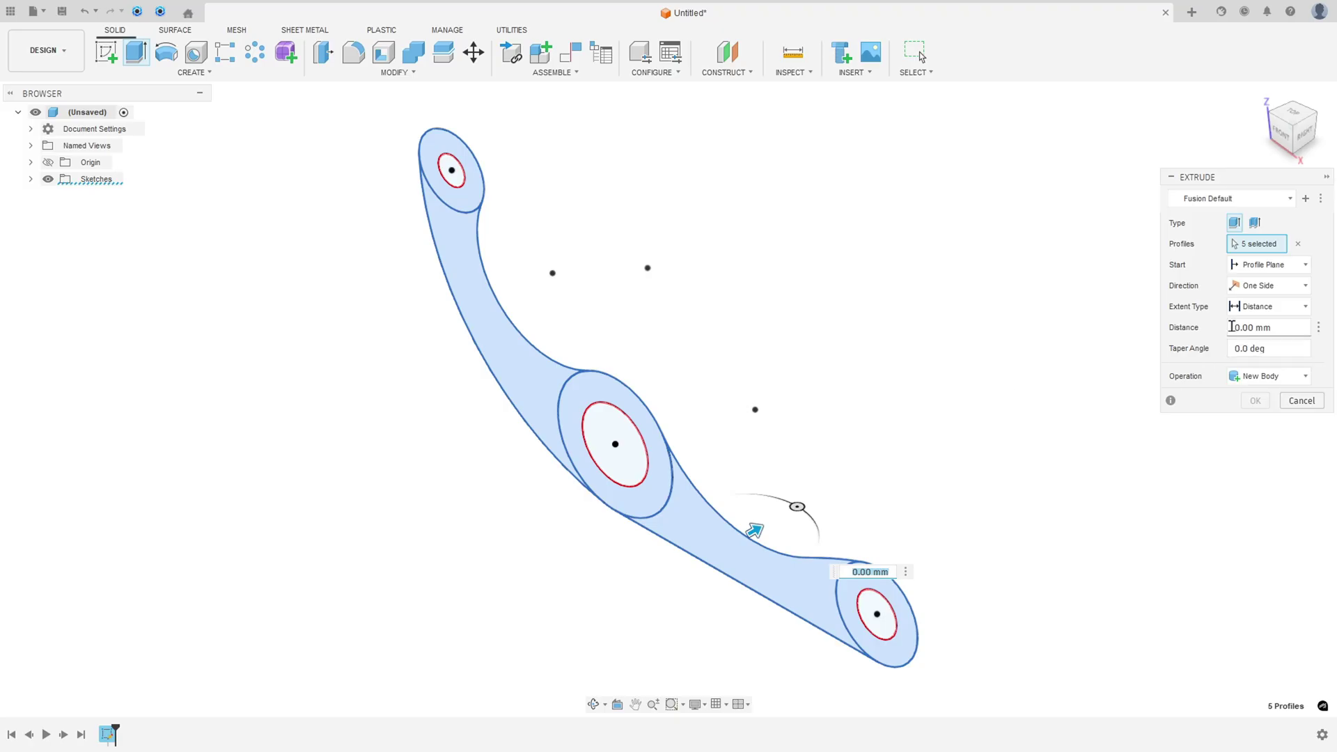
click(1267, 285)
click(1248, 346)
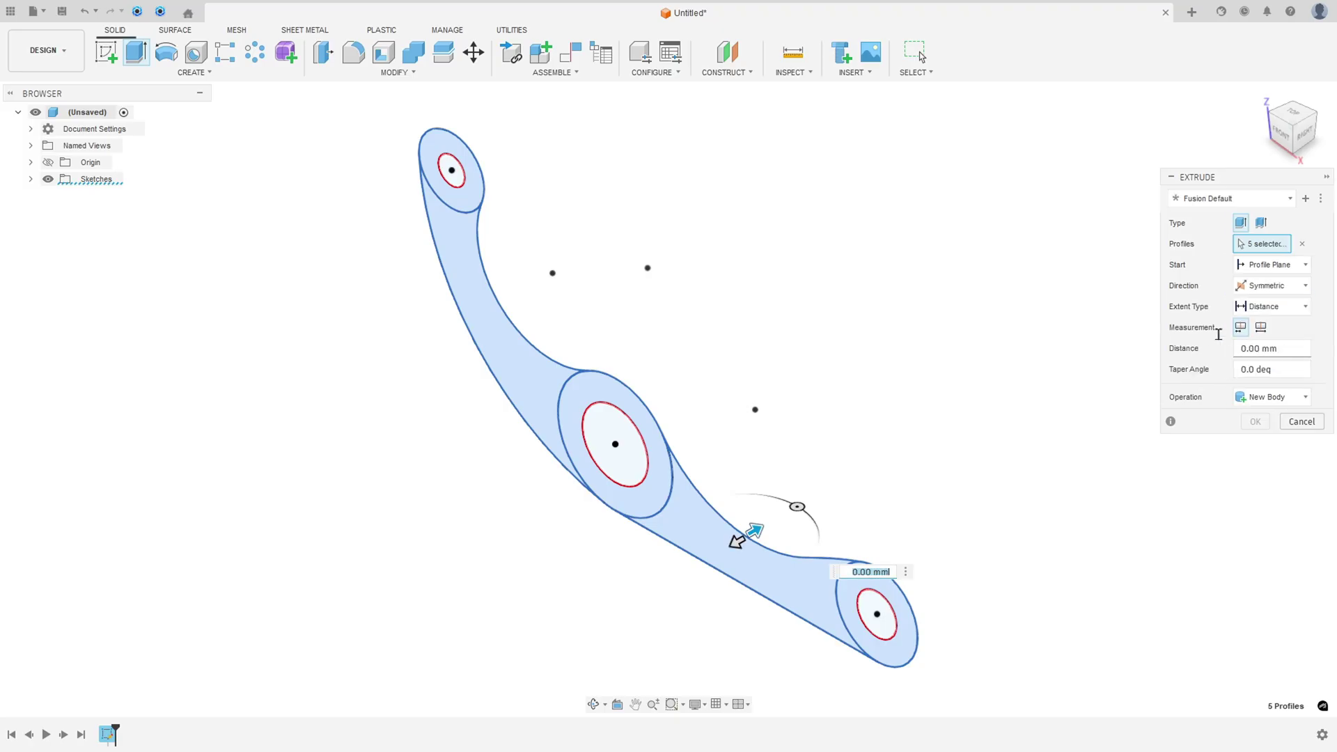
click(1260, 328)
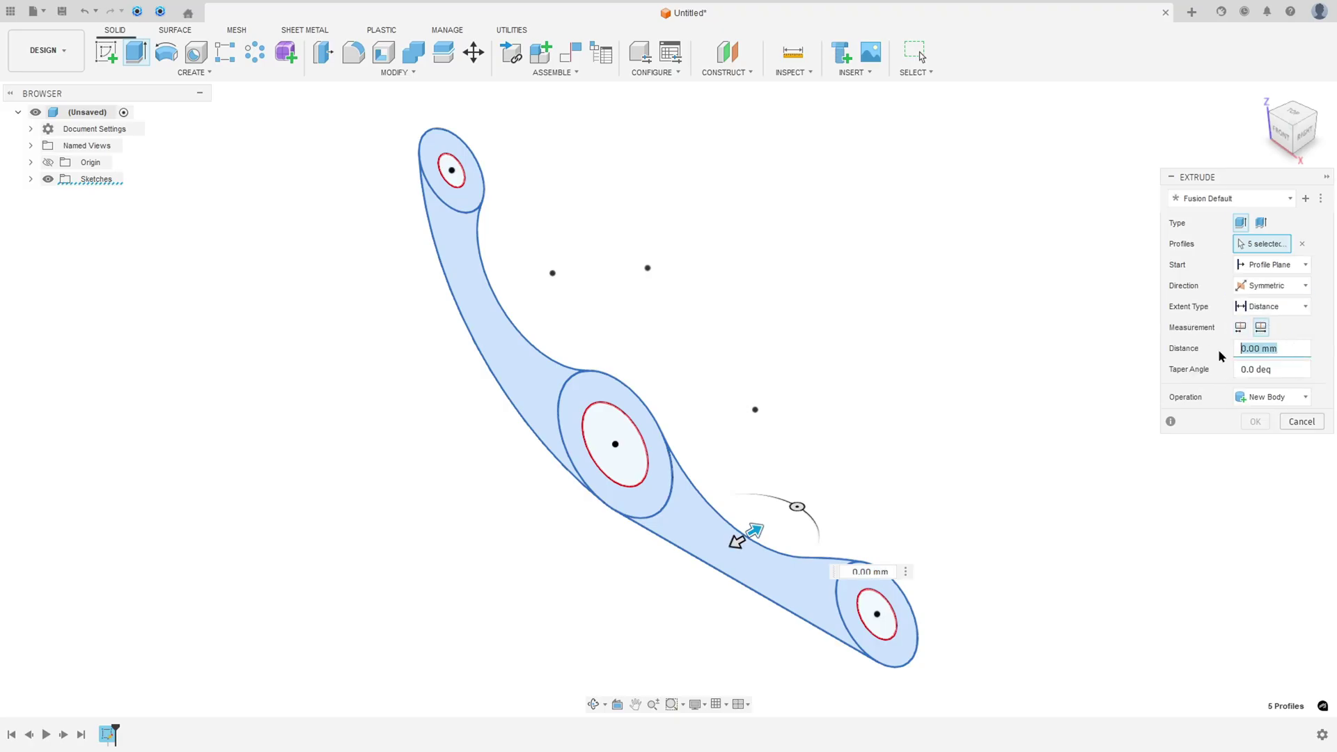
text(40)
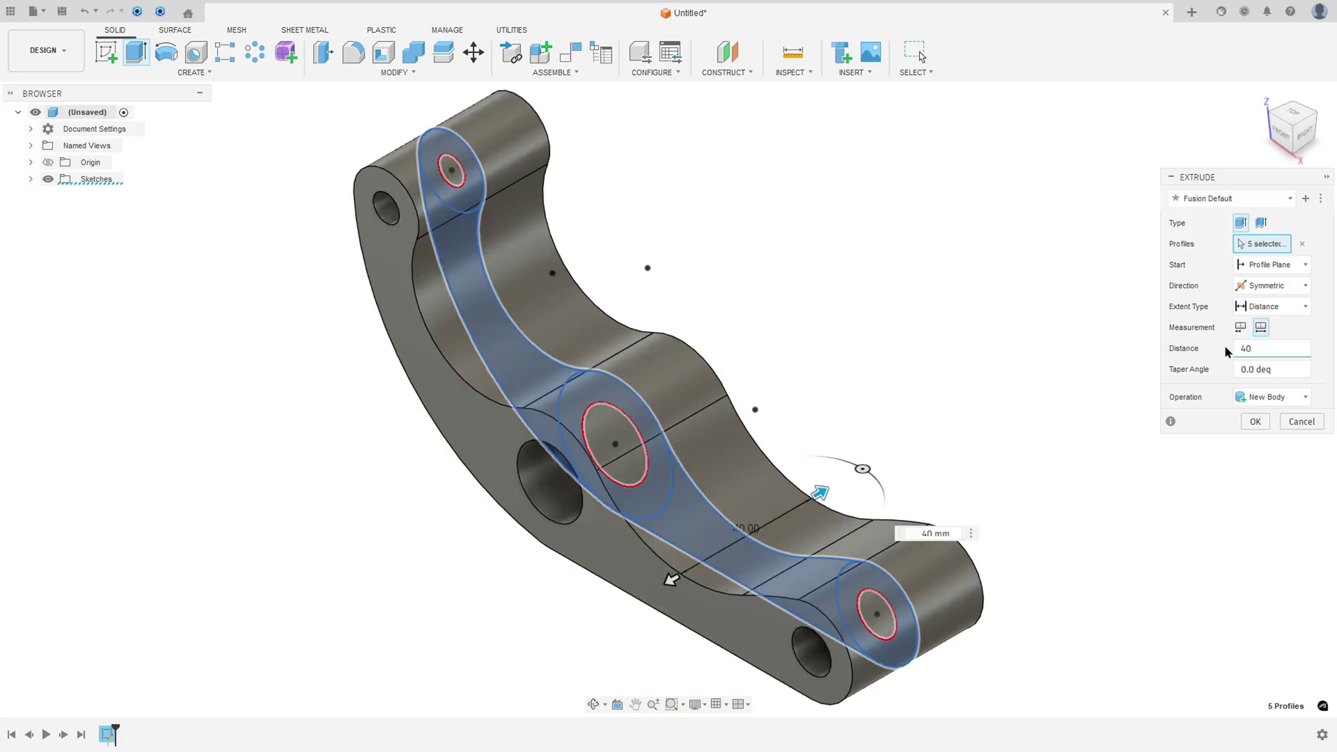
click(1255, 422)
shift+middle_drag(976, 321, 972, 302)
Step: Trace both recessed pocket outlines on the PDF drawing in red and mark the wall thickness T and the 3 mm depth
key(alt+Tab)
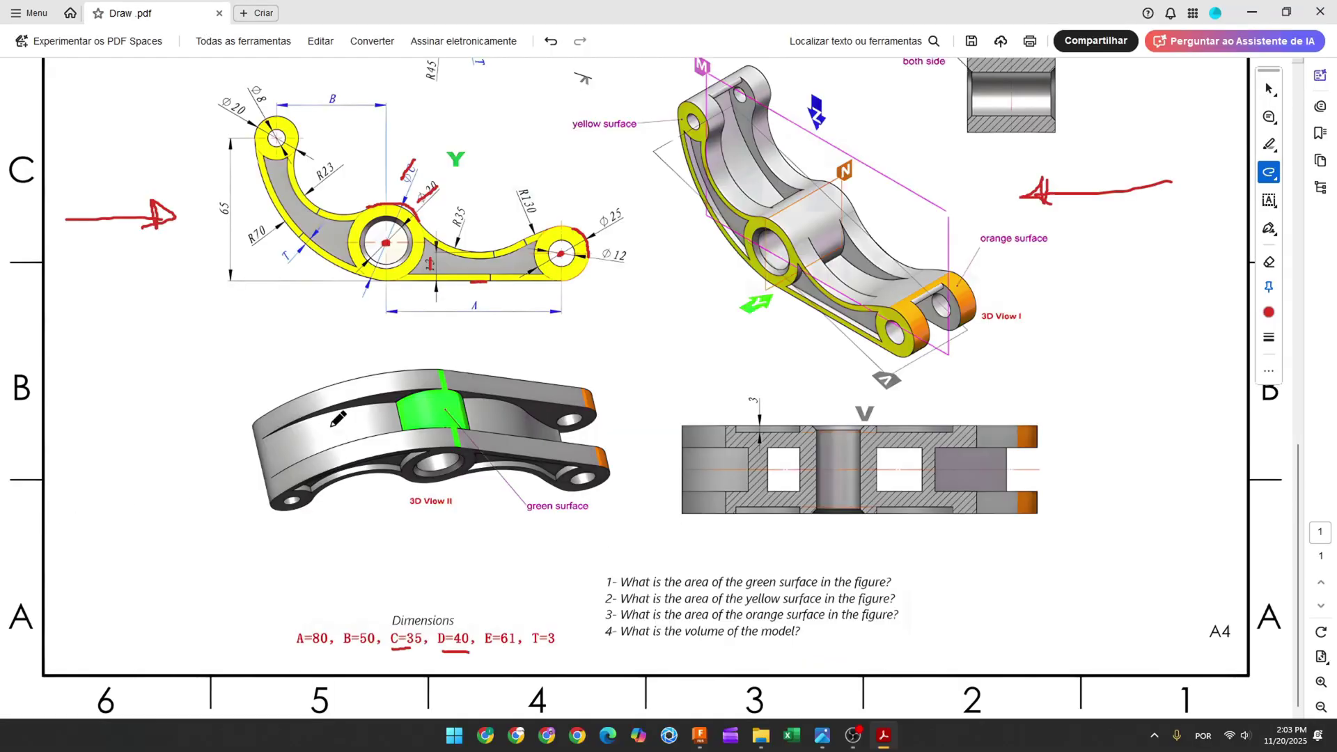
scroll(292, 373, up, 1)
ctrl+scroll(278, 367, up, 3)
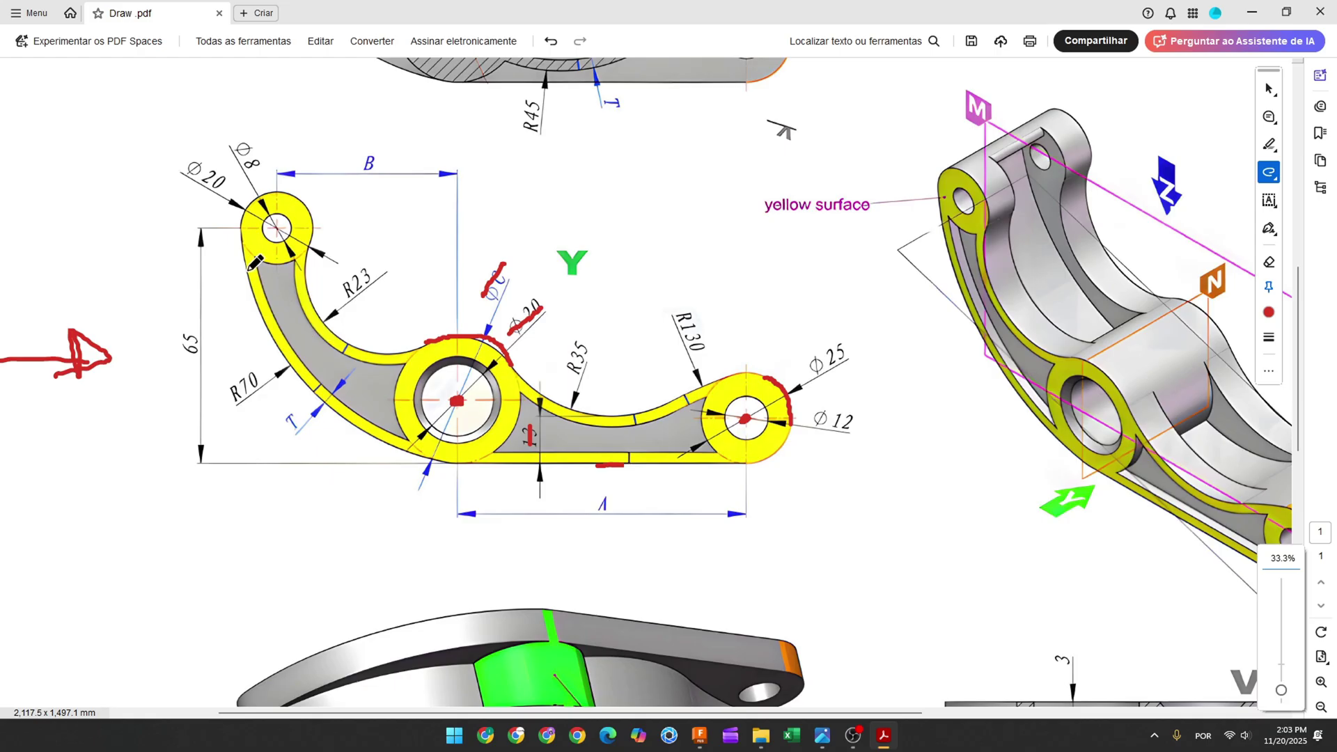
mouse_move(252, 259)
mouse_down()
mouse_move(294, 258)
mouse_move(305, 305)
mouse_move(335, 345)
mouse_move(407, 364)
mouse_move(394, 394)
mouse_move(406, 439)
mouse_move(299, 355)
mouse_move(252, 259)
mouse_up()
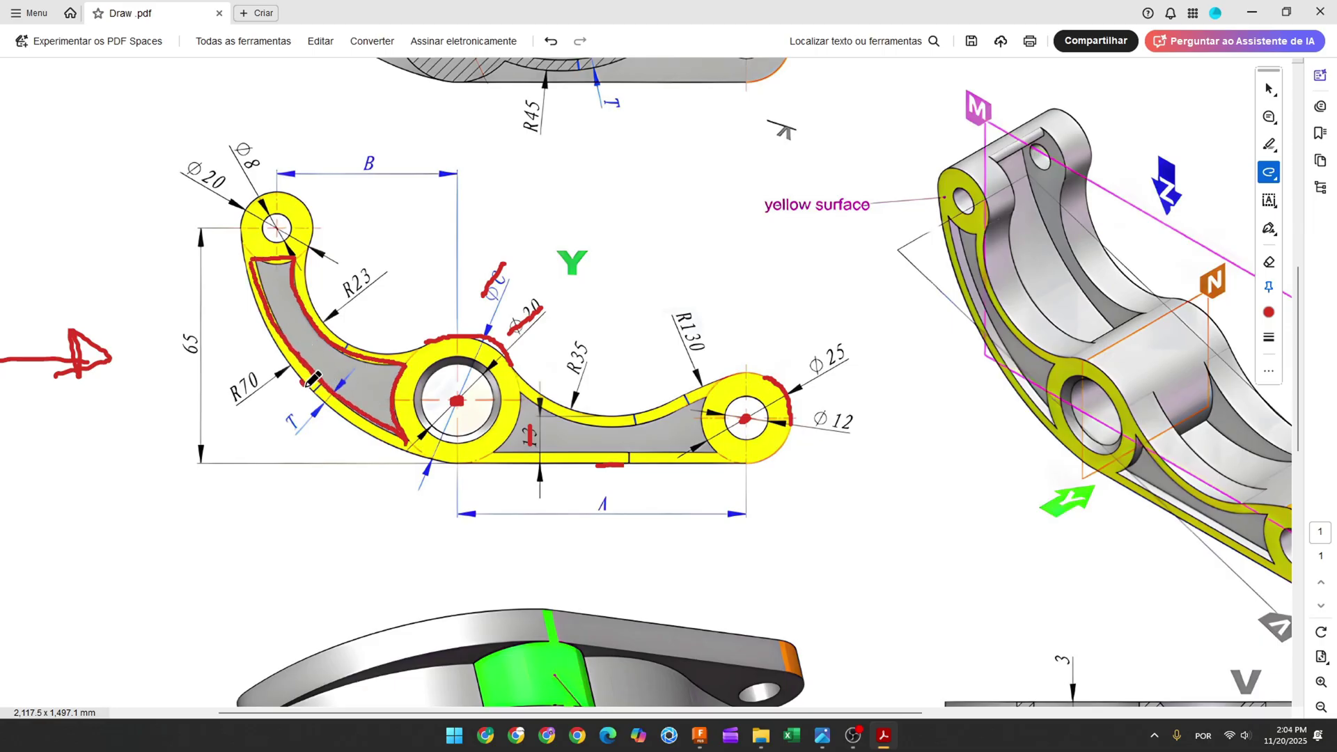
scroll(325, 438, down, 5)
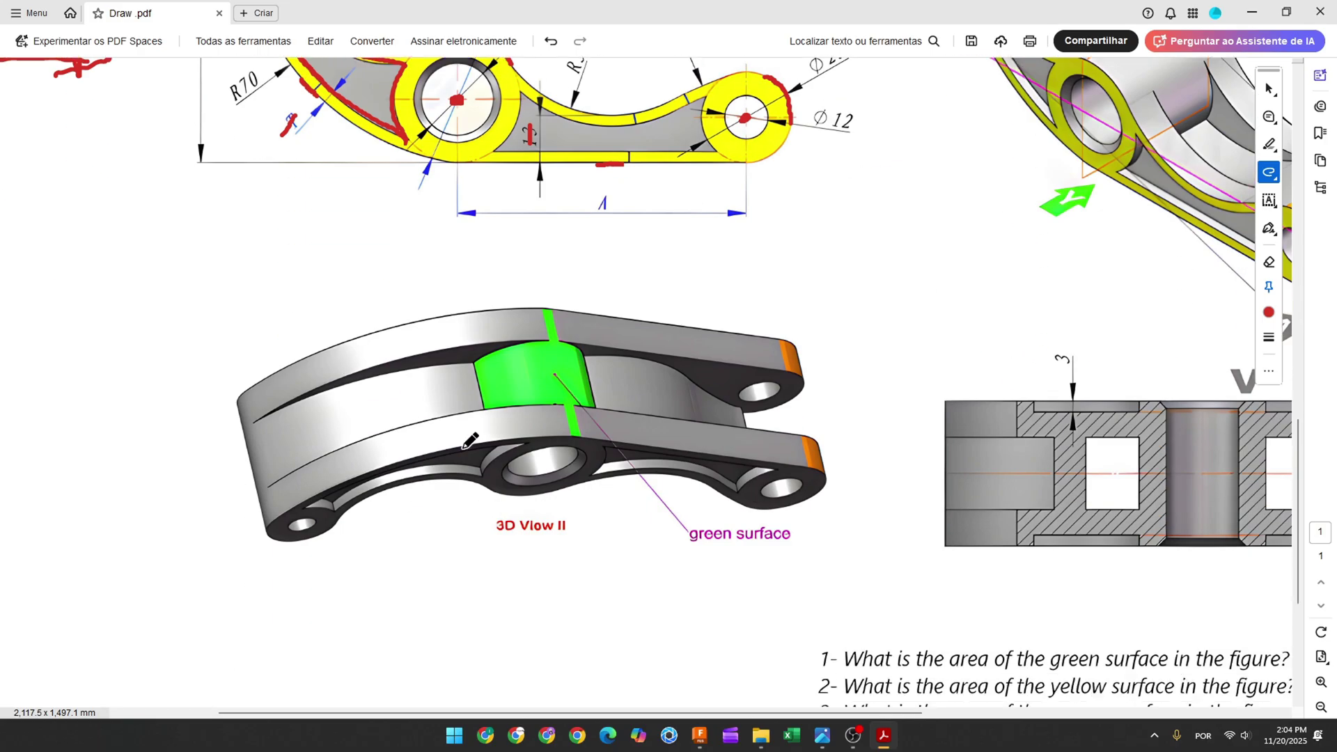
scroll(724, 561, up, 5)
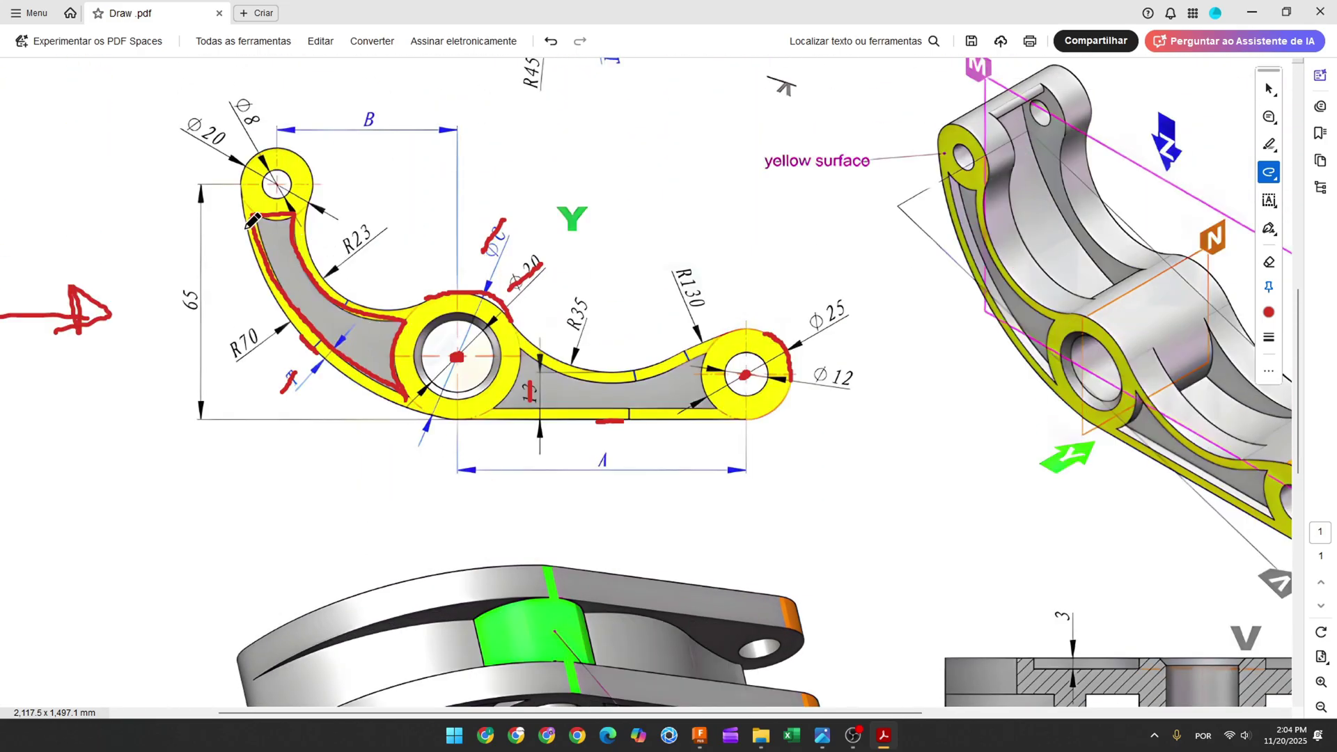
mouse_move(248, 226)
mouse_down()
mouse_move(299, 339)
mouse_move(361, 391)
mouse_up()
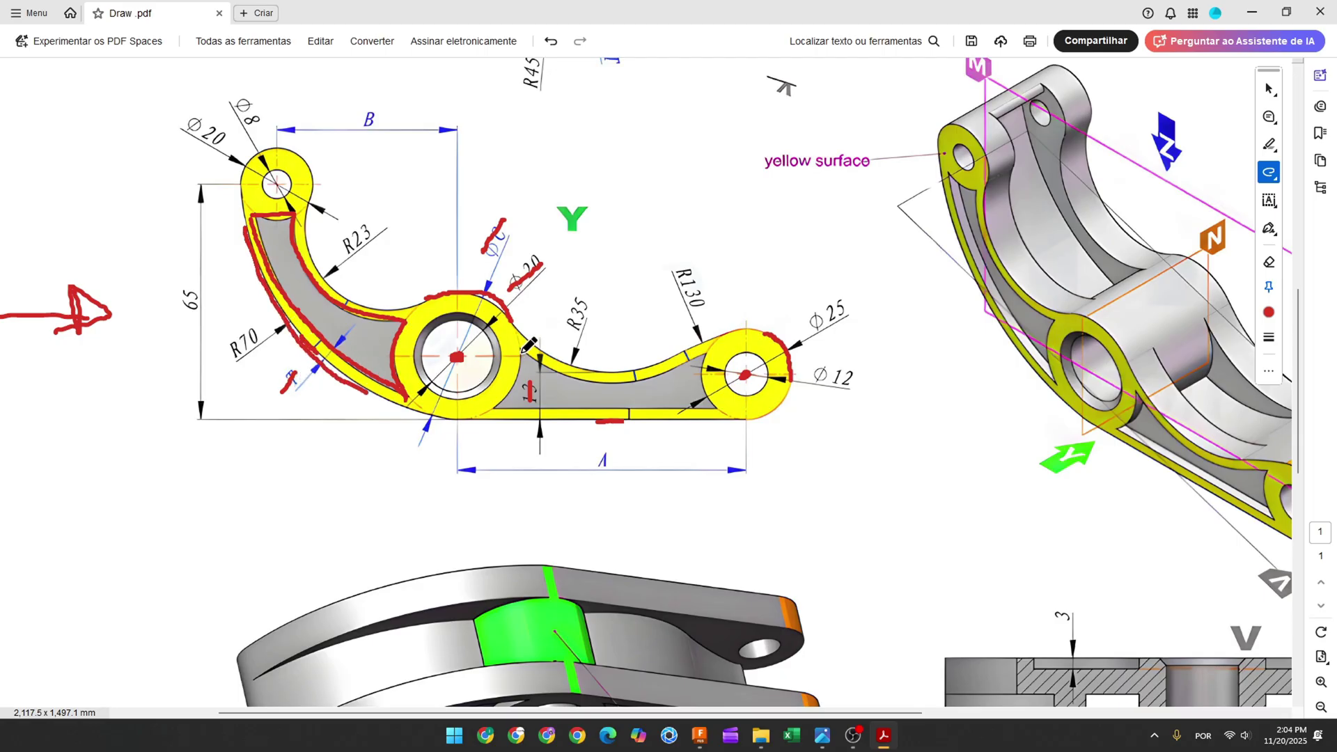
mouse_move(524, 350)
mouse_down()
mouse_move(501, 404)
mouse_move(515, 409)
mouse_move(721, 413)
mouse_move(700, 389)
mouse_move(704, 352)
mouse_move(605, 372)
mouse_move(545, 372)
mouse_move(525, 348)
mouse_up()
scroll(863, 440, down, 3)
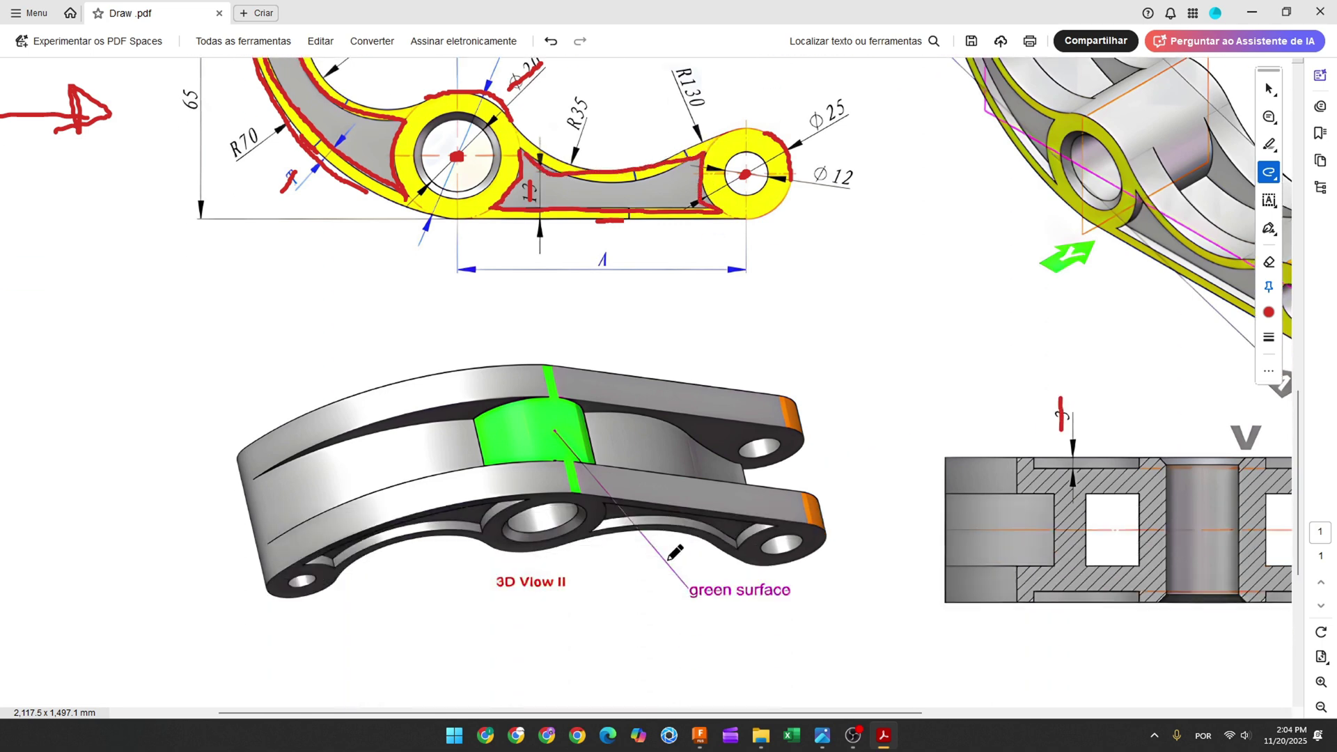
click(699, 736)
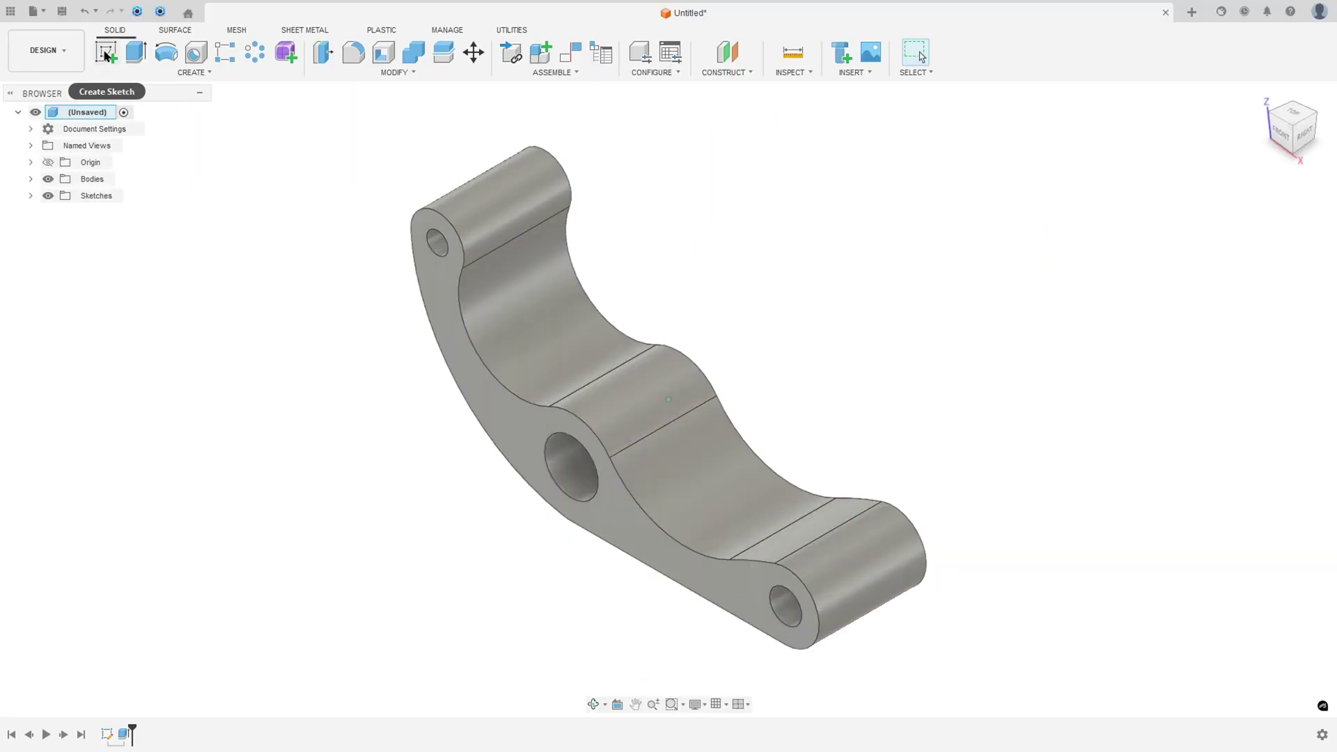
Step: Start a sketch on the lever's front side face and project the face's outline and holes into it
click(105, 51)
click(507, 416)
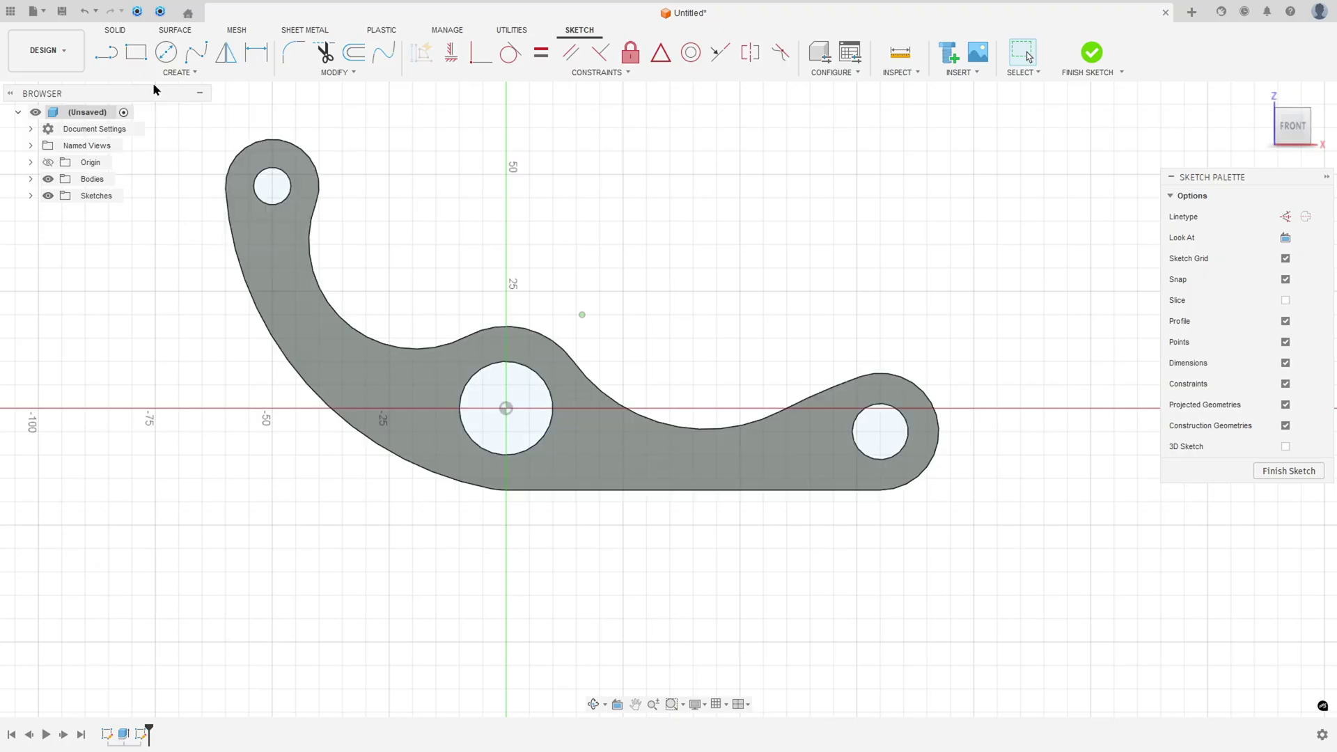
click(176, 72)
mouse_move(145, 282)
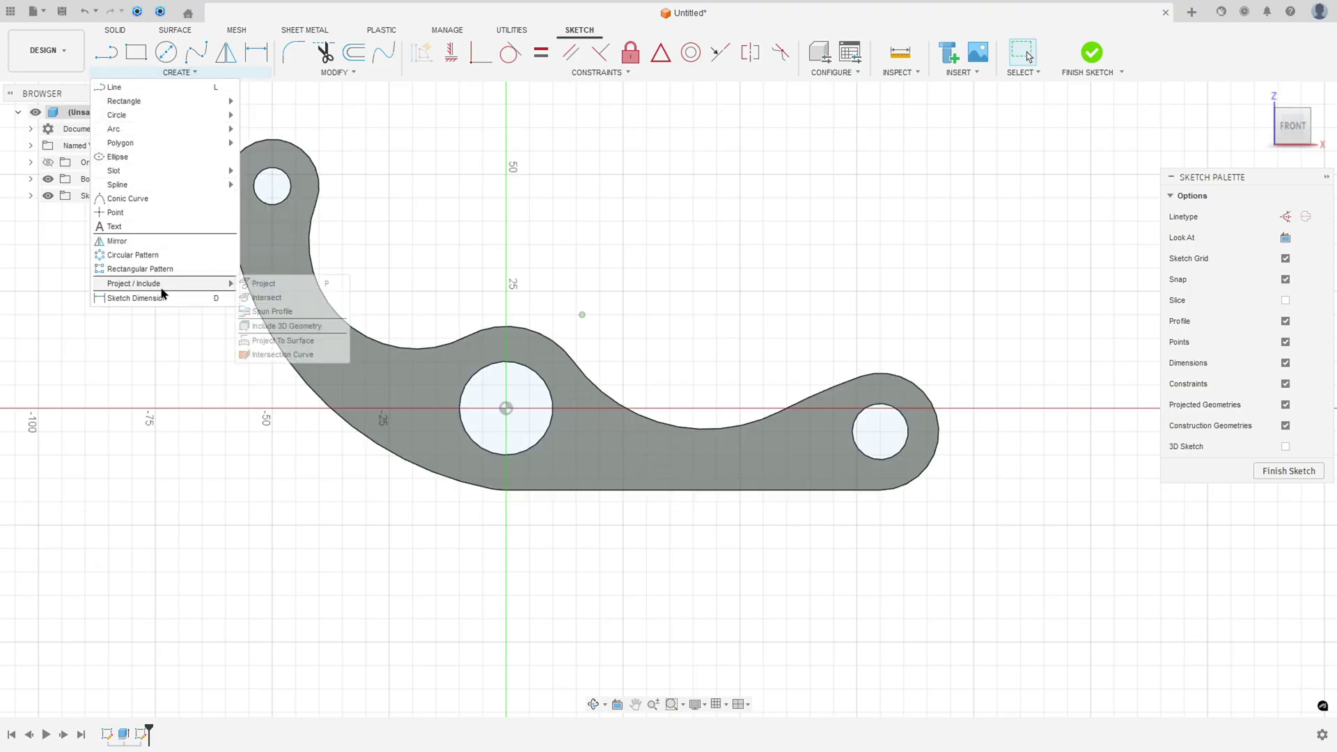
click(274, 286)
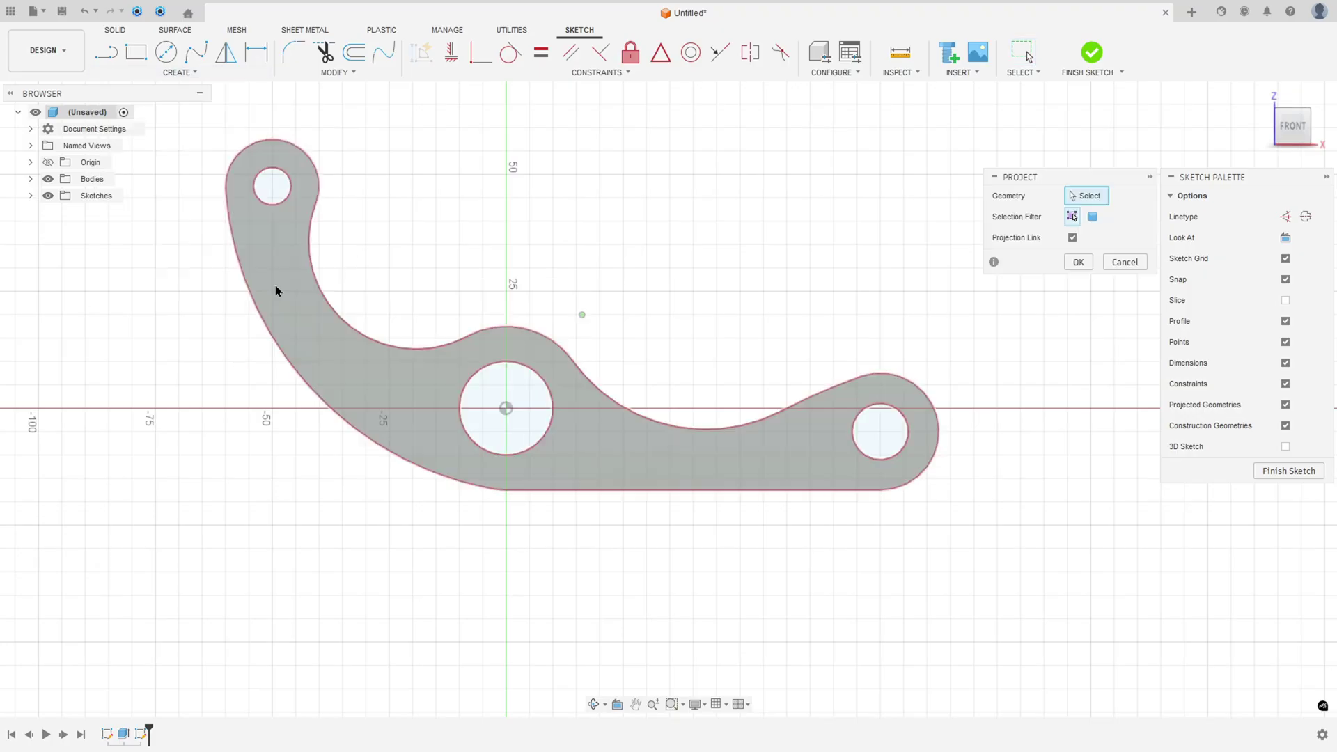
click(707, 454)
click(1077, 263)
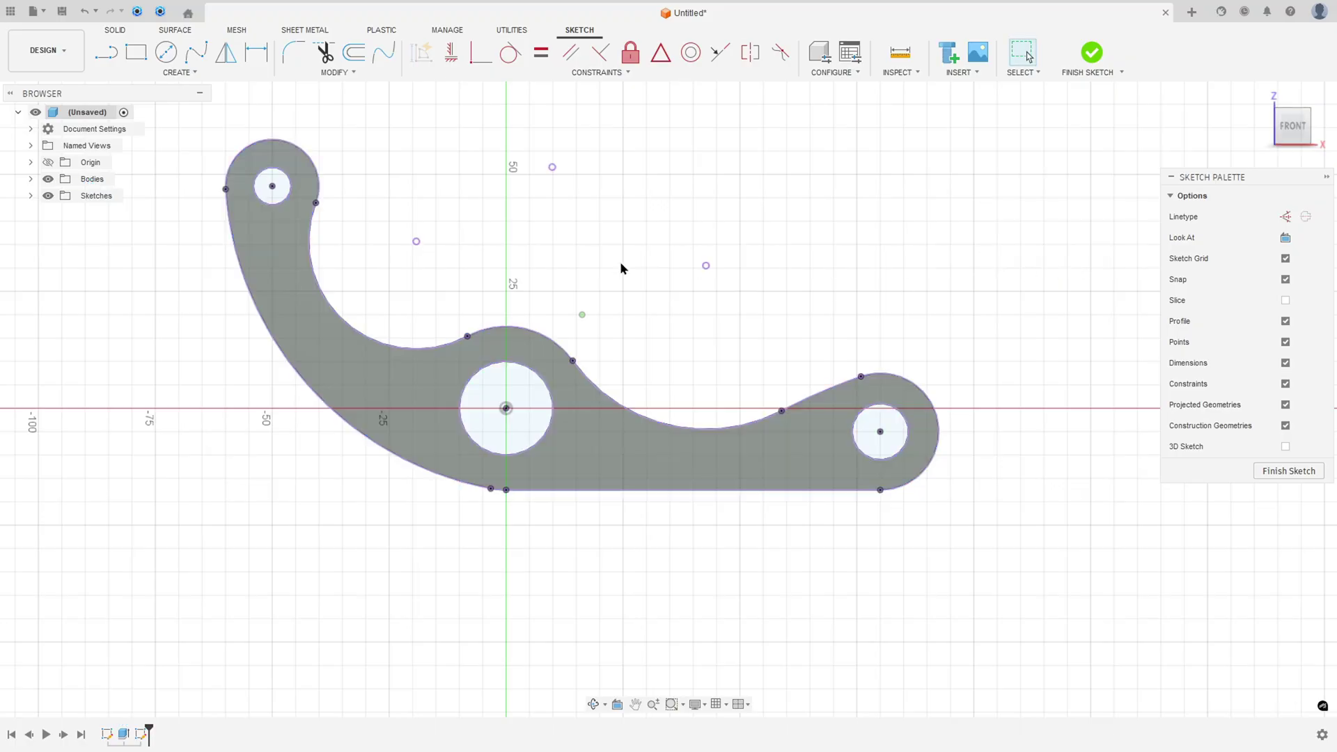
Step: Hide Body1 so that only the projected outline remains for sketching
middle_drag(621, 269, 679, 281)
click(30, 179)
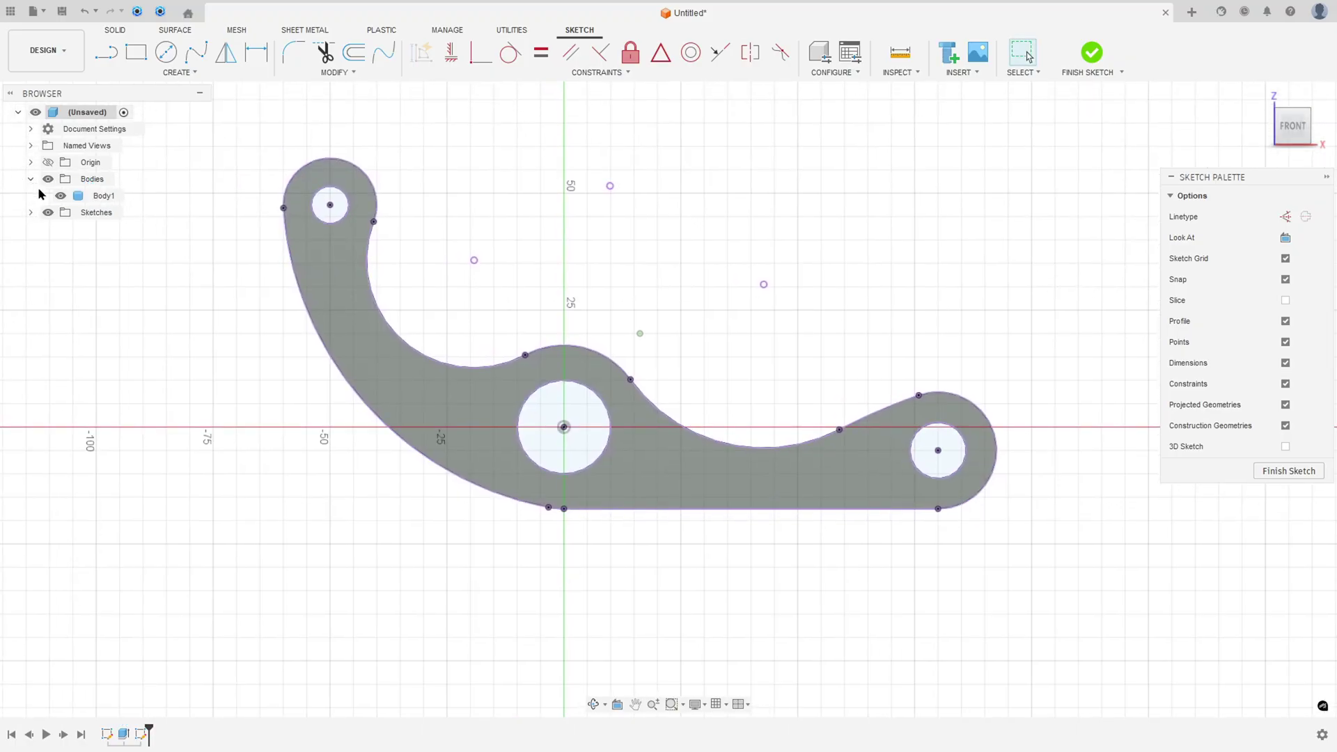
click(60, 196)
middle_drag(701, 235, 692, 257)
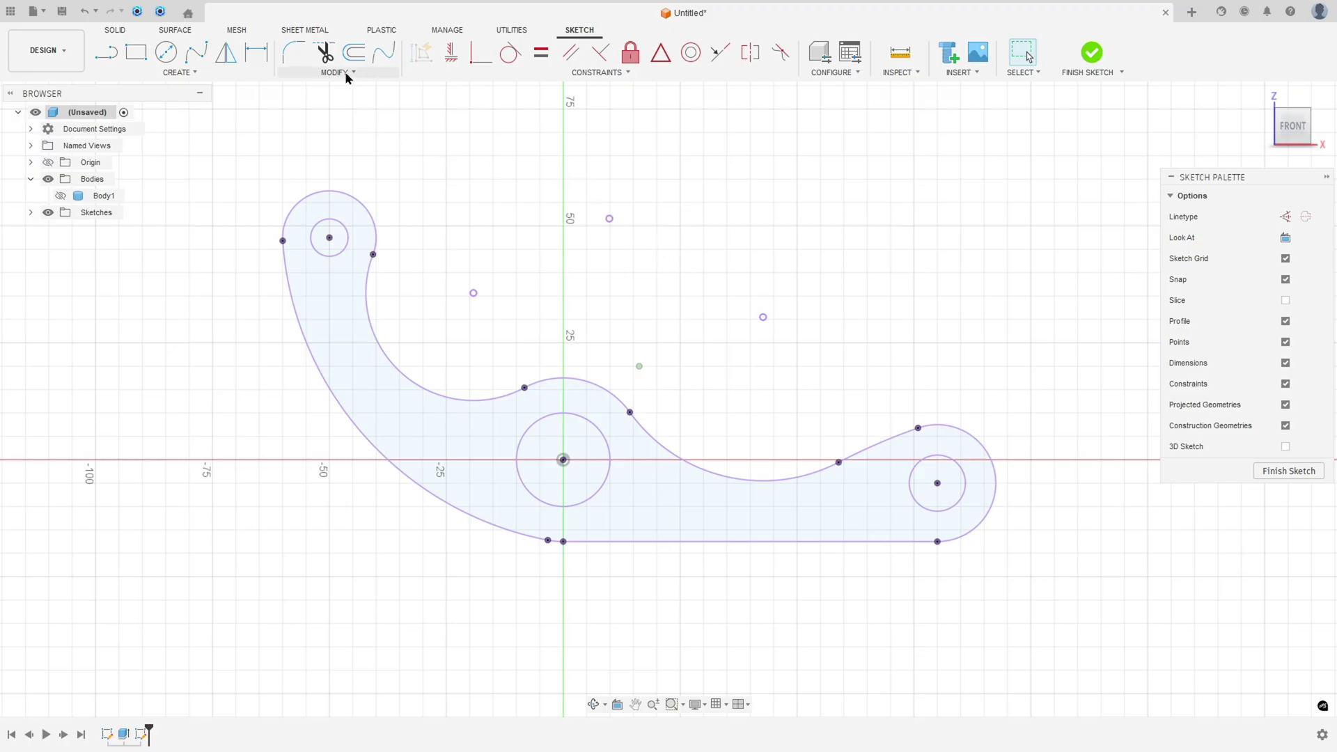
Step: Offset the projected outer contour 3 mm inward as one chain
click(354, 51)
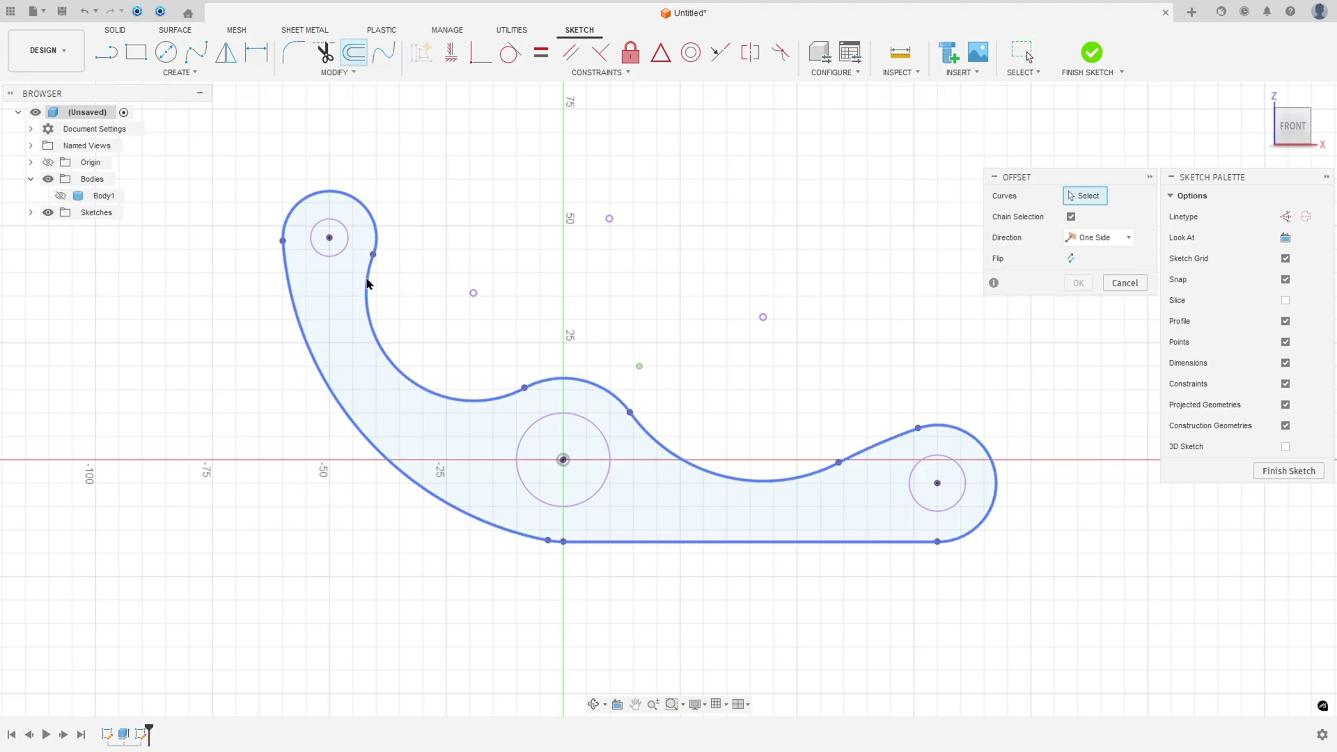
click(296, 329)
drag(287, 328, 301, 329)
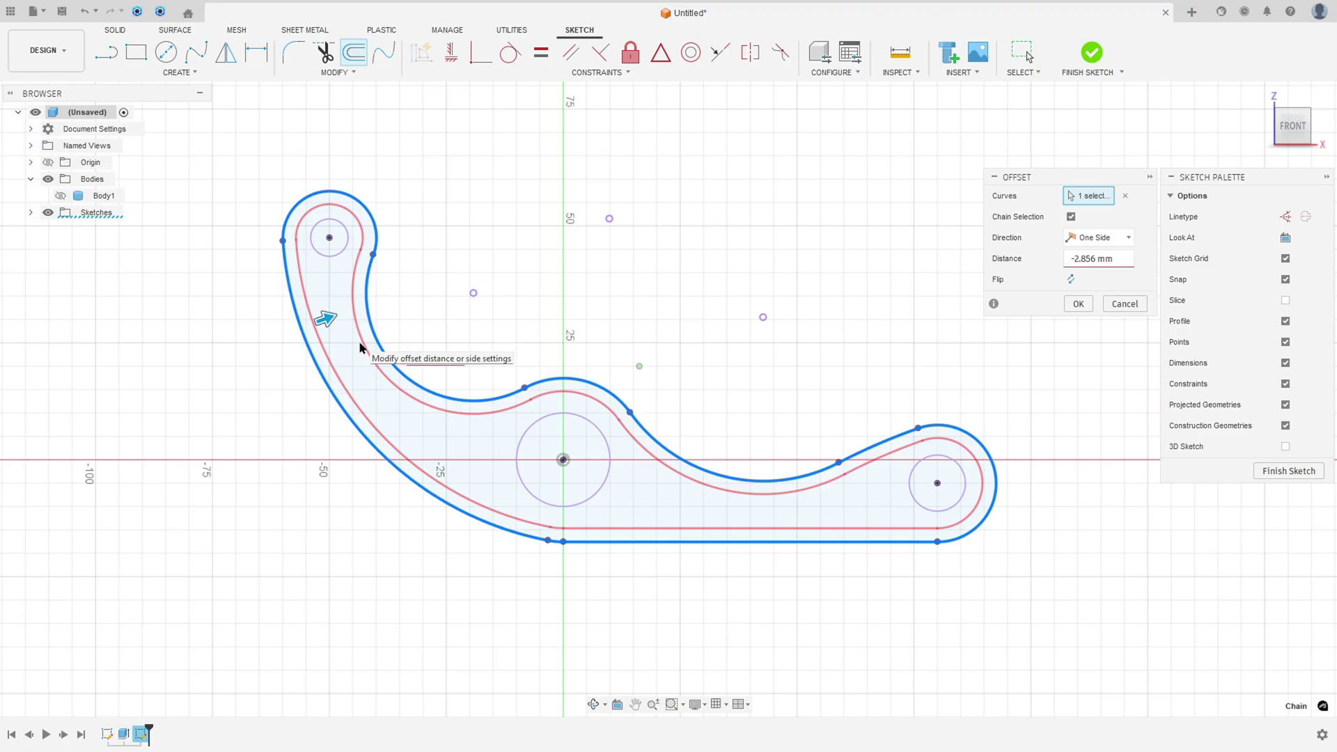
text(-3)
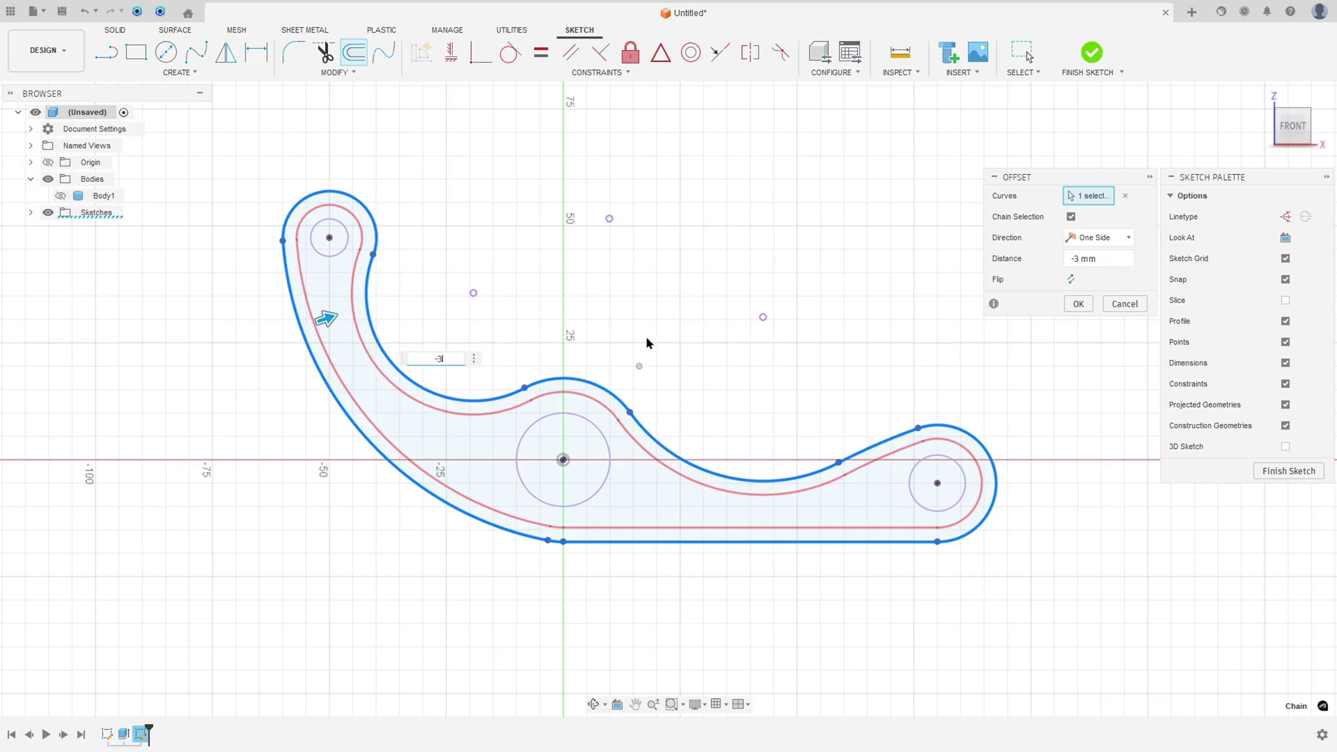
click(1077, 305)
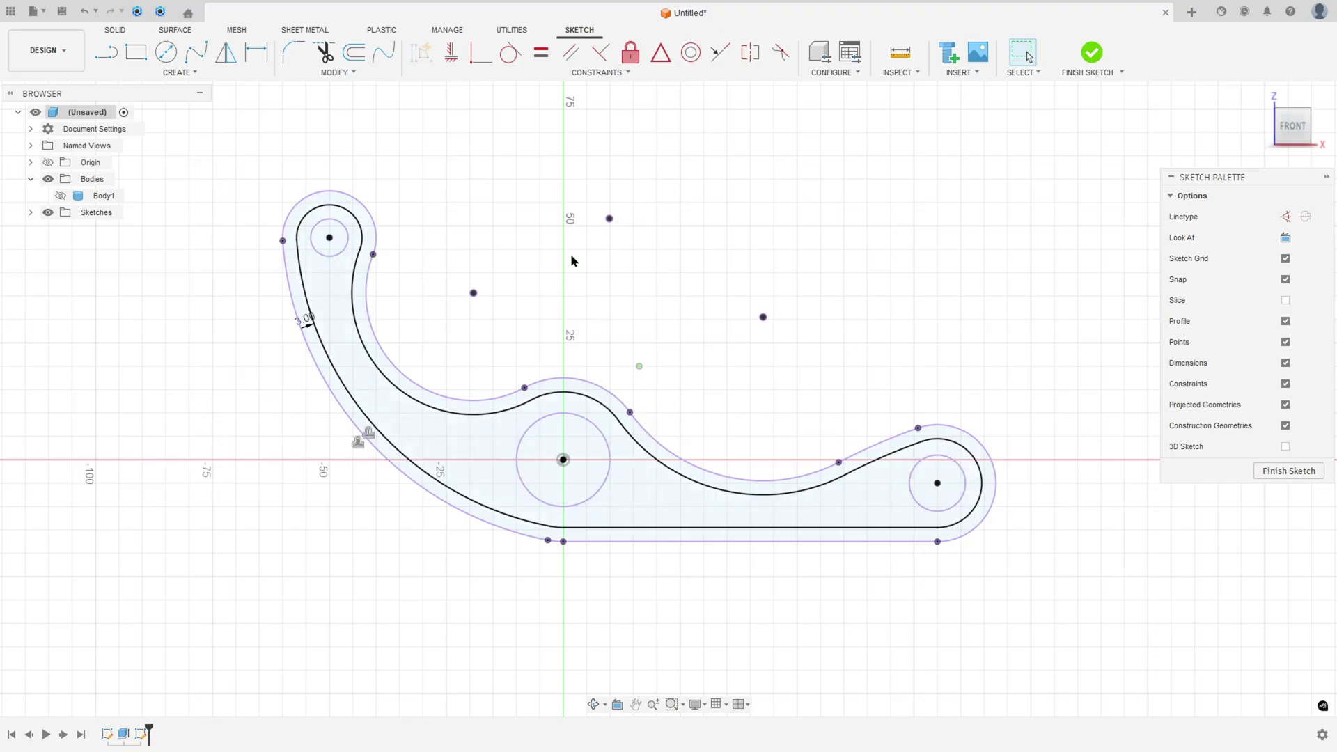
Step: Draw concentric circles of 20, 35 and 25 mm diameter matching the upper boss, central hub and right boss outlines
click(166, 53)
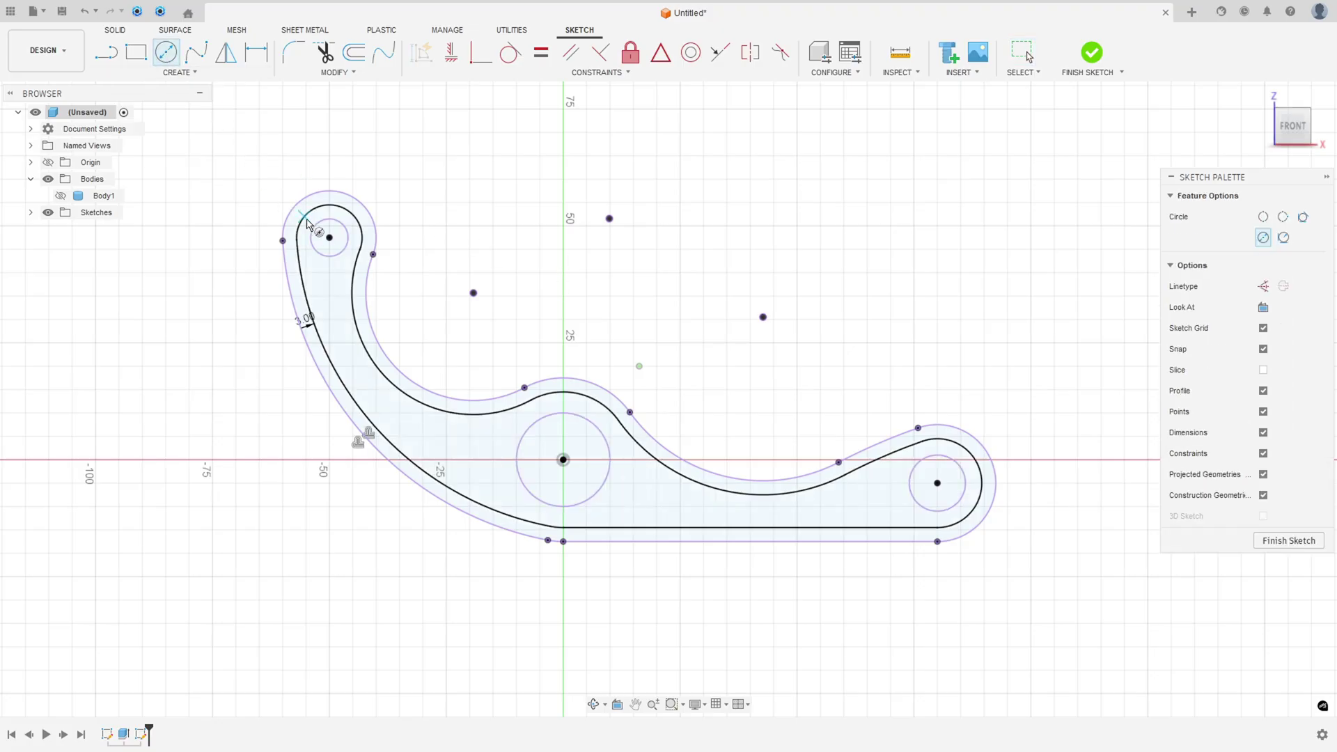
click(329, 238)
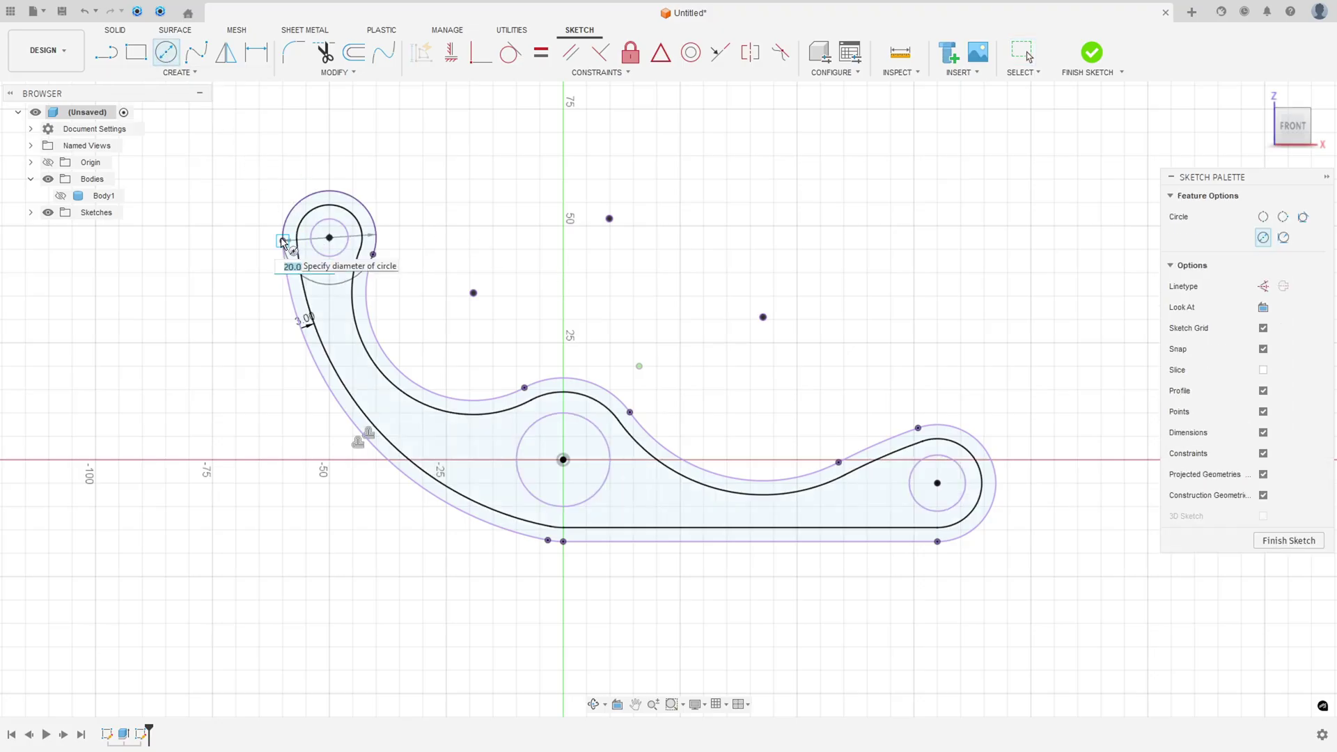
click(298, 277)
click(563, 459)
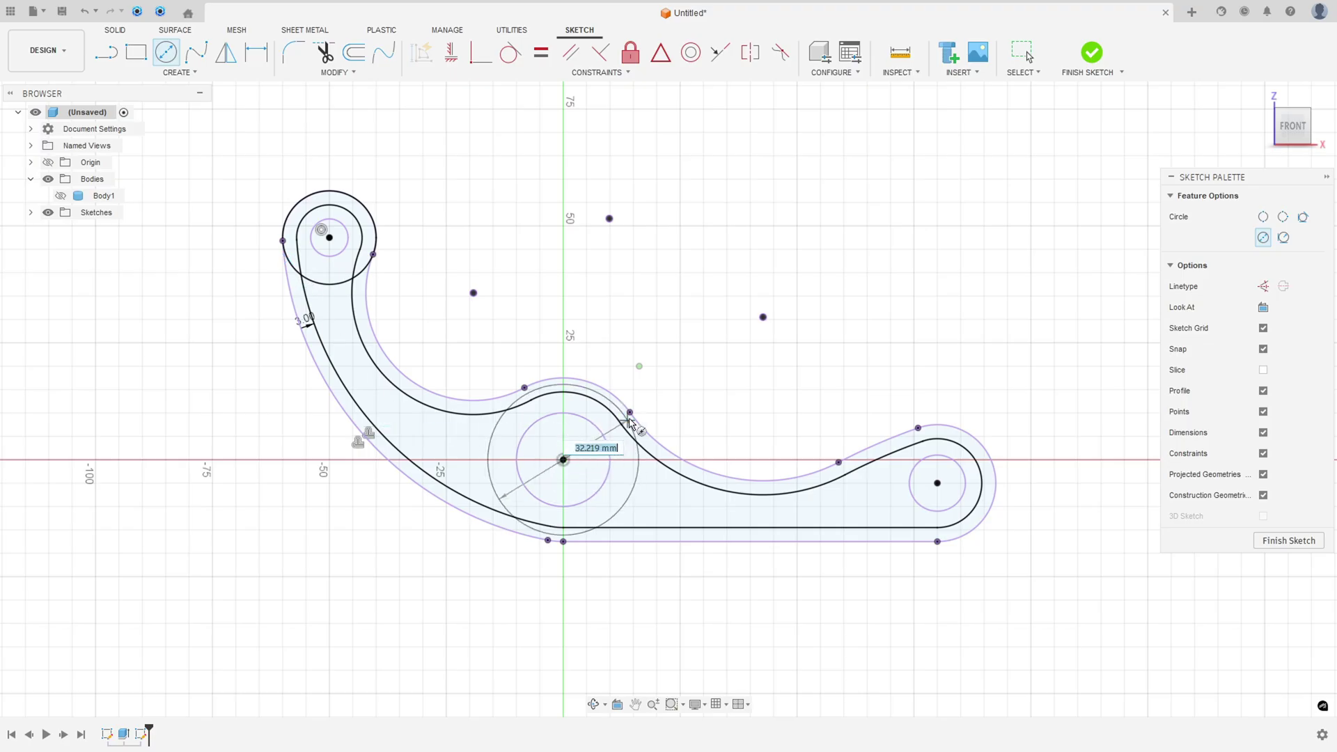
click(629, 412)
click(937, 483)
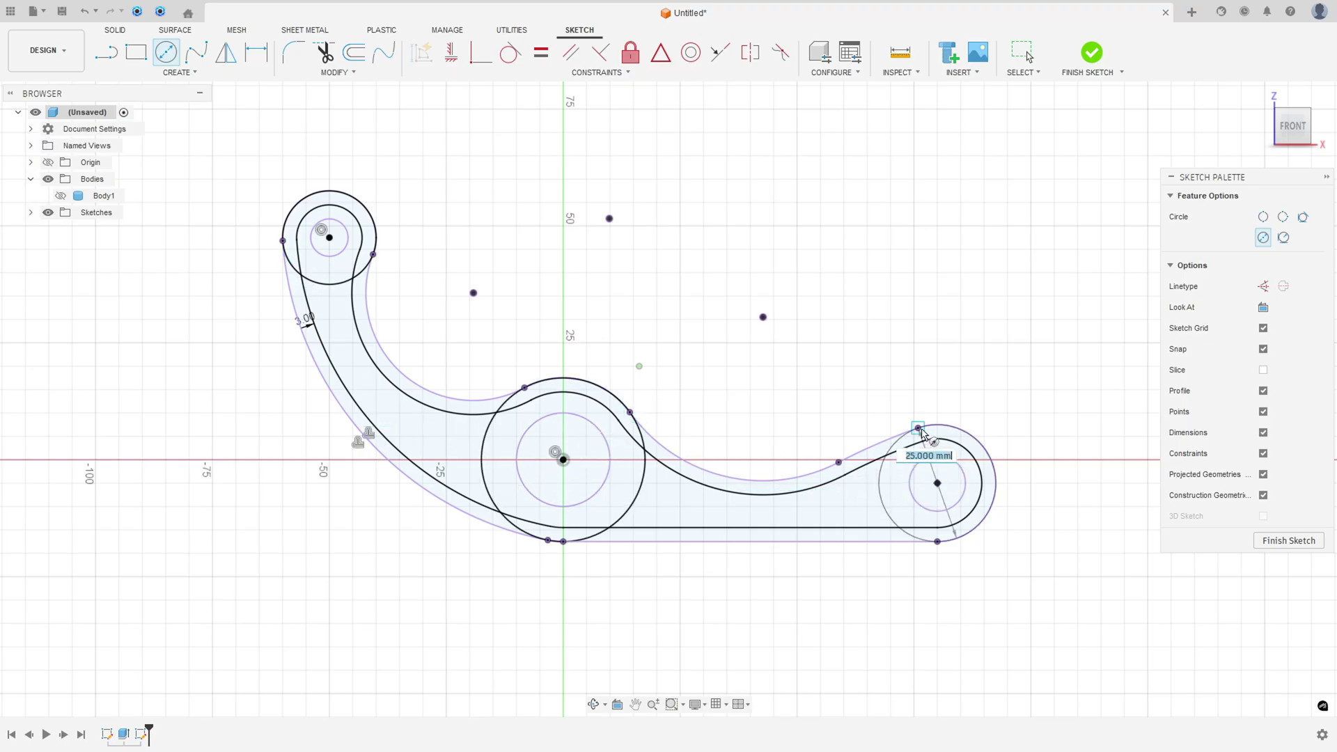
click(917, 428)
key(Escape)
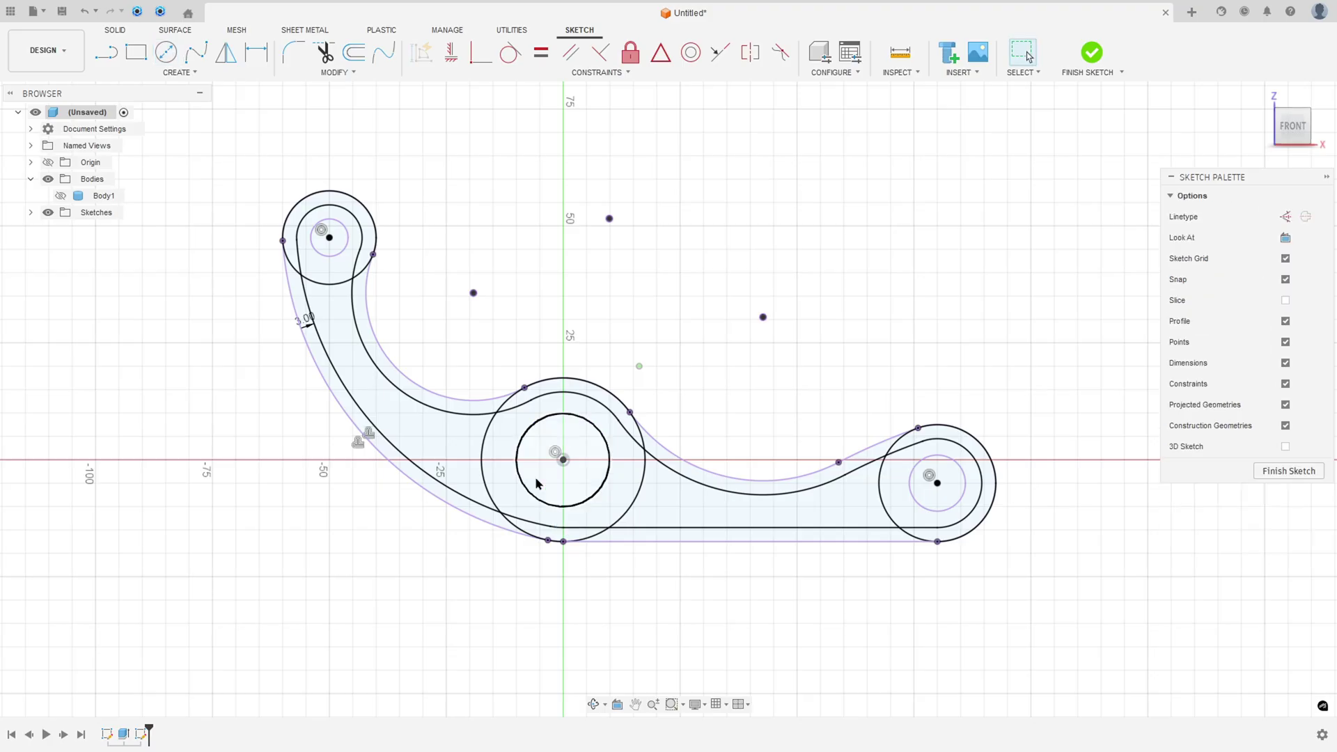
Step: Check the two closed pocket profiles between the bosses, finish the sketch and show Body1 again
click(433, 439)
click(683, 509)
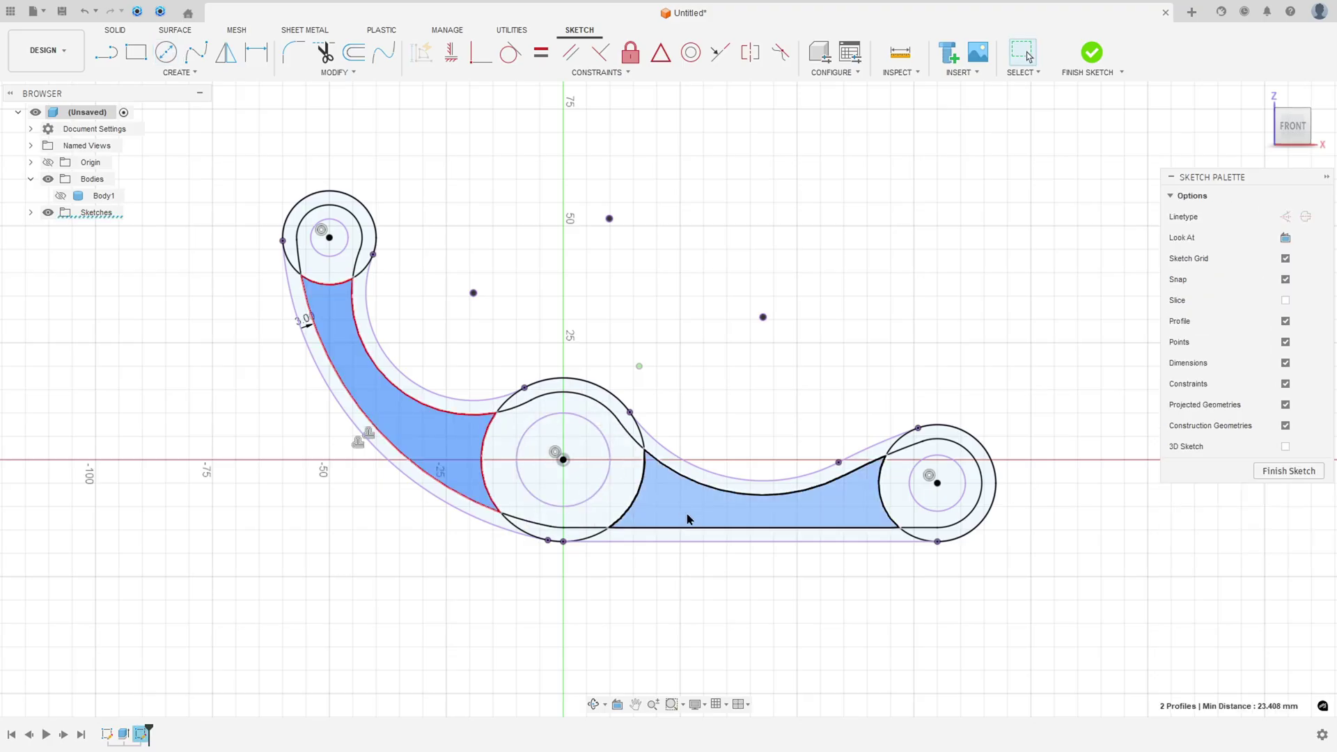
click(816, 320)
click(1091, 52)
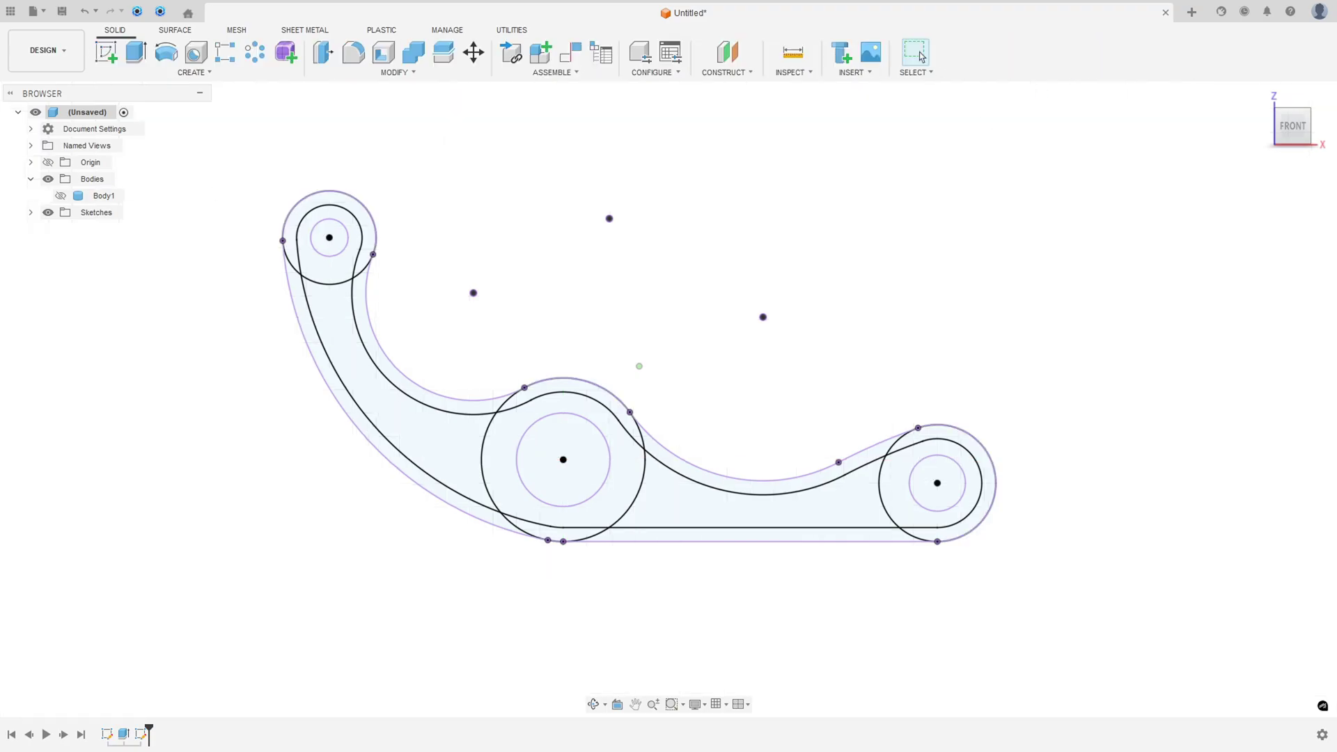
click(61, 197)
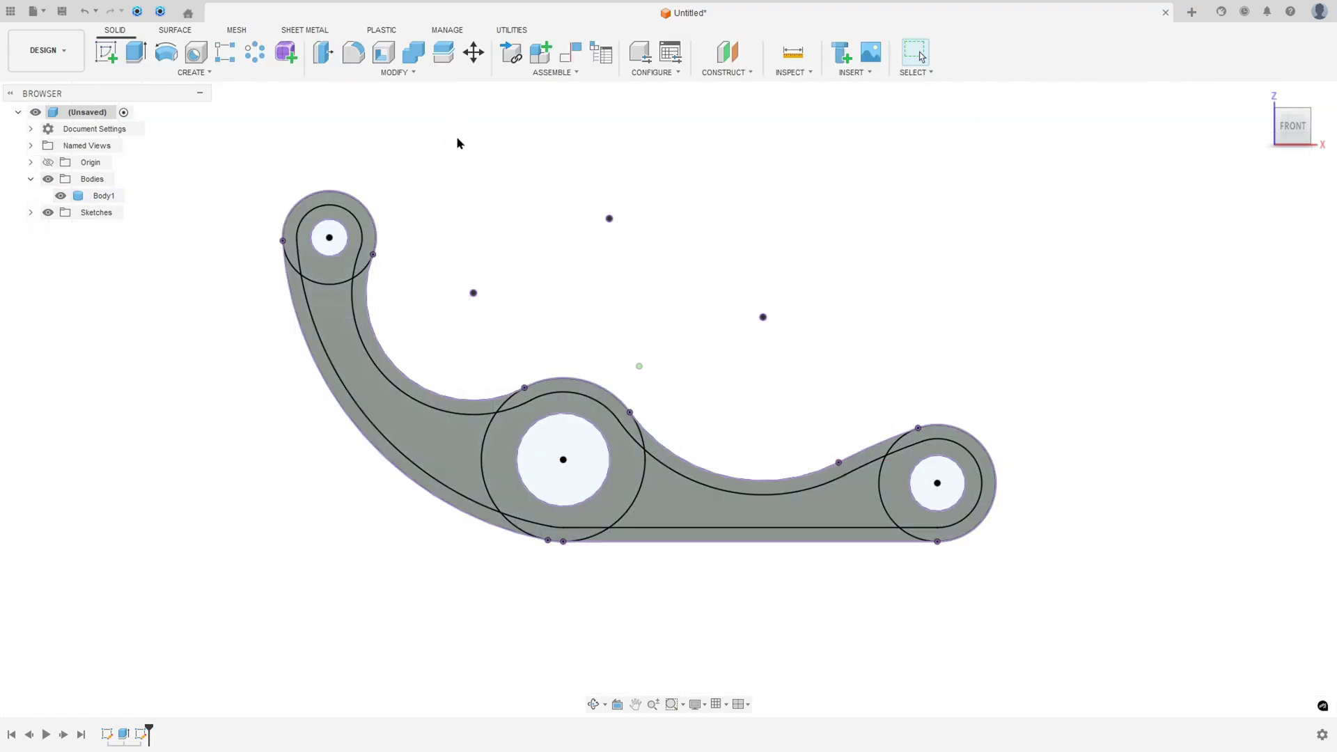
Step: Extrude the two pocket profiles between the bosses by -3 mm as a cut into the body
click(136, 52)
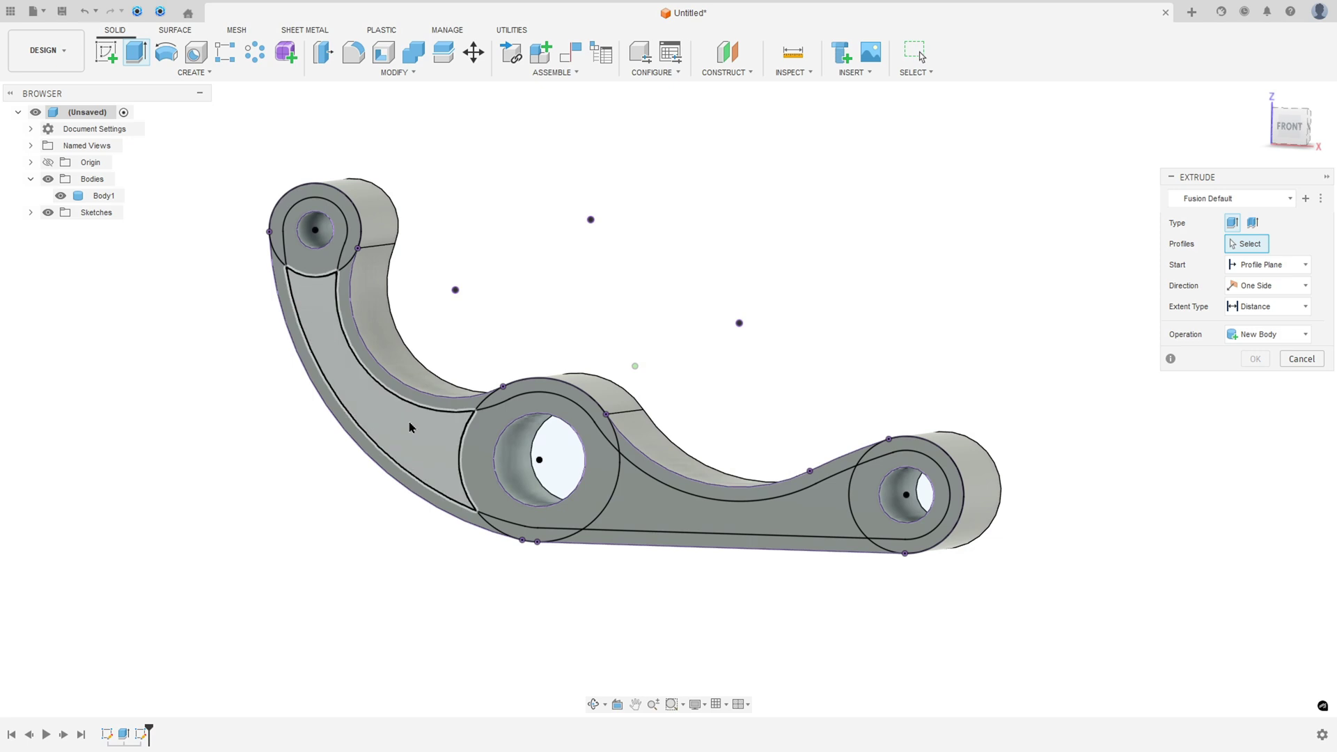
click(409, 427)
click(701, 522)
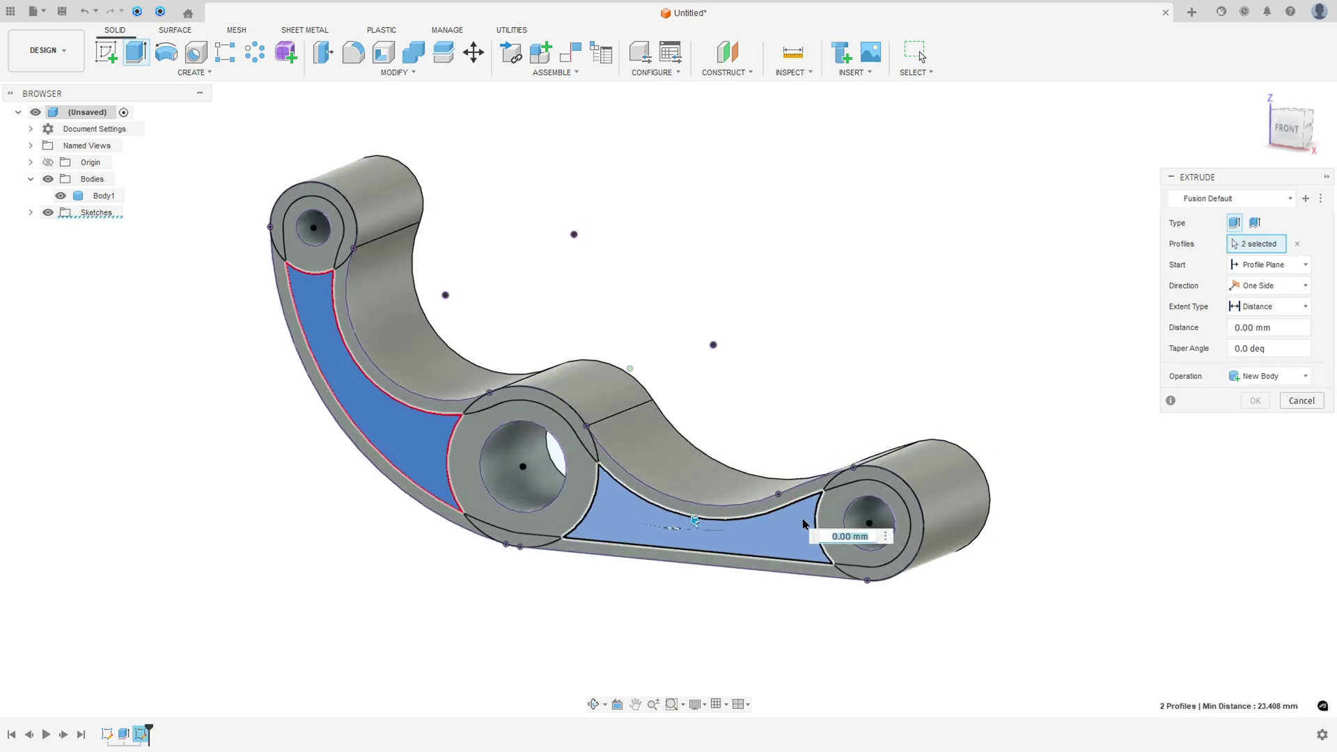
shift+middle_drag(804, 524, 935, 437)
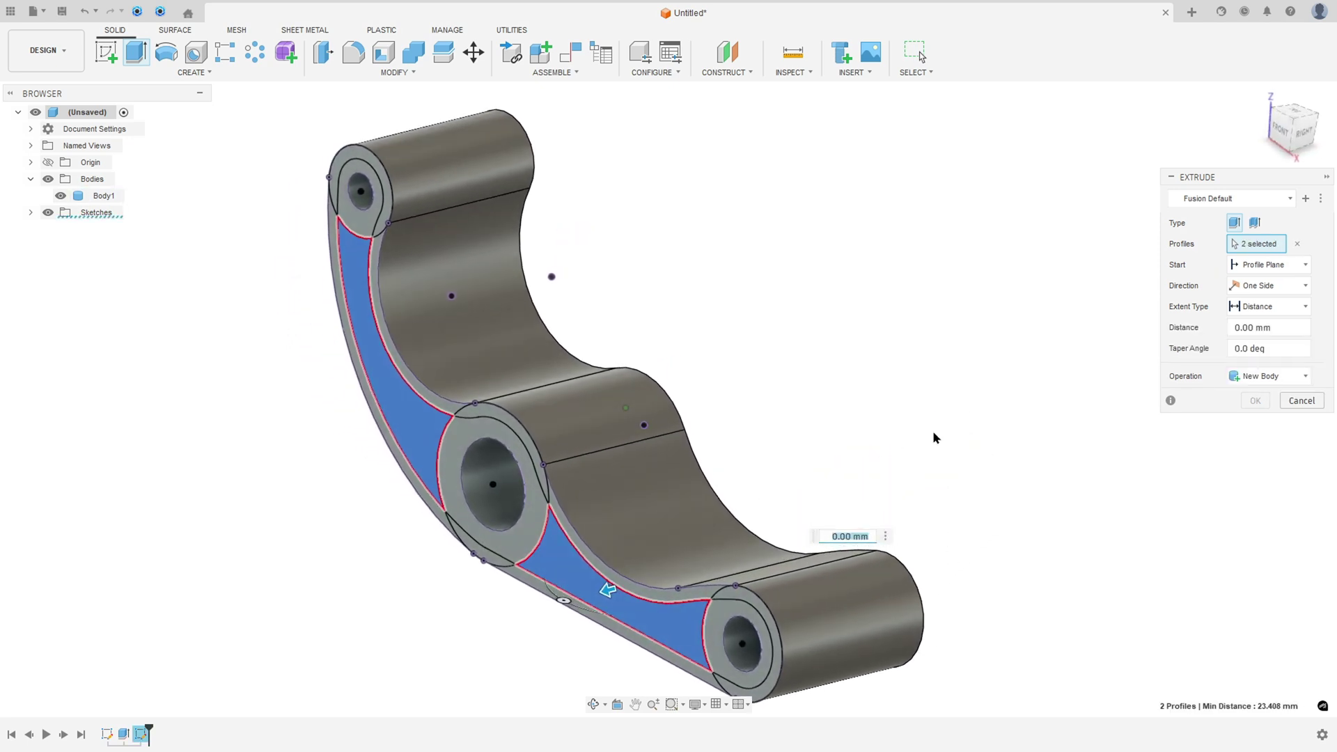
text(-3)
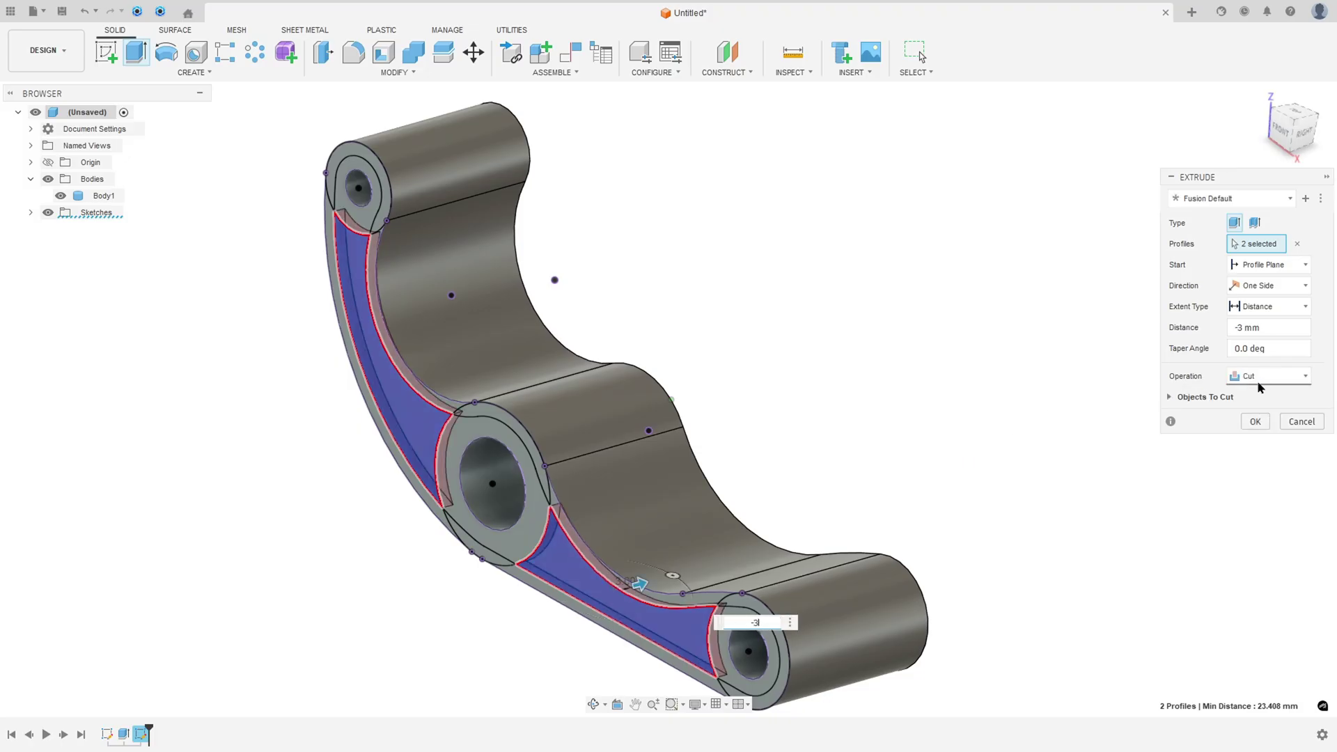
shift+middle_drag(1227, 387, 1253, 426)
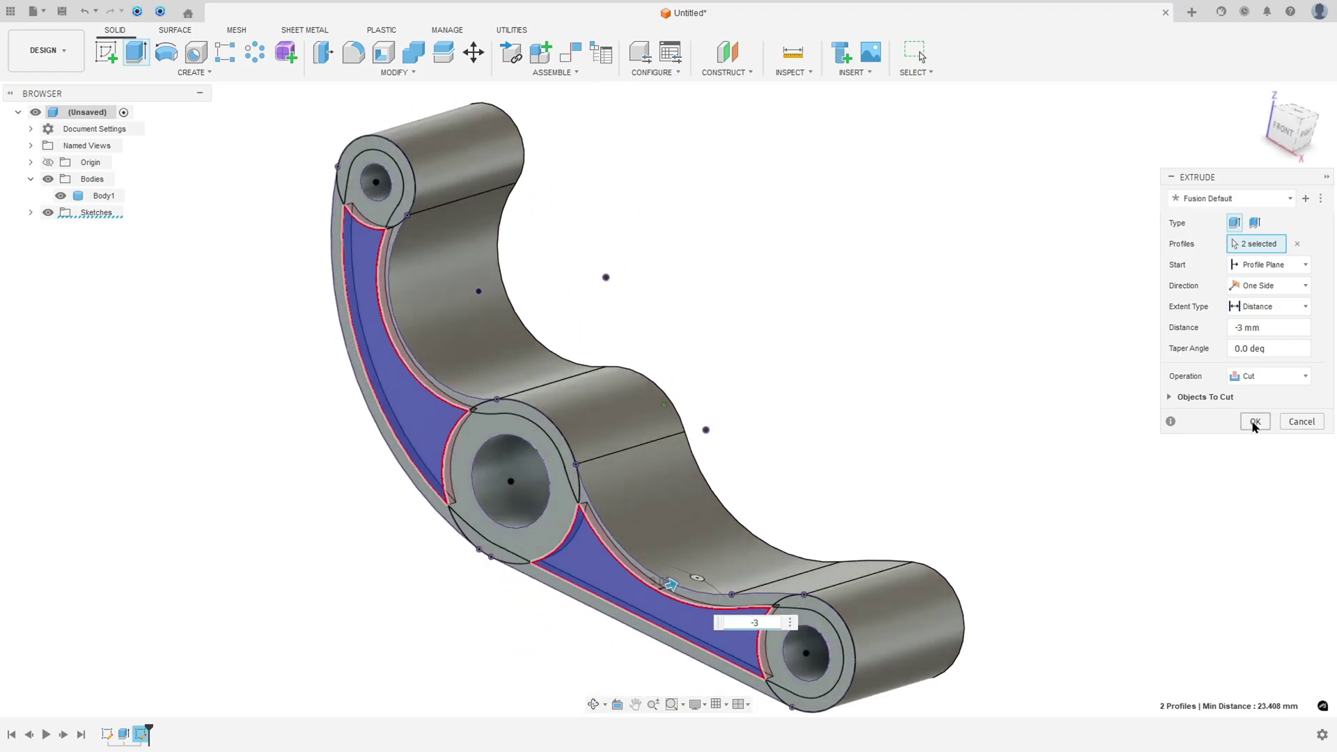
click(1254, 422)
Step: Mirror the pocket cut feature across the origin's mid-plane onto the opposite side face, using the Adjust compute type
mouse_move(1022, 416)
shift+middle_down()
mouse_move(905, 399)
mouse_move(916, 382)
mouse_move(636, 378)
mouse_move(608, 334)
mouse_move(271, 252)
shift+middle_up()
click(194, 72)
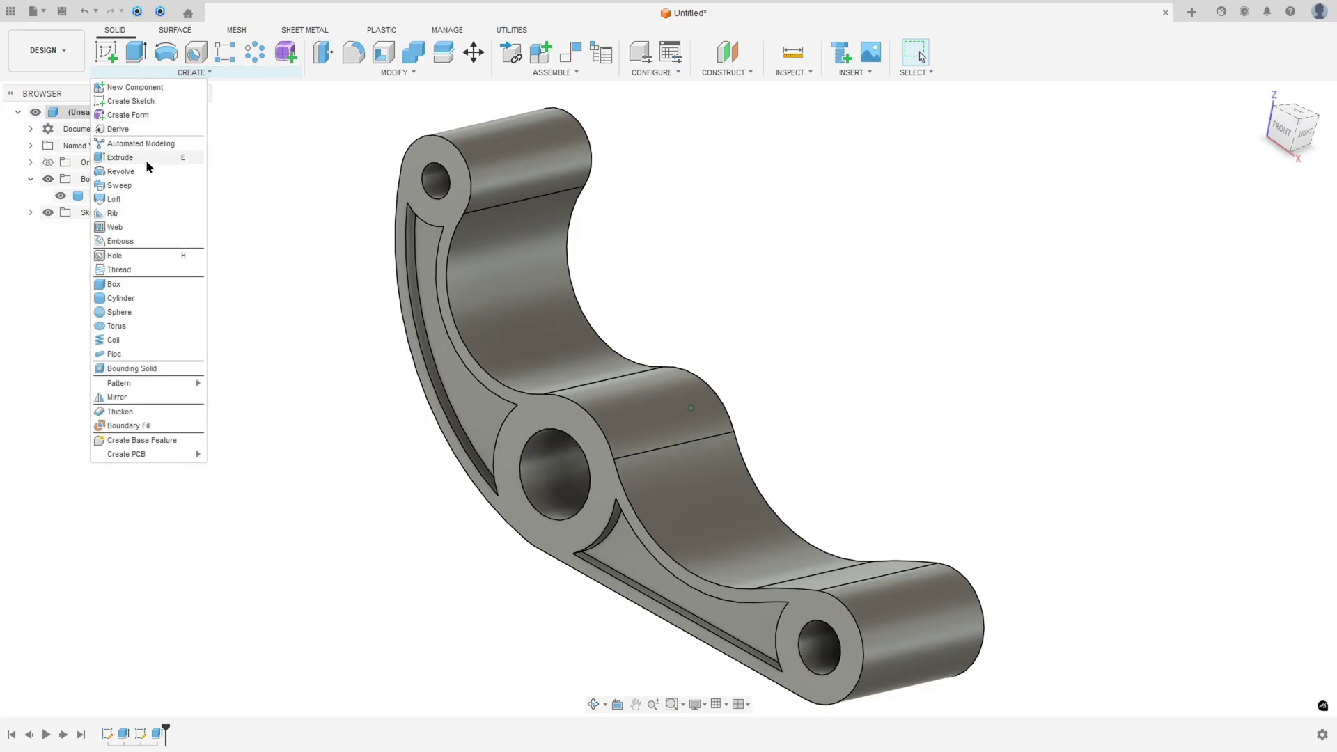
click(117, 397)
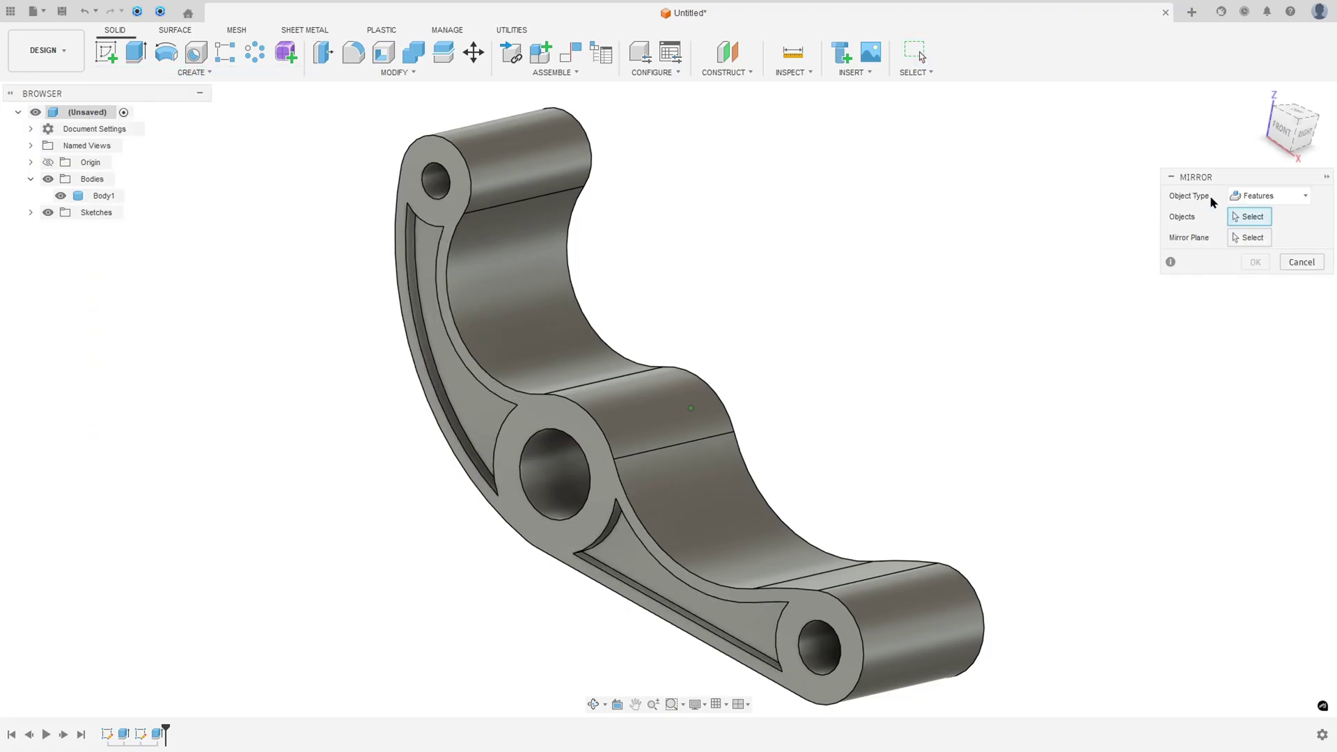
click(1289, 198)
click(1245, 214)
click(158, 736)
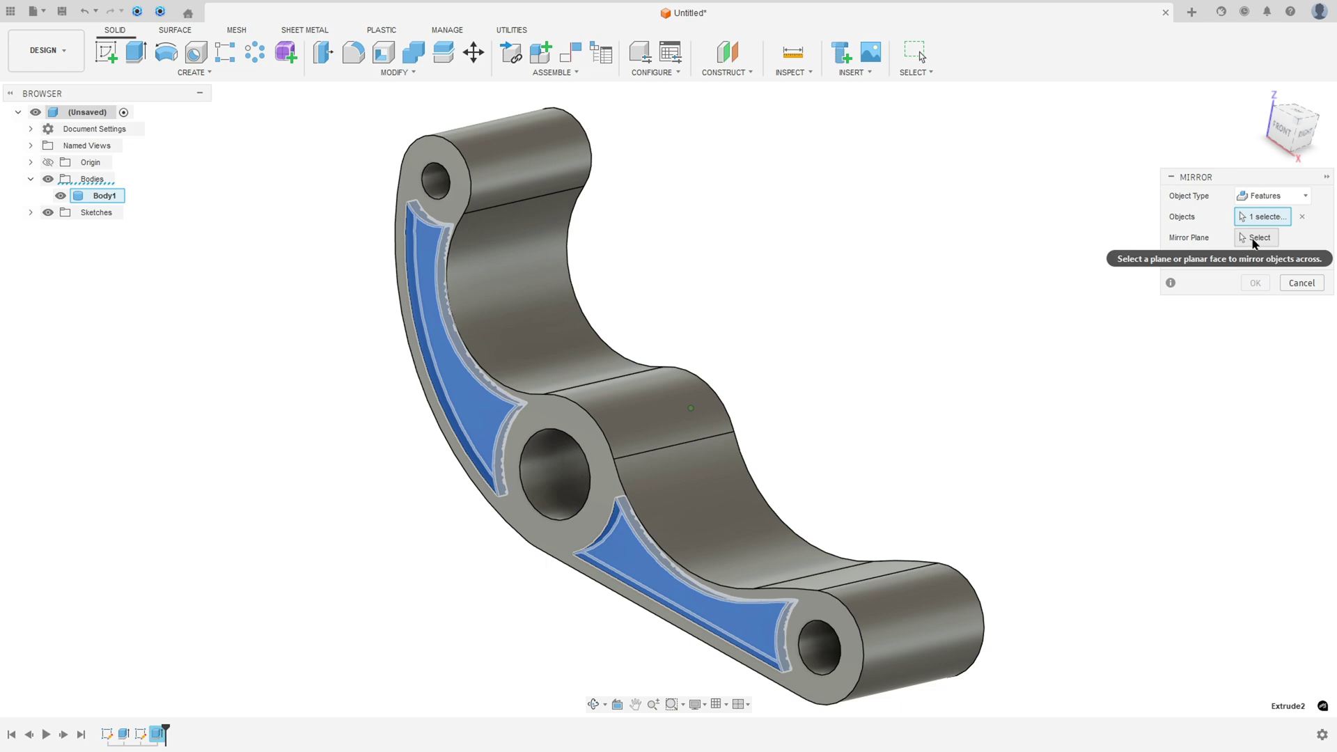
click(1255, 238)
click(665, 433)
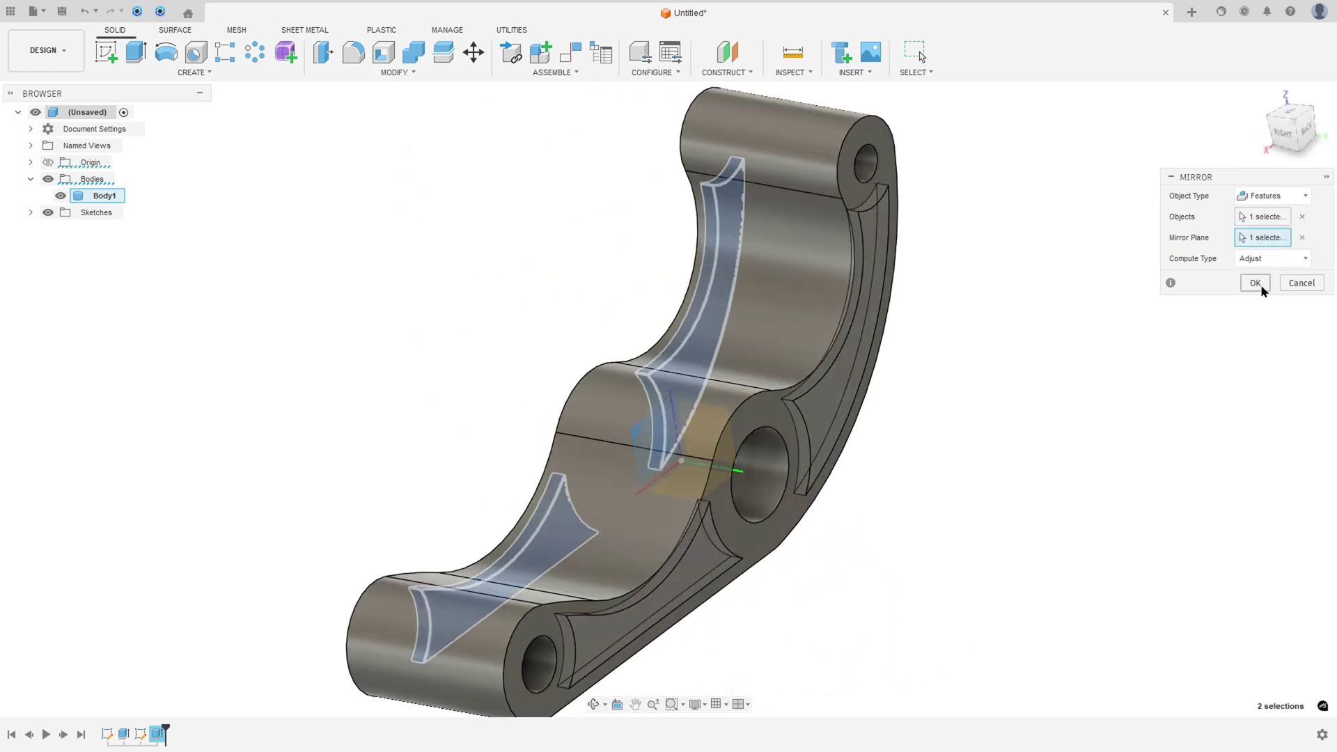
click(1260, 285)
Step: Apply the Paint - Enamel Glossy (Yellow) appearance to the lever's front rim face
shift+middle_drag(850, 426, 1042, 451)
key(F6)
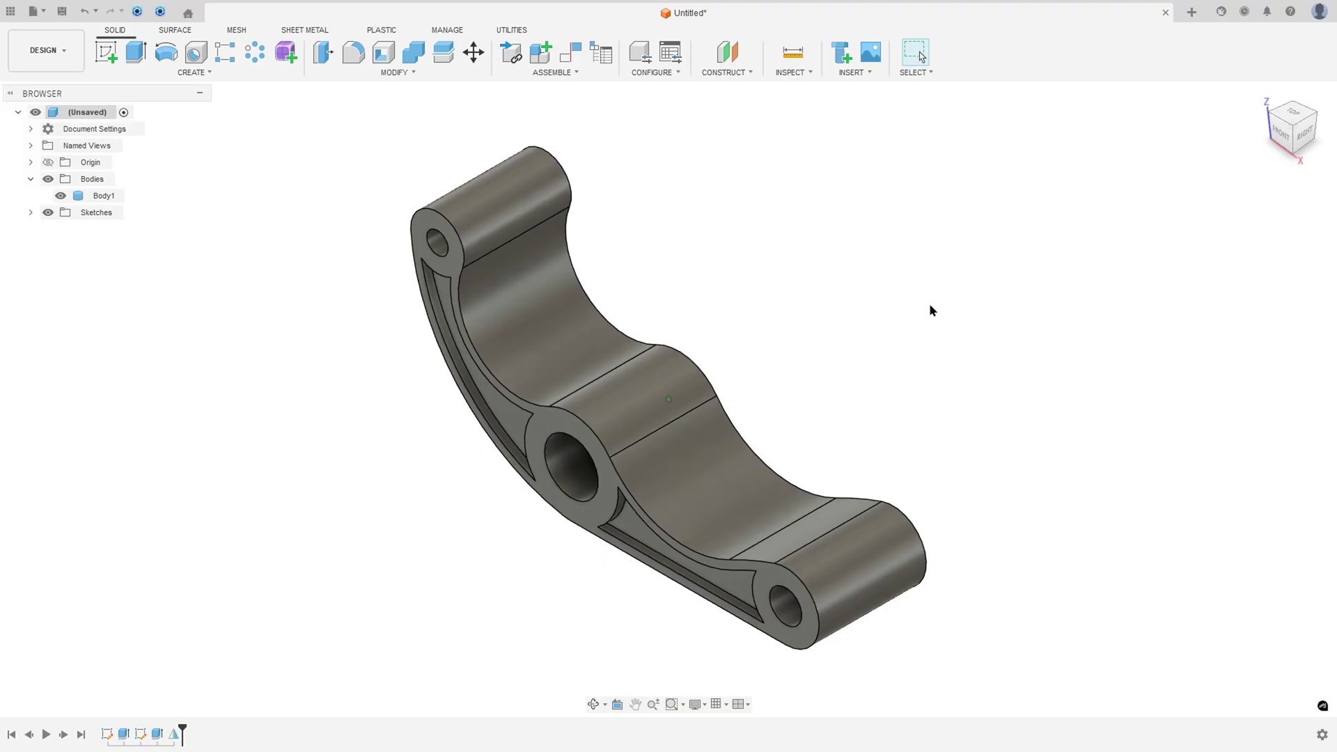
key(a)
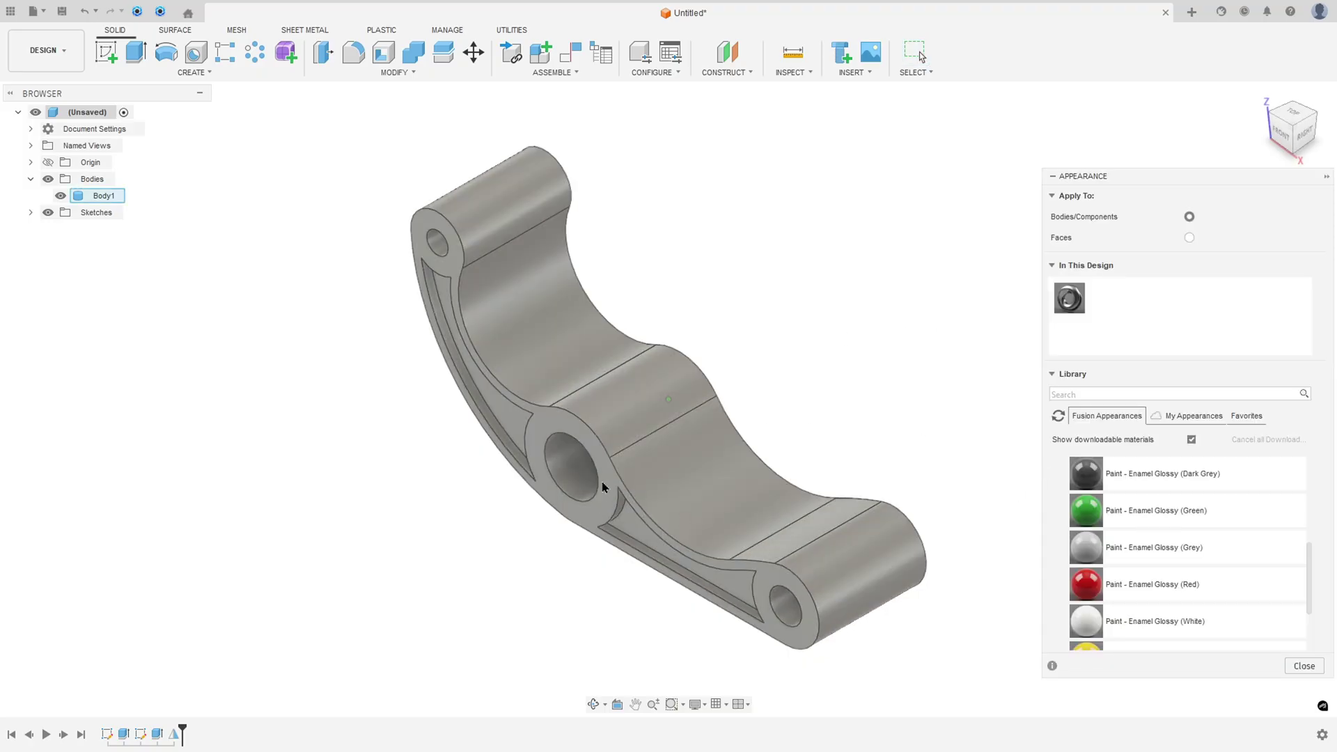
scroll(1184, 557, down, 3)
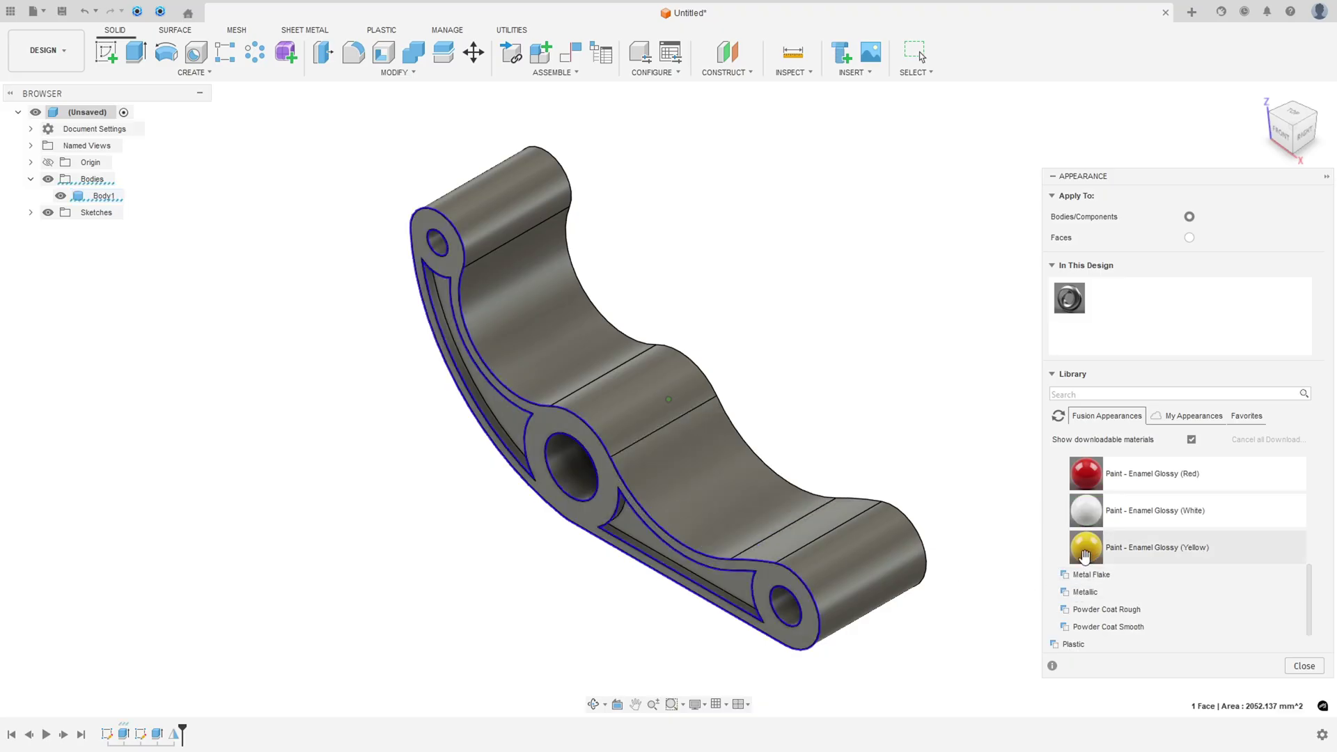
drag(1086, 547, 619, 517)
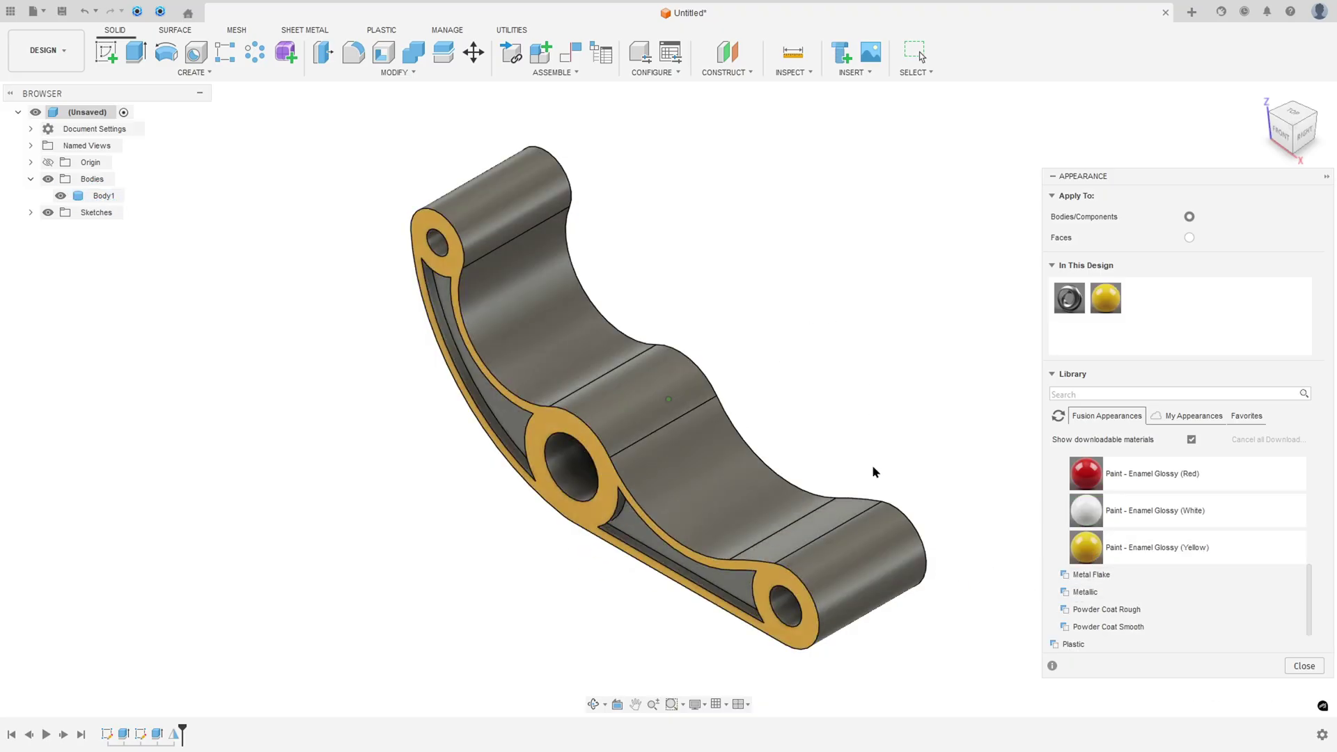
key(Escape)
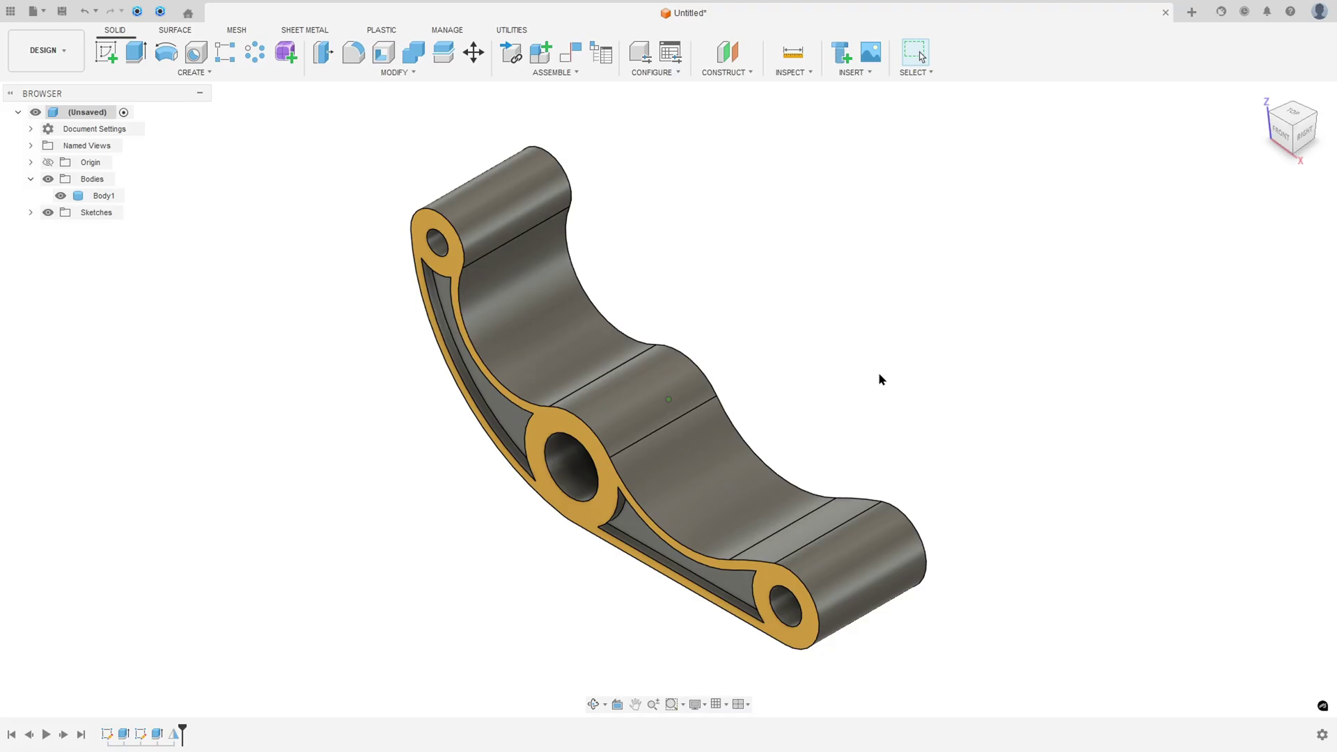
Step: Switch to the PDF drawing and mark the inner webs in the 3D views and section M in red
shift+middle_drag(874, 369, 876, 368)
key(alt+Tab)
drag(708, 272, 711, 288)
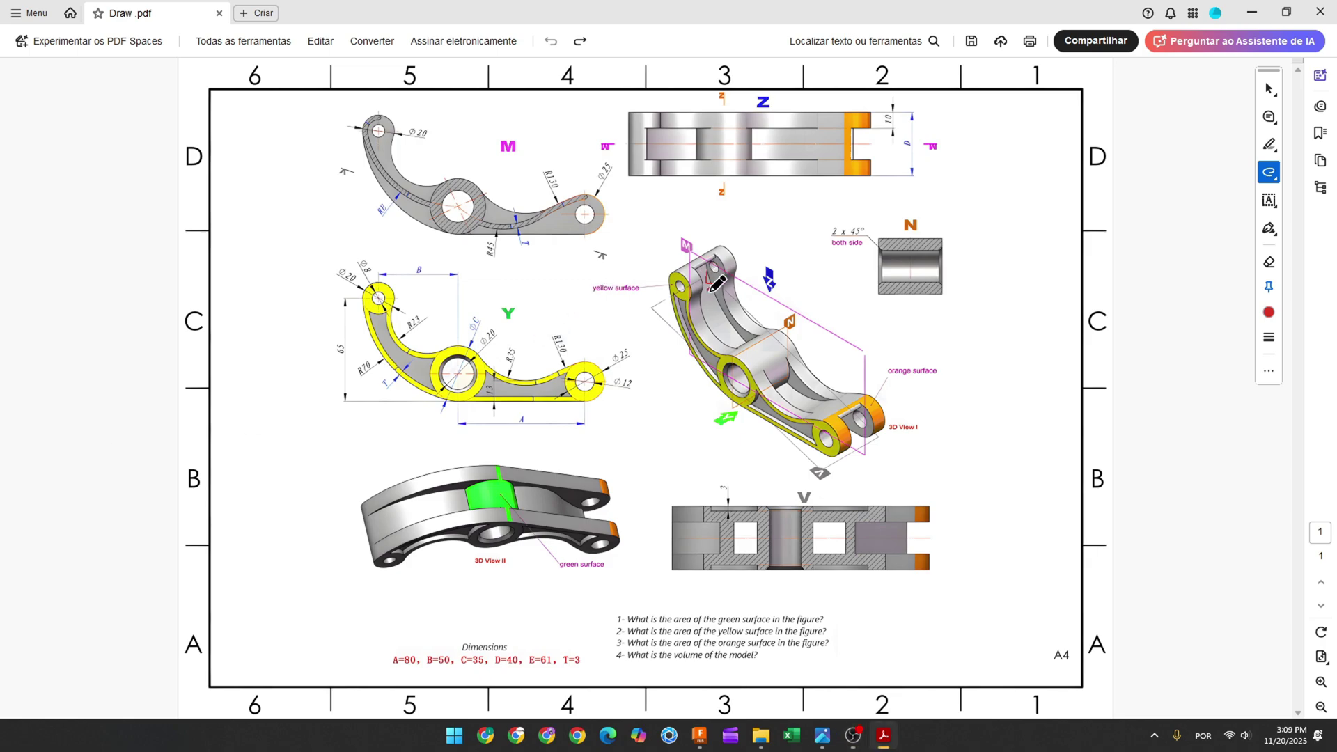
drag(785, 395, 791, 394)
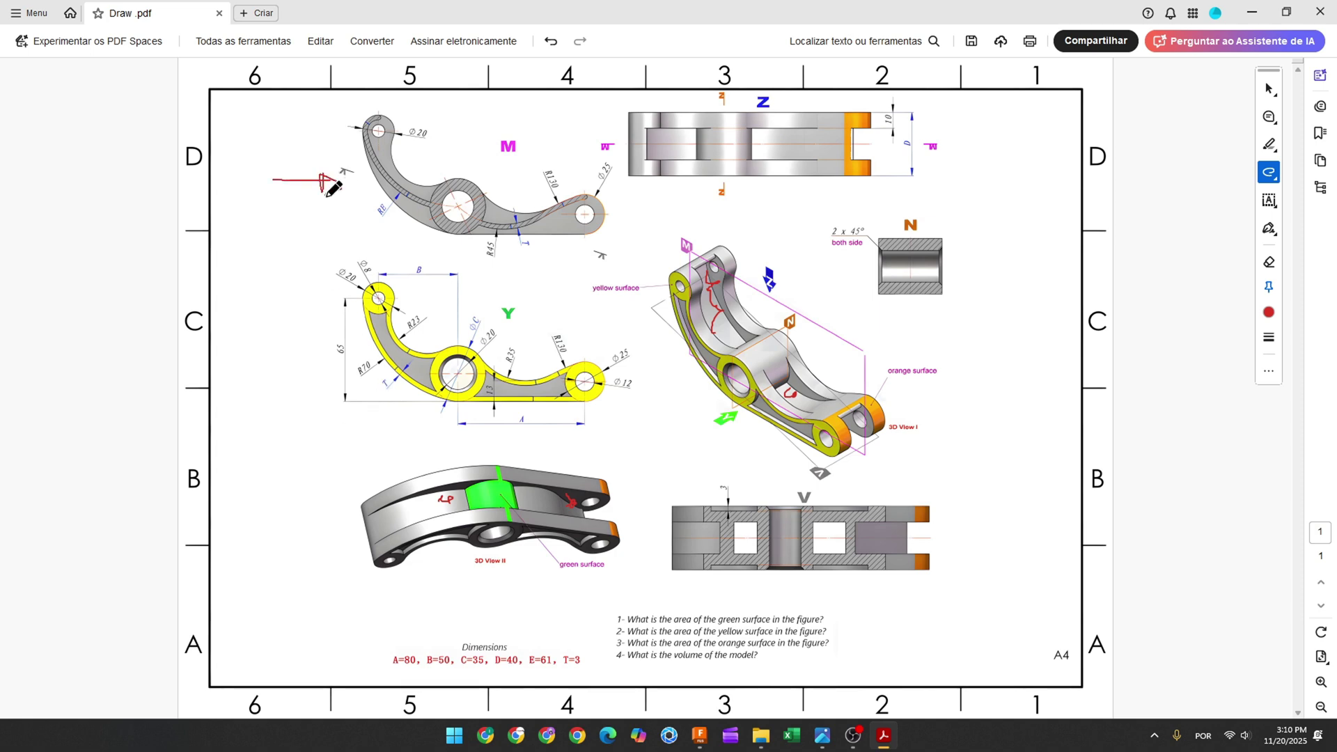
Step: Circle dimensions T and RE in section view M and write their values 3 and 61 beside them
ctrl+scroll(335, 188, up, 3)
scroll(350, 217, up, 3)
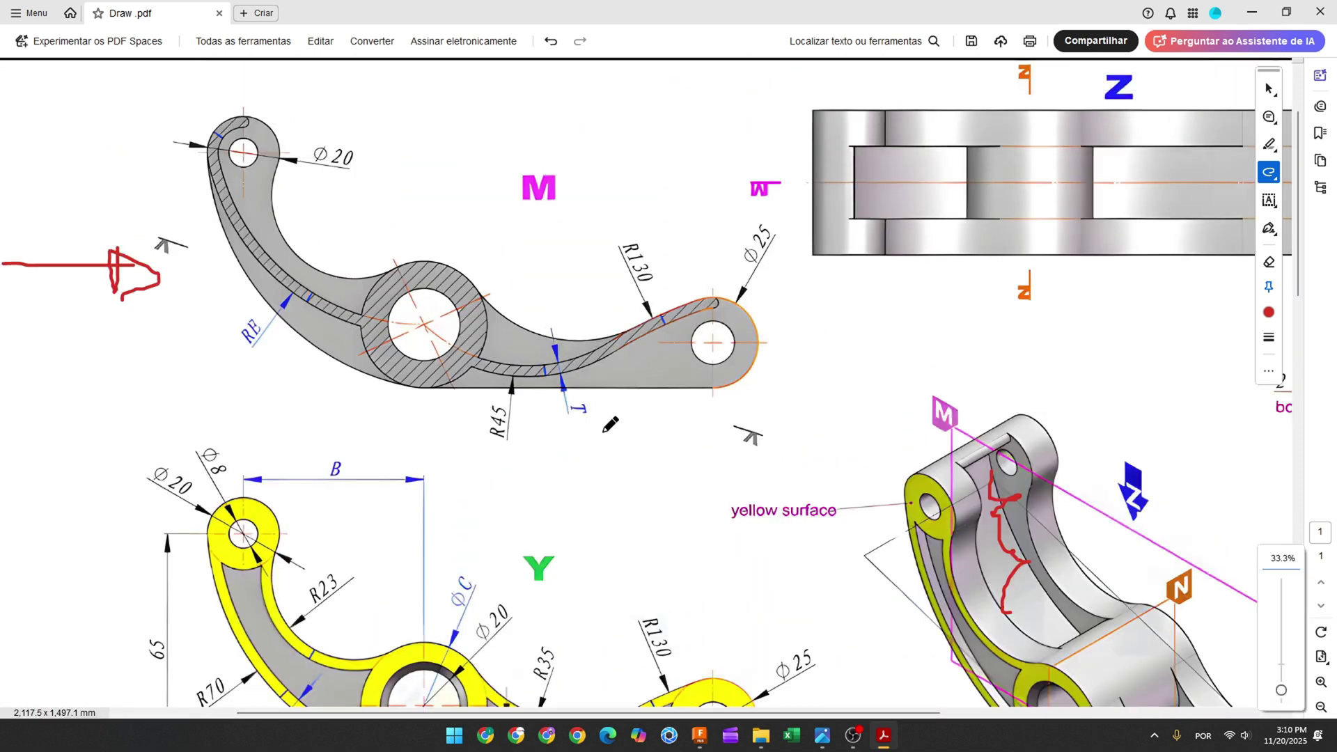
mouse_move(593, 401)
mouse_down()
mouse_move(562, 420)
mouse_move(596, 405)
mouse_move(605, 470)
mouse_up()
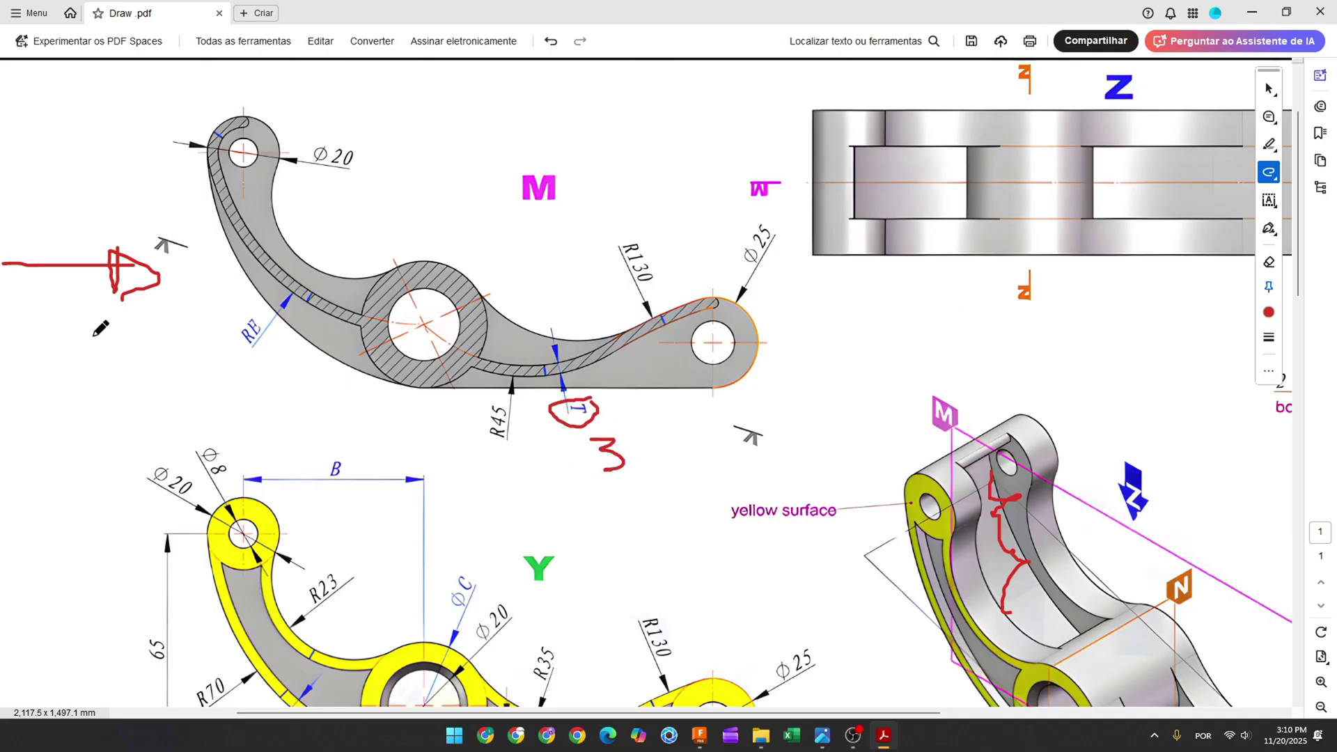
drag(236, 324, 259, 315)
mouse_move(250, 385)
mouse_down()
mouse_move(234, 395)
mouse_move(240, 416)
mouse_move(236, 400)
mouse_up()
scroll(277, 357, up, 1)
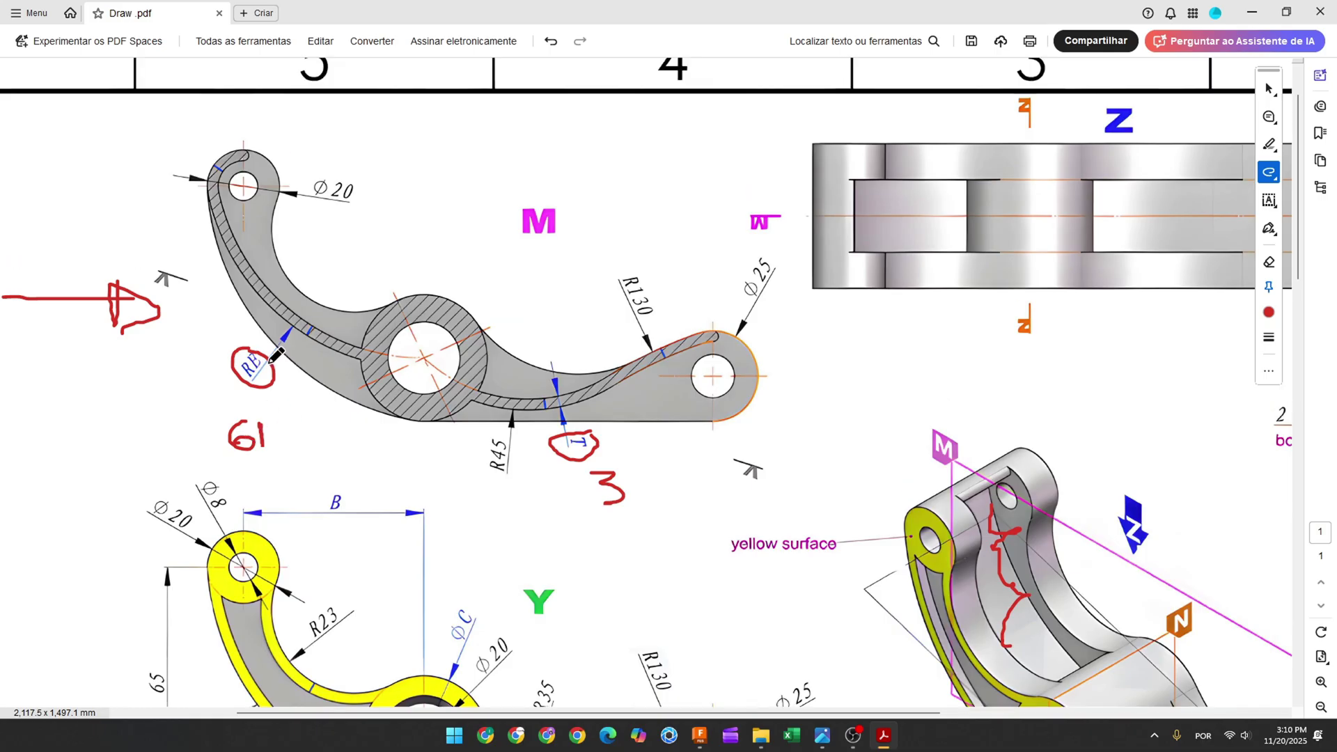
scroll(625, 418, up, 1)
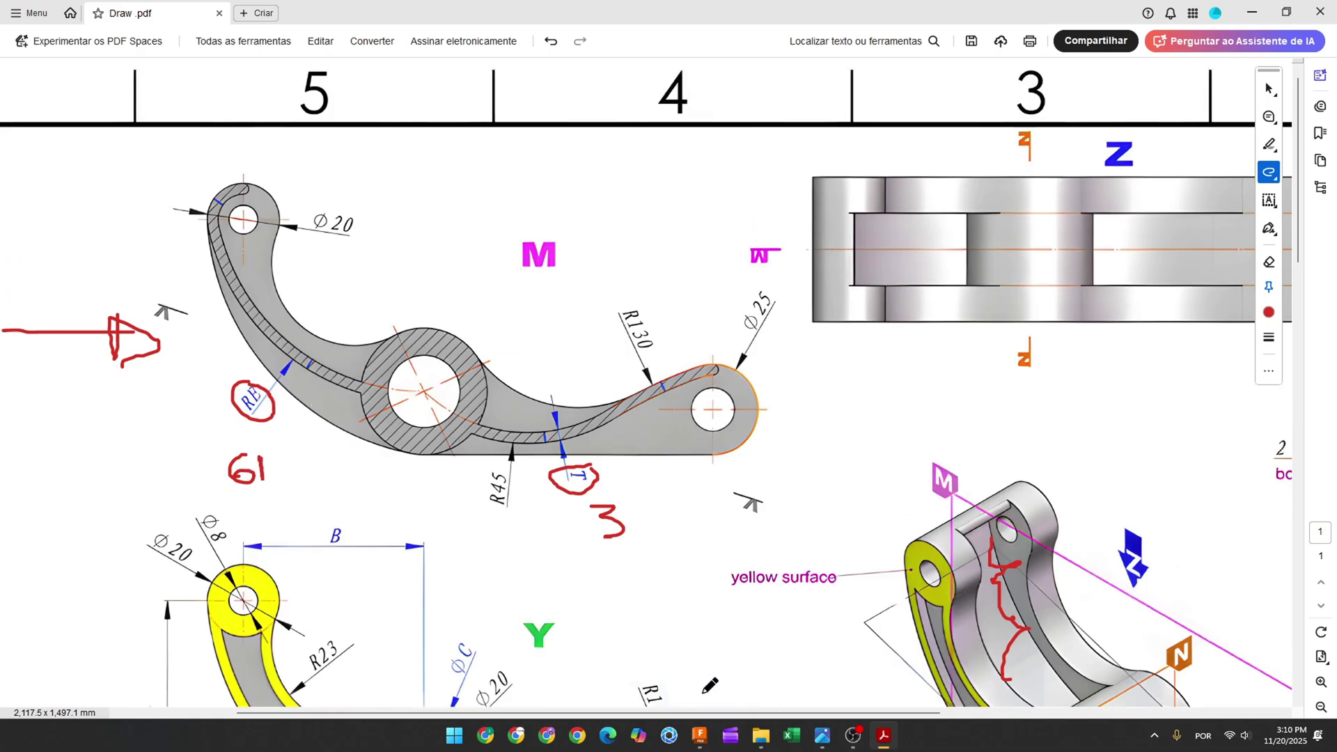
Step: Switch to Fusion and start a sketch on the front origin plane, with Sketch1 shown and the bodies hidden
click(699, 735)
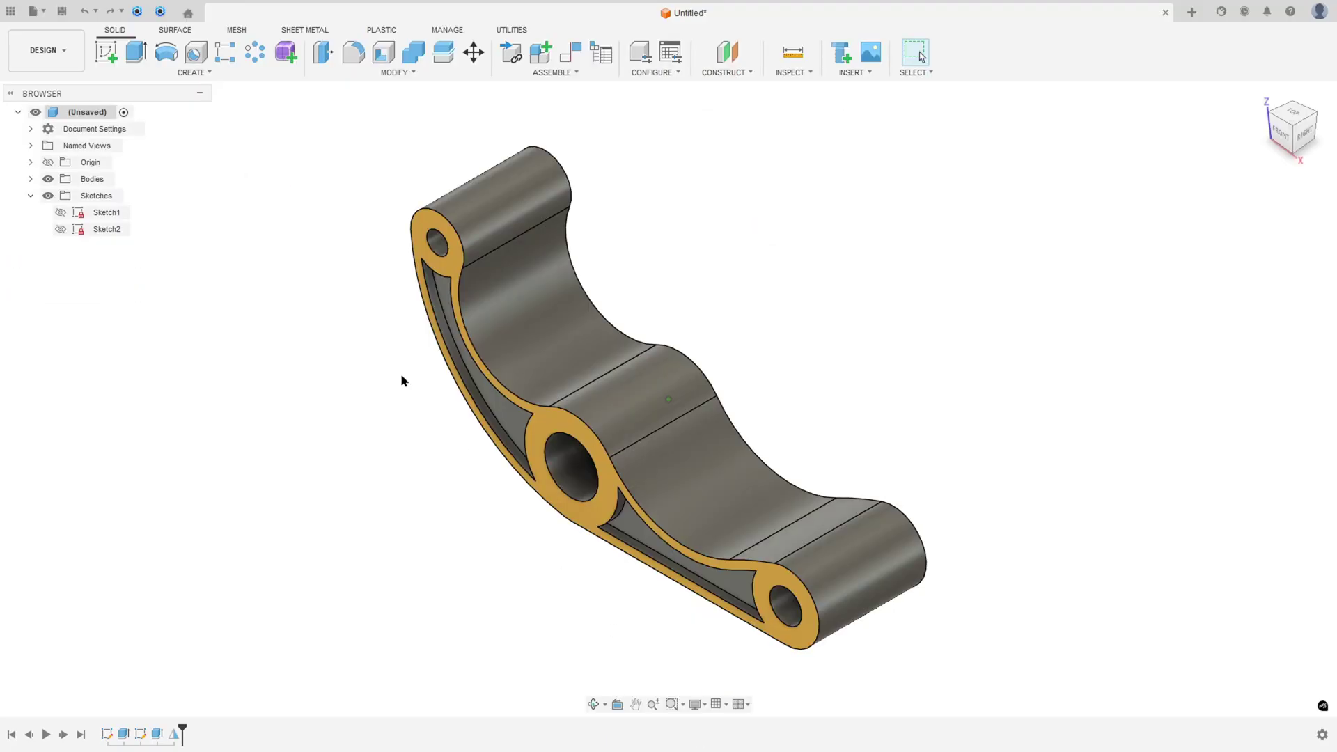
click(106, 51)
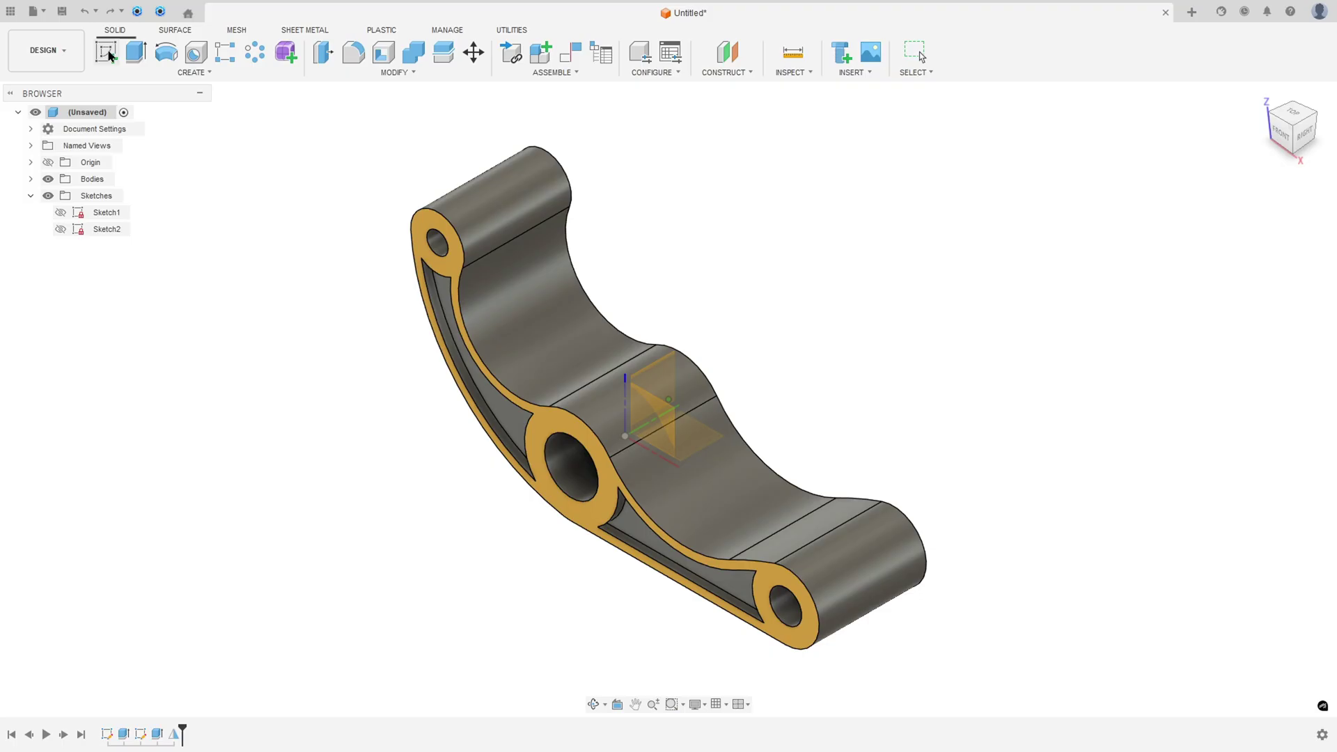
click(665, 418)
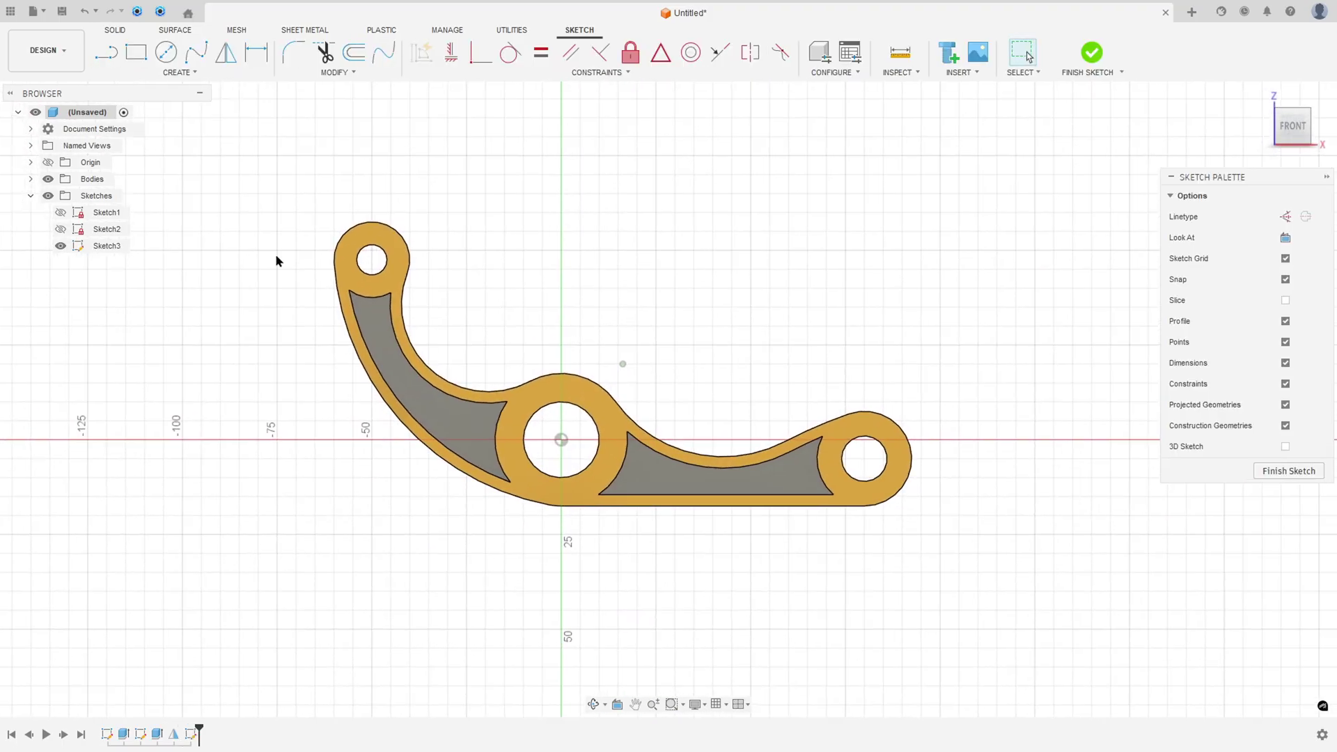
click(61, 212)
click(30, 179)
click(48, 180)
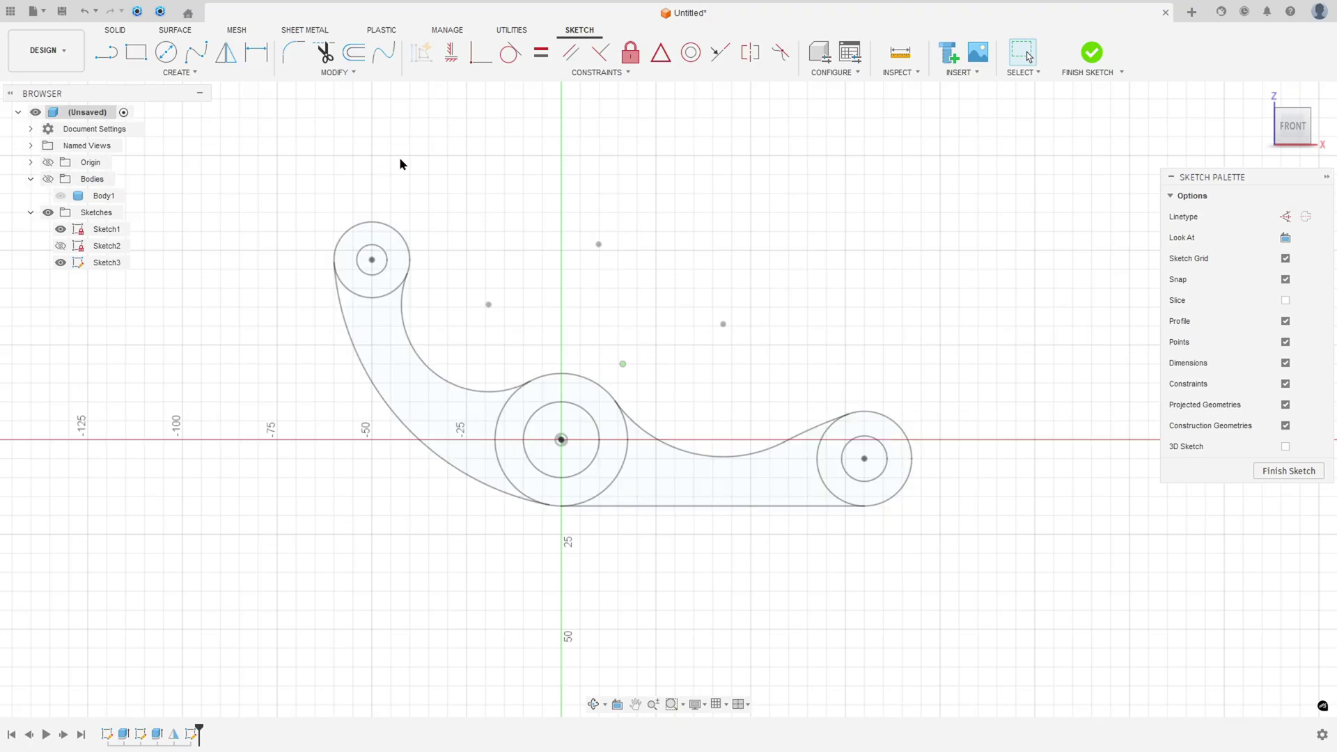
Step: Project the three outer boss circles and the short arc meeting the right boss from Sketch1, and hide Sketch1
click(194, 72)
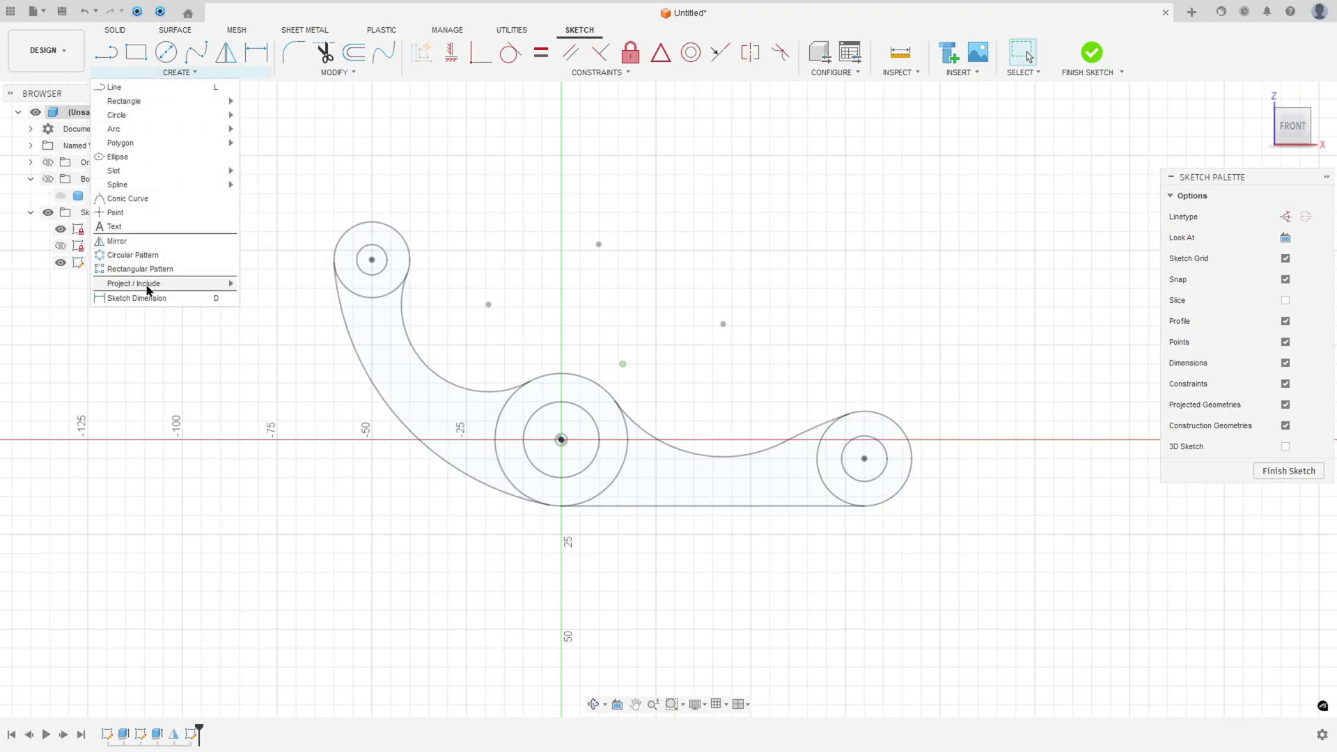
mouse_move(189, 289)
click(263, 284)
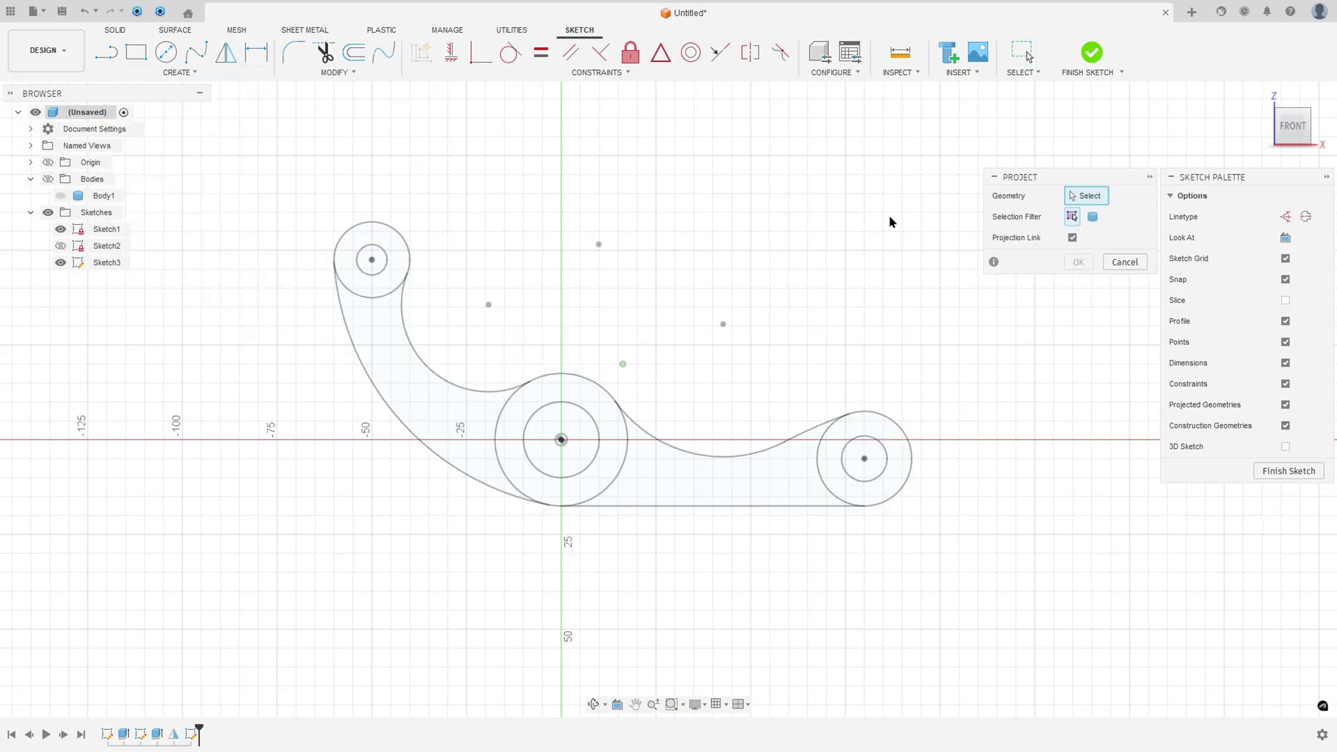
click(369, 223)
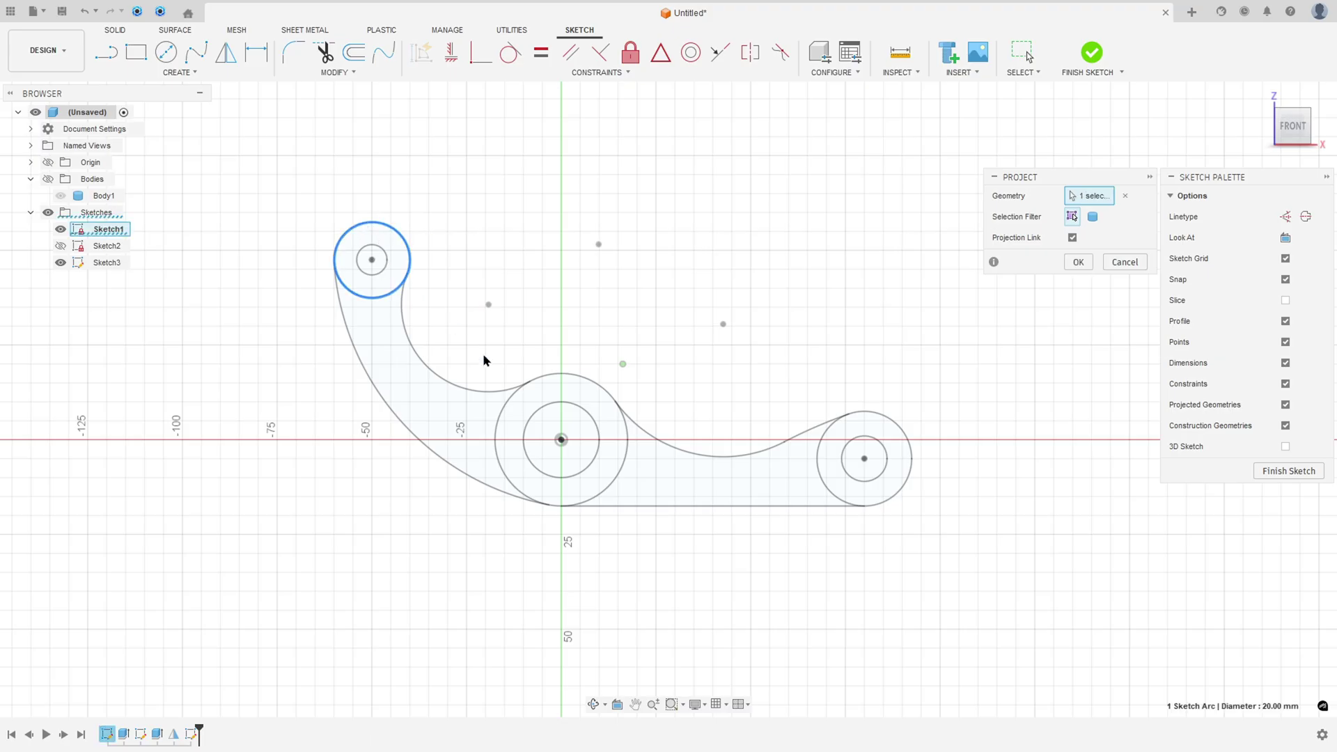
click(502, 416)
click(906, 437)
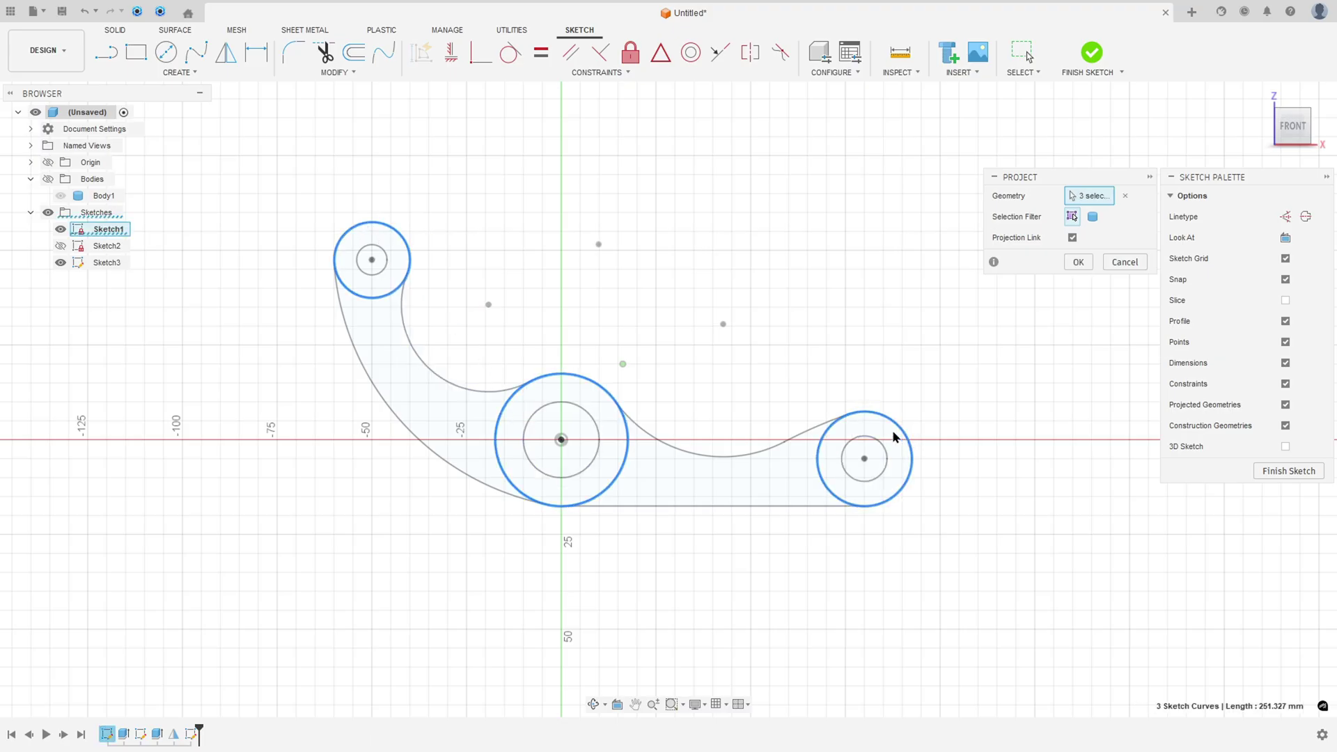
click(816, 432)
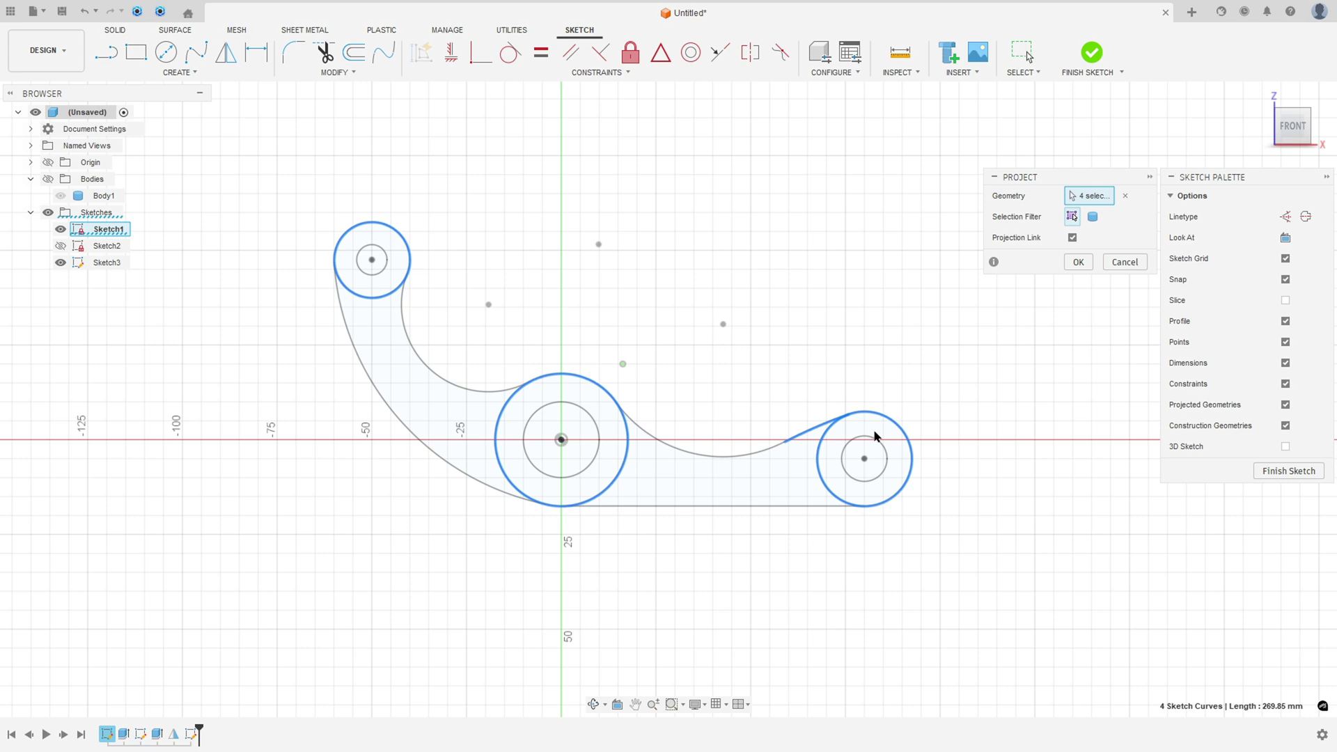
click(1078, 262)
click(61, 229)
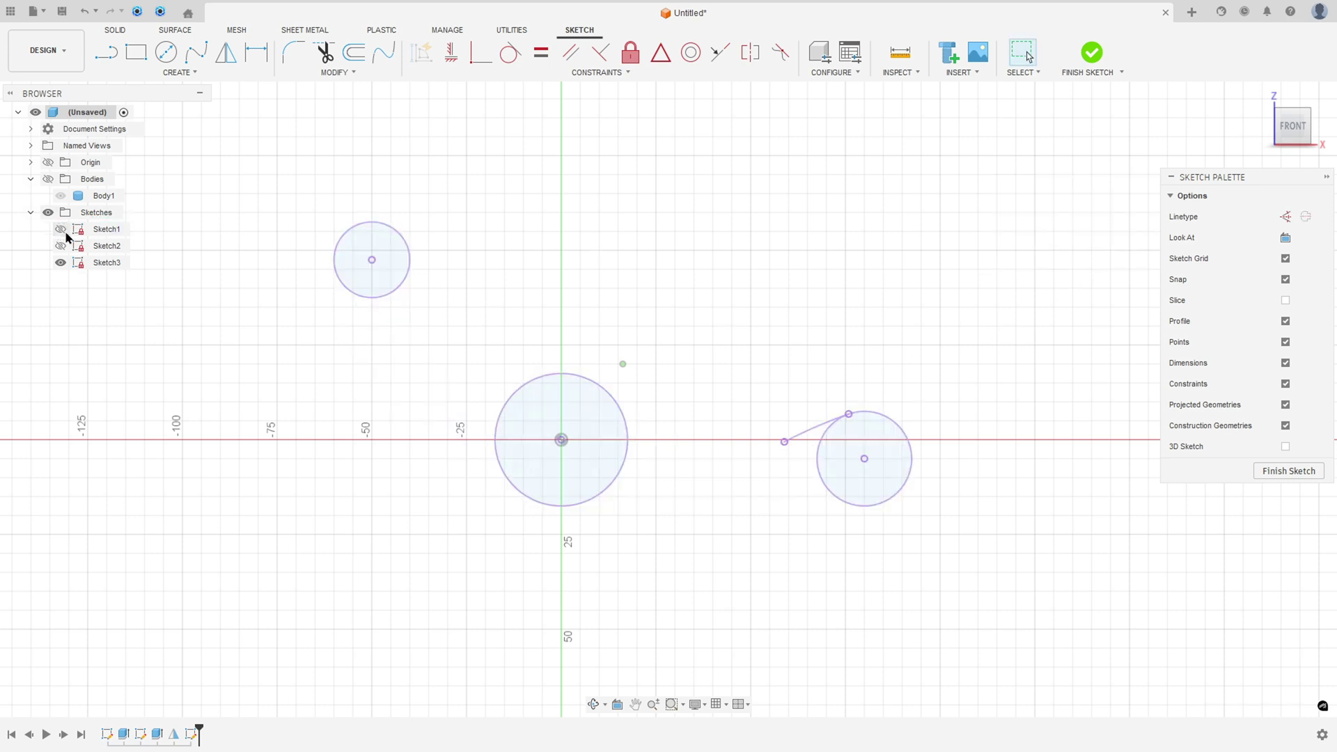
Step: Switch to the PDF drawing and trace the right web's upper edge and boss outline in section M, circling the arc junction and crossing out R130
middle_drag(621, 258, 607, 265)
scroll(608, 272, up, 2)
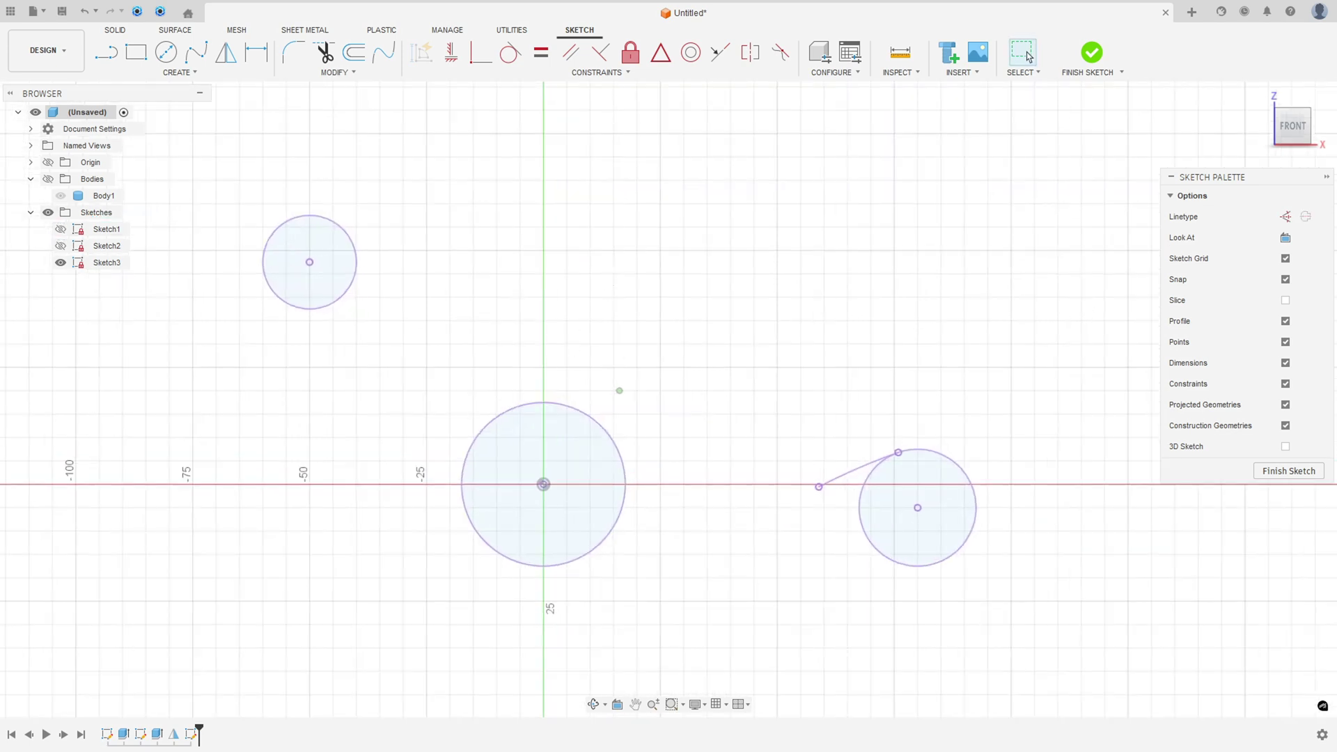
key(alt+Tab)
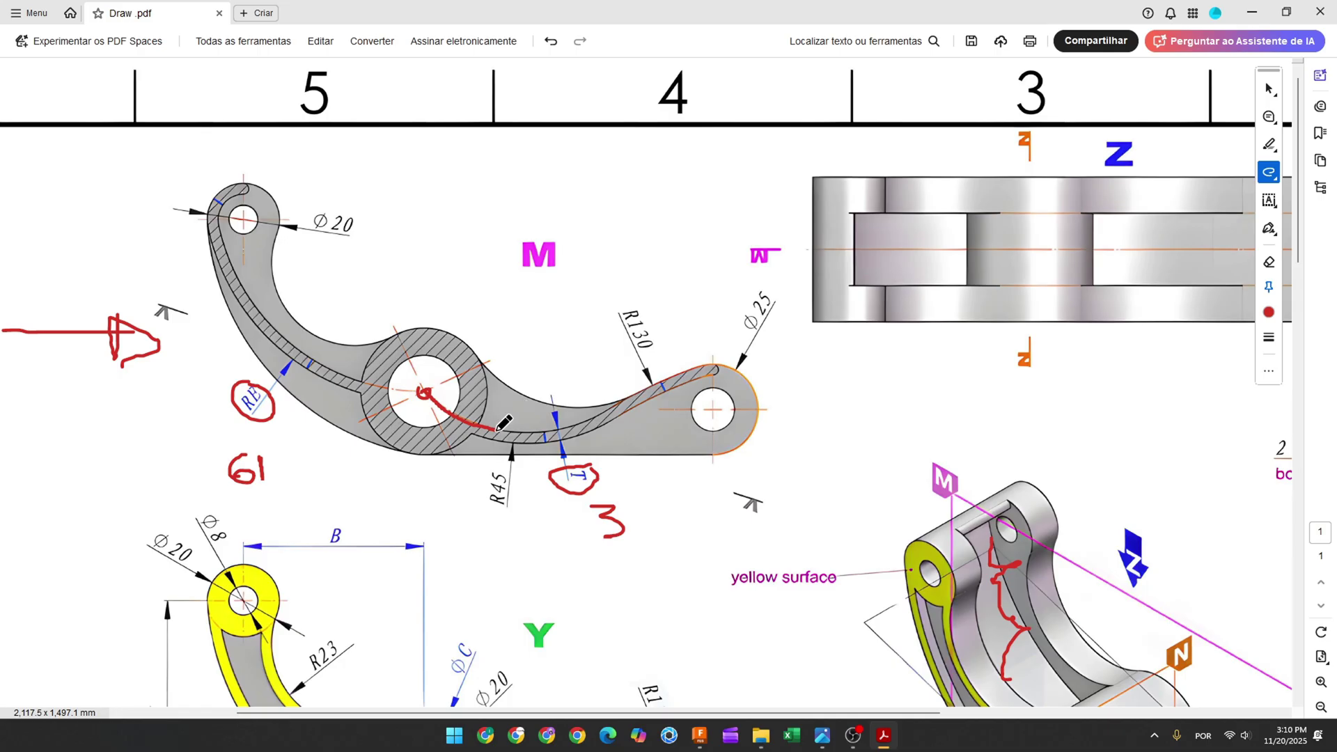
drag(497, 429, 532, 431)
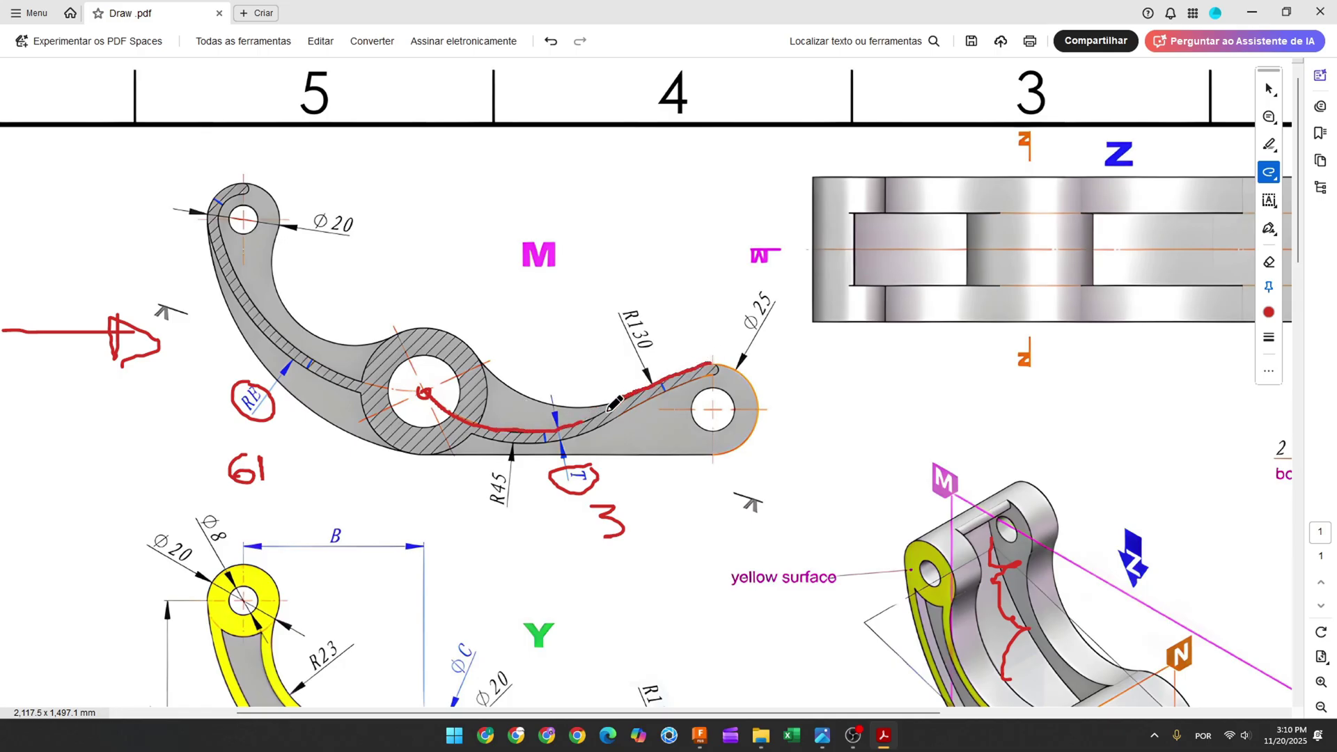
drag(610, 404, 650, 382)
mouse_move(584, 416)
mouse_down()
mouse_move(617, 406)
mouse_move(589, 400)
mouse_up()
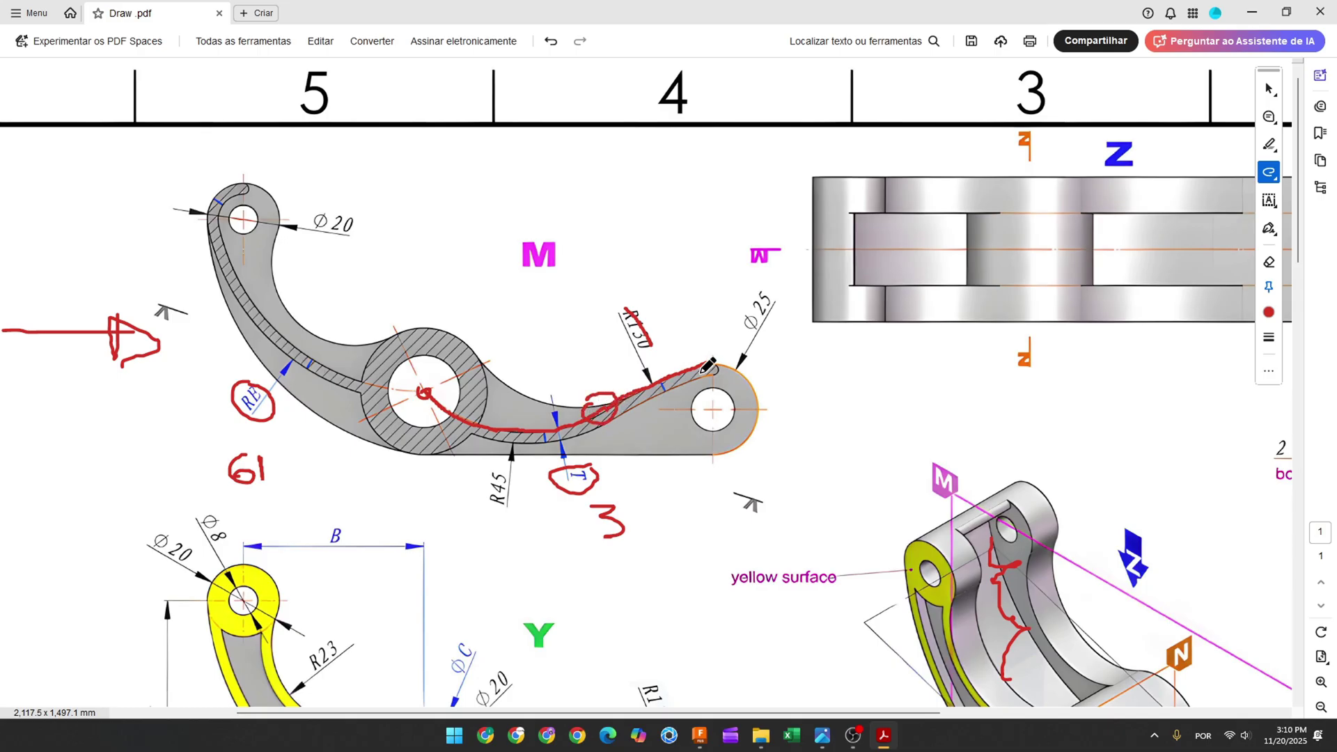
ctrl+scroll(720, 385, up, 3)
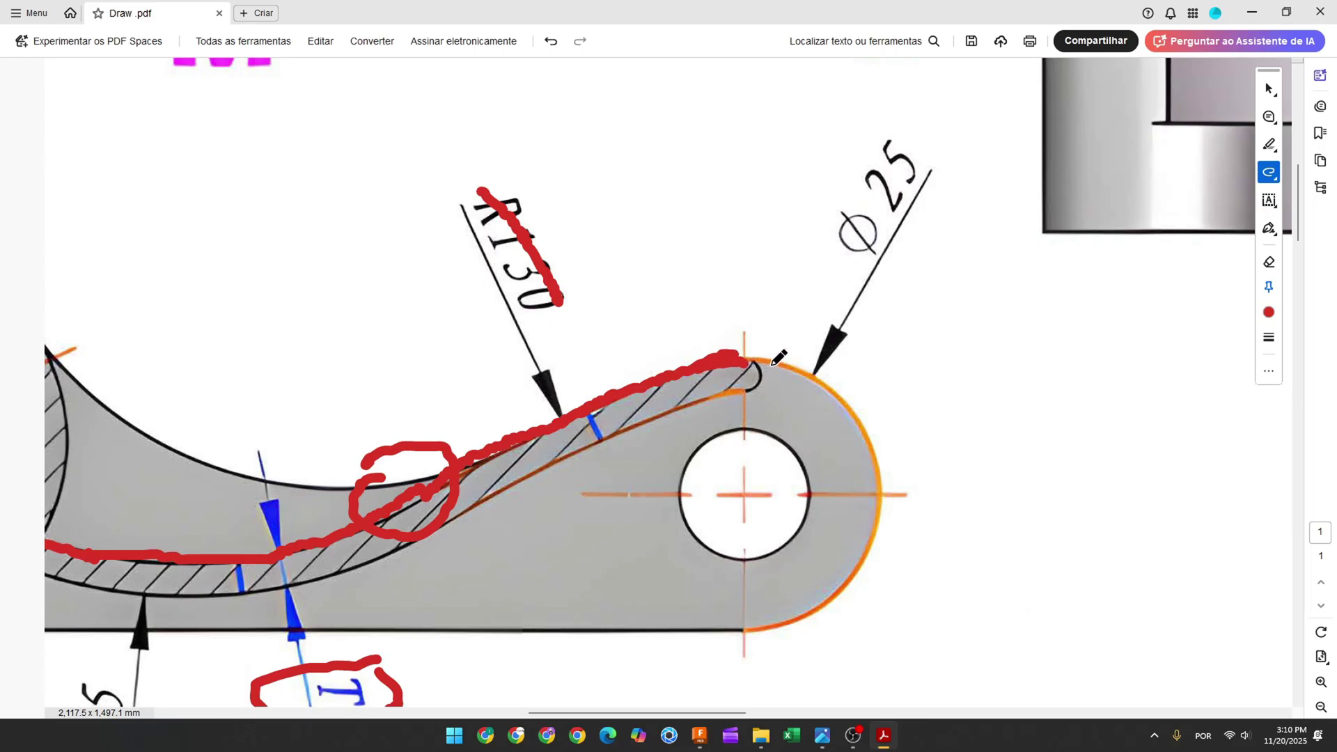
mouse_move(773, 362)
mouse_down()
mouse_move(843, 387)
mouse_move(881, 451)
mouse_move(885, 528)
mouse_move(848, 595)
mouse_move(794, 644)
mouse_up()
Step: Switch to Fusion and draw two connected 3-point arcs from the central boss centre to the projected arc's endpoint on the right boss
click(699, 735)
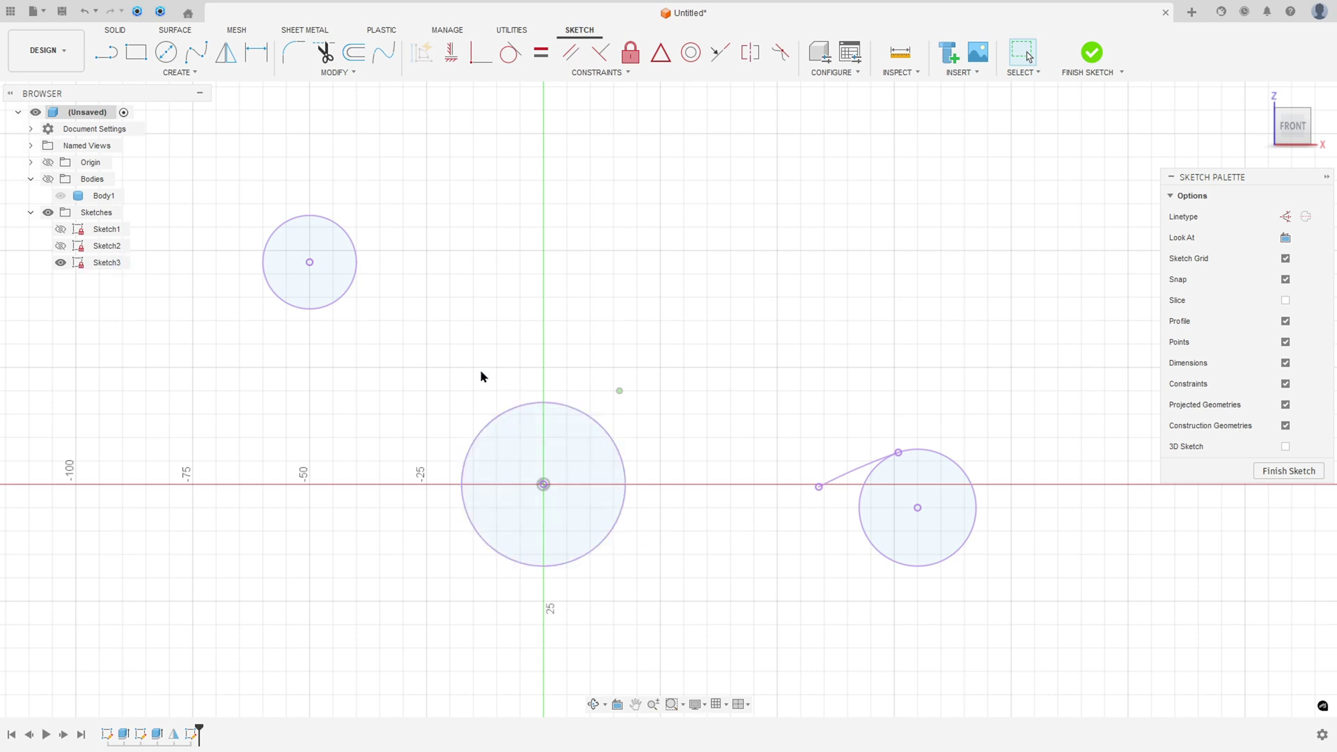
click(178, 73)
mouse_move(156, 127)
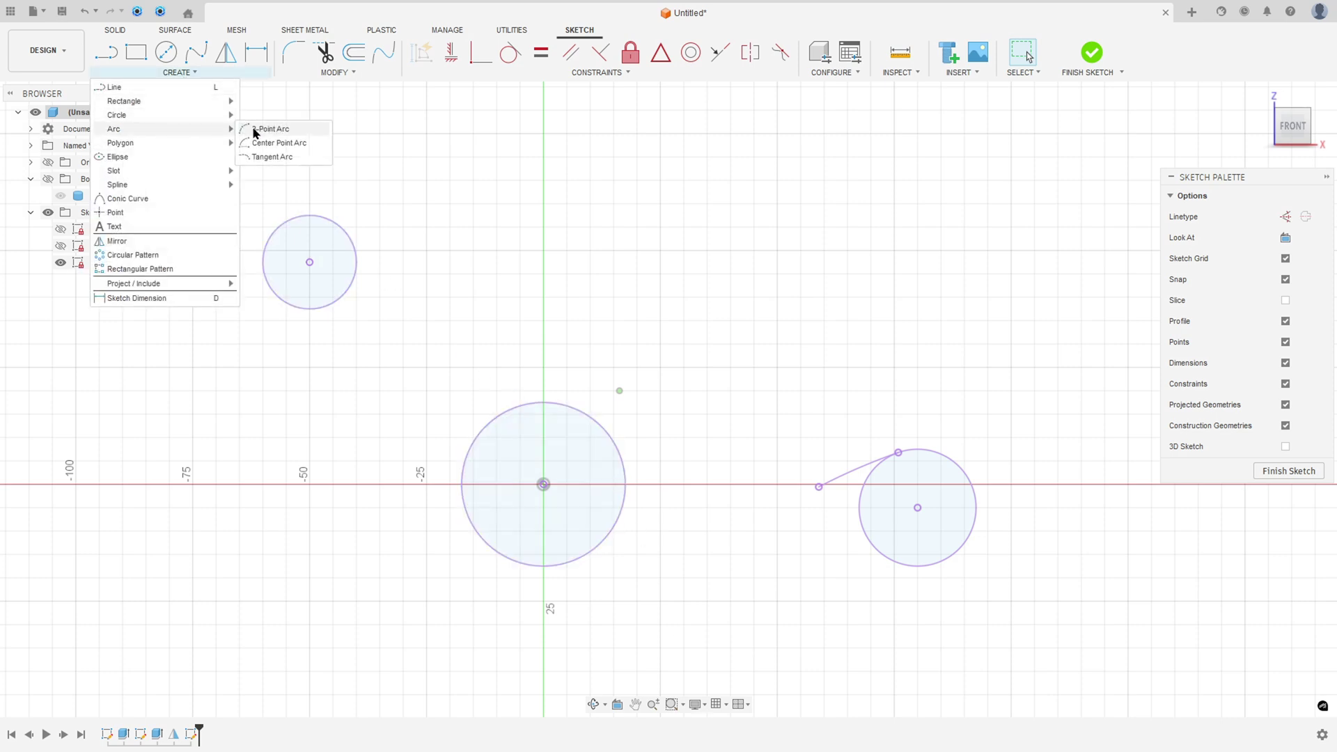
click(273, 142)
click(543, 483)
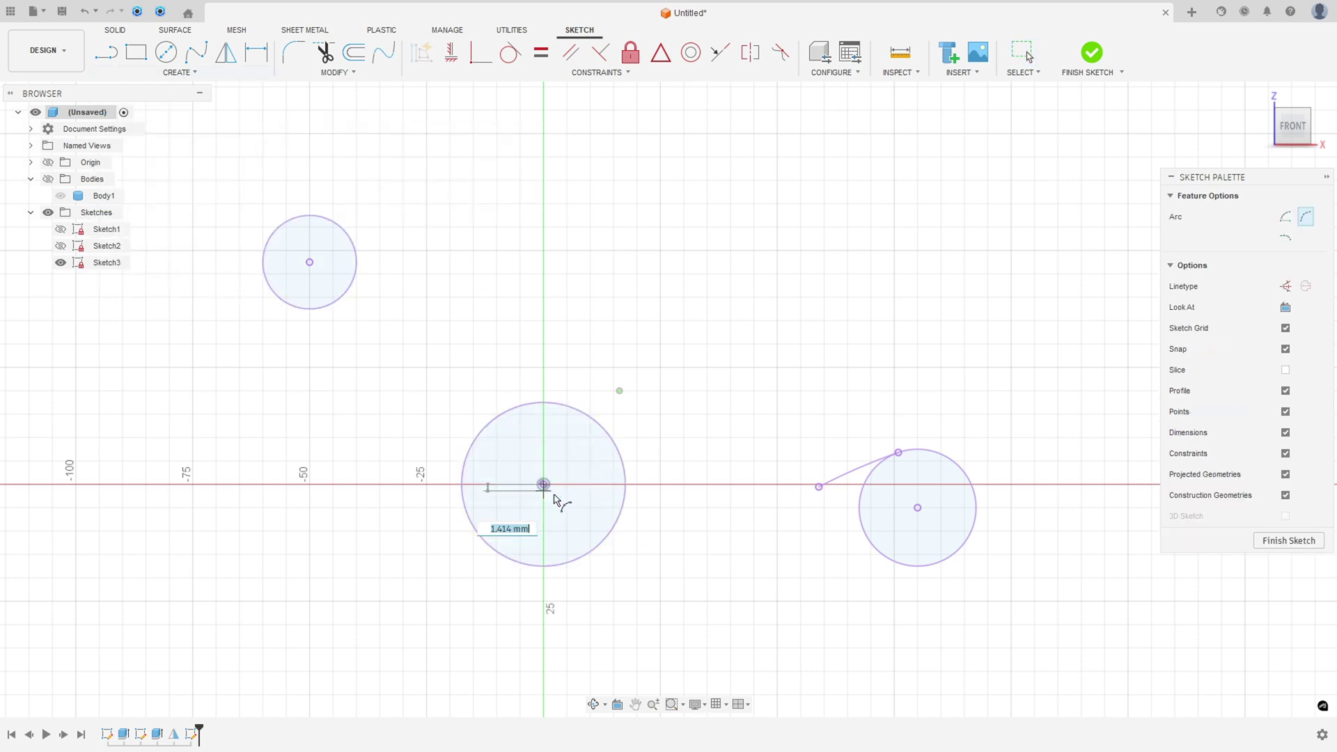
click(735, 525)
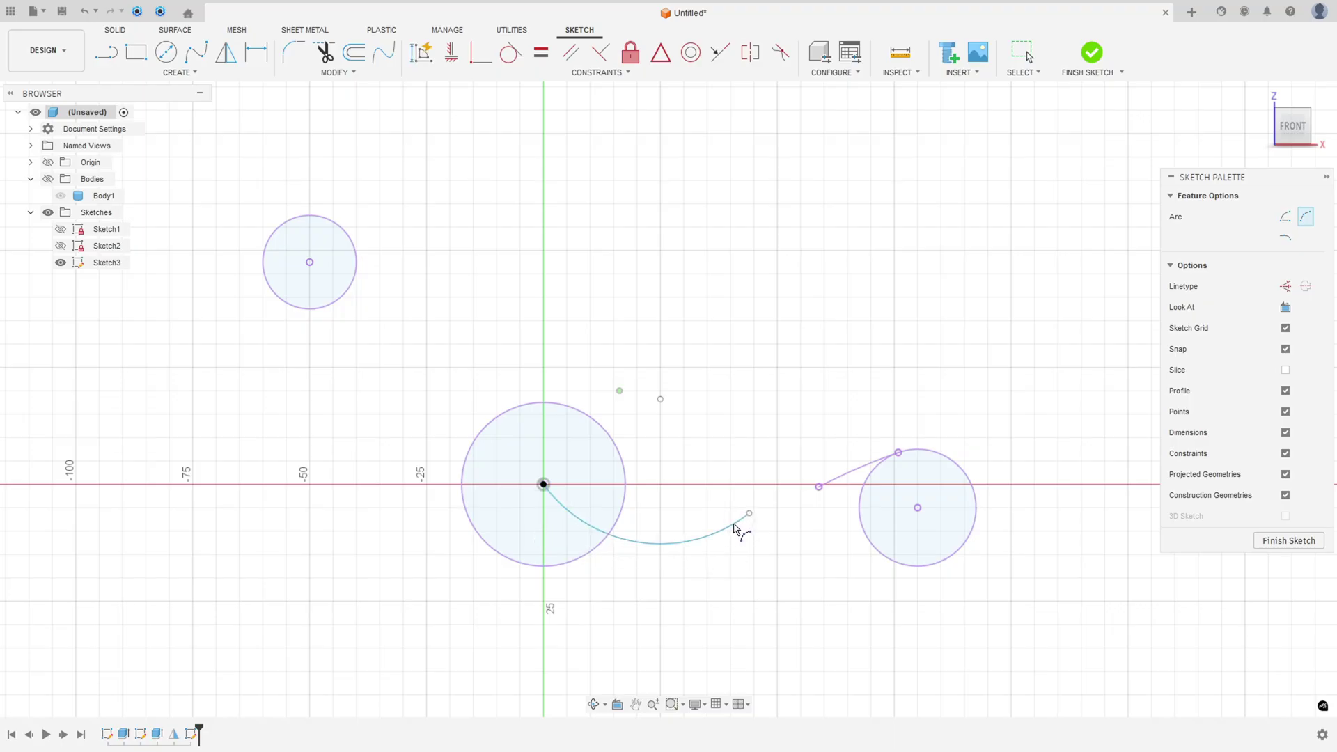
click(898, 453)
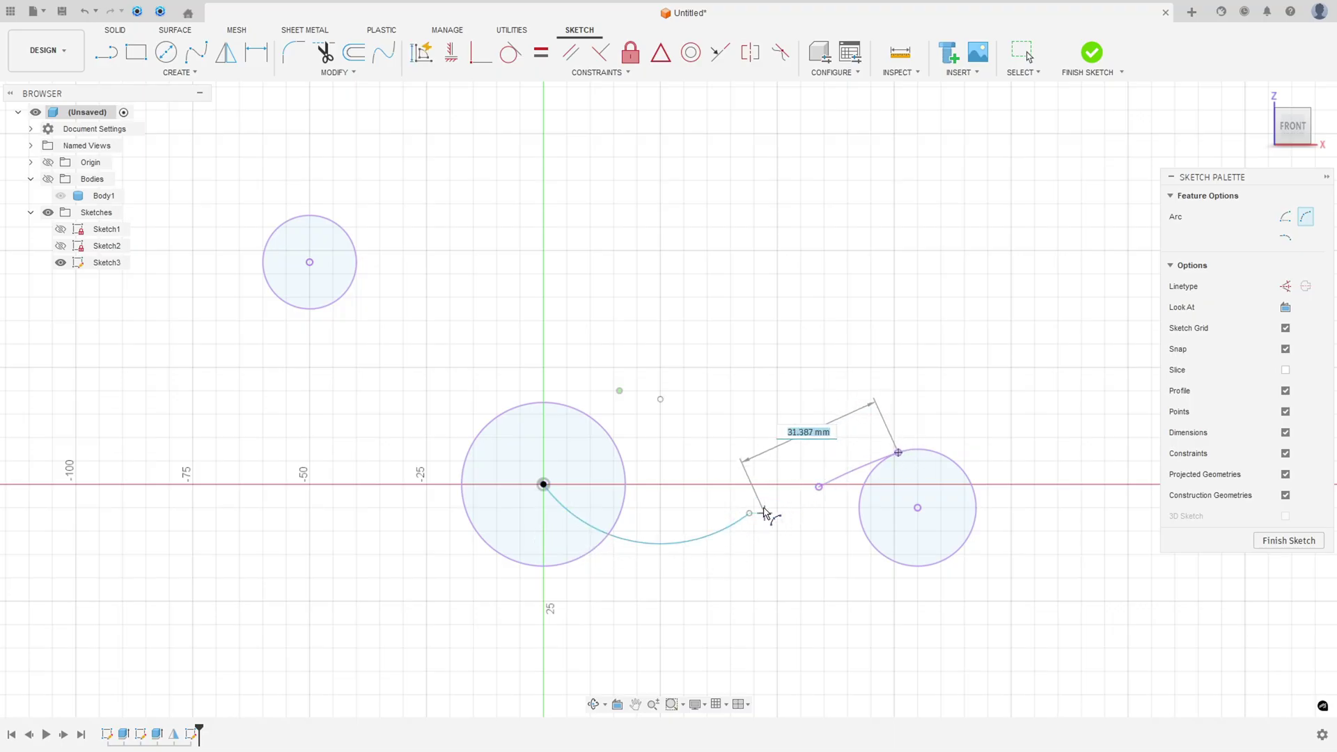
click(767, 510)
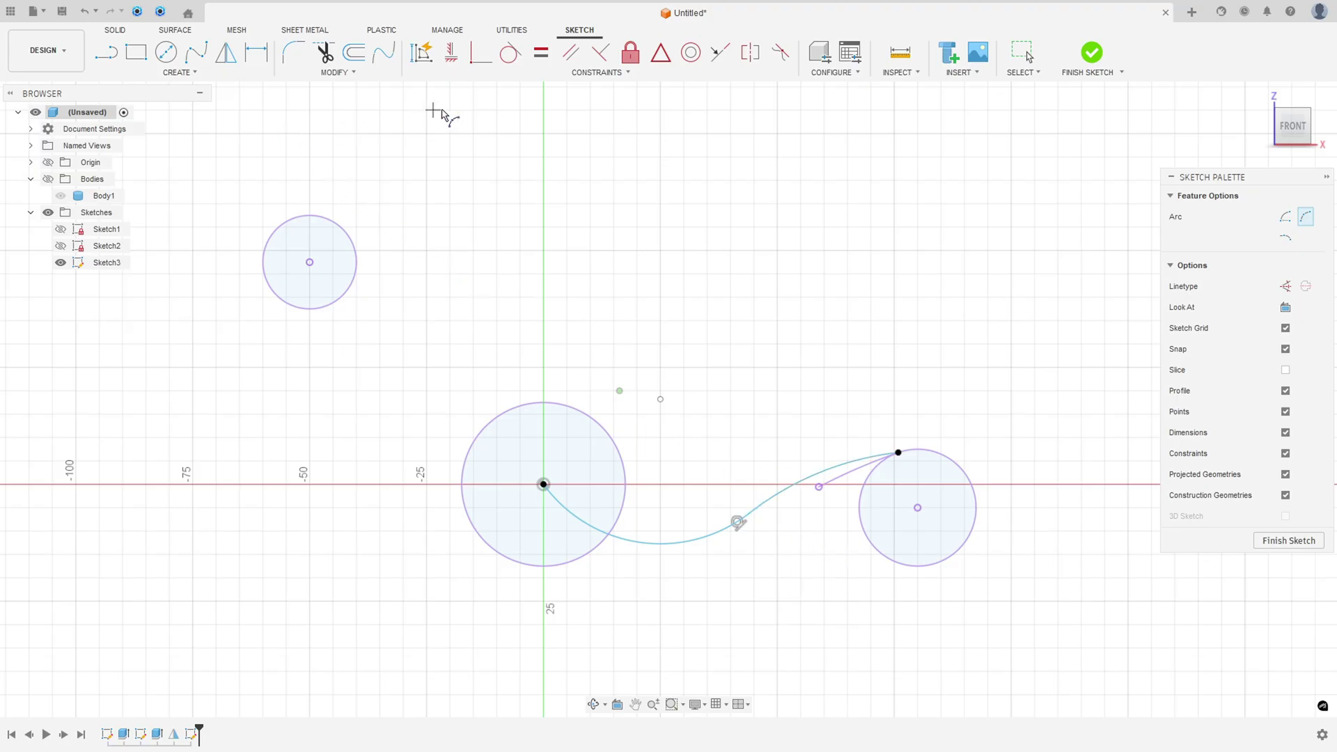
Step: Make the second arc concentric with the projected arc that meets the right boss
click(509, 52)
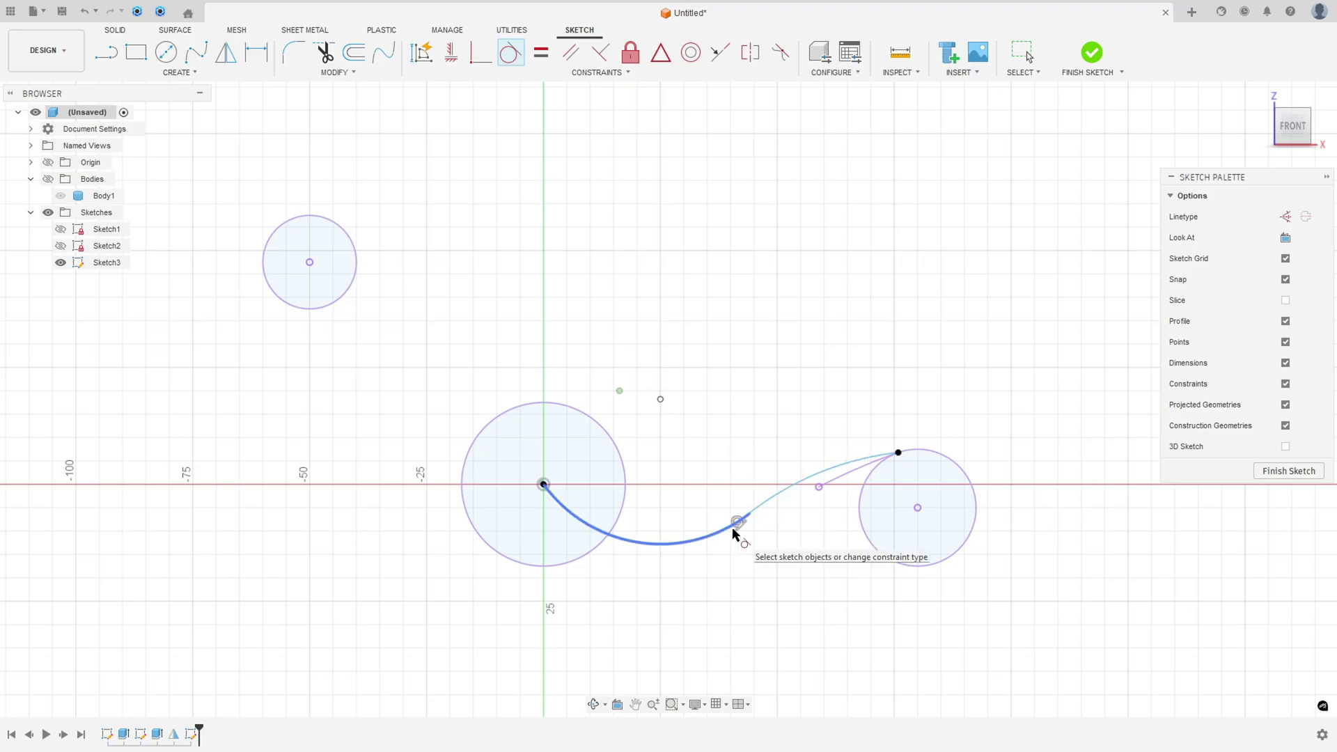
click(690, 53)
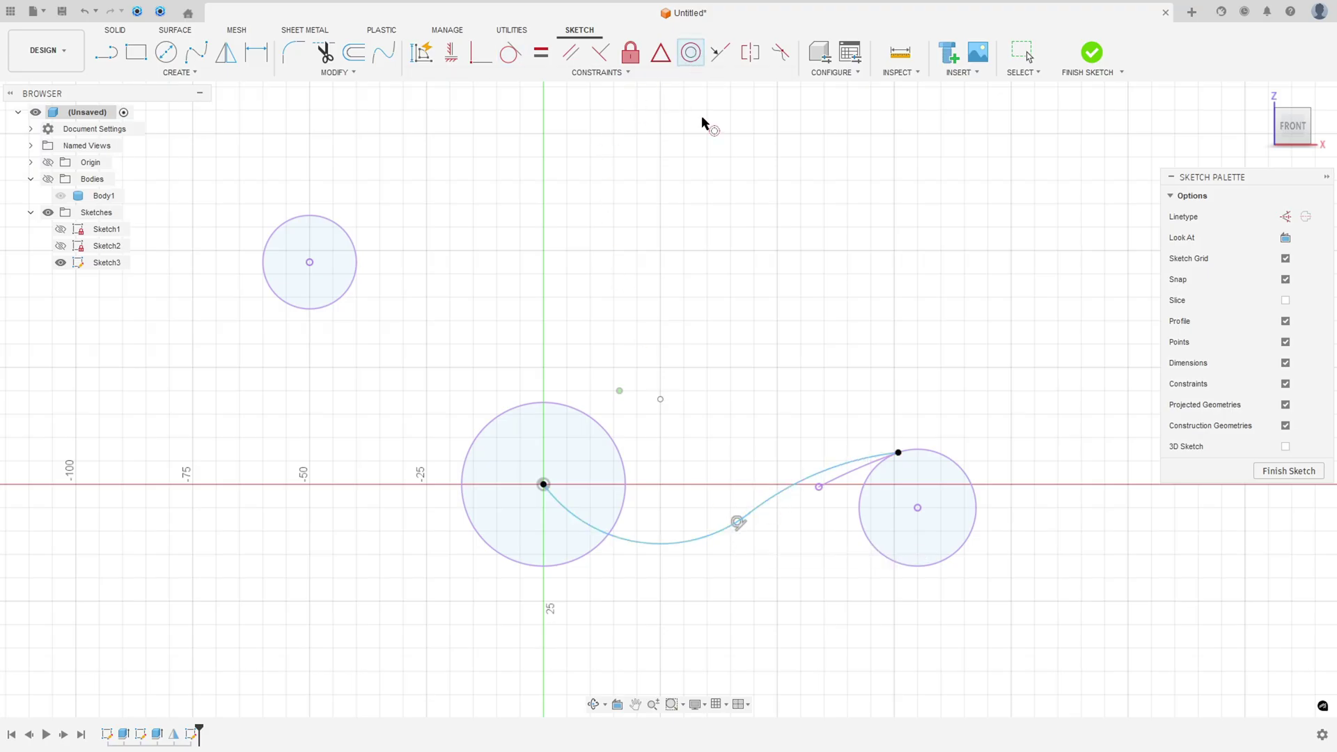
click(827, 474)
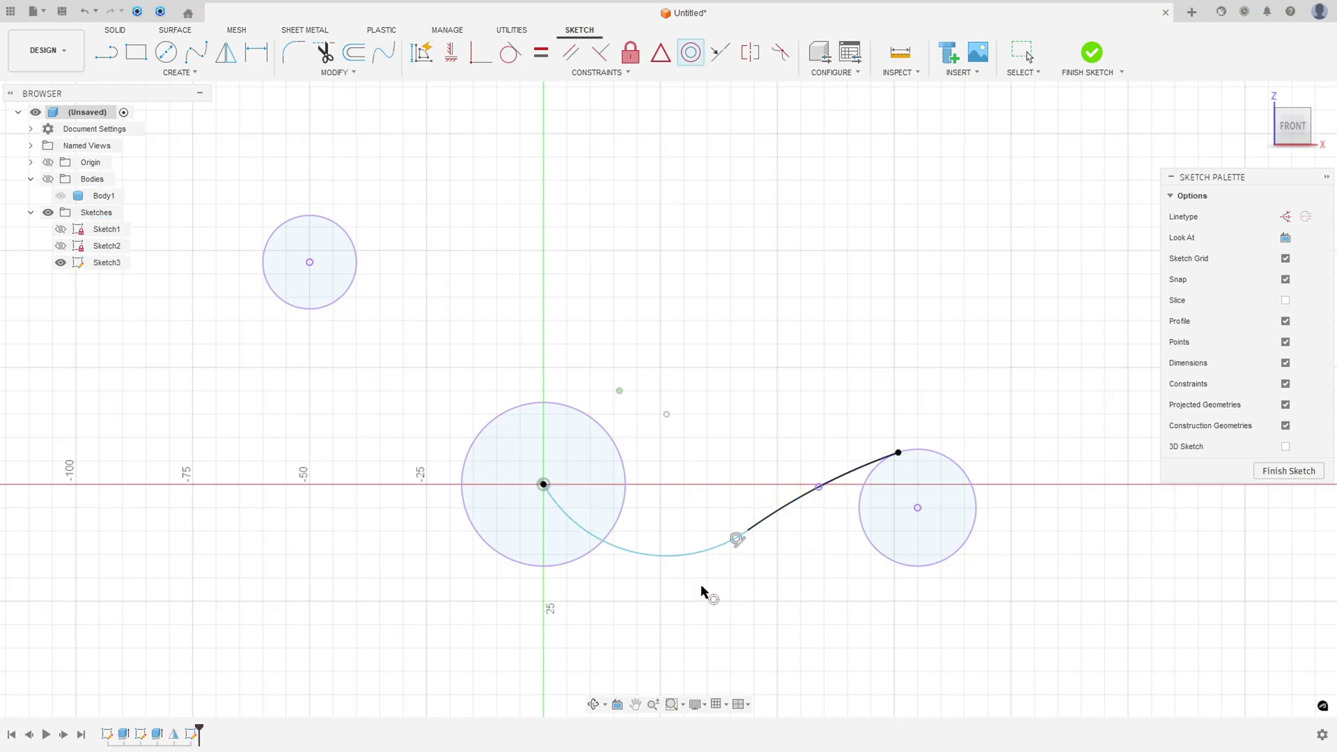
Step: Draw a centre point arc about the right boss centre, from the second arc's endpoint to the top of the boss circle
scroll(781, 565, up, 2)
middle_drag(843, 532, 676, 516)
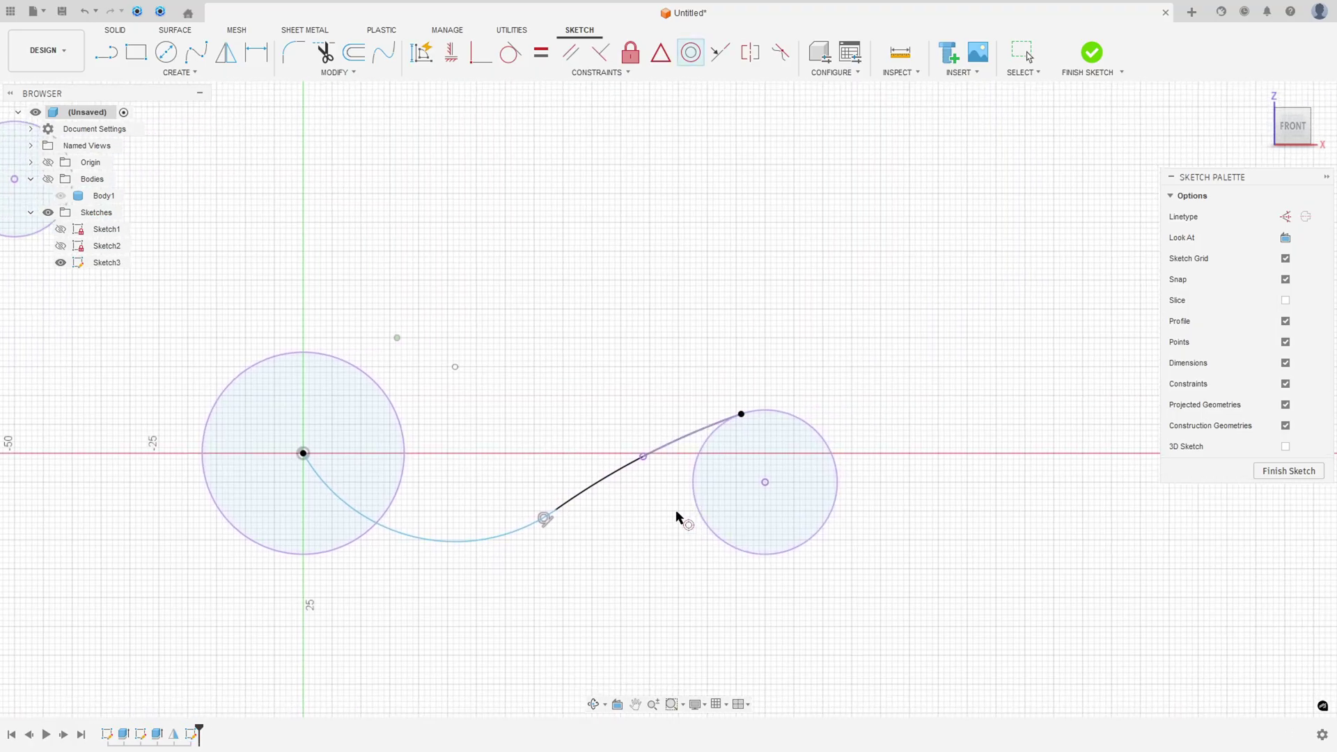
click(182, 73)
mouse_move(154, 134)
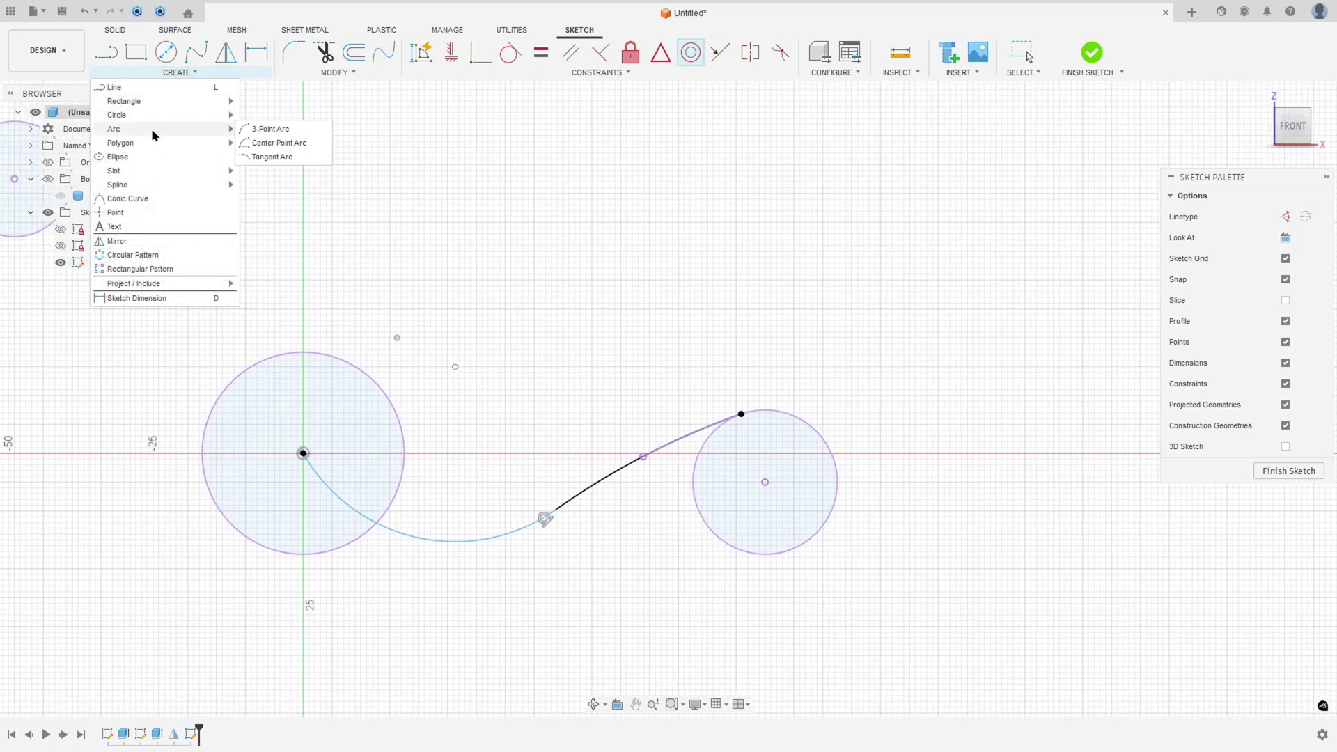
click(275, 143)
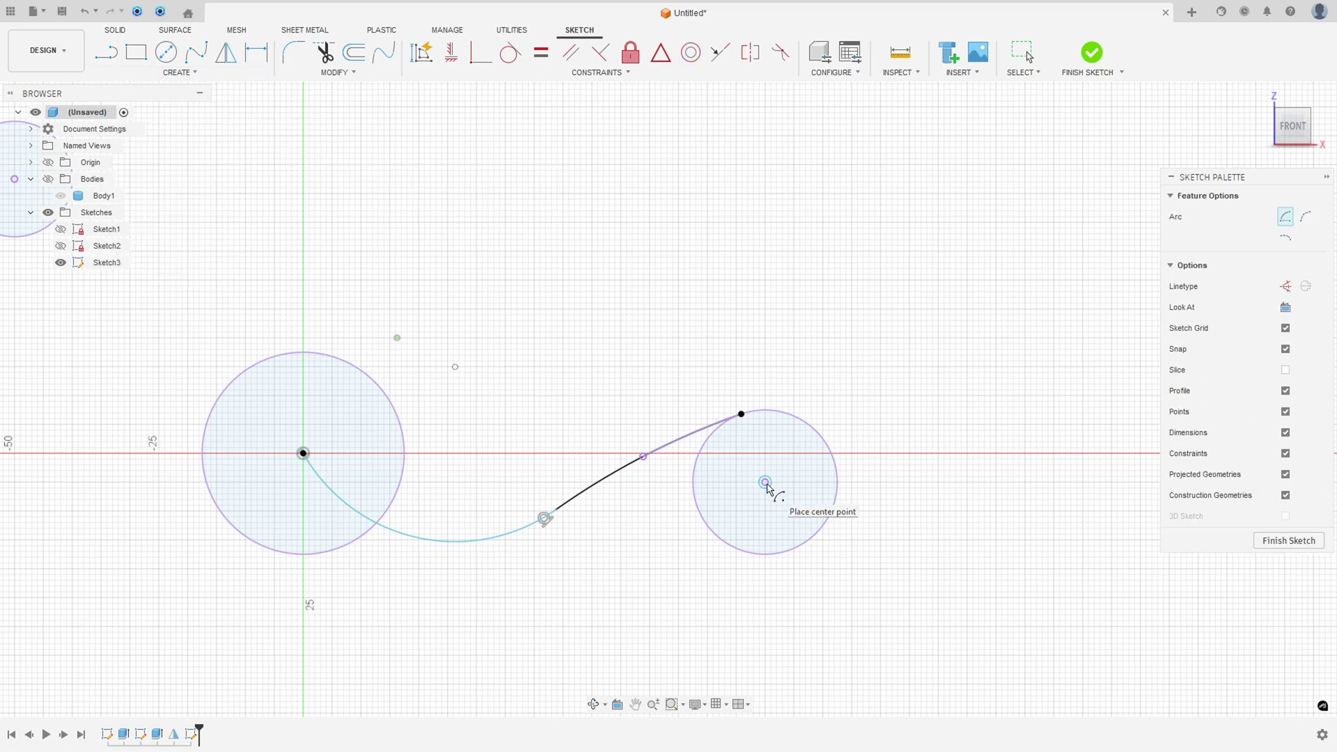
click(766, 483)
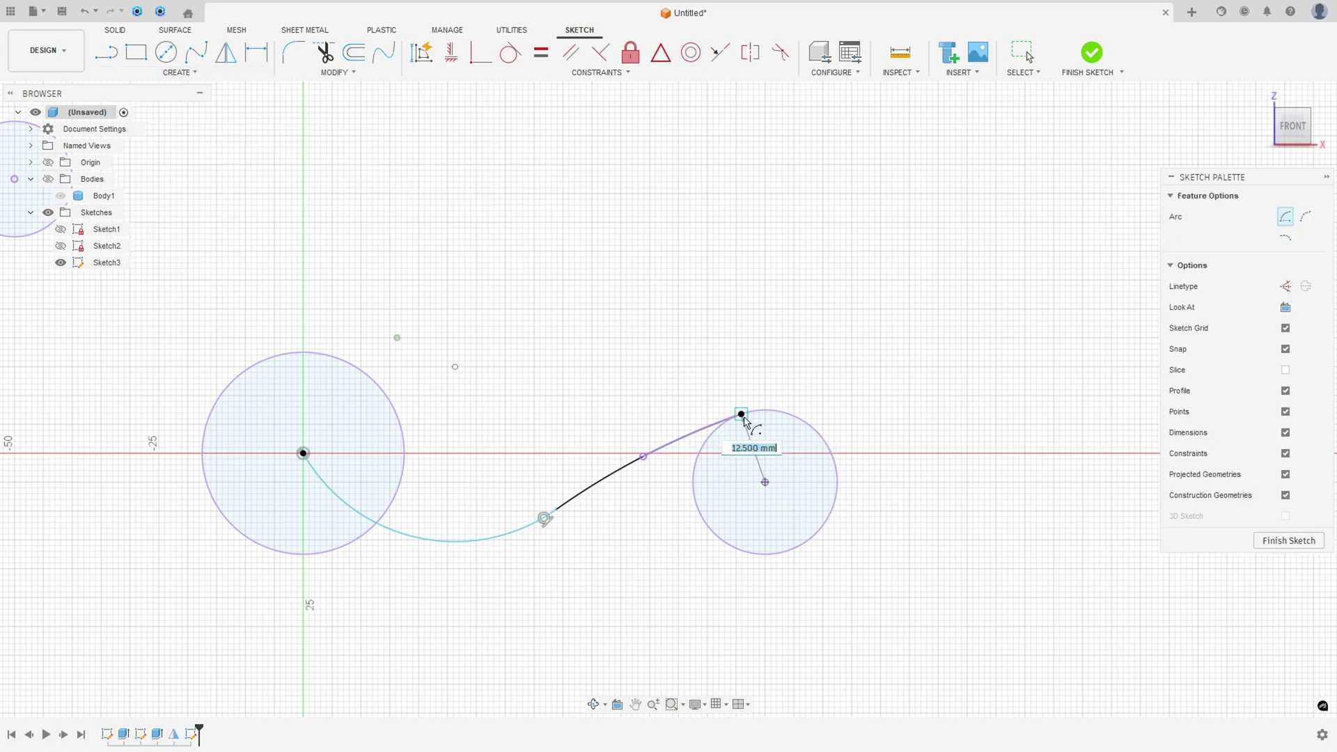
click(741, 415)
click(766, 411)
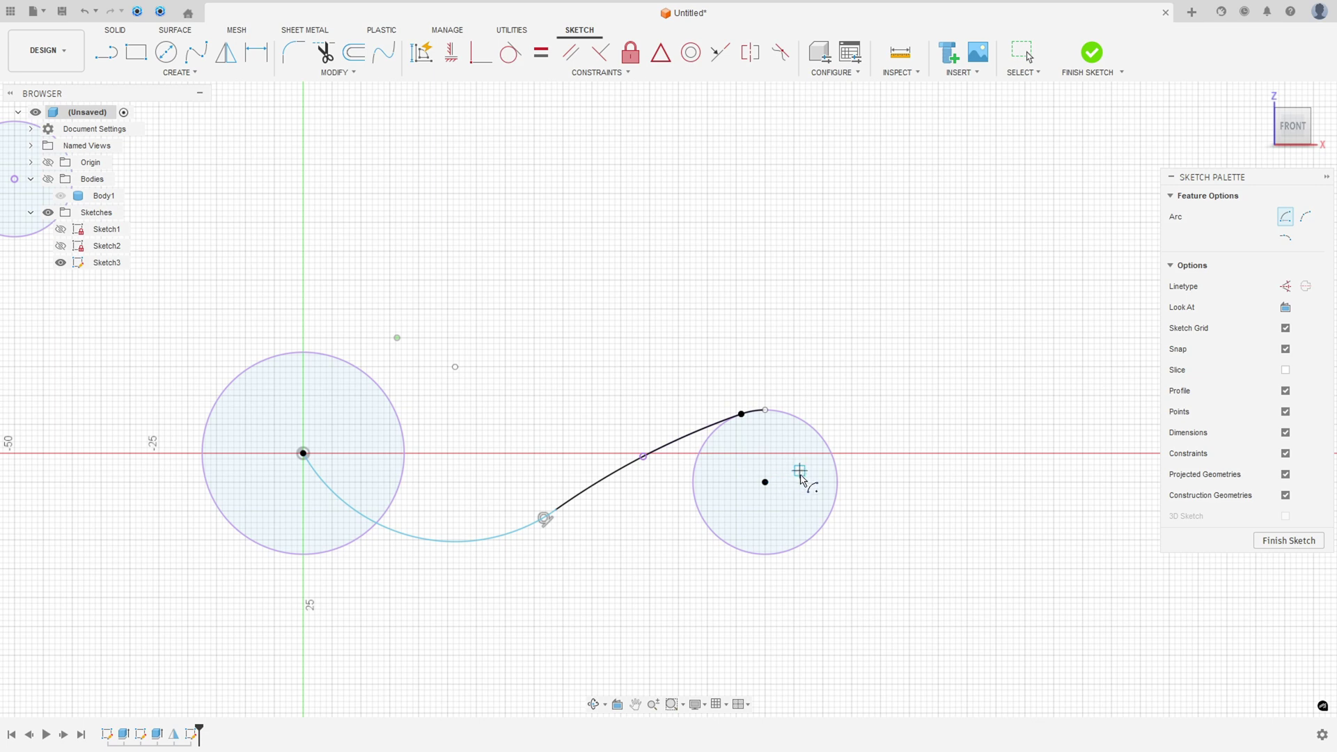
key(Escape)
Step: Try to make the short arc concentric with the projected right boss circle
scroll(763, 411, up, 3)
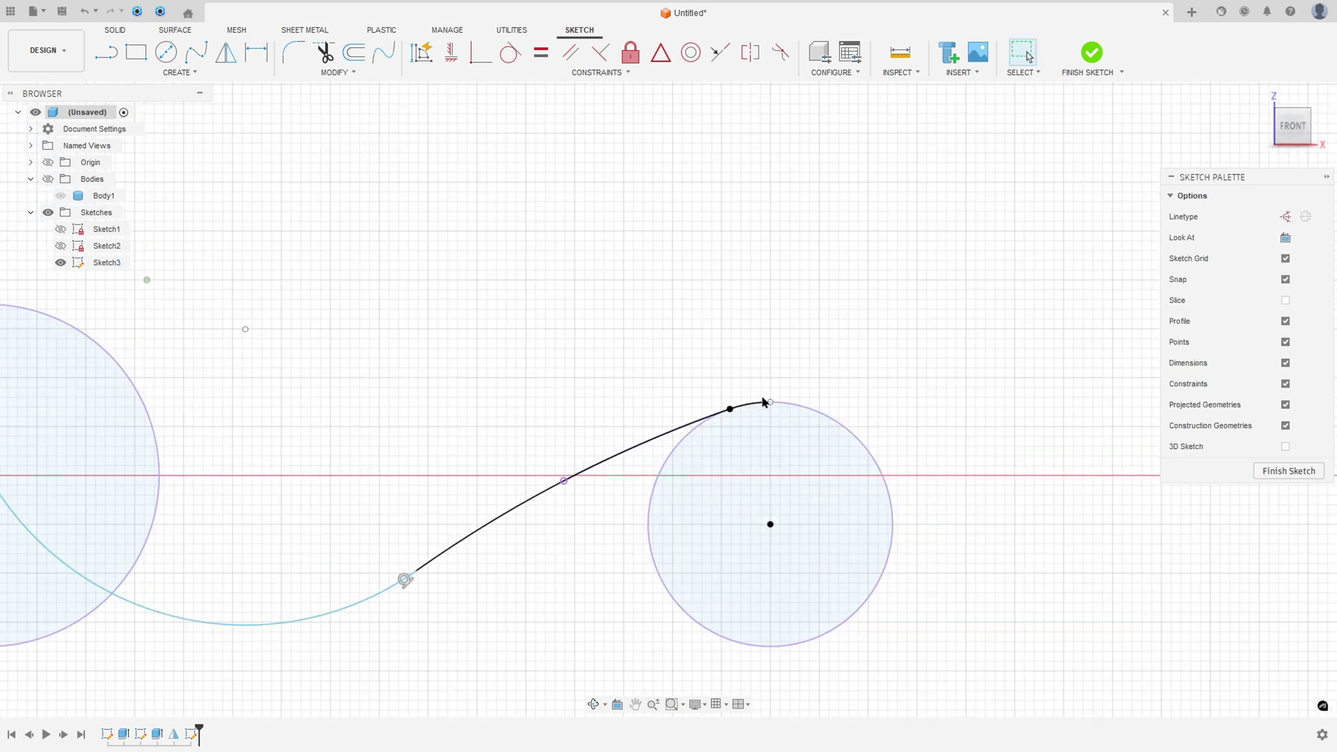
click(754, 407)
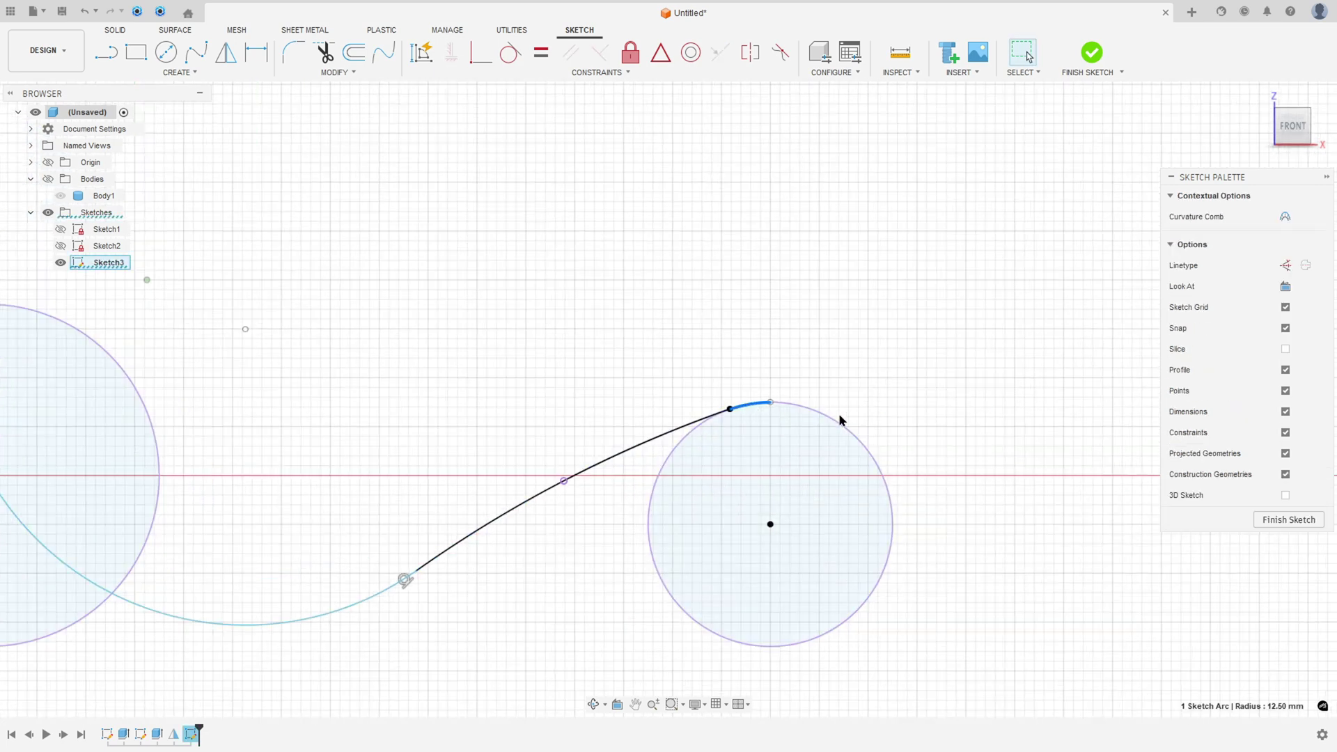
click(691, 54)
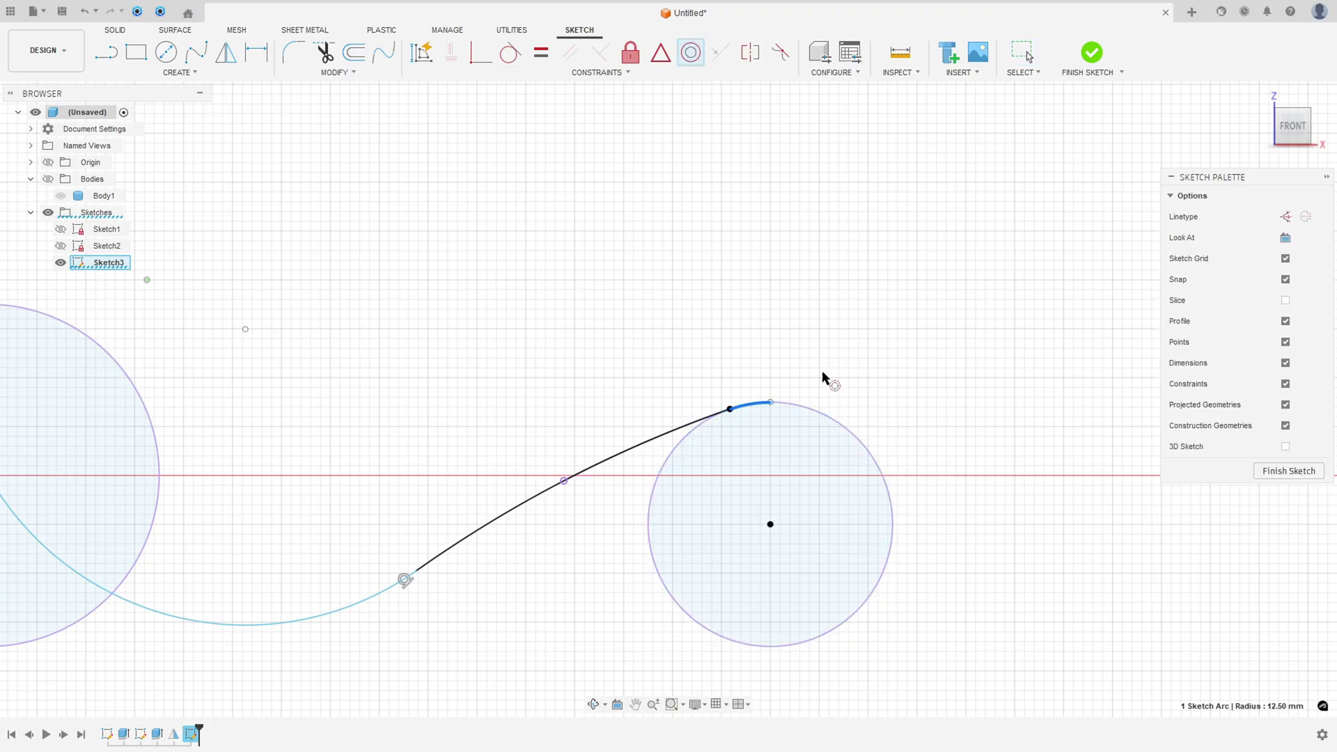
click(866, 449)
key(Escape)
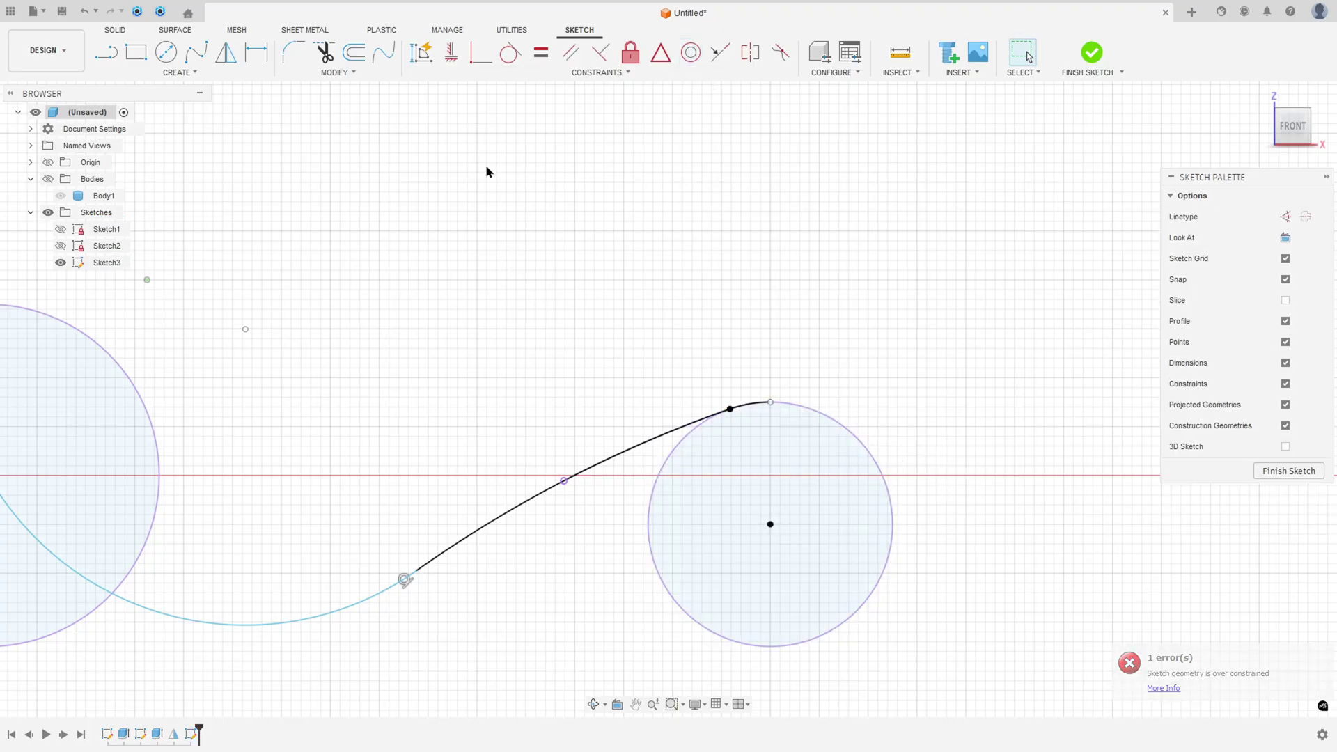
Step: Constrain the short arc's free endpoint vertically to the right boss centre, and hide the projected geometries
click(452, 56)
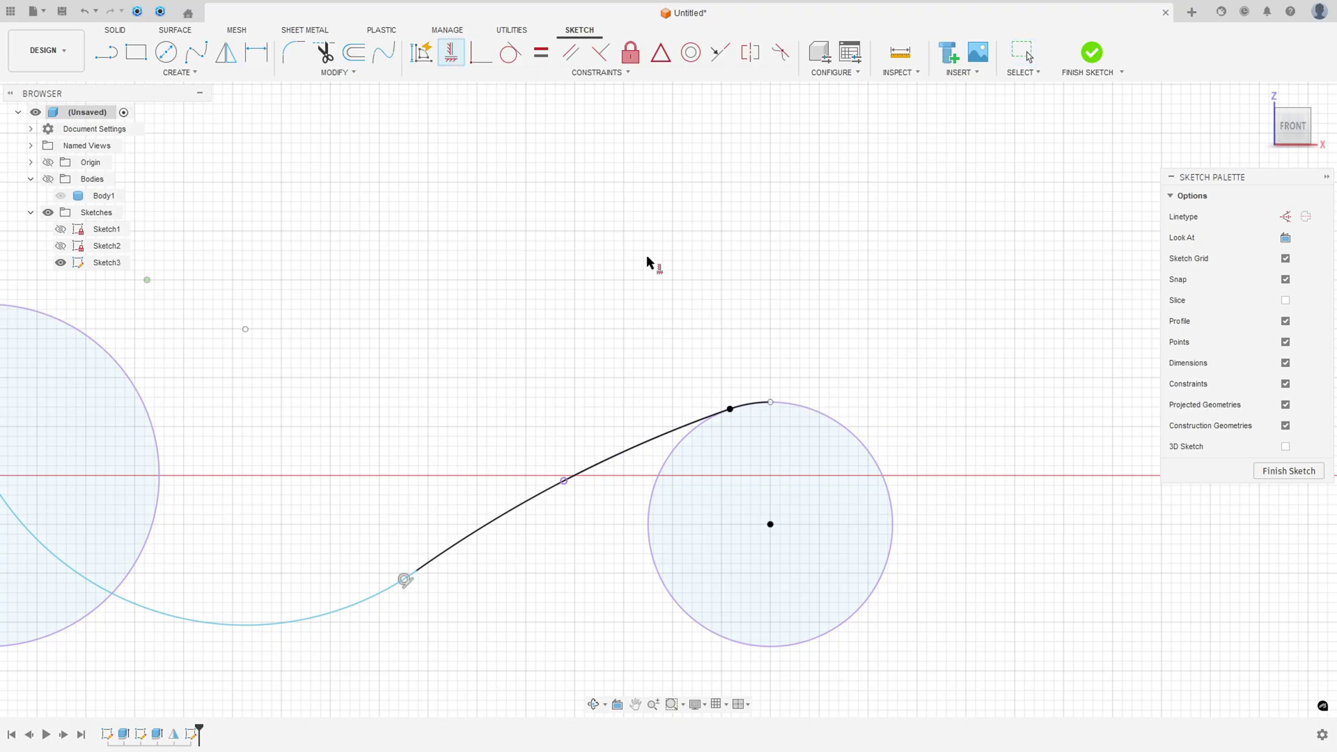
click(770, 402)
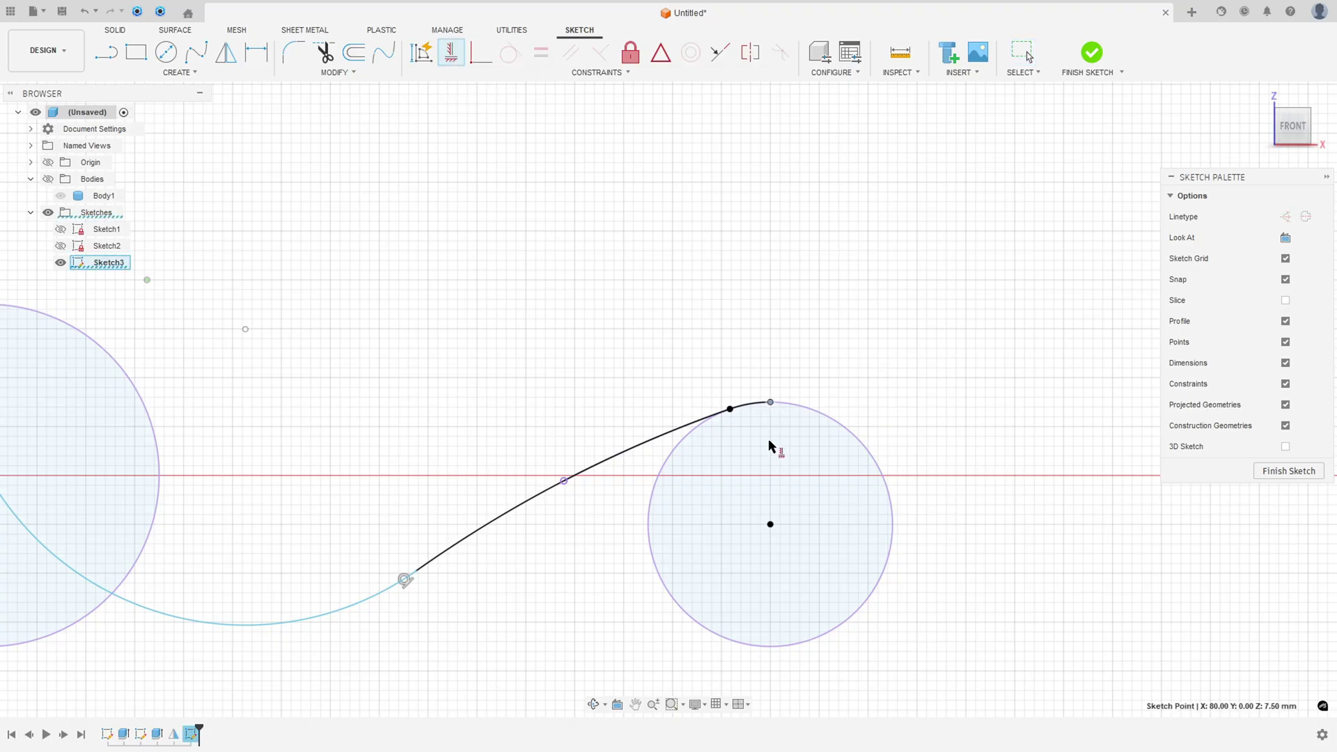
click(770, 526)
scroll(632, 606, down, 1)
scroll(672, 492, up, 1)
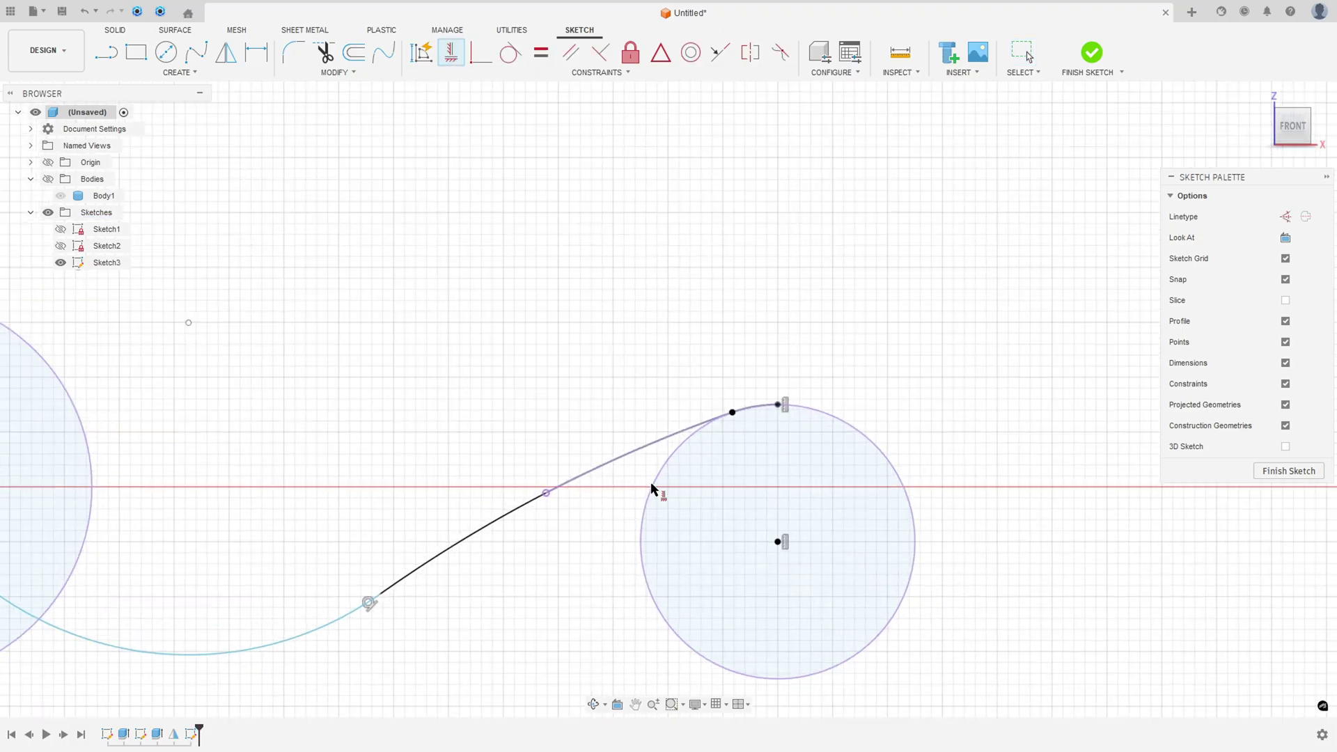
click(1285, 406)
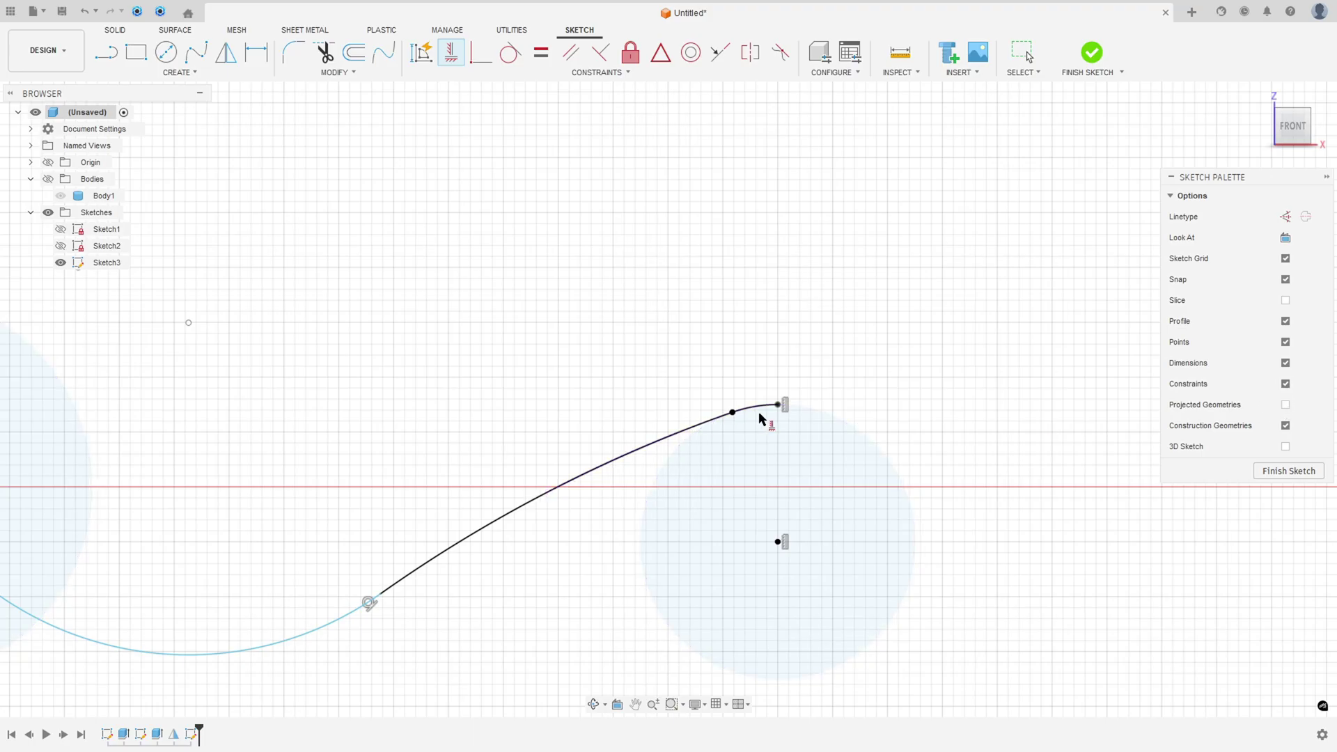
scroll(451, 563, down, 2)
middle_drag(373, 591, 531, 493)
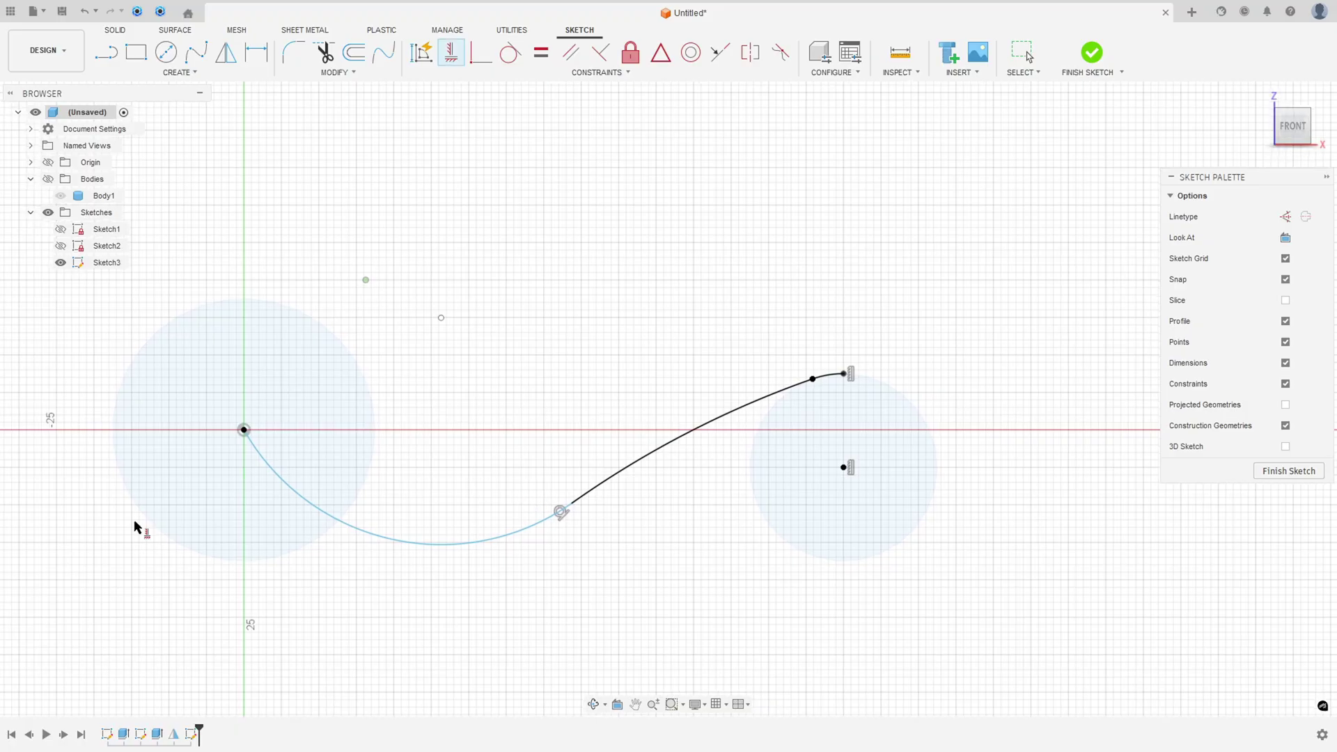
Step: Switch to the PDF drawing, mark the right web's lower edge in section M in red, and cross out R45
key(alt+Tab)
ctrl+scroll(339, 552, down, 1)
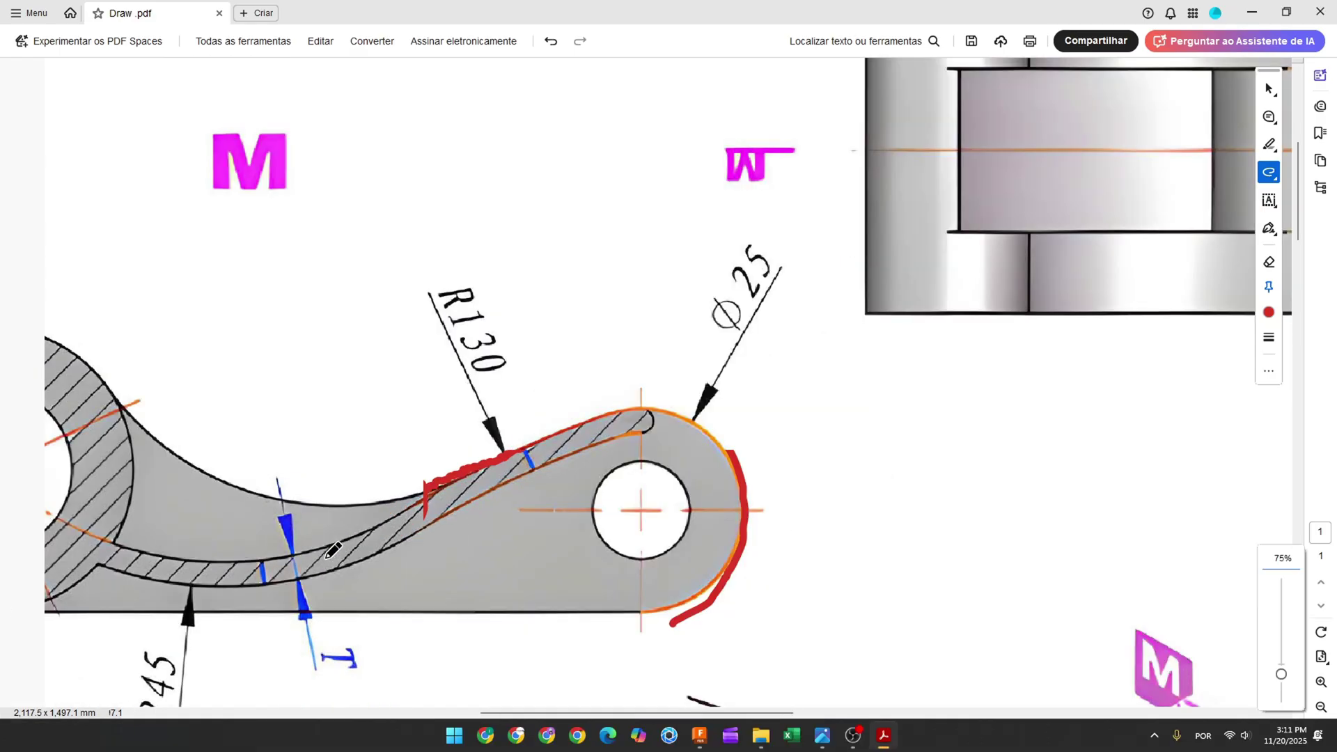
ctrl+scroll(311, 554, down, 1)
drag(181, 583, 283, 582)
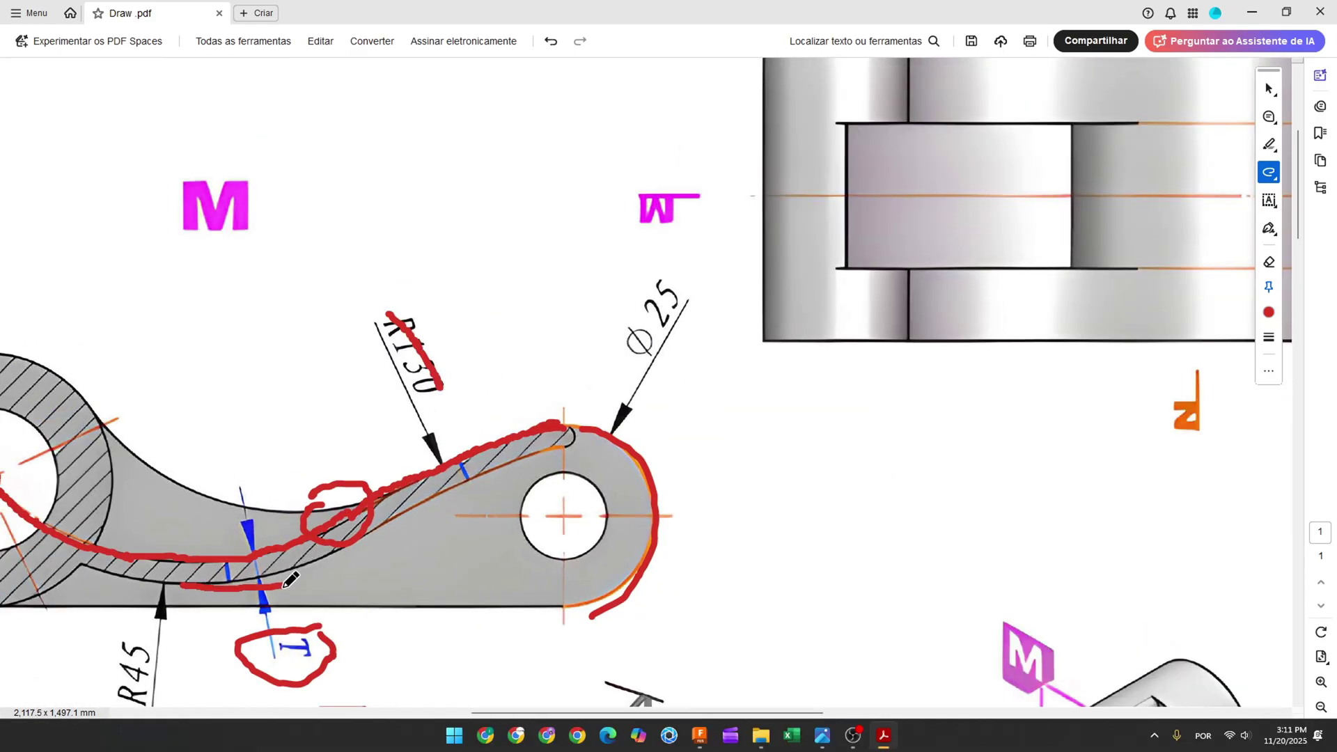
scroll(324, 593, down, 2)
scroll(327, 592, down, 1)
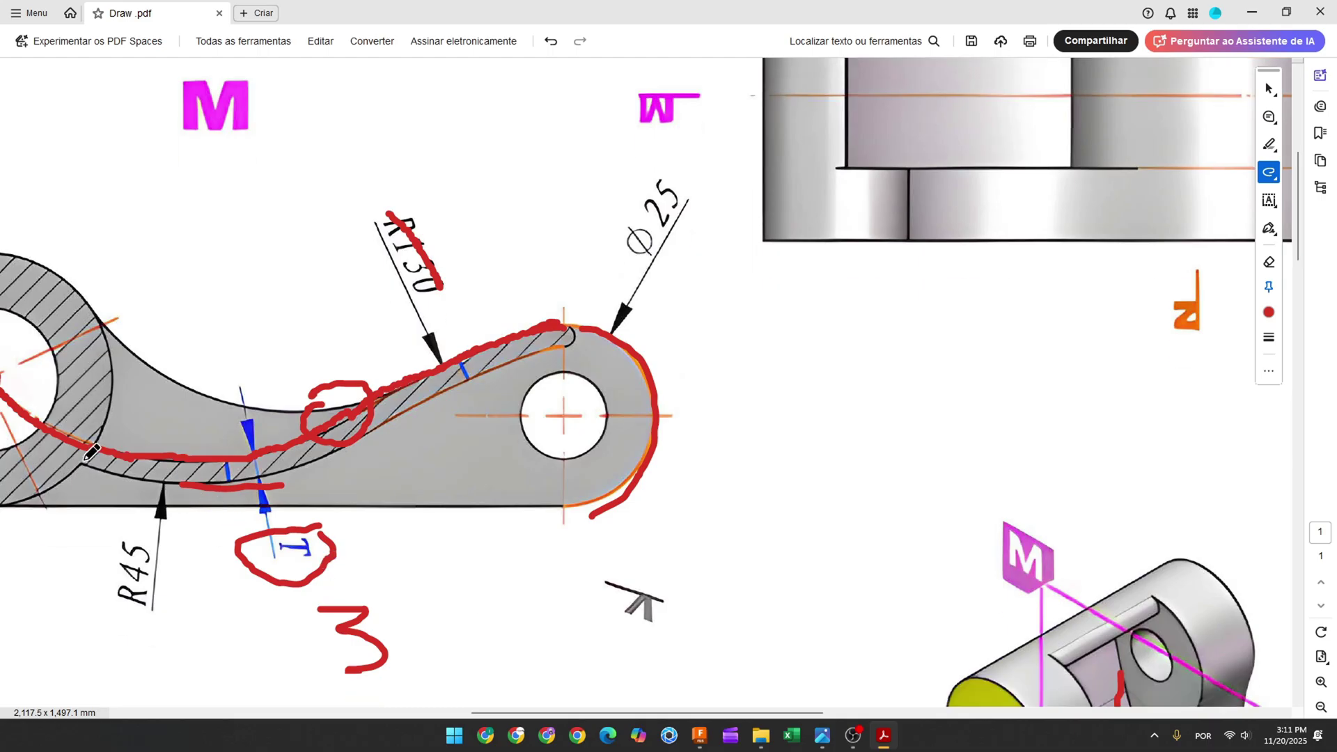
drag(94, 465, 235, 486)
drag(143, 531, 147, 625)
ctrl+scroll(350, 566, down, 3)
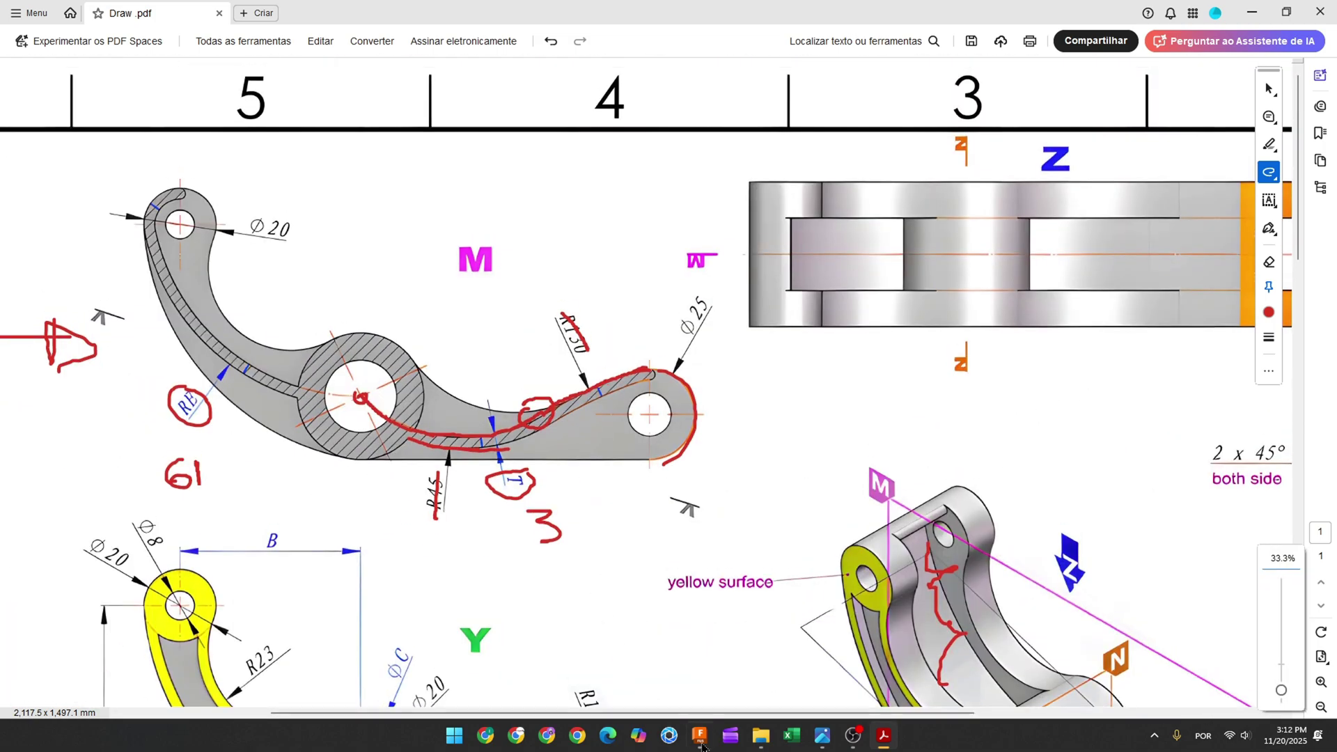
Step: Switch back to Fusion and offset the right web's three connected arcs 3 mm downward
click(700, 735)
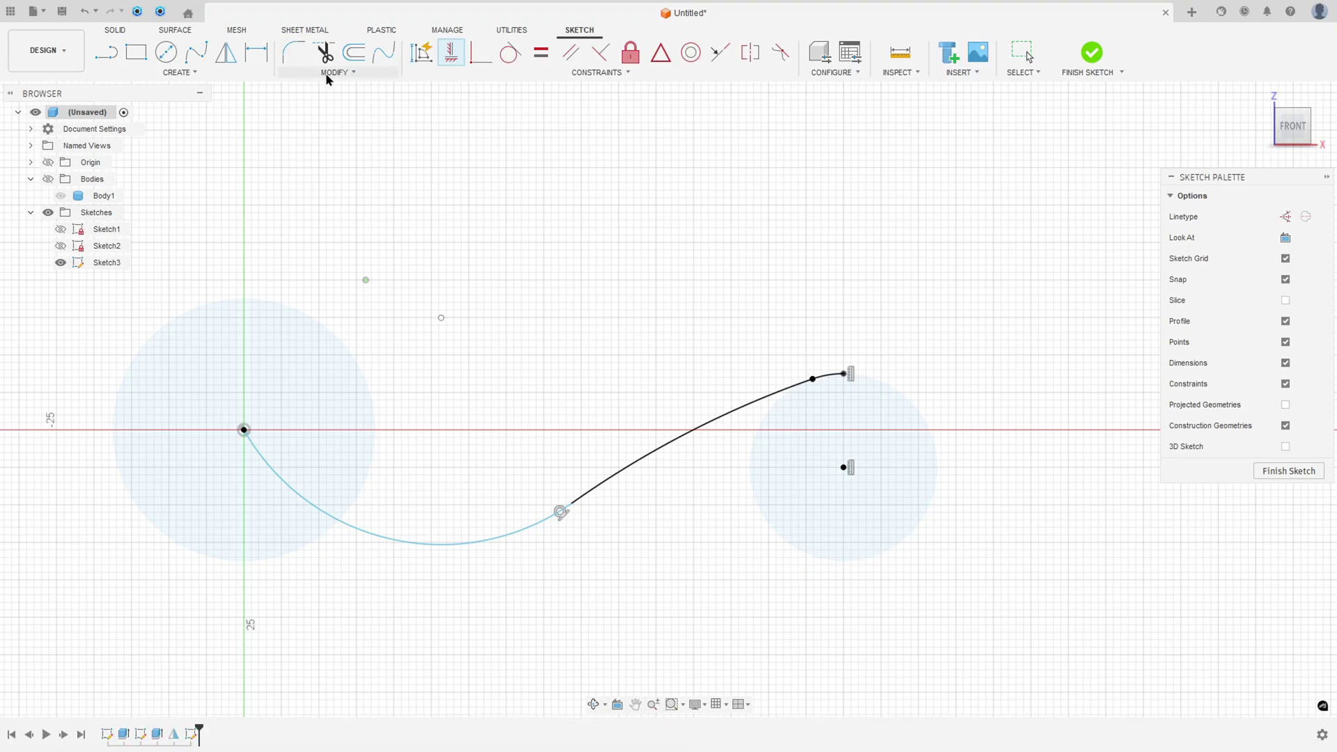
click(353, 52)
click(557, 510)
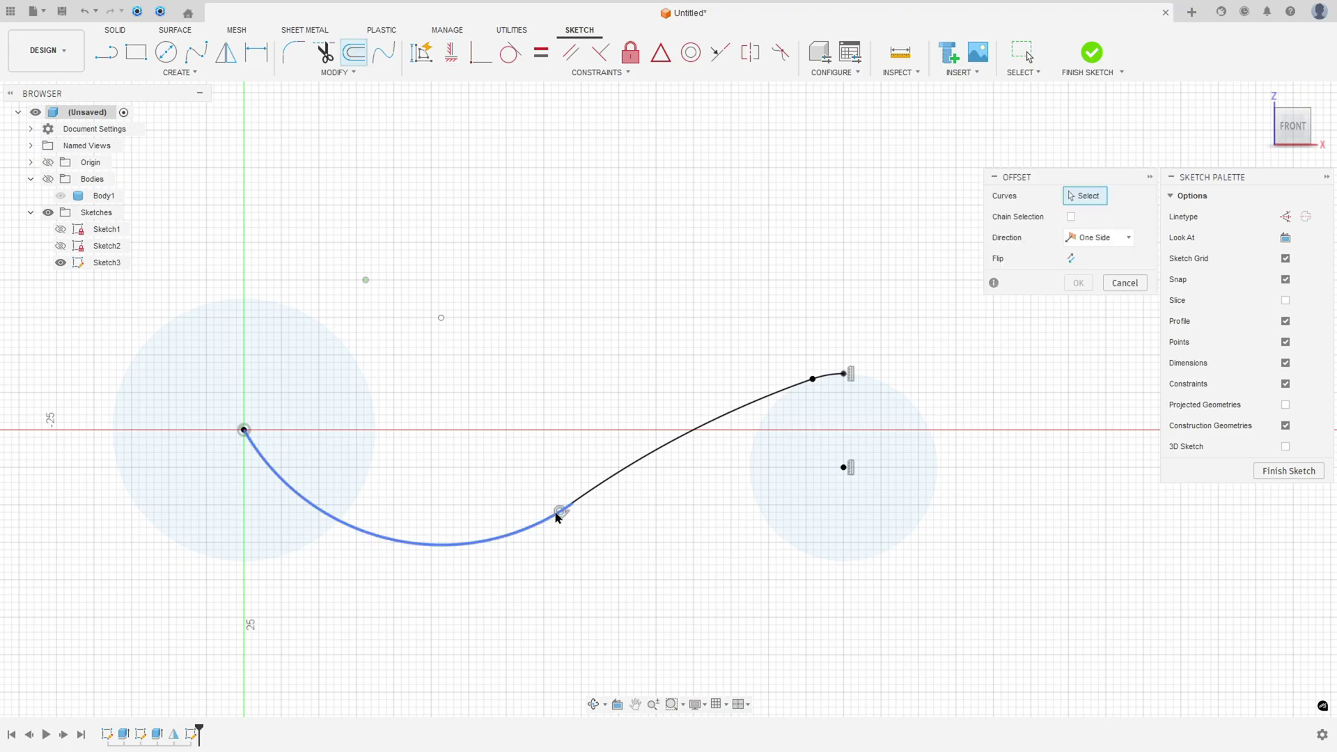
click(760, 395)
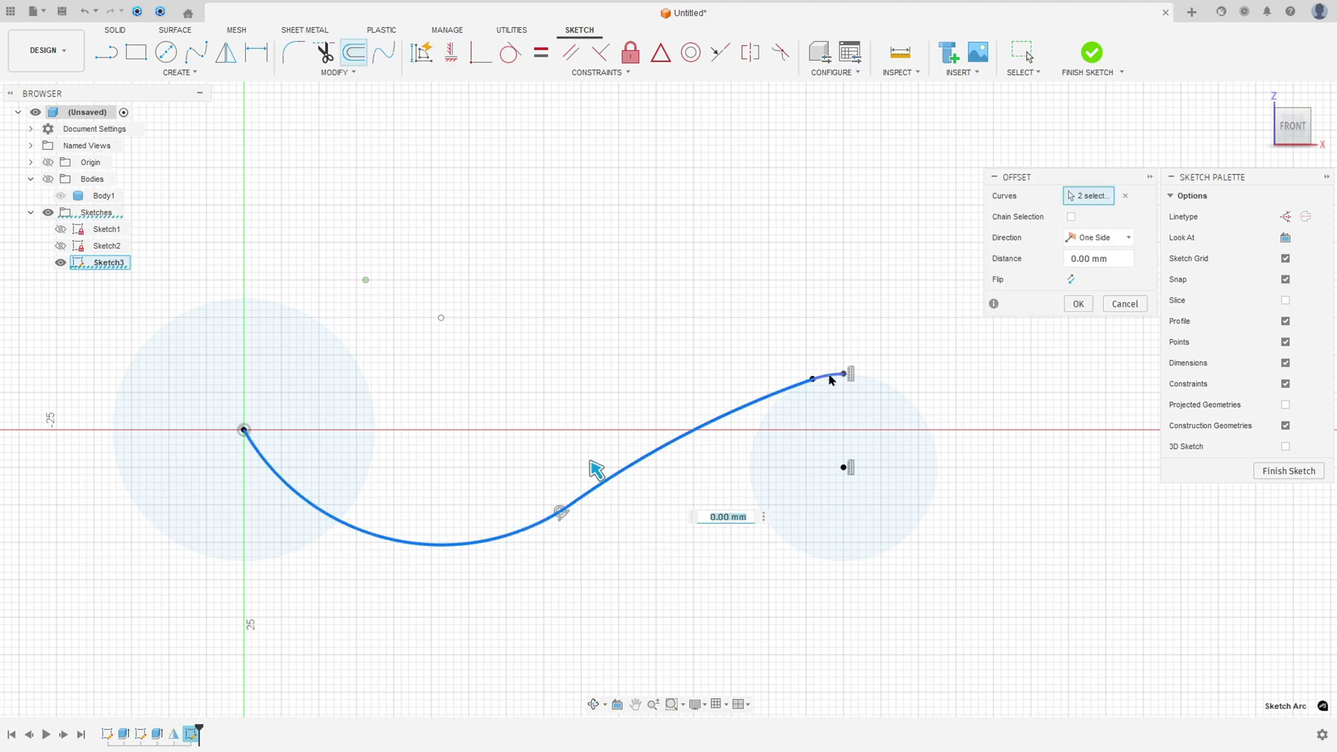
click(830, 378)
drag(826, 359, 836, 398)
text(-3)
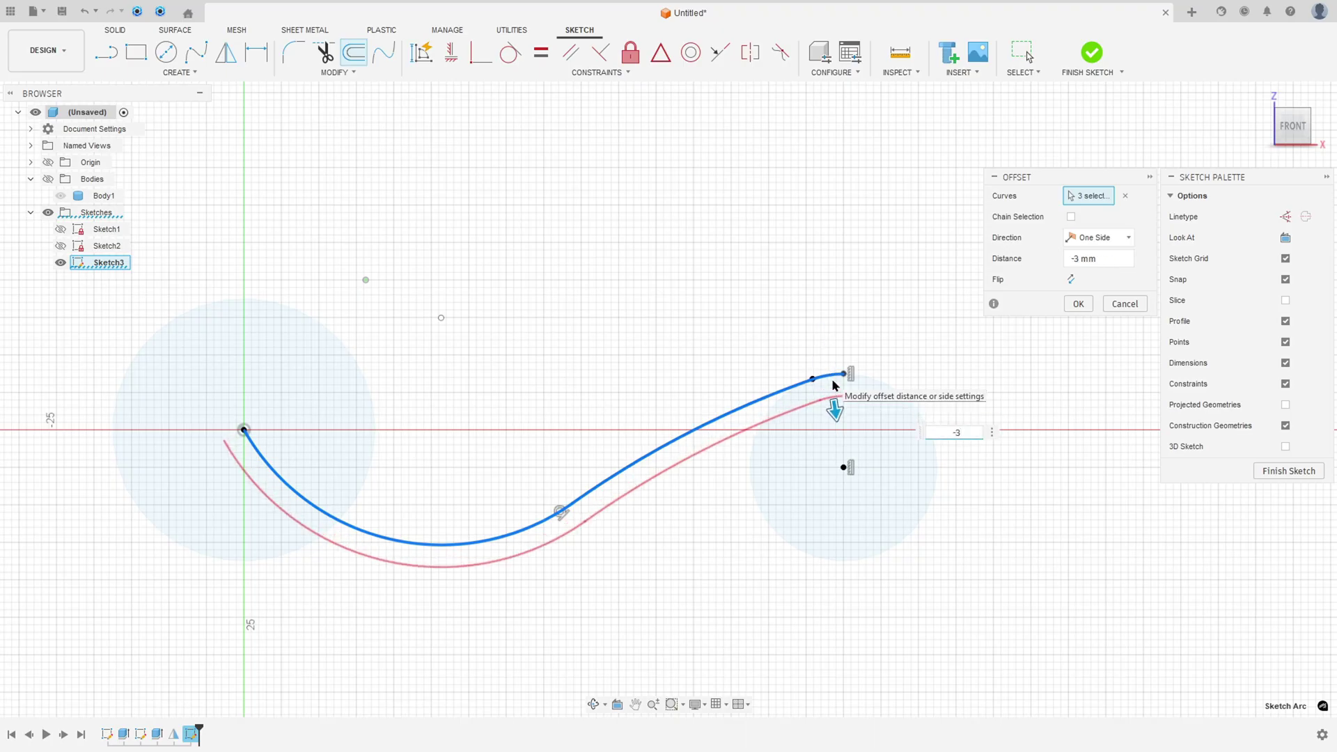
key(Return)
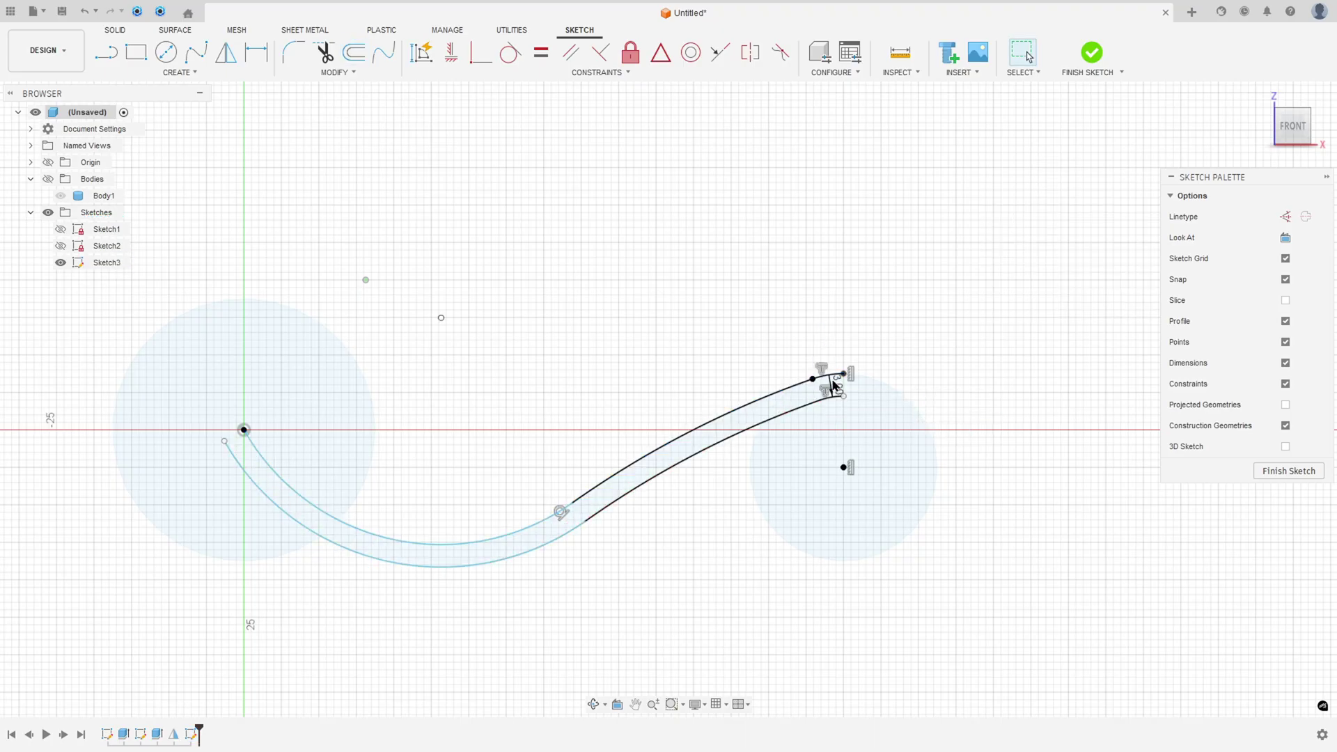
Step: Dimension the radius of the right web's lower offset arc nearest the central boss as 45 mm
click(254, 50)
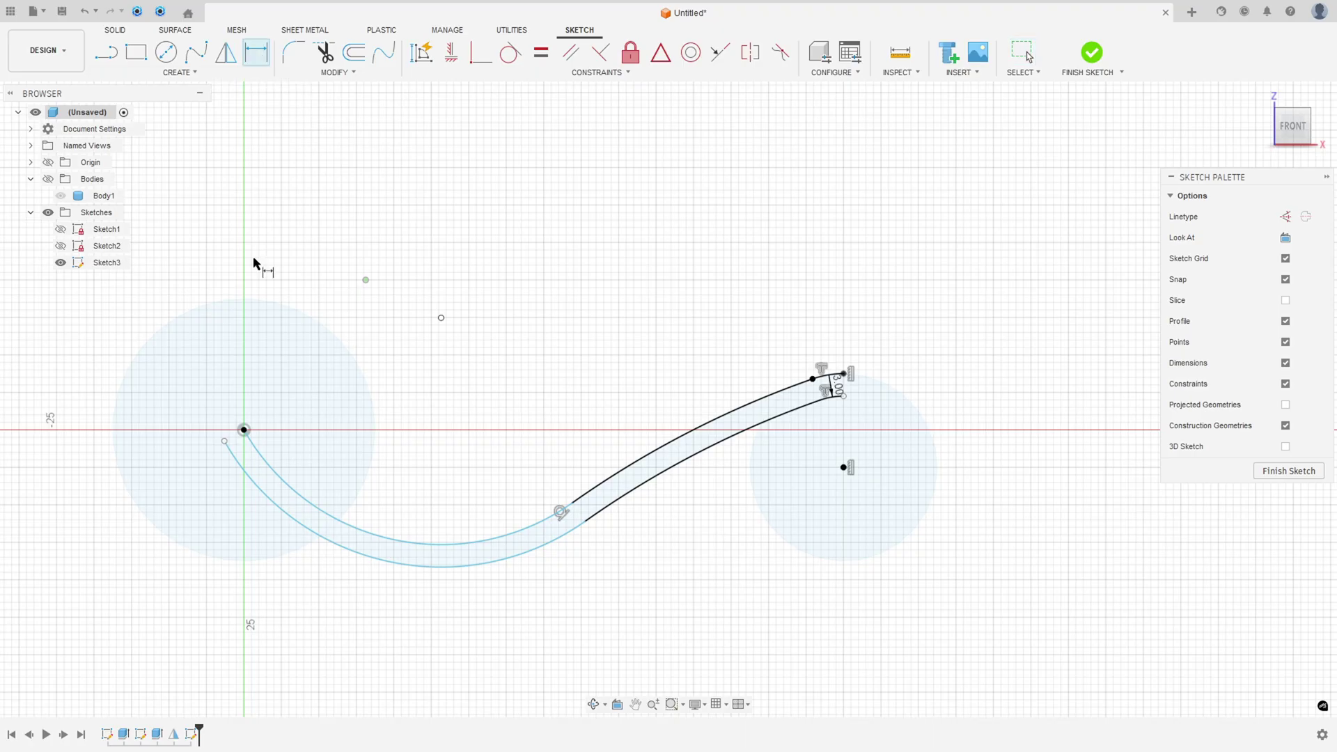
click(367, 566)
click(373, 593)
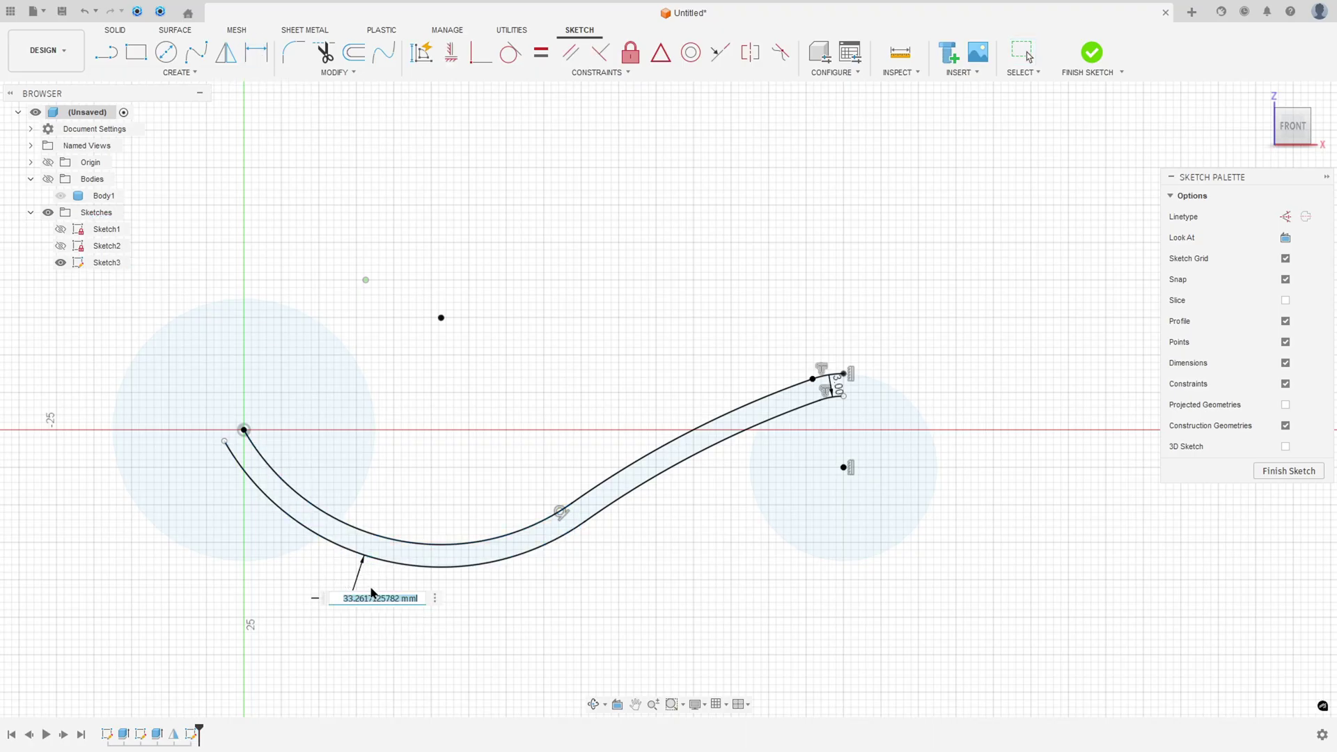
text(45)
key(Return)
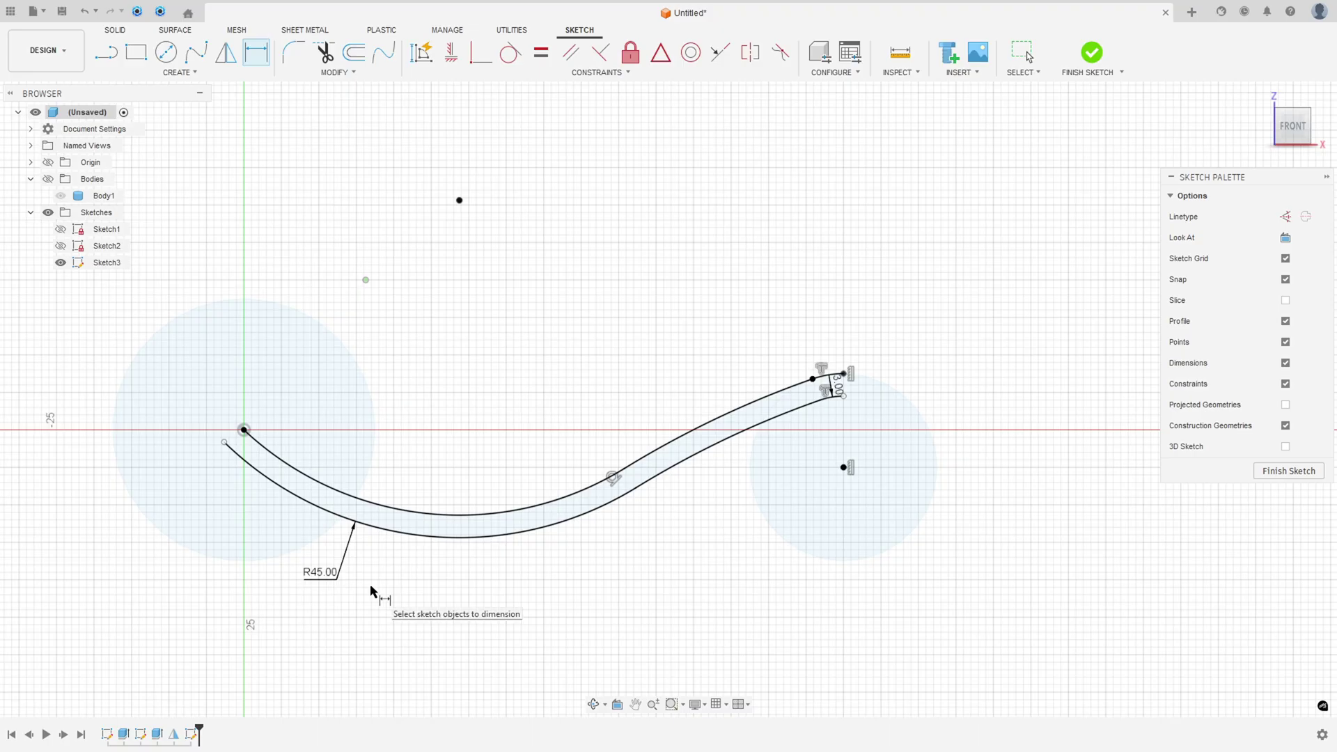
Step: Move the 3 mm offset dimension away from the right boss to clear space above the web
scroll(921, 376, up, 4)
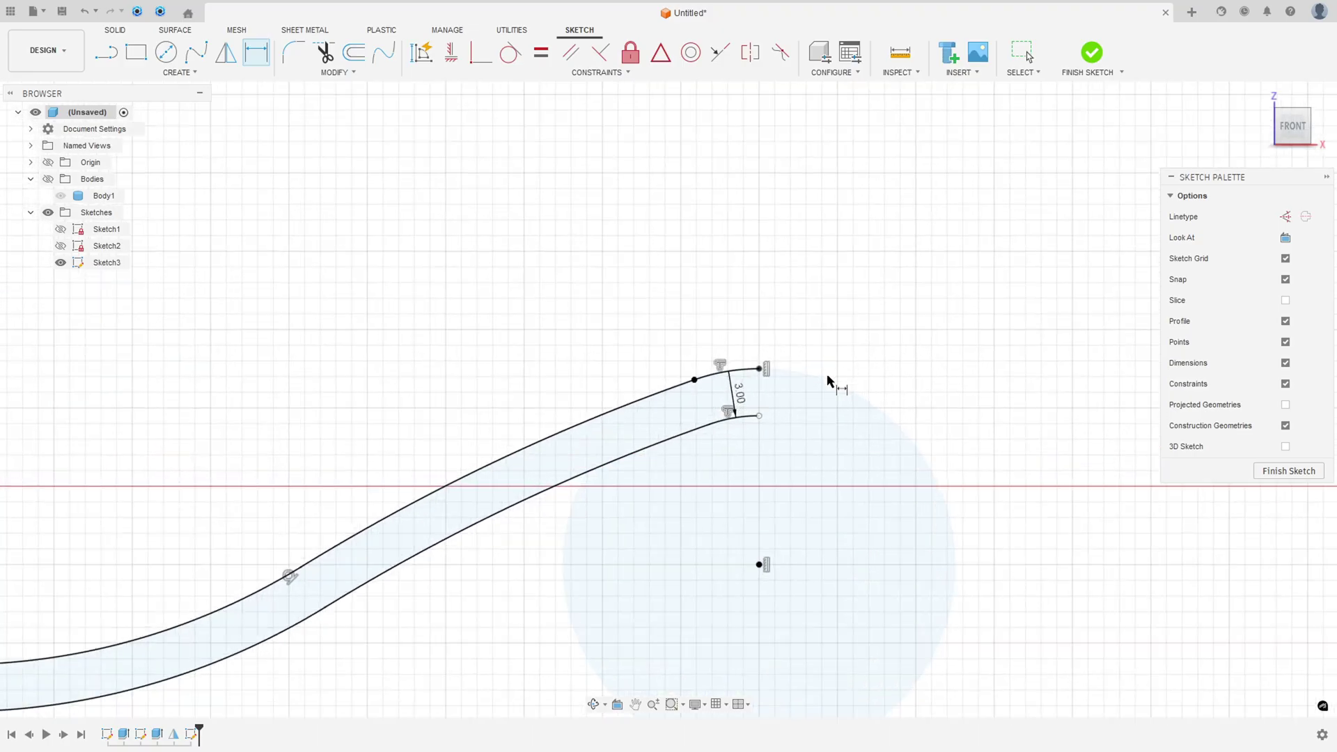
key(Escape)
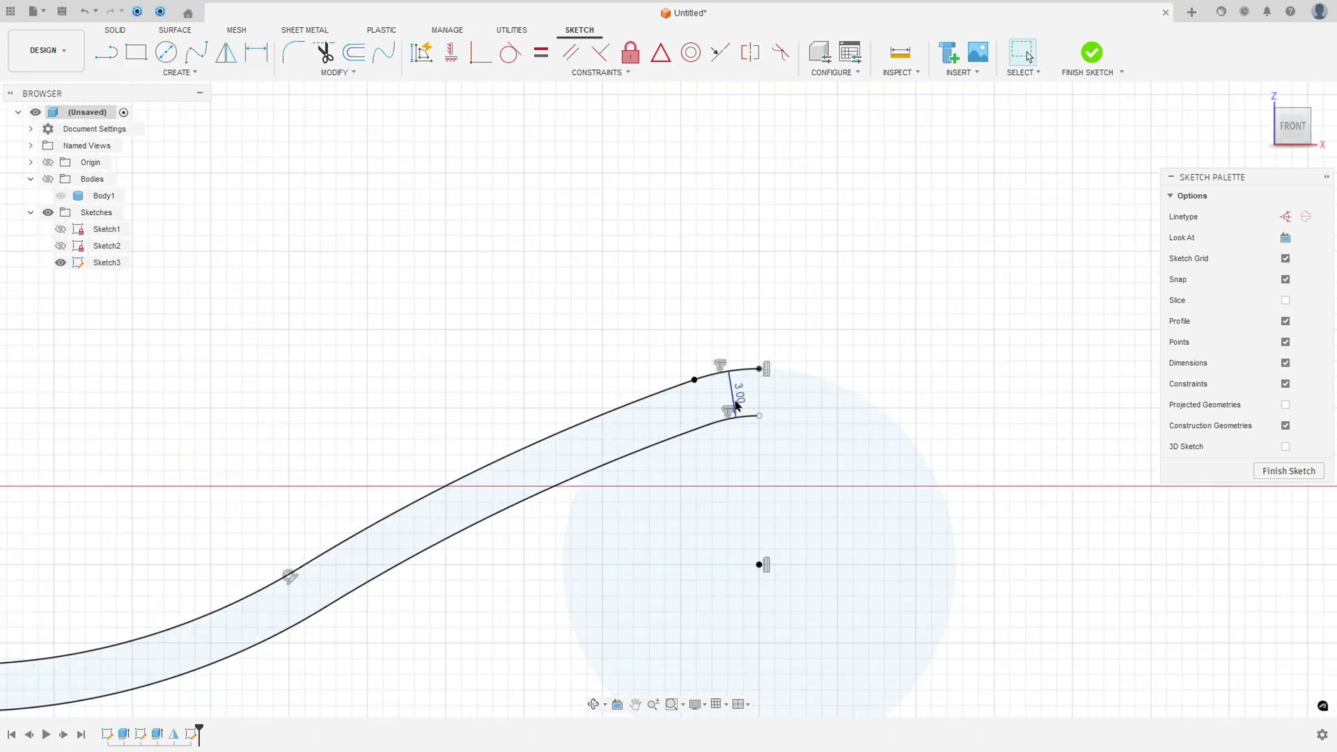
drag(736, 404, 603, 367)
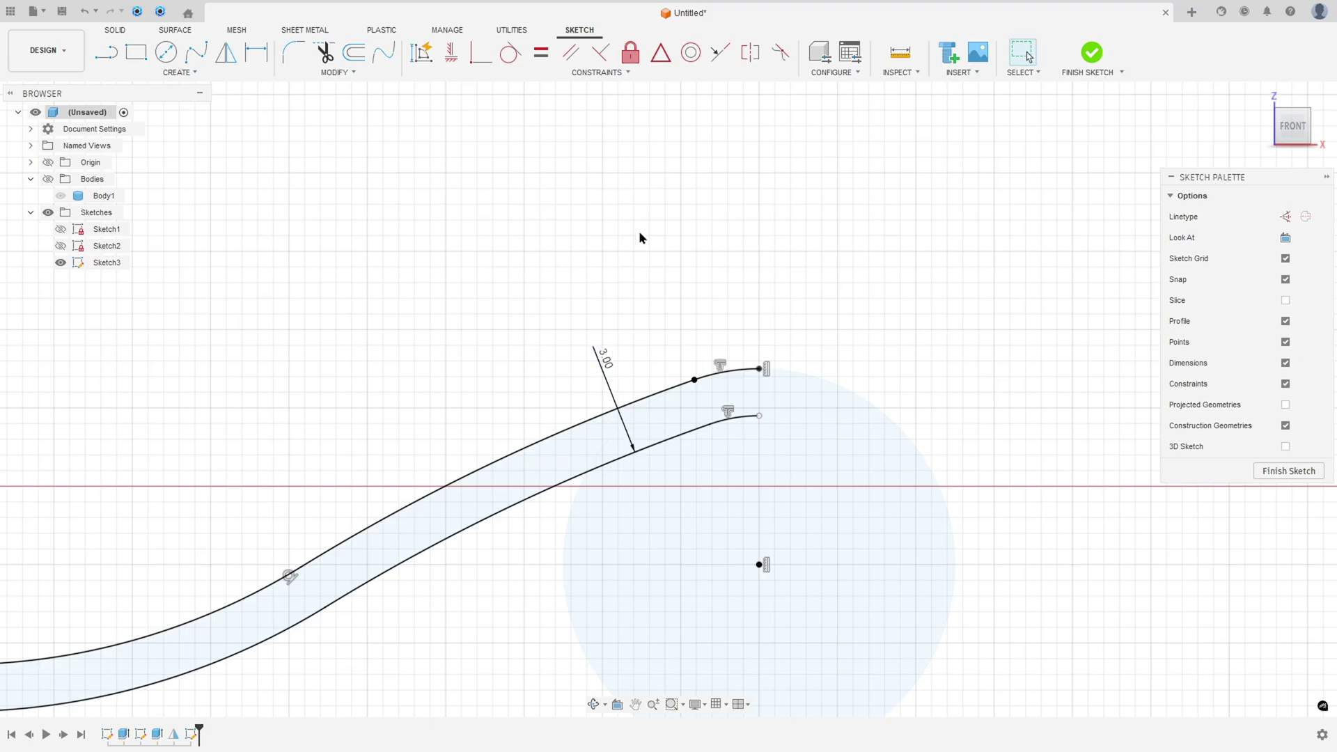
Step: Close the web's right end with a 3-point arc between the endpoints of the upper and lower curves
click(174, 72)
mouse_move(149, 137)
click(268, 129)
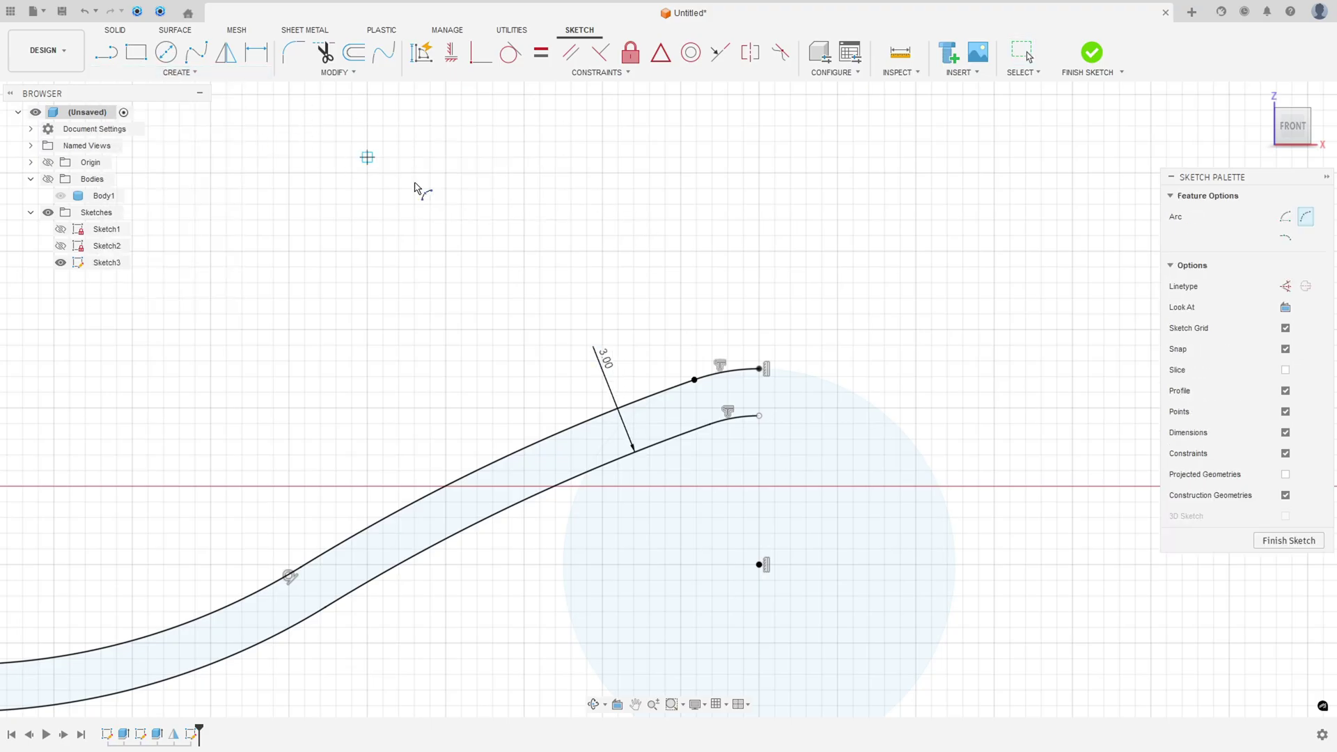
click(758, 369)
click(759, 416)
click(774, 408)
Step: Make the rounded end arc tangent to the web's lower curve at the right boss
click(515, 62)
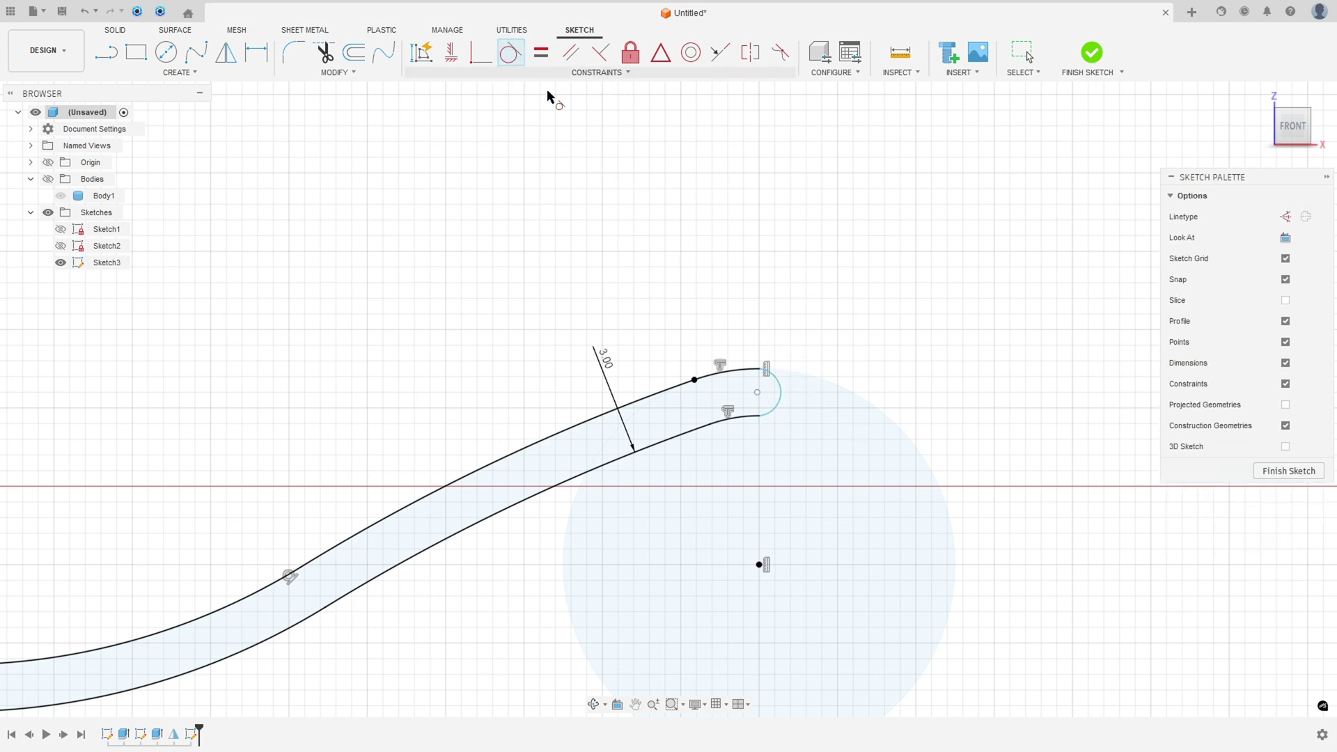
click(774, 412)
click(744, 418)
scroll(795, 500, down, 5)
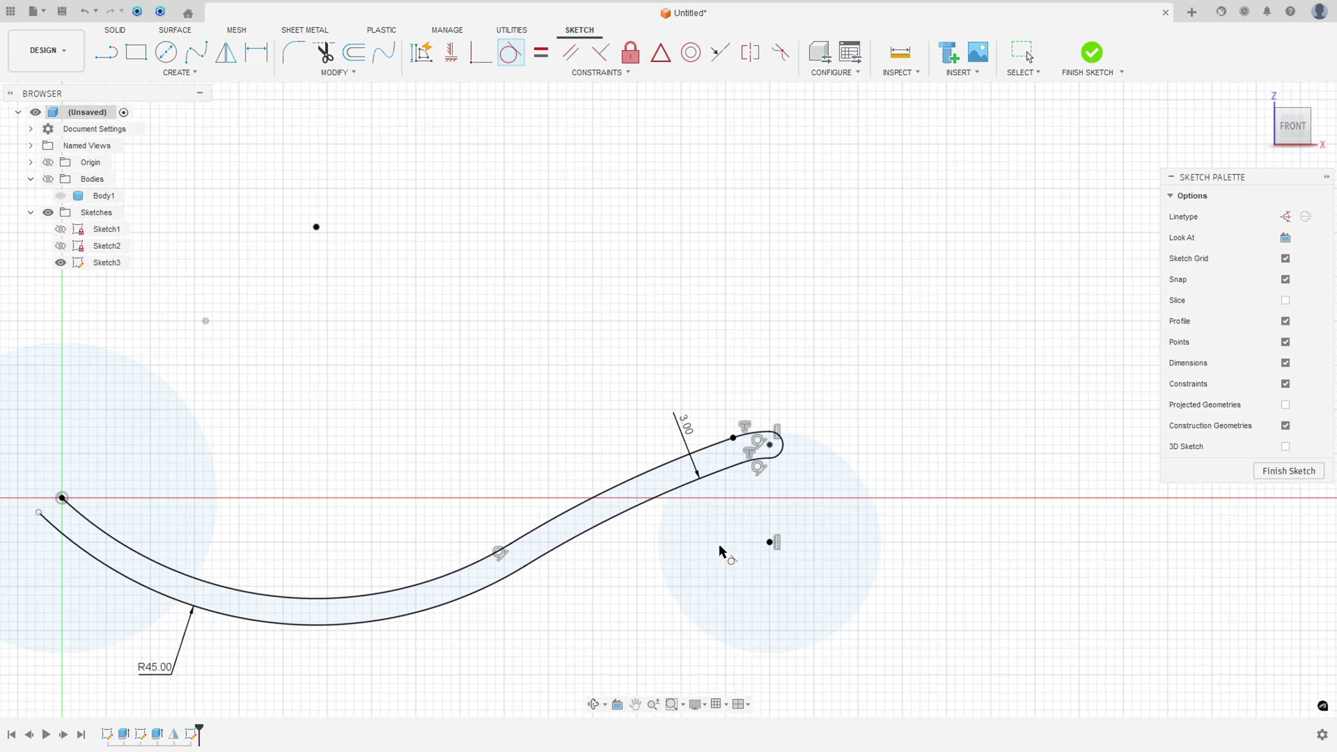
key(Escape)
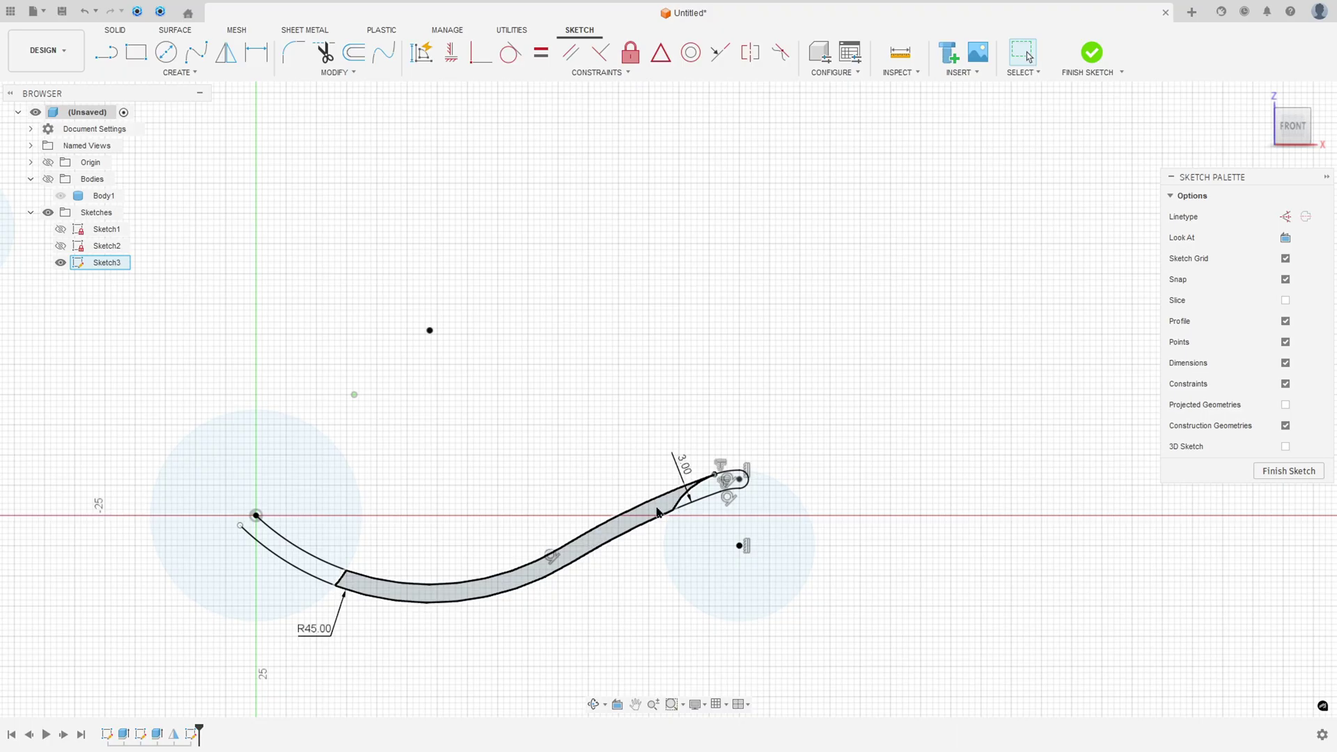
Step: Show the projected geometries in the sketch, with all three boss circles in view
scroll(453, 508, down, 3)
middle_drag(1013, 447, 1168, 442)
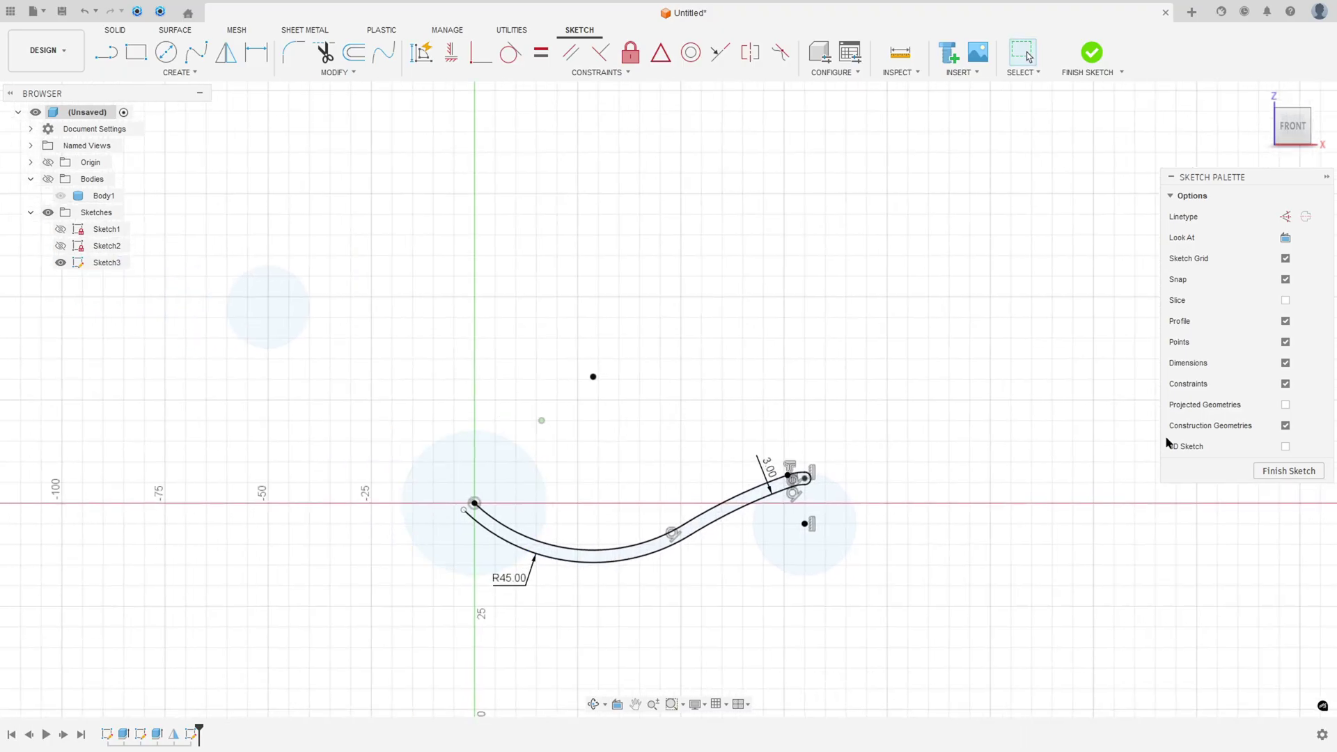
click(1284, 405)
middle_drag(548, 326, 648, 324)
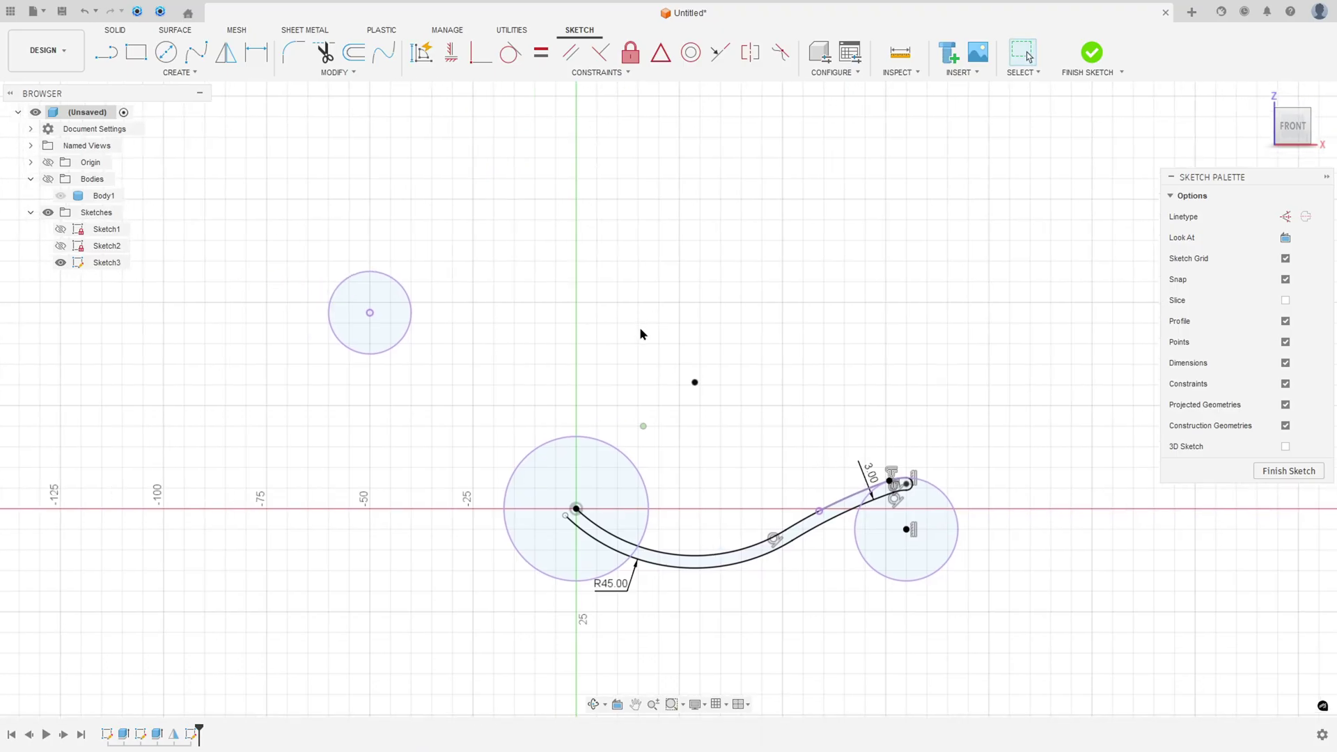
Step: Switch to the PDF drawing, trace the left web's upper and lower edges in section M in red, and note 3 beside it
key(alt+Tab)
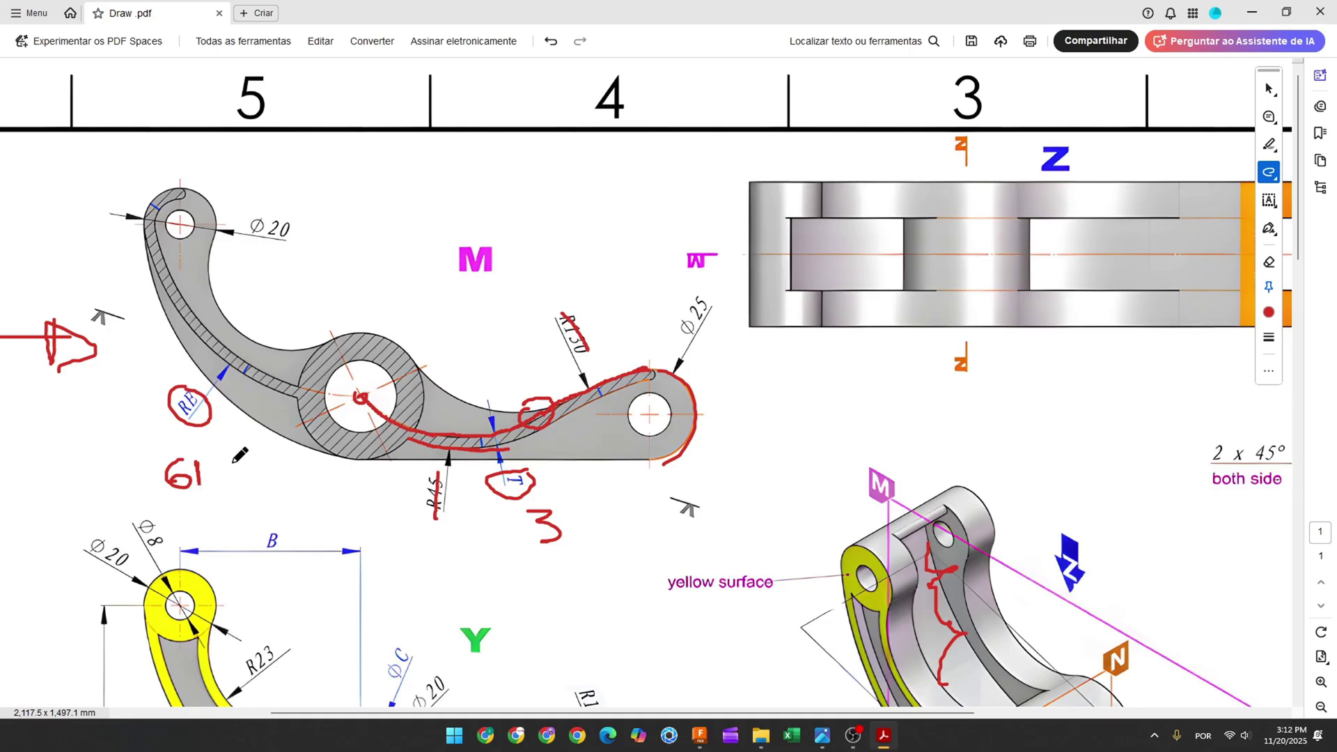
mouse_move(324, 392)
mouse_down()
mouse_move(226, 348)
mouse_move(169, 269)
mouse_up()
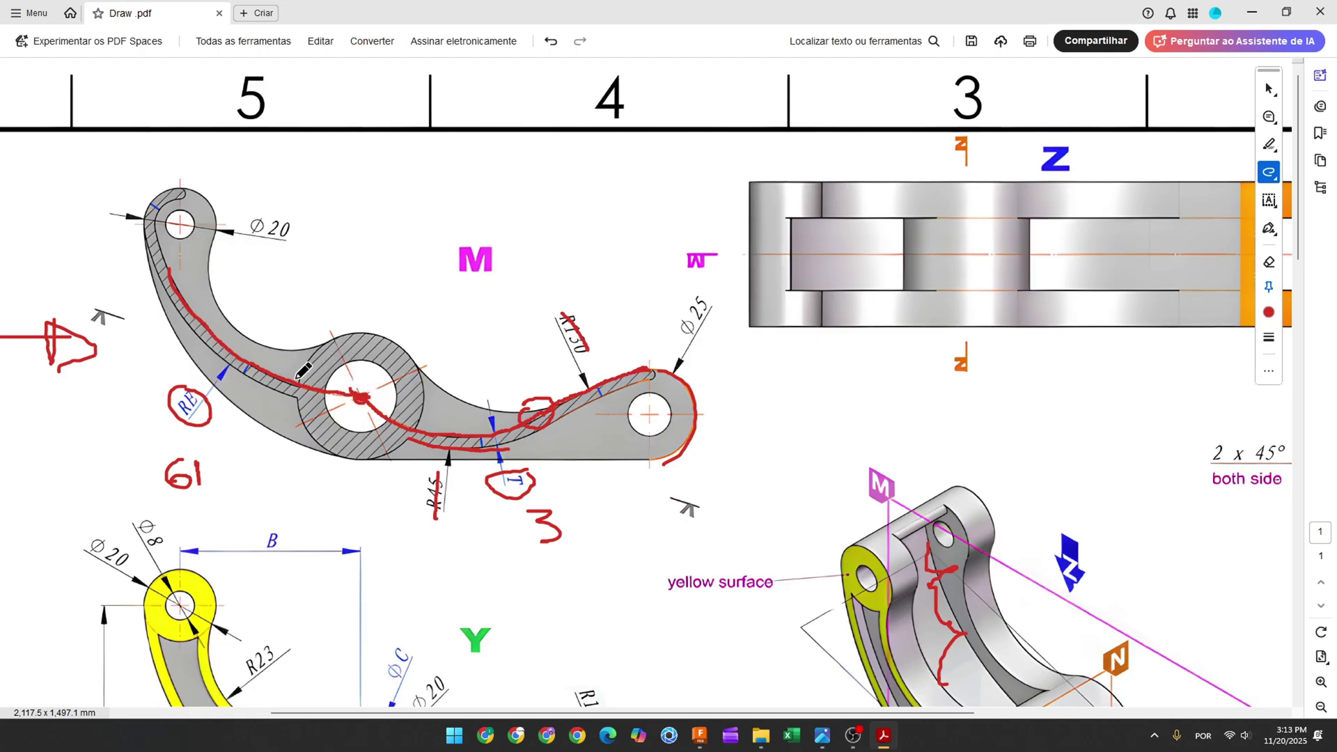
mouse_move(360, 401)
mouse_down()
mouse_move(238, 371)
mouse_move(169, 282)
mouse_up()
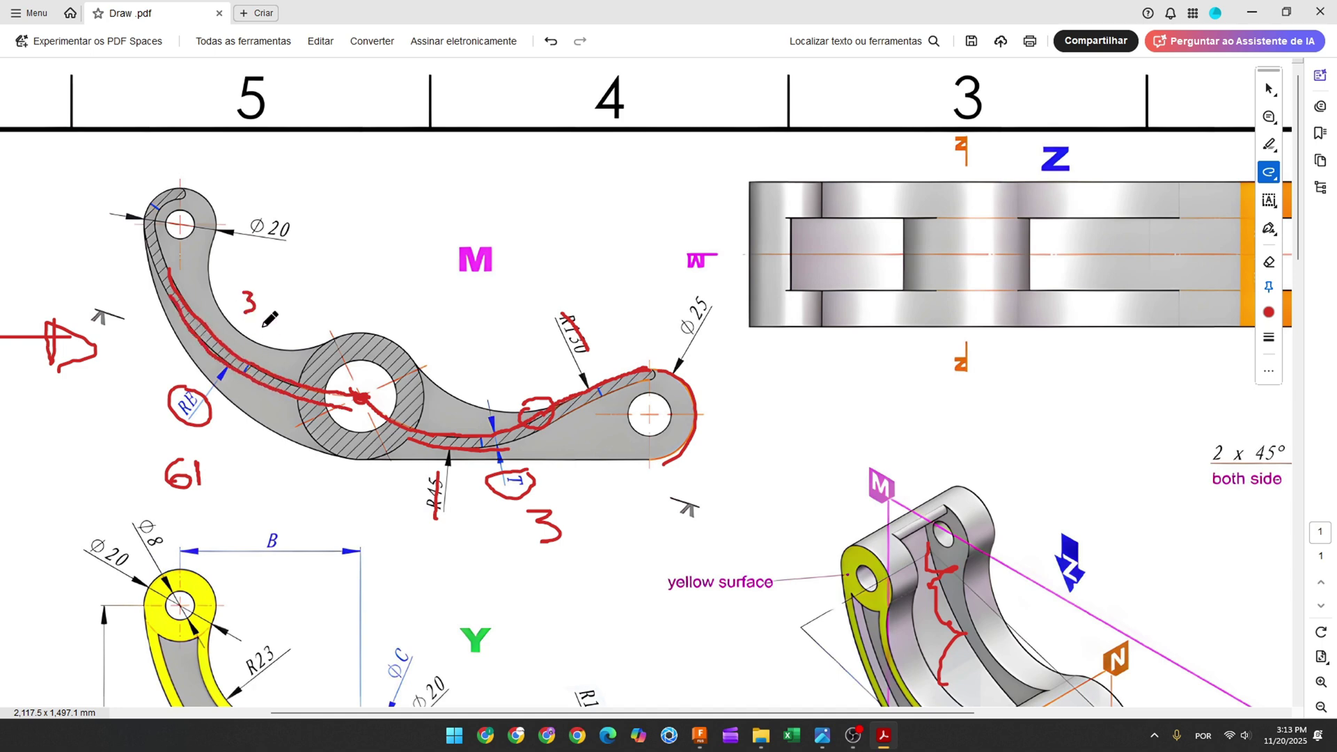
drag(154, 264, 164, 287)
drag(176, 187, 178, 189)
Step: Switch back to Fusion and draw a 3-point arc from the central boss centre to a point inside the left boss circle
click(699, 735)
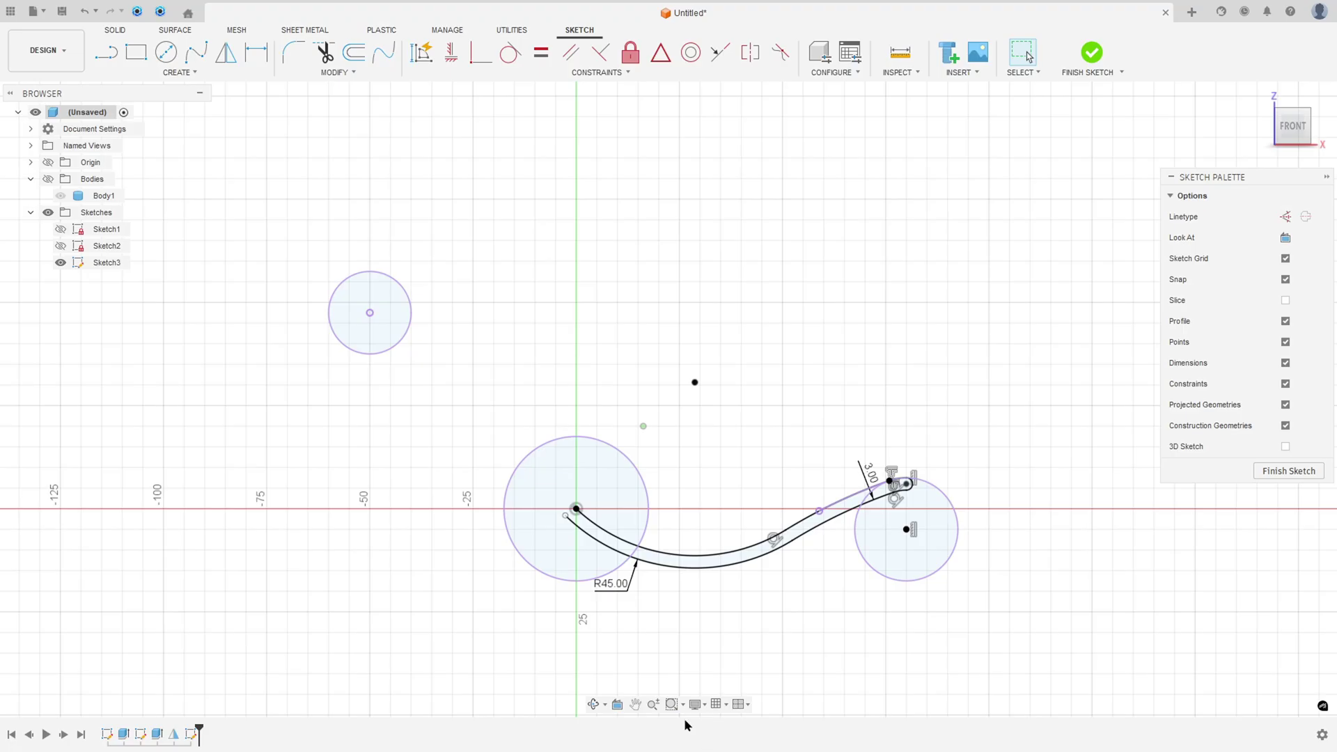
click(176, 72)
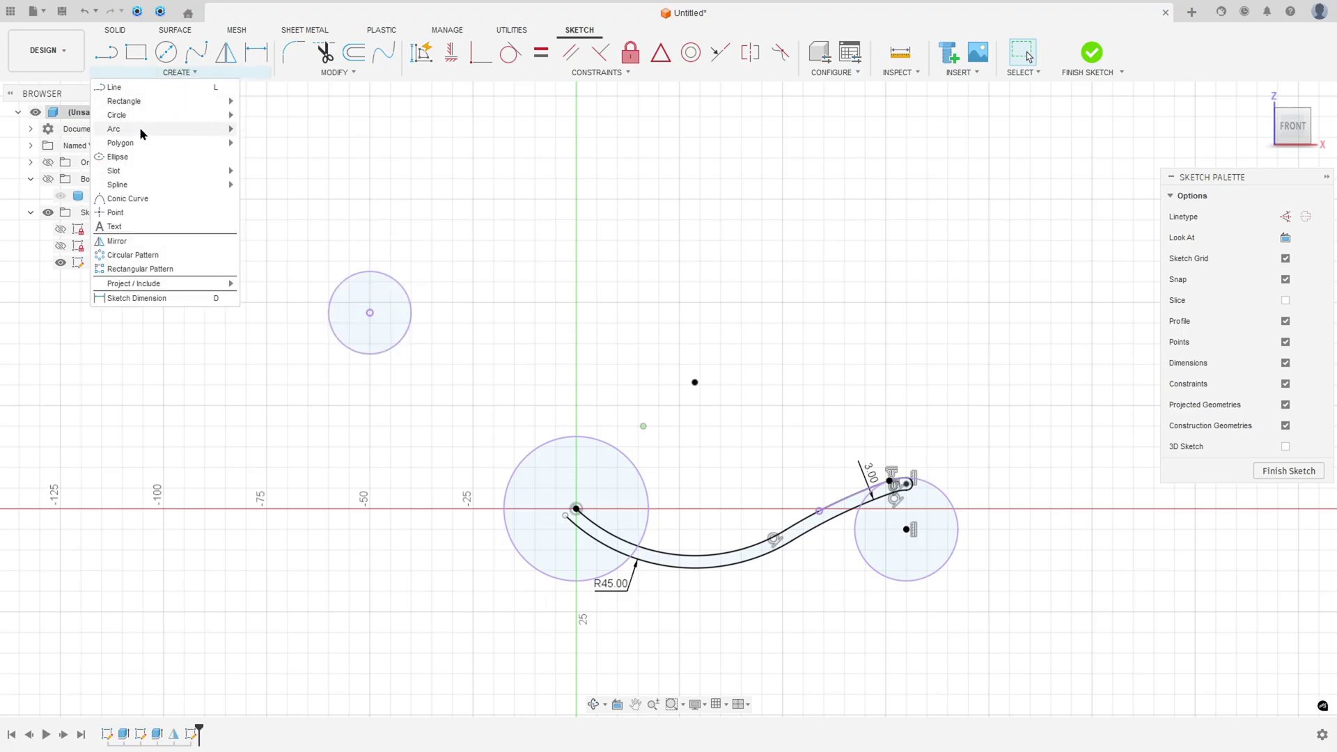
click(279, 140)
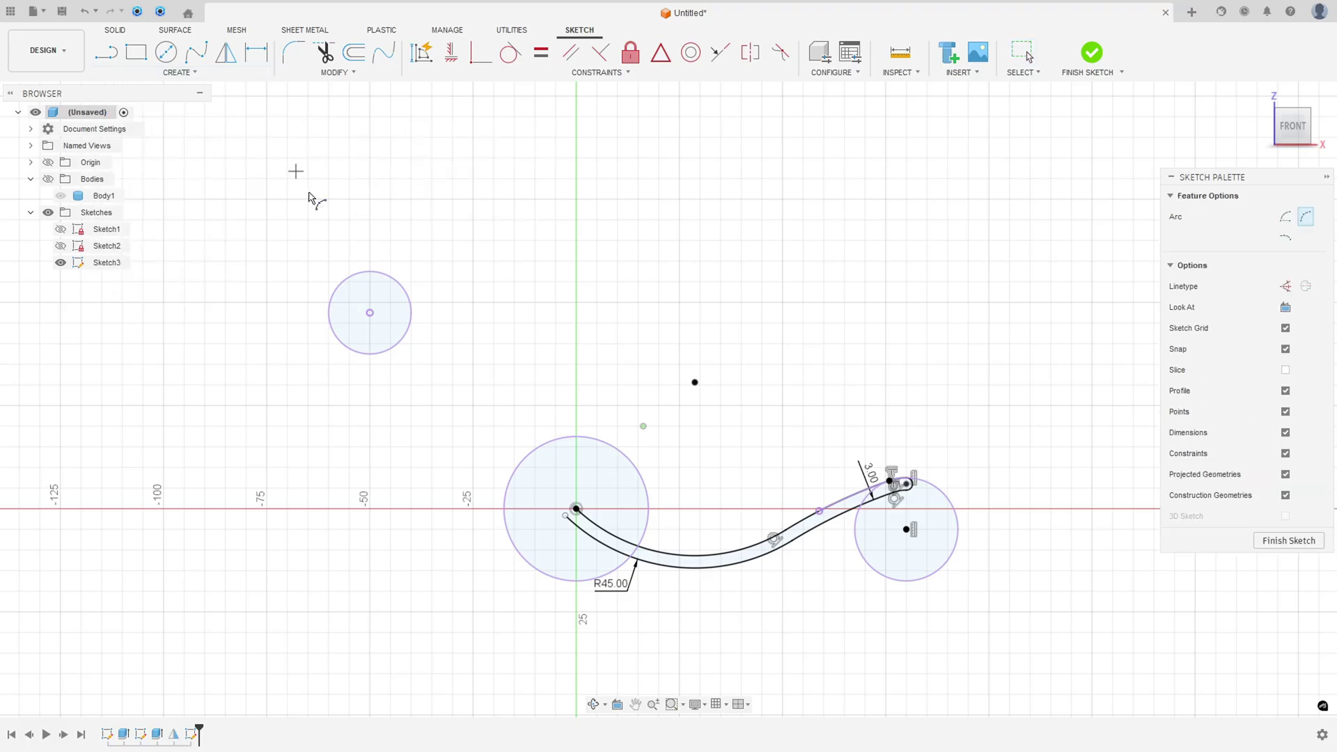
click(576, 509)
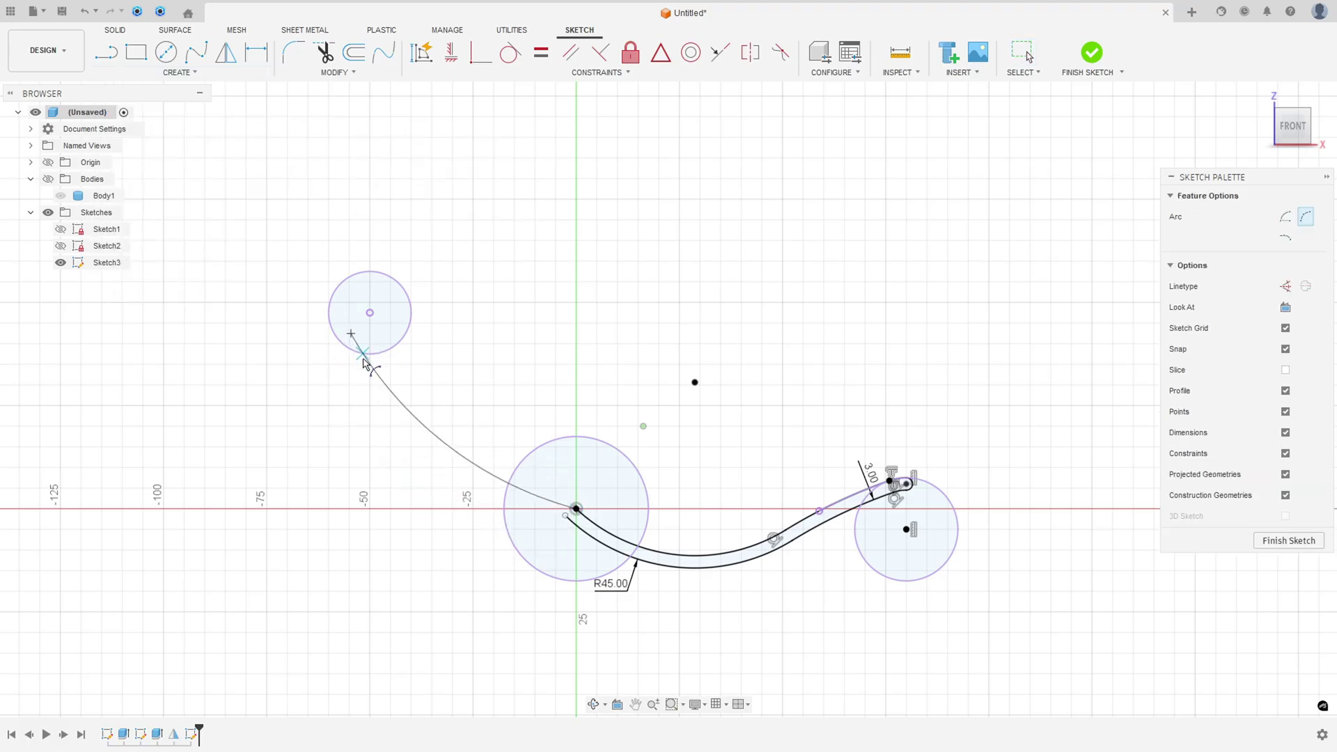
click(352, 334)
click(169, 75)
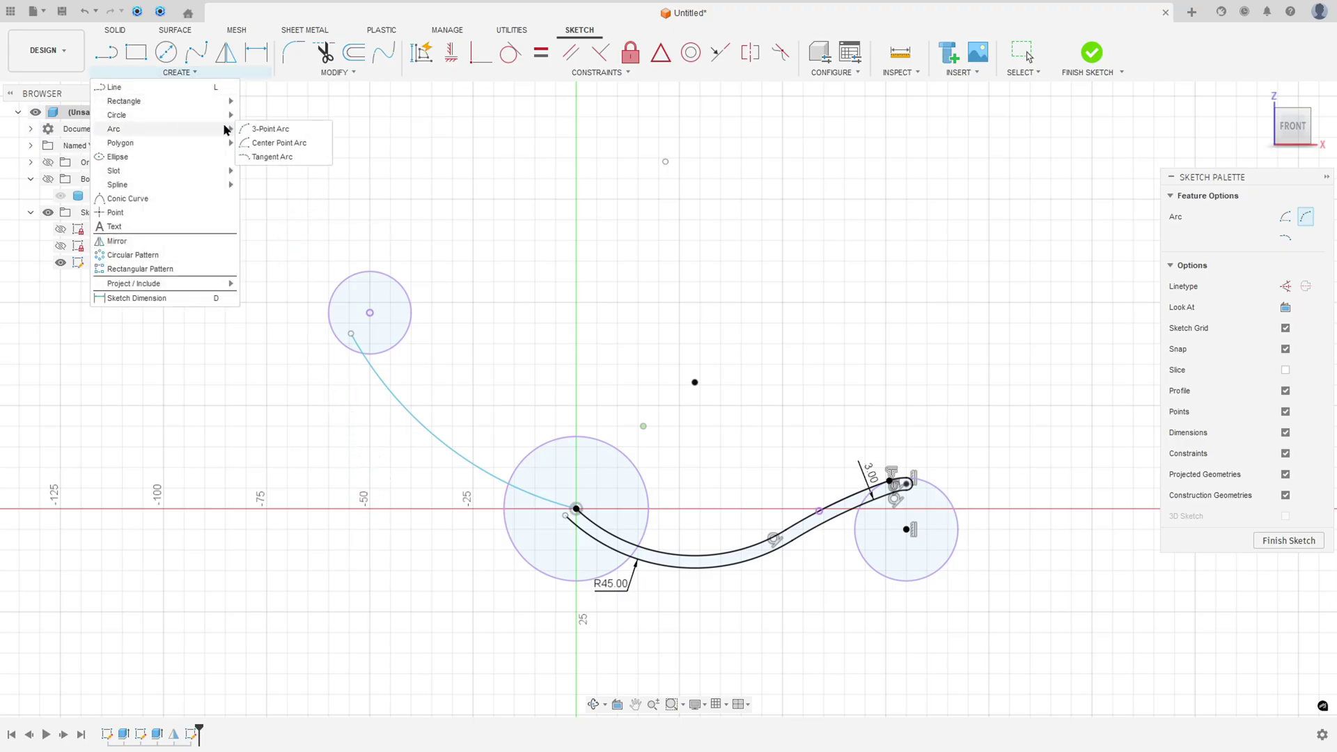
click(336, 73)
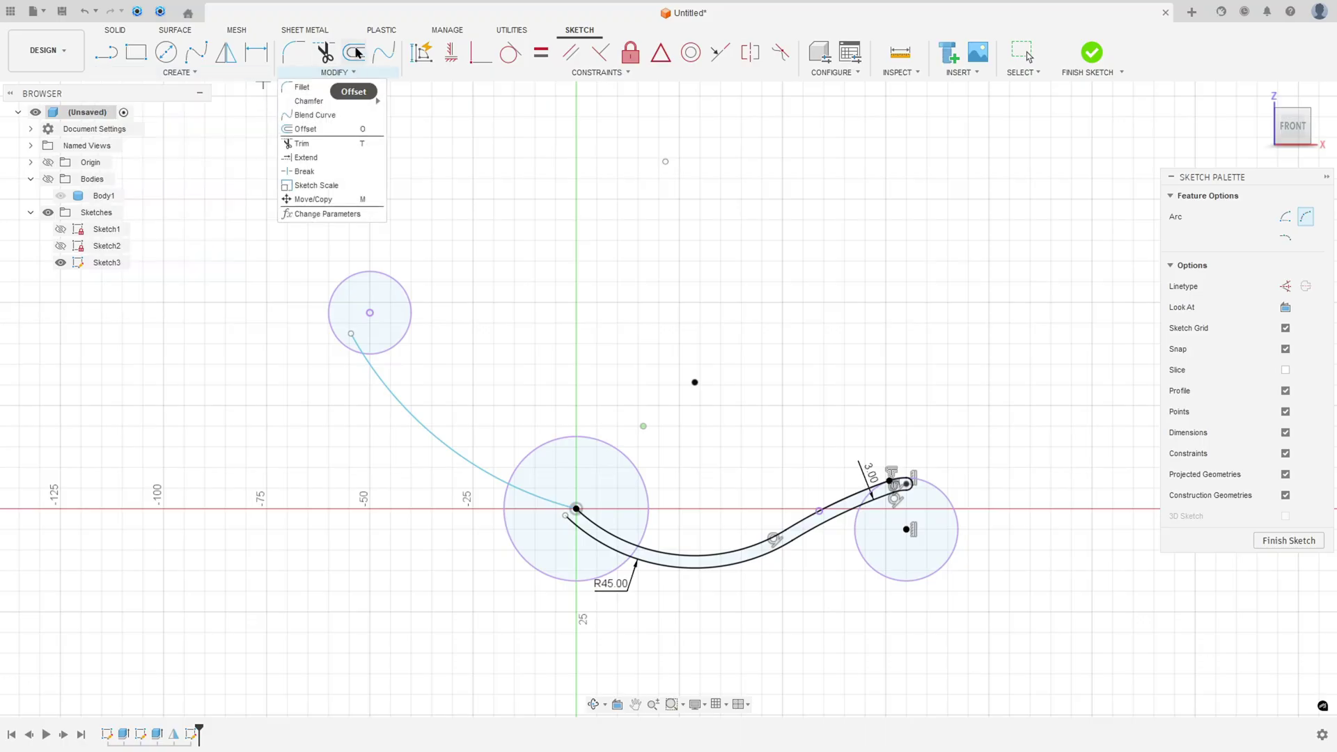
click(354, 51)
key(Escape)
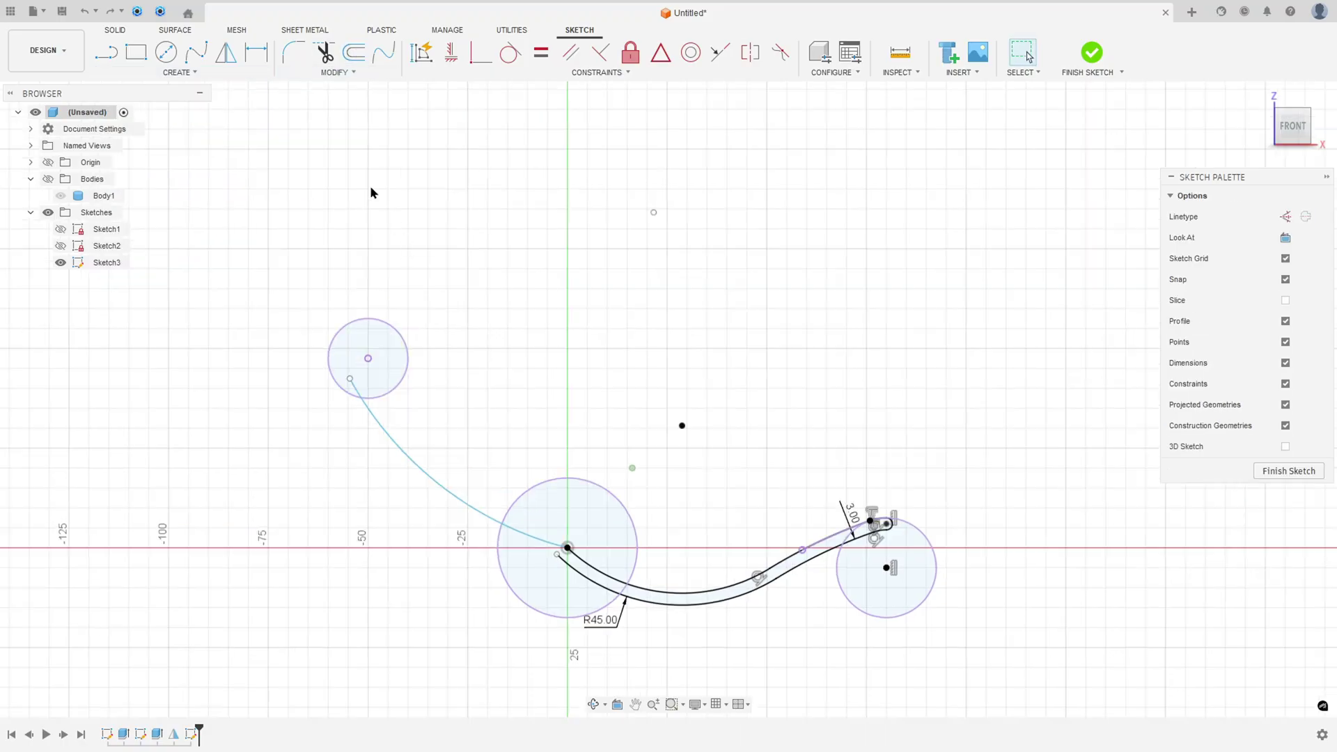
Step: Offset the left web's arc 3 mm toward its lower outer side
click(355, 53)
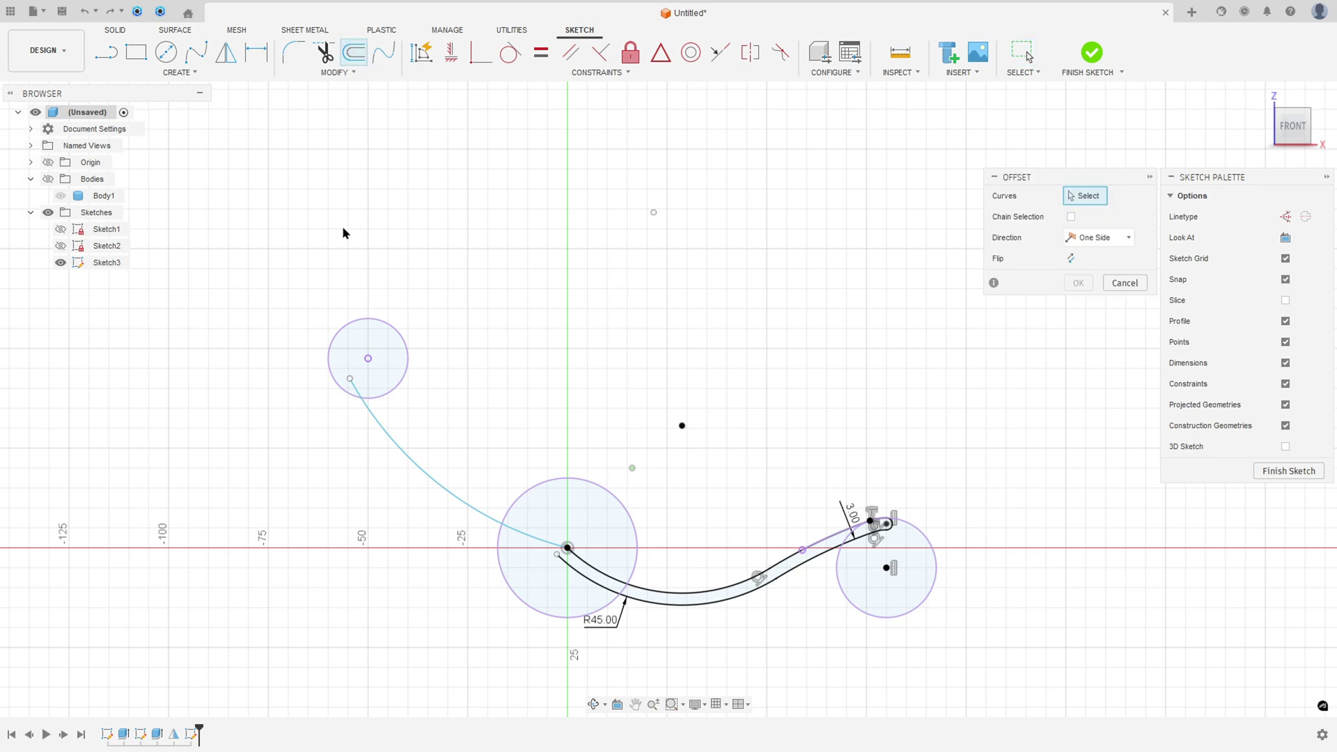
click(372, 415)
drag(352, 429, 336, 438)
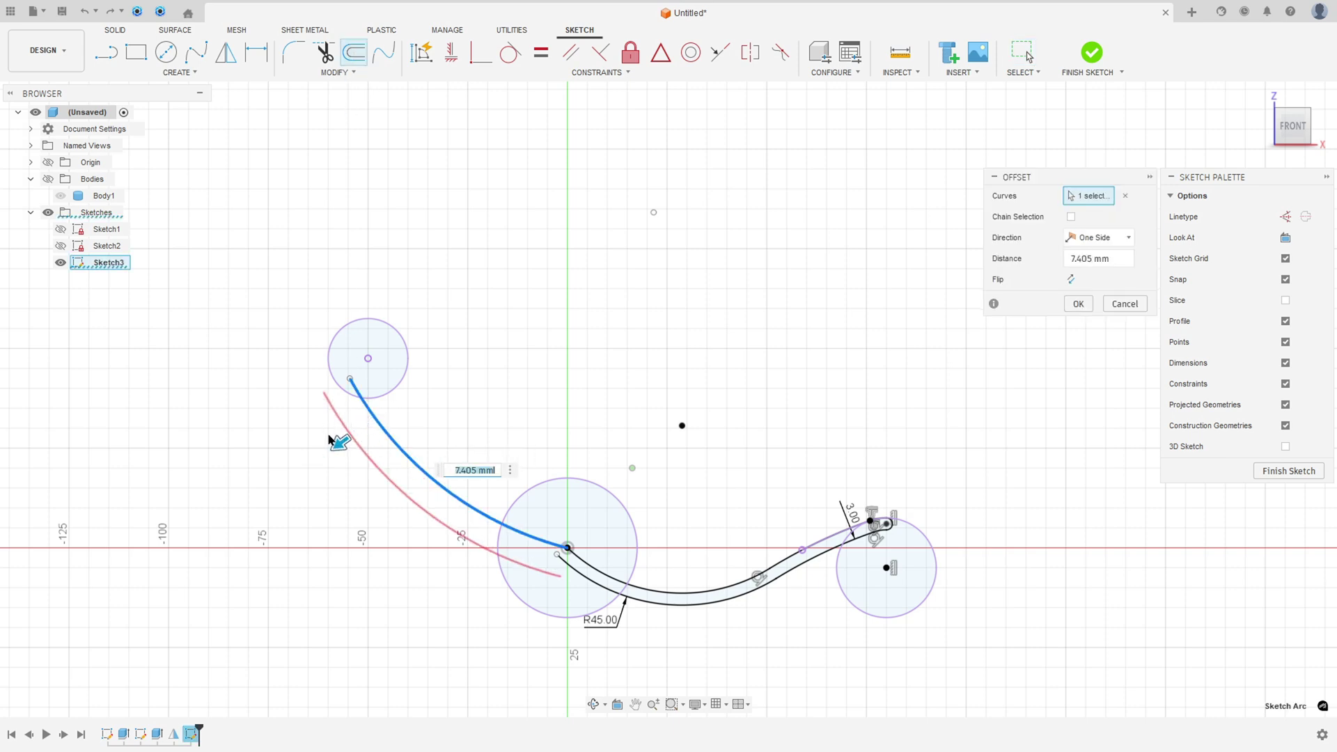
text(3)
key(Return)
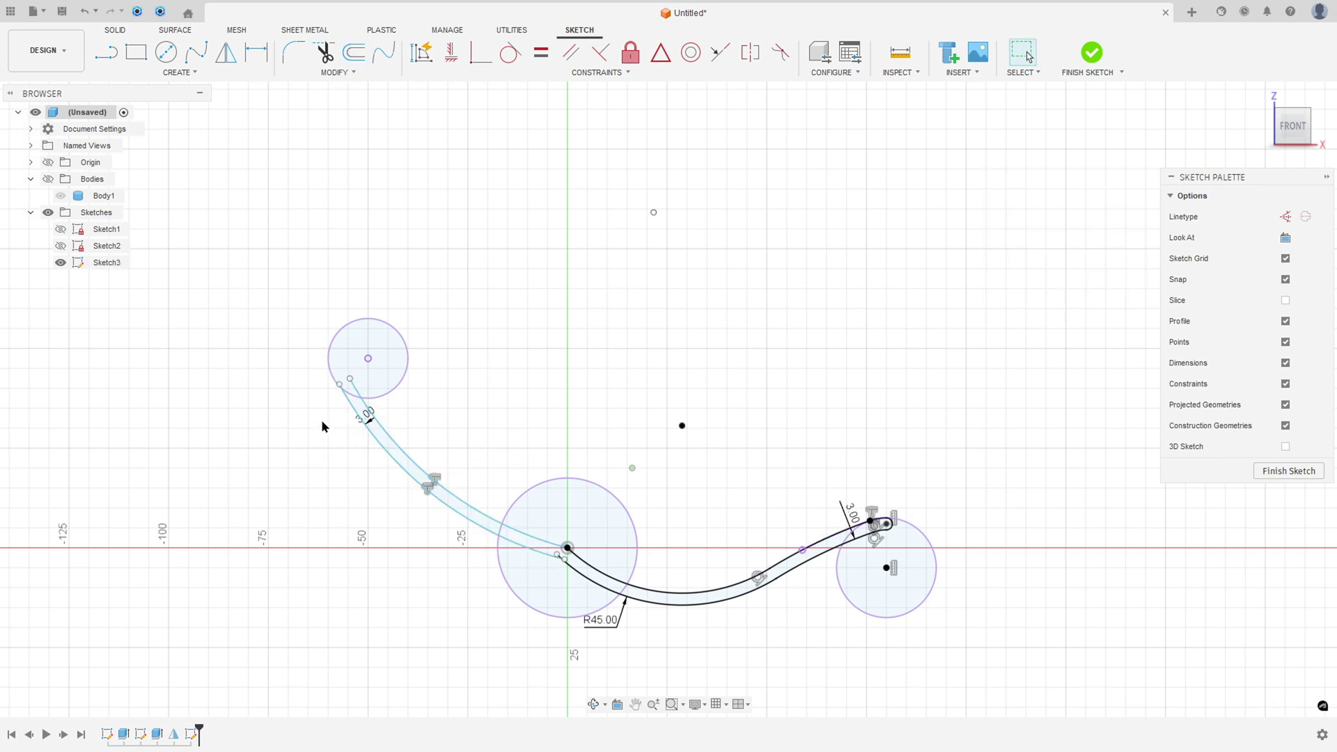
Step: Make the outer left arc's upper endpoint coincident with the projected left boss circle
scroll(554, 382, up, 3)
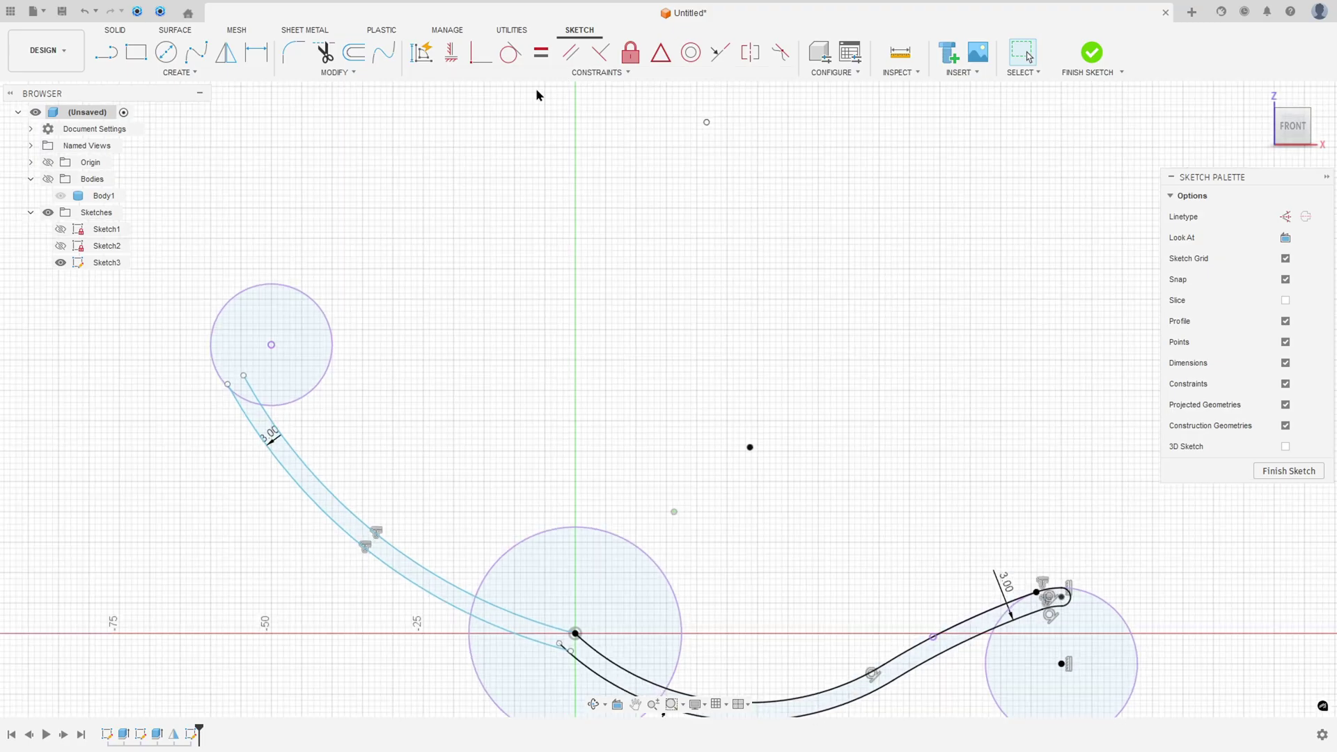
click(479, 53)
scroll(174, 414, up, 3)
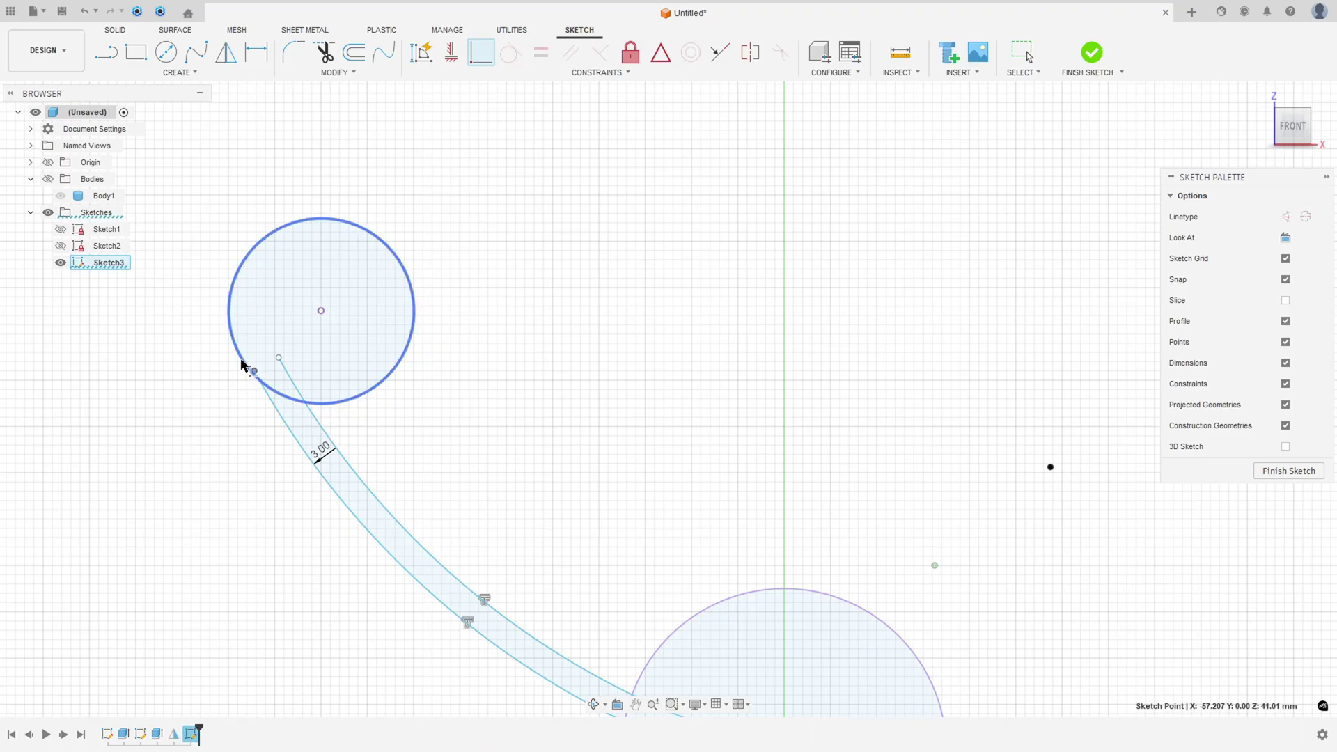
scroll(287, 467, down, 4)
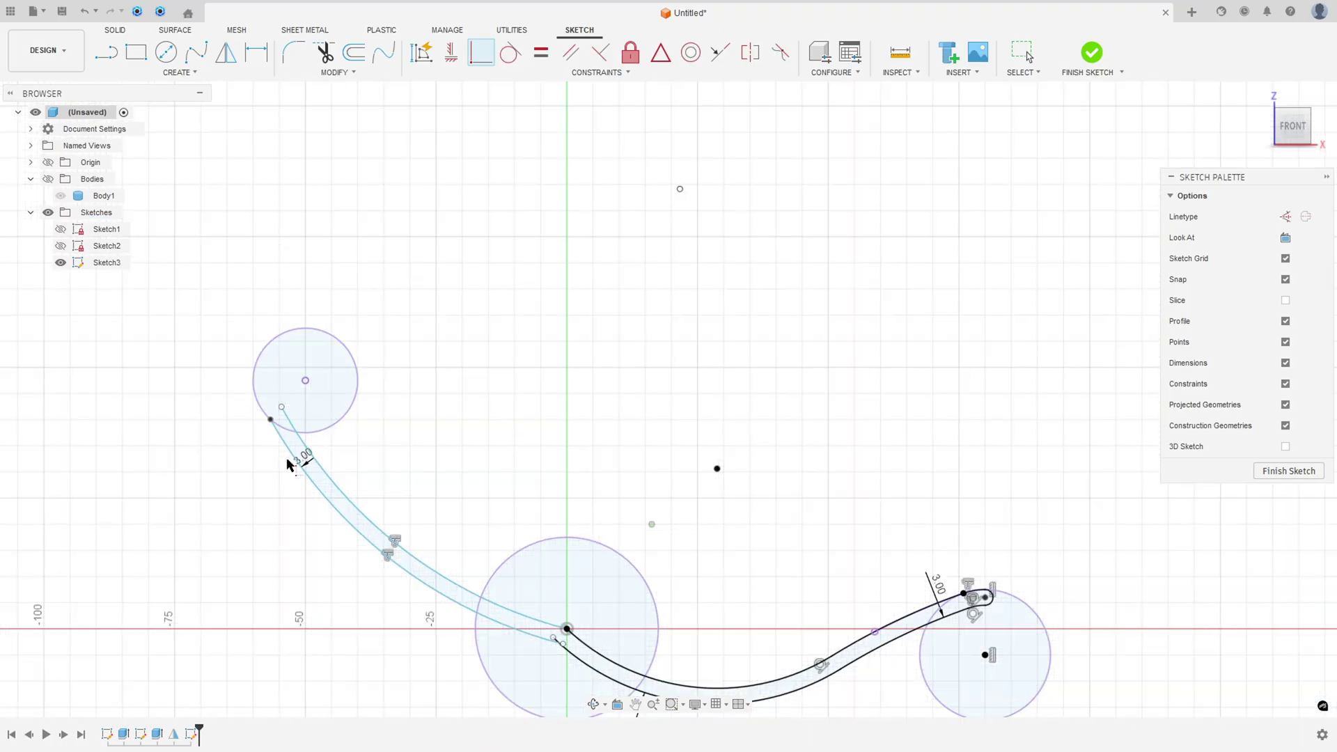
Step: Make the lower ends of the left and right web's offset arcs coincident inside the central boss
scroll(584, 691, up, 4)
click(519, 586)
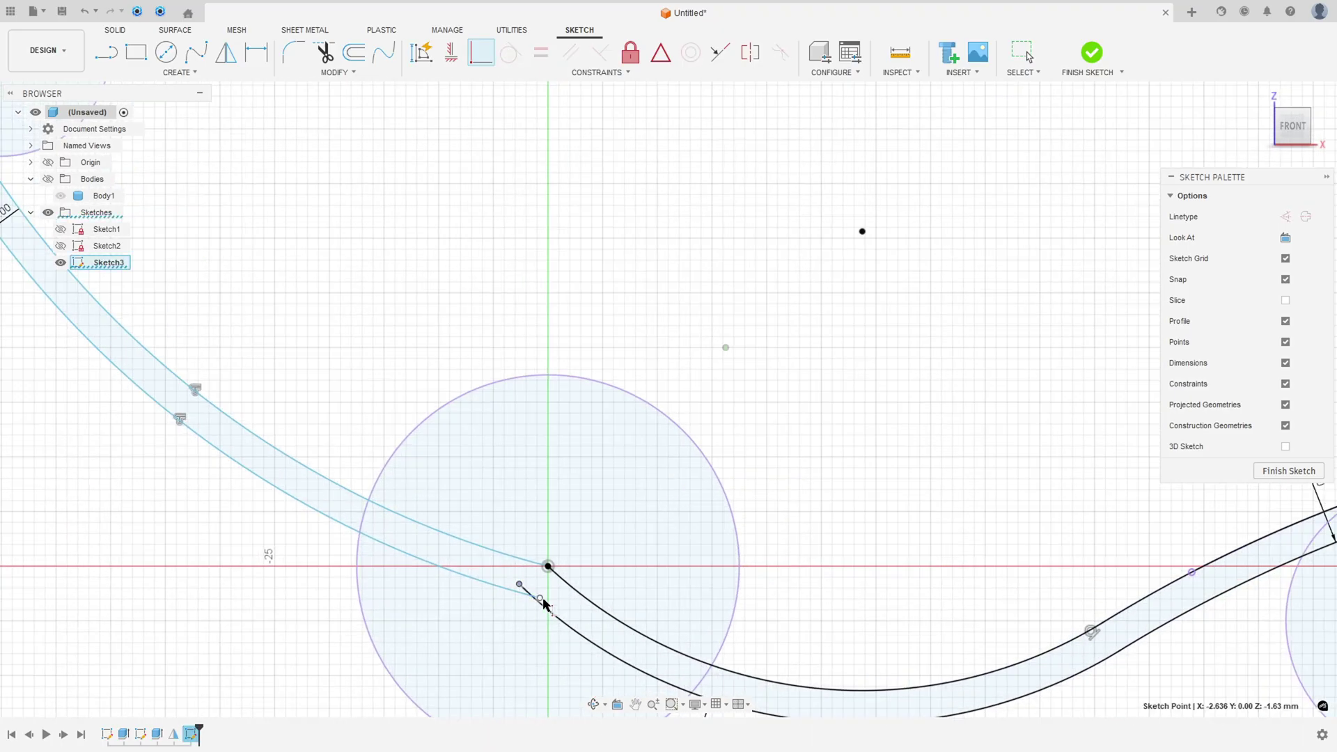
click(524, 615)
scroll(468, 437, down, 5)
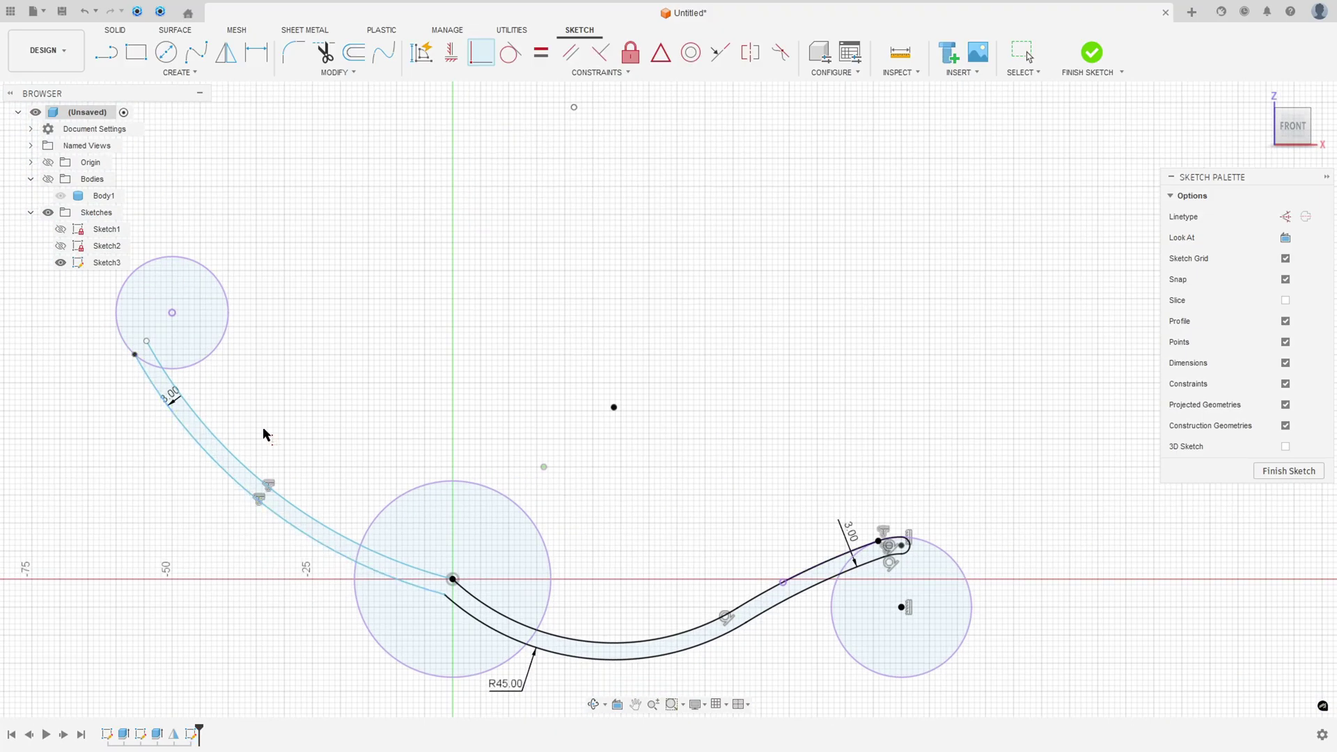
Step: Make the left web's outer arc tangent to the projected left boss circle
scroll(515, 257, down, 3)
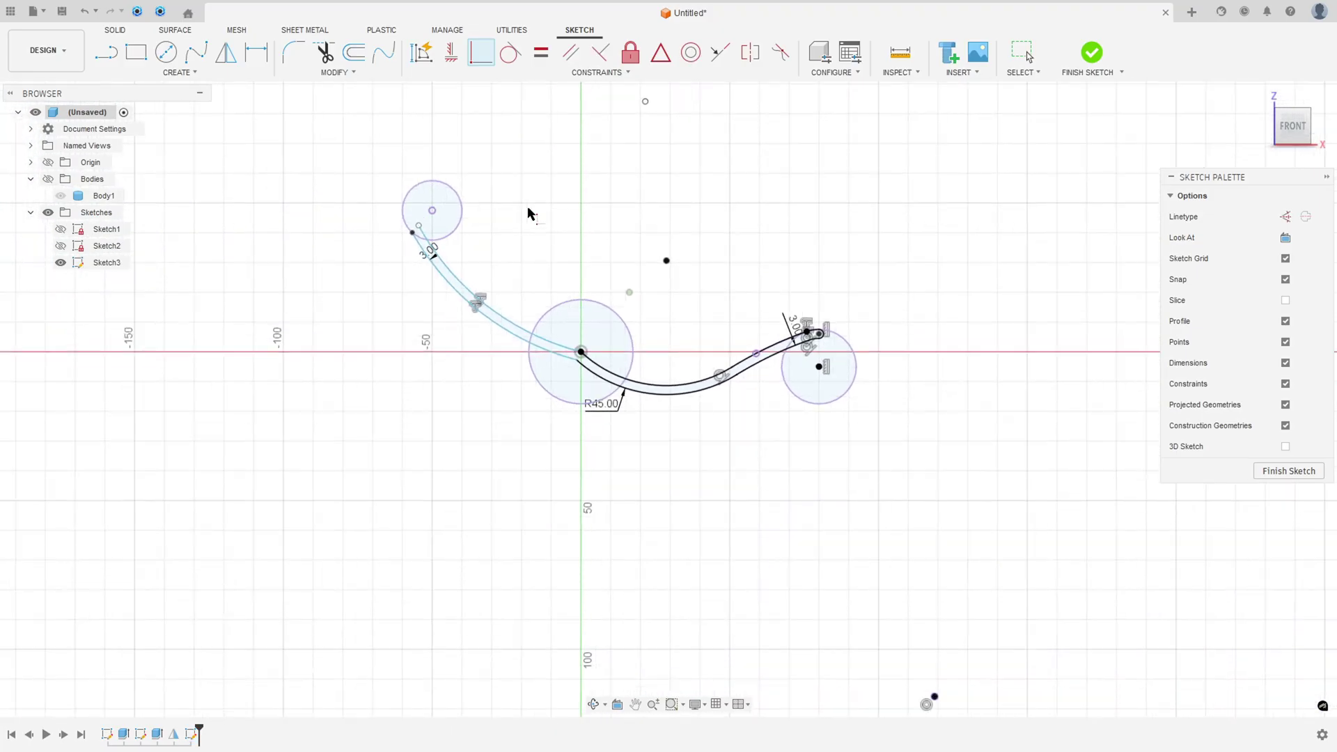
click(511, 52)
scroll(373, 278, up, 5)
click(444, 307)
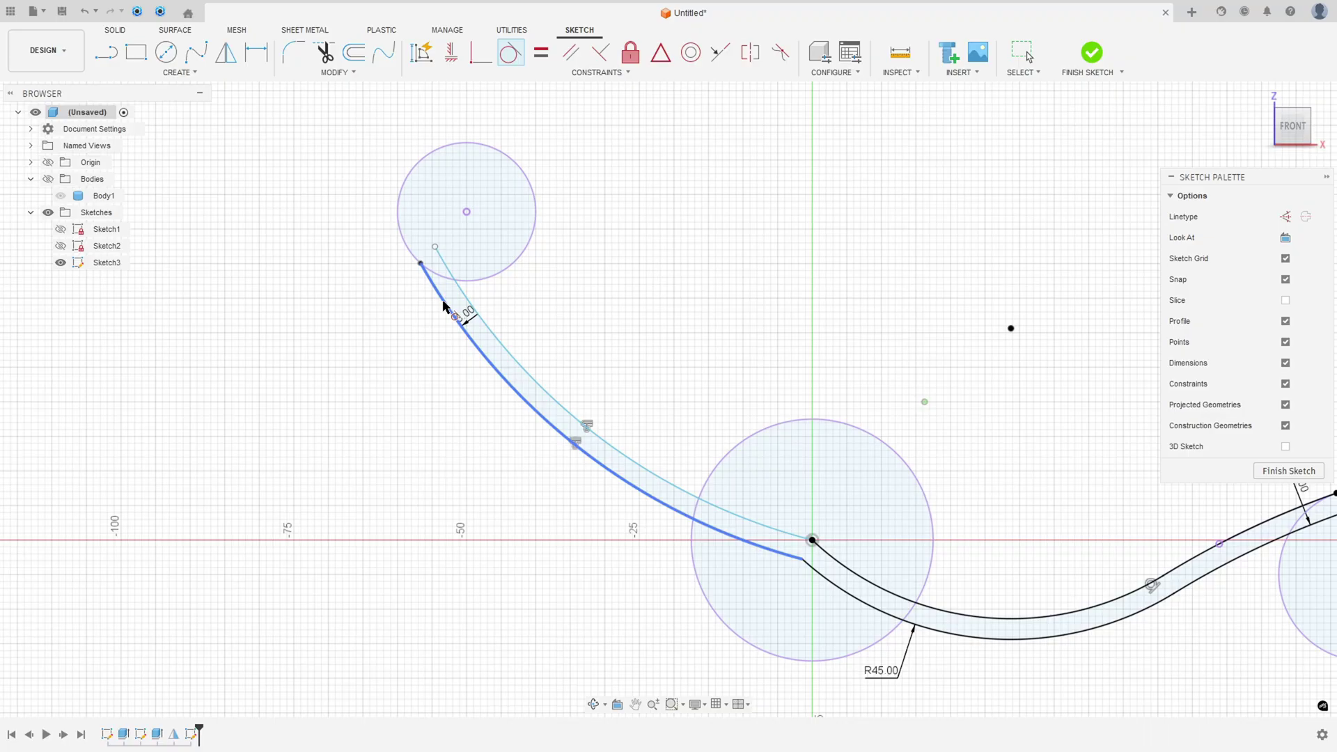
click(403, 243)
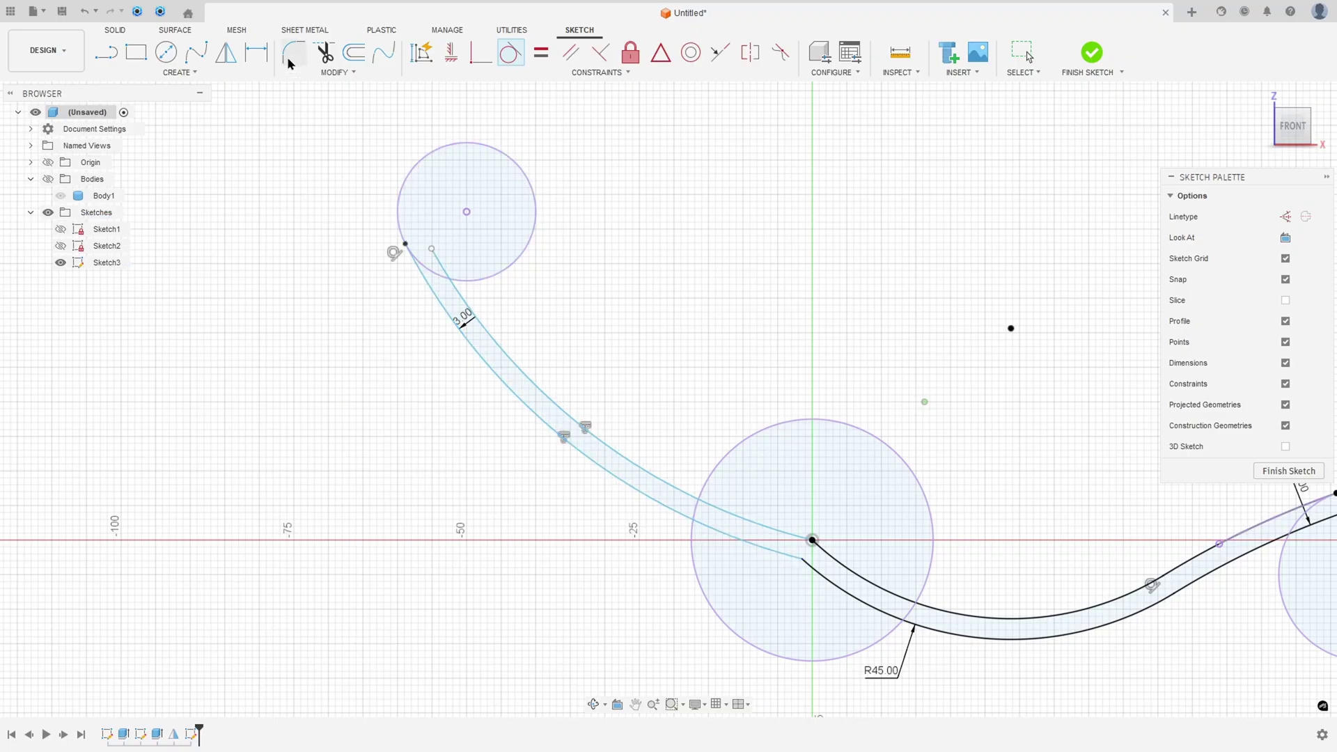
Step: Dimension the left web's outer arc with a radius of 61 mm
click(256, 52)
click(486, 369)
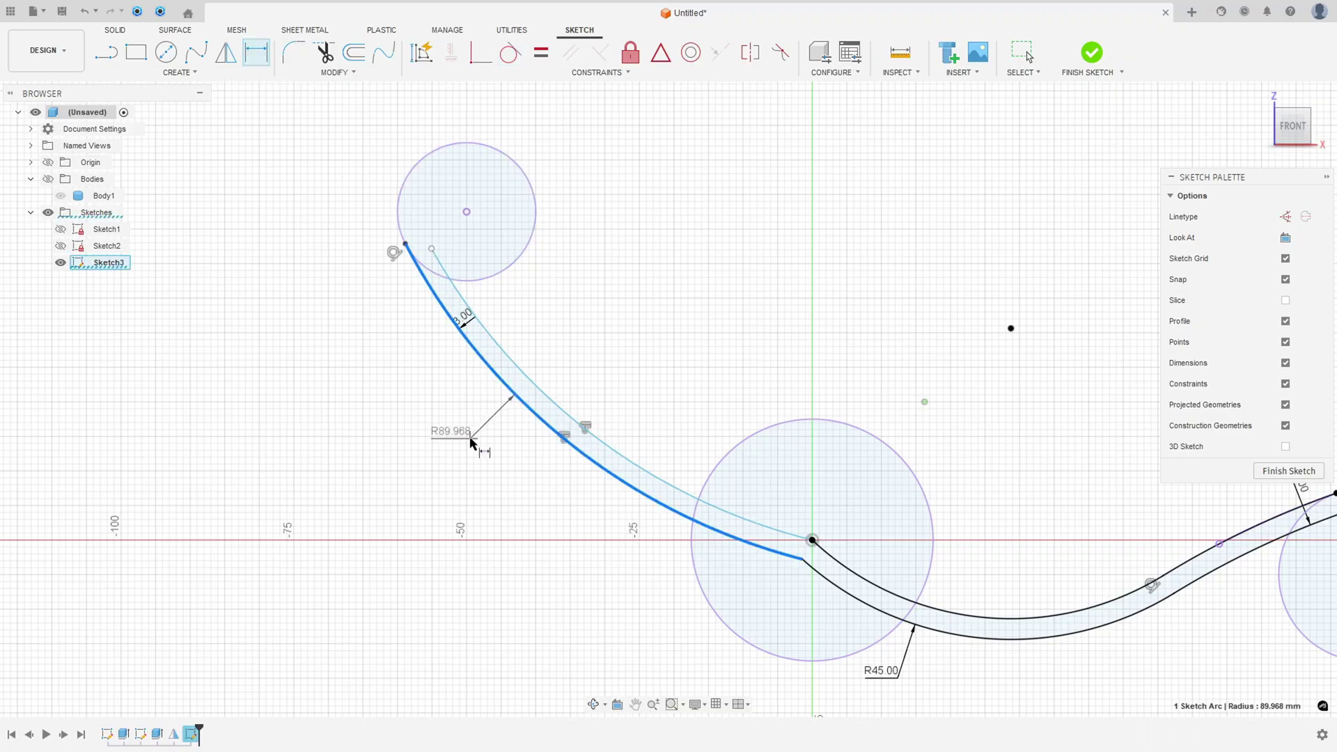
click(484, 439)
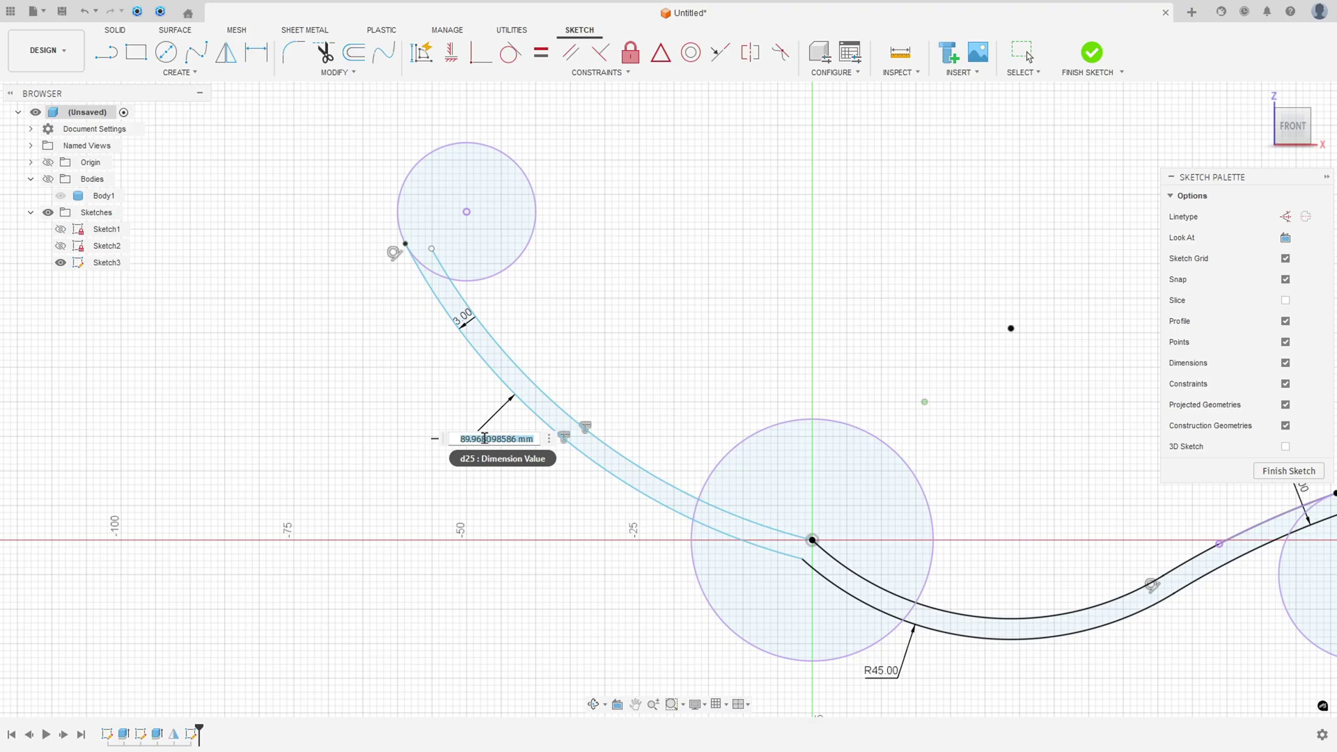
text(61)
key(Return)
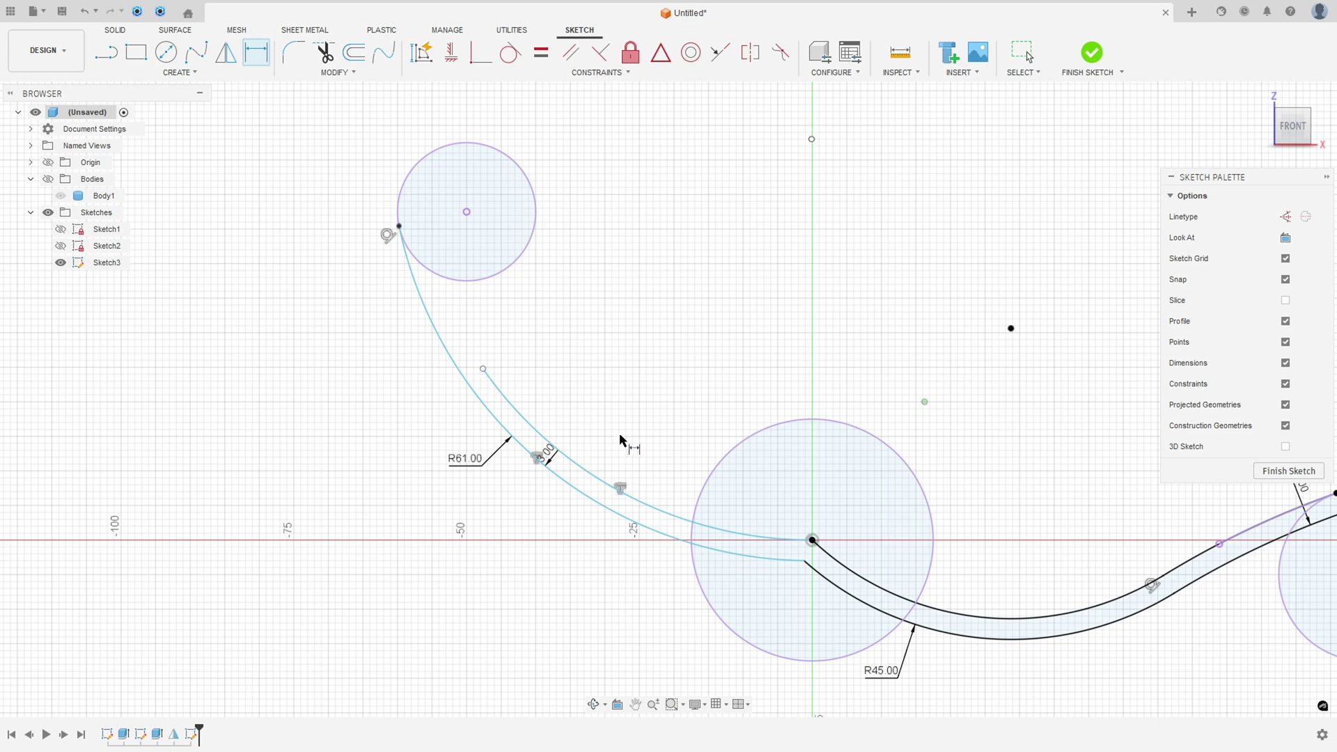
key(Escape)
scroll(372, 167, down, 2)
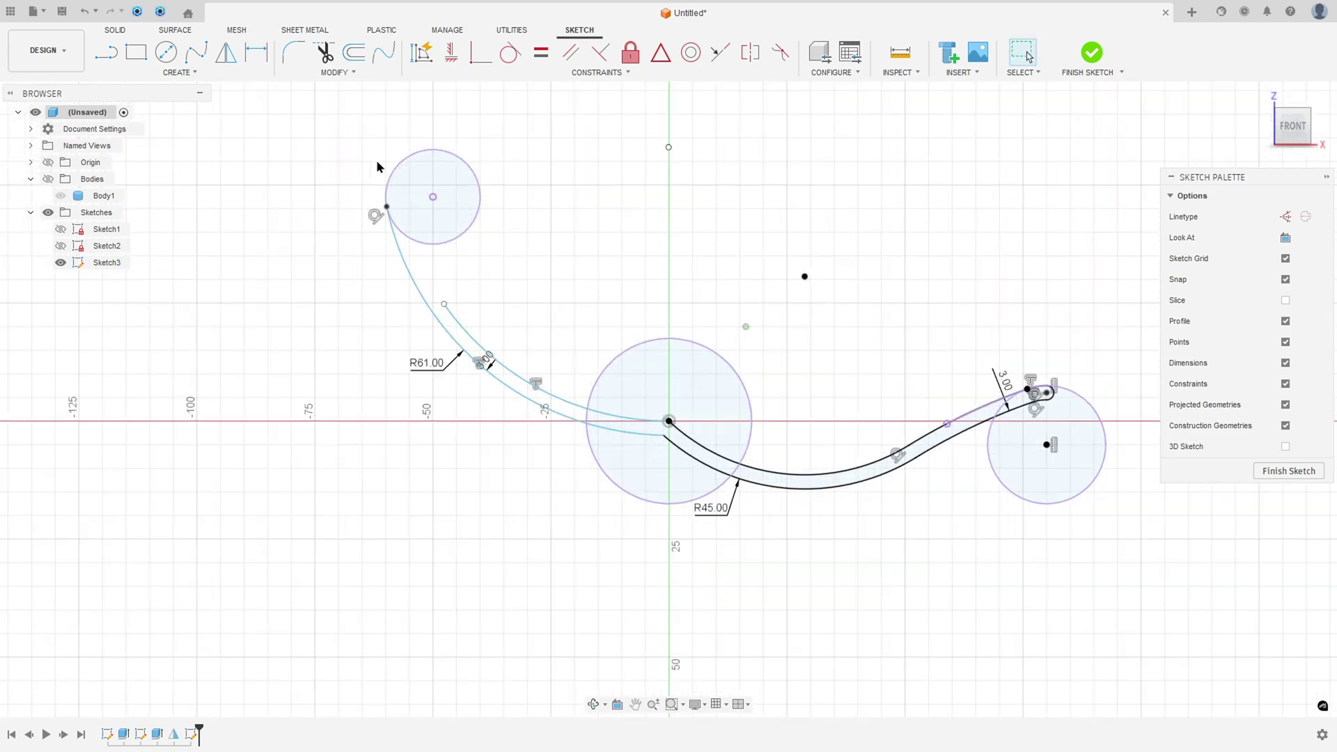
Step: Draw a center point arc about the left boss centre, from the outer web arc's upper endpoint to the top of the boss circle
scroll(376, 161, up, 3)
click(178, 72)
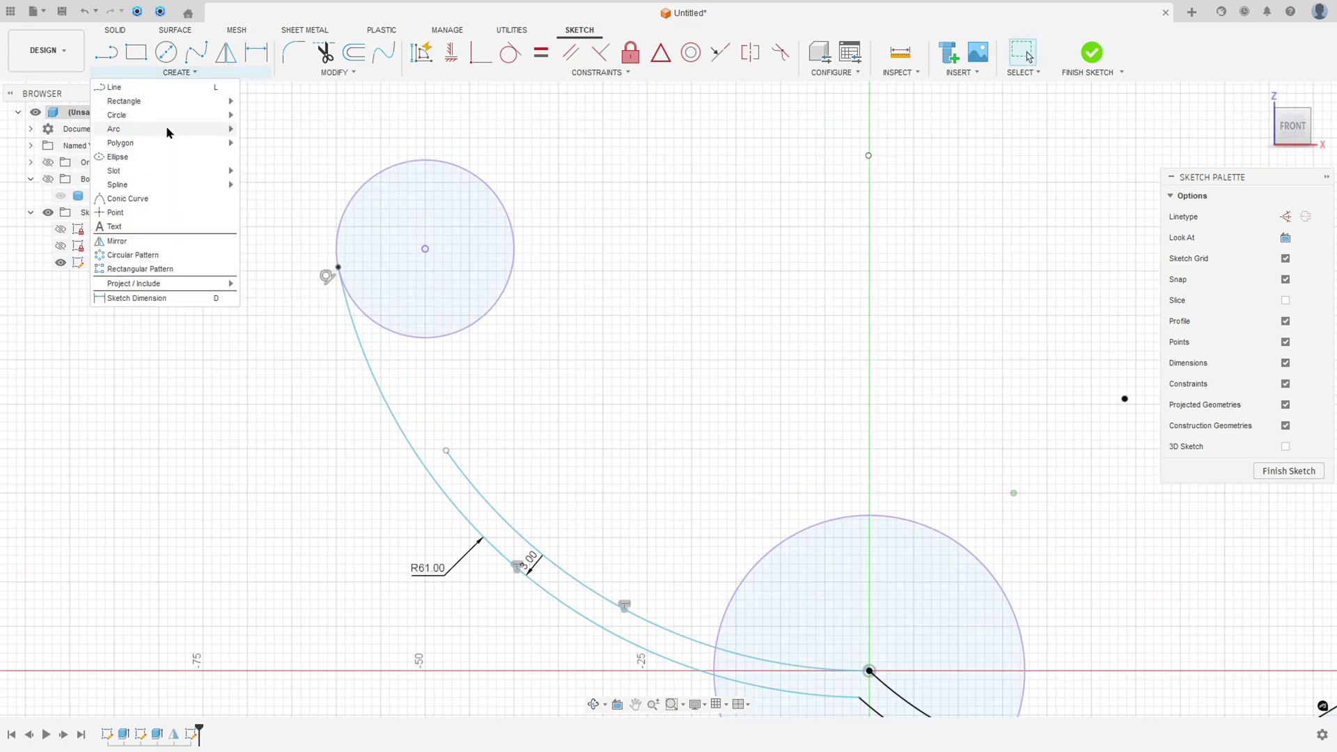
mouse_move(166, 129)
click(261, 130)
scroll(331, 177, up, 1)
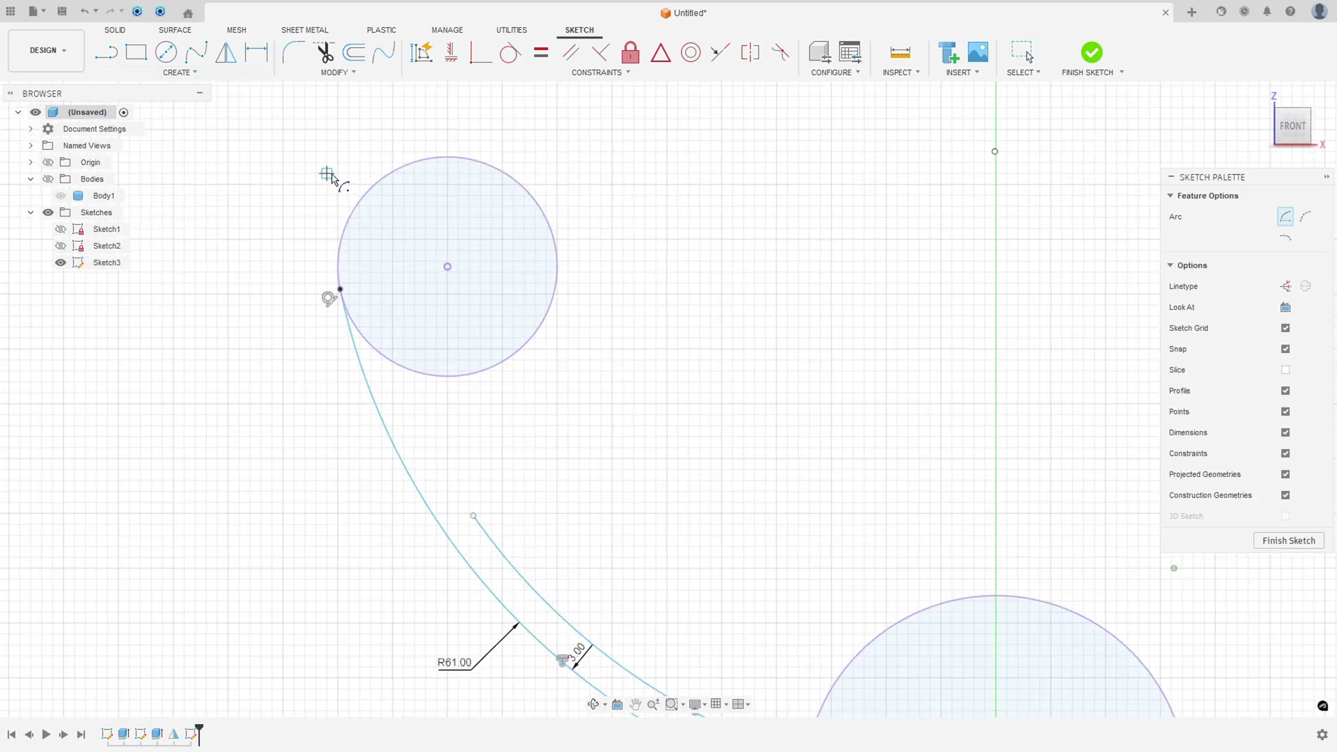
click(447, 267)
click(340, 289)
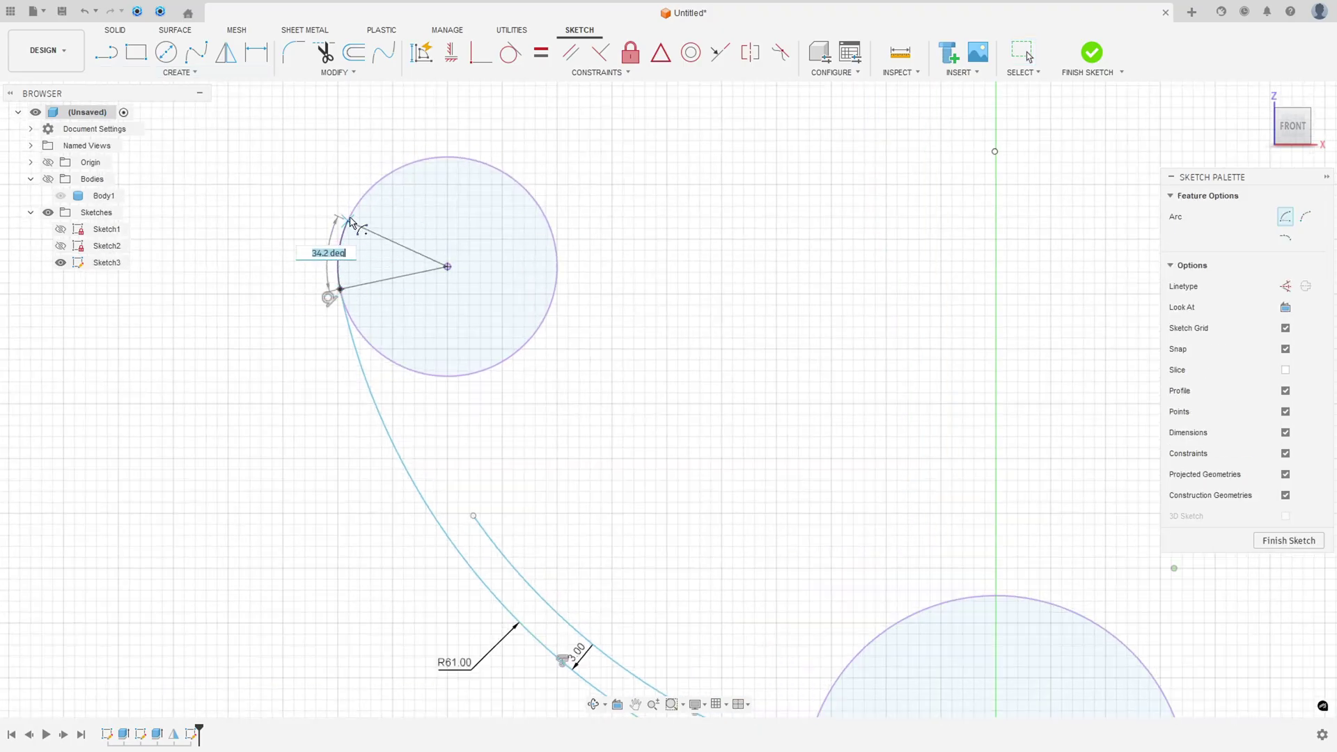
click(447, 170)
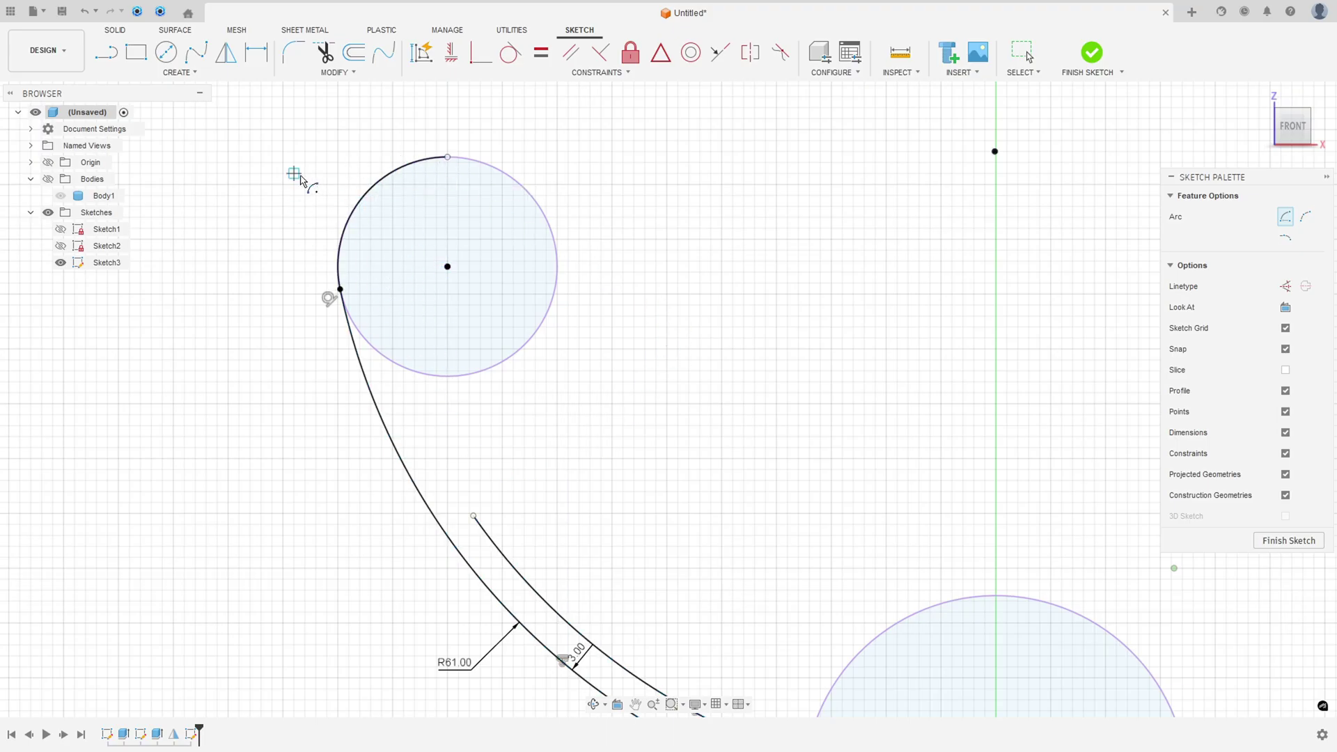
Step: Draw a small 3-point end-cap arc from the boss arc's top endpoint to a point just below it inside the left boss
click(174, 73)
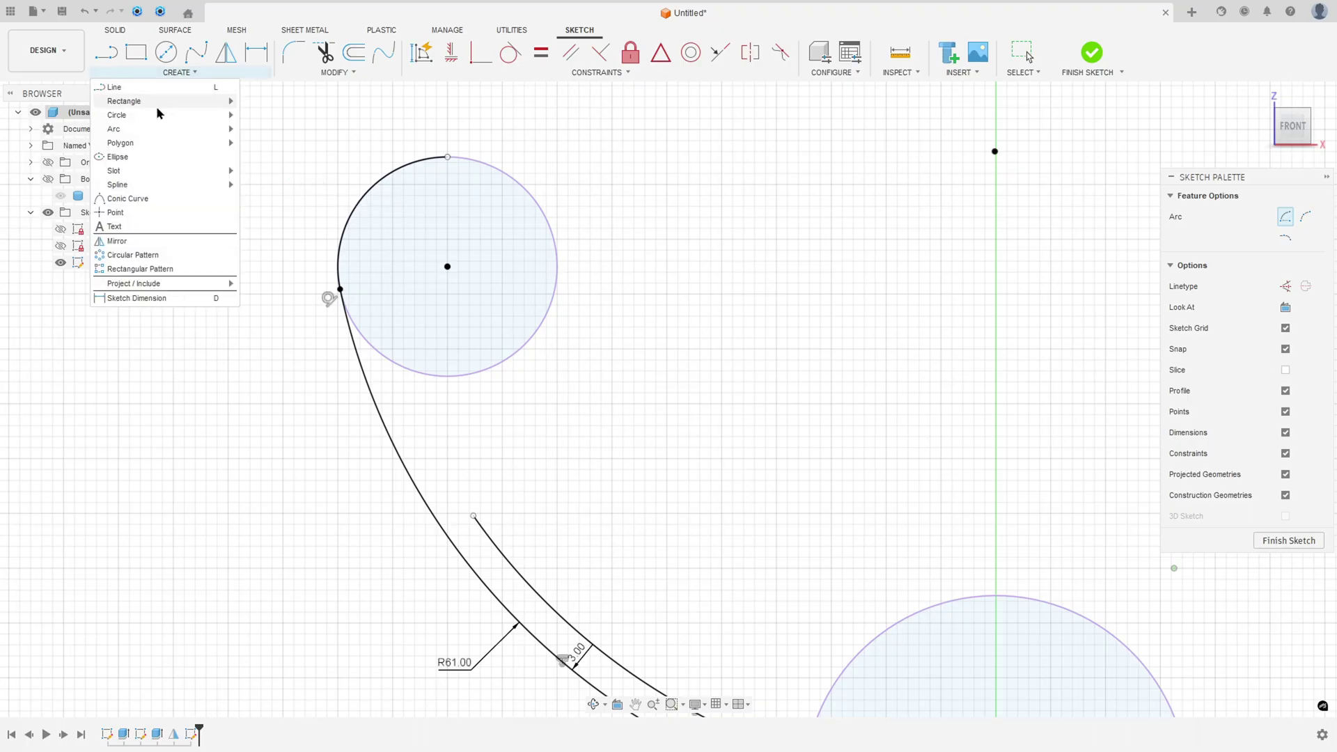
mouse_move(172, 132)
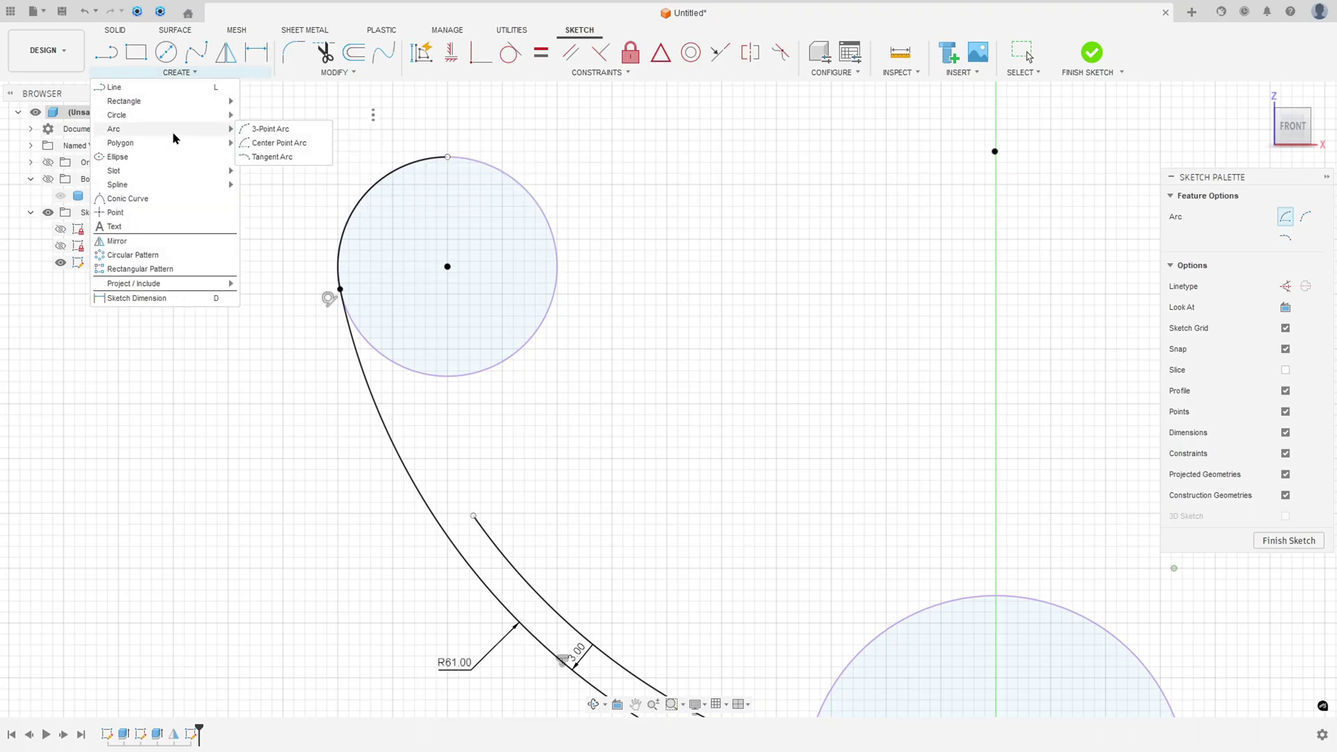
click(265, 127)
click(448, 158)
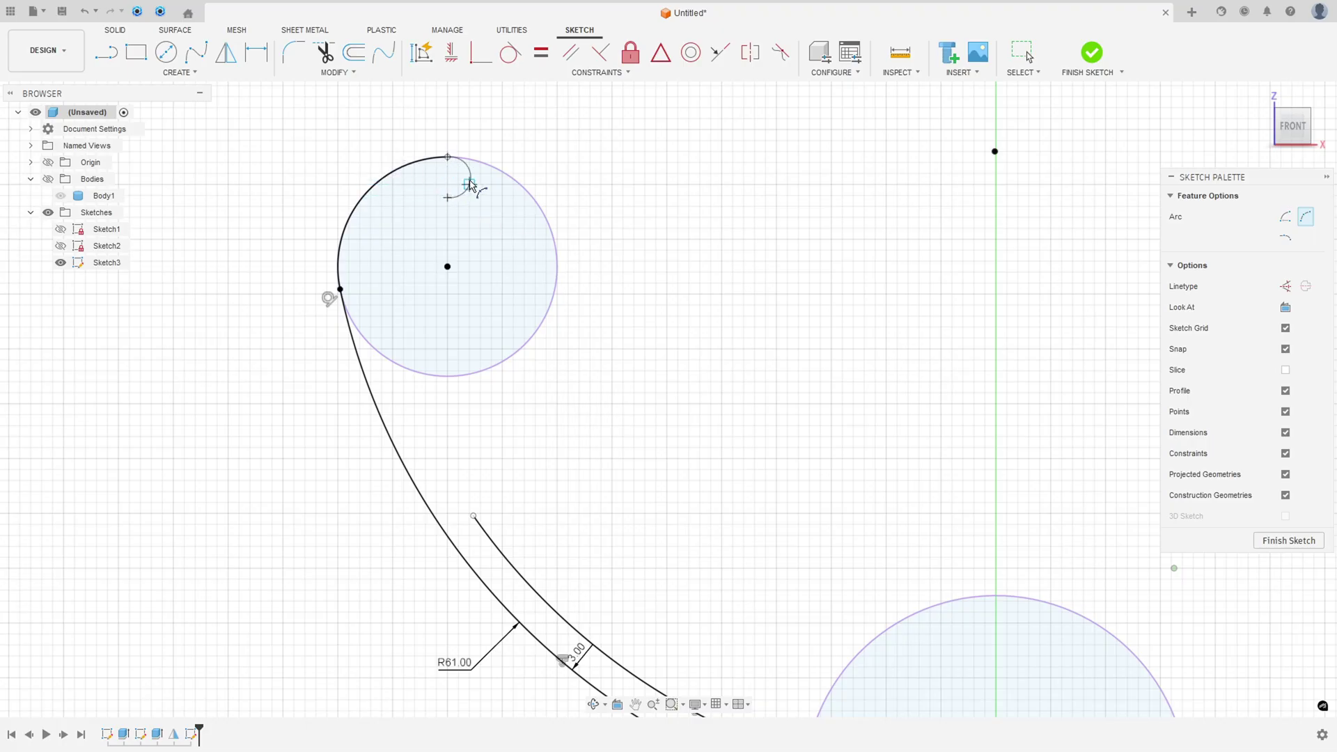
click(468, 184)
scroll(448, 237, up, 2)
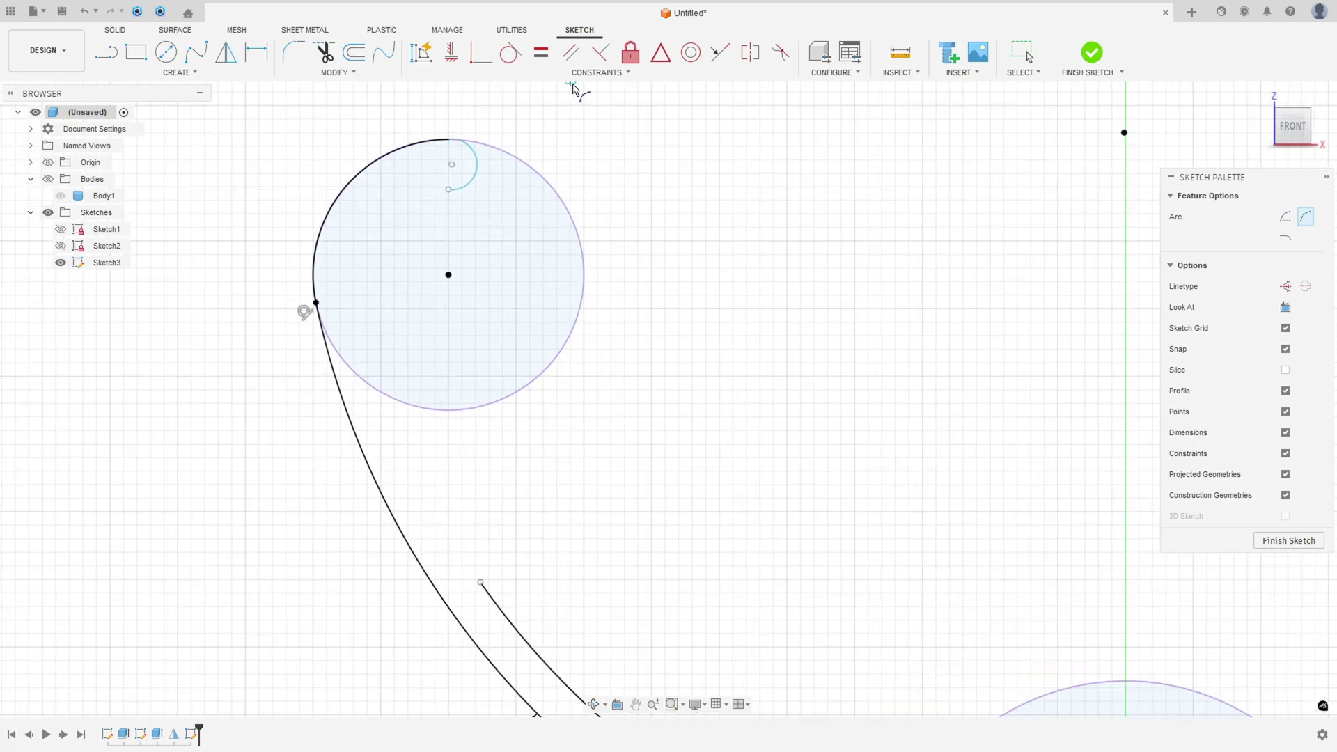
Step: Make the end-cap arc tangent to the boss arc and align its centre vertically with the left boss centre
click(510, 52)
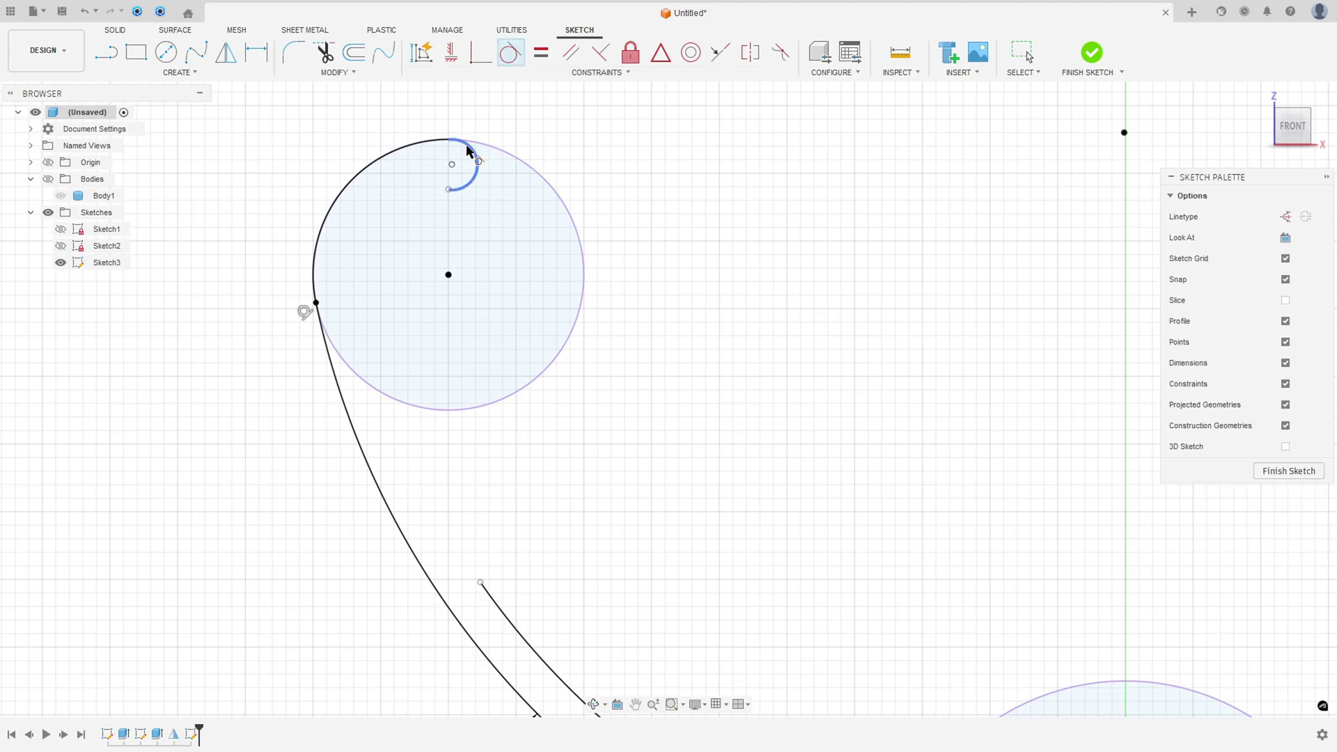
click(467, 150)
click(432, 143)
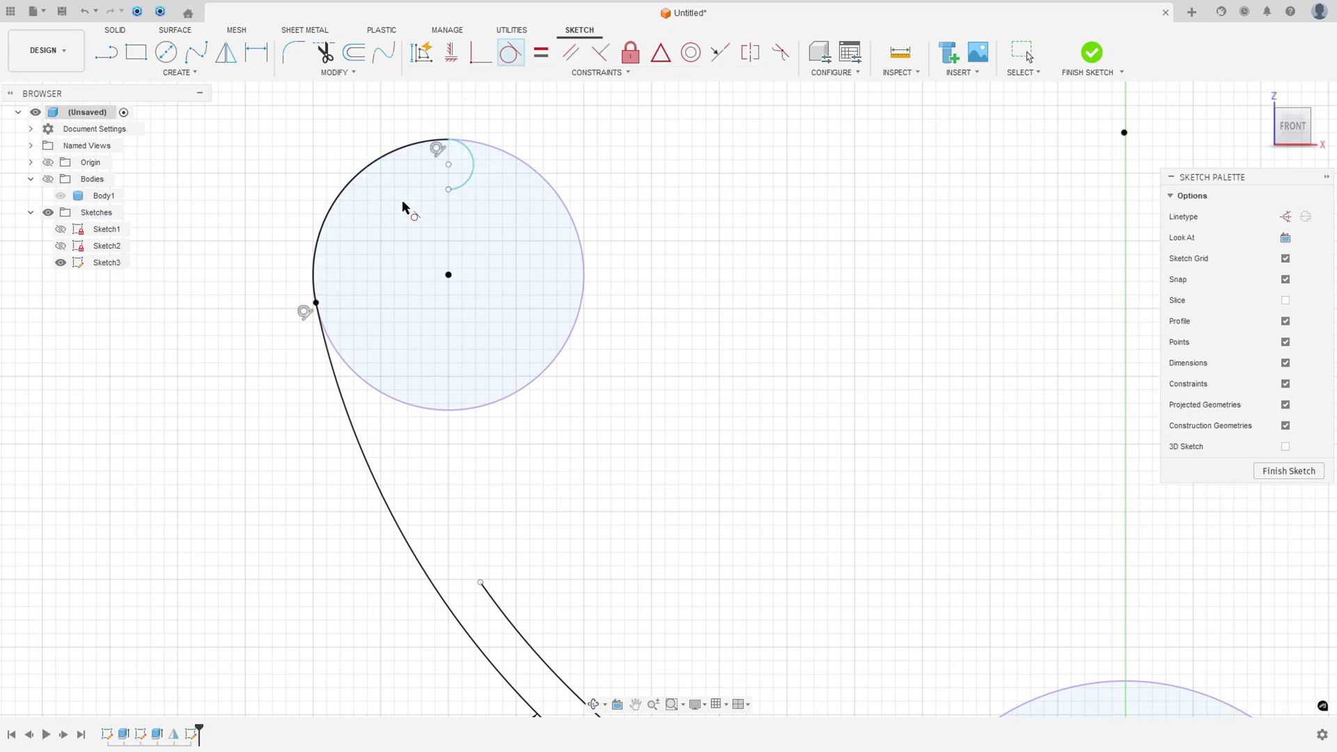
click(452, 54)
click(448, 165)
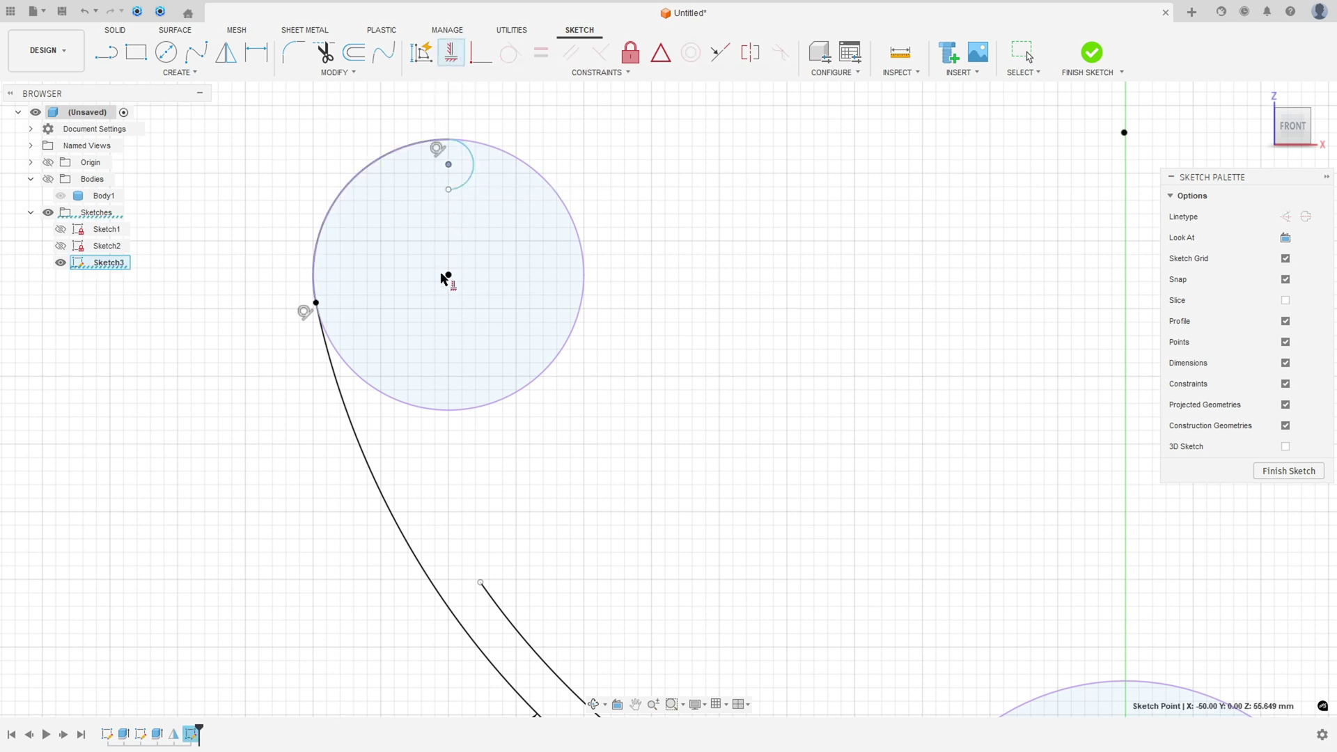
click(447, 276)
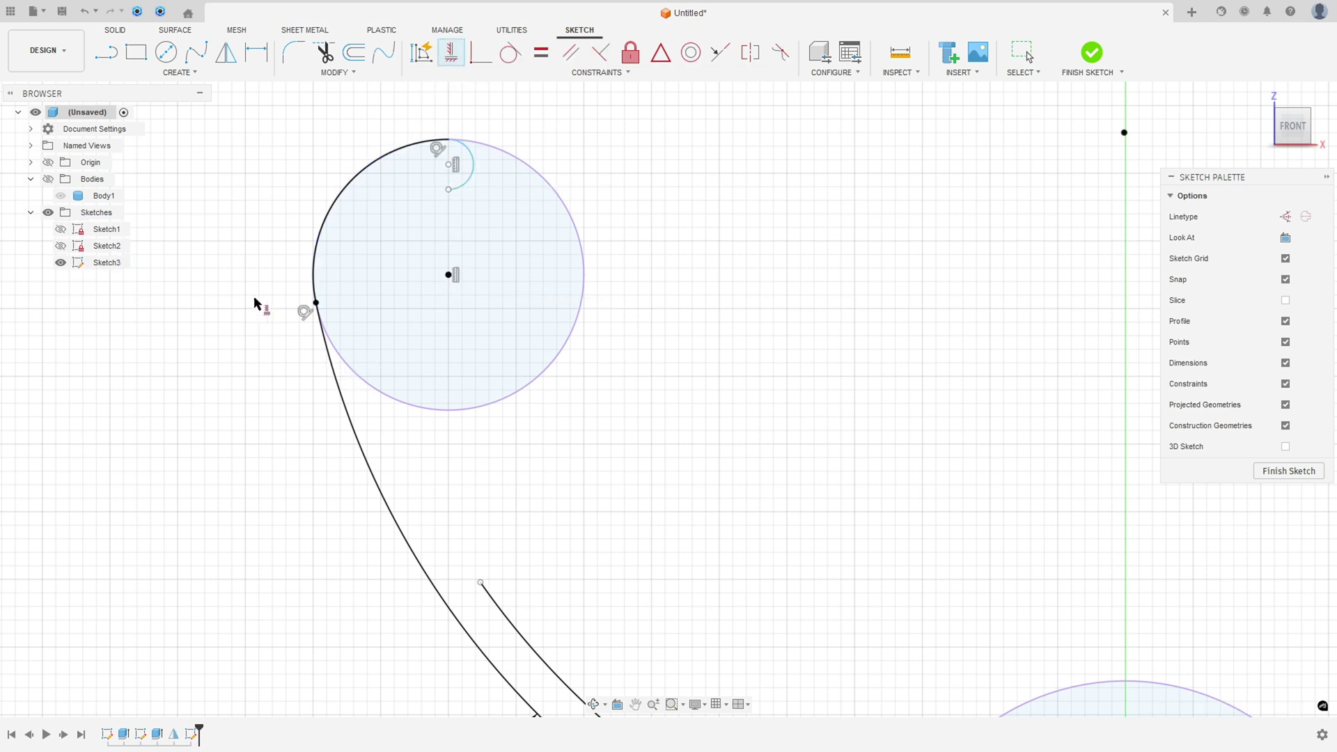
Step: Offset the left boss arc 3 mm inward, toward the boss centre
click(355, 56)
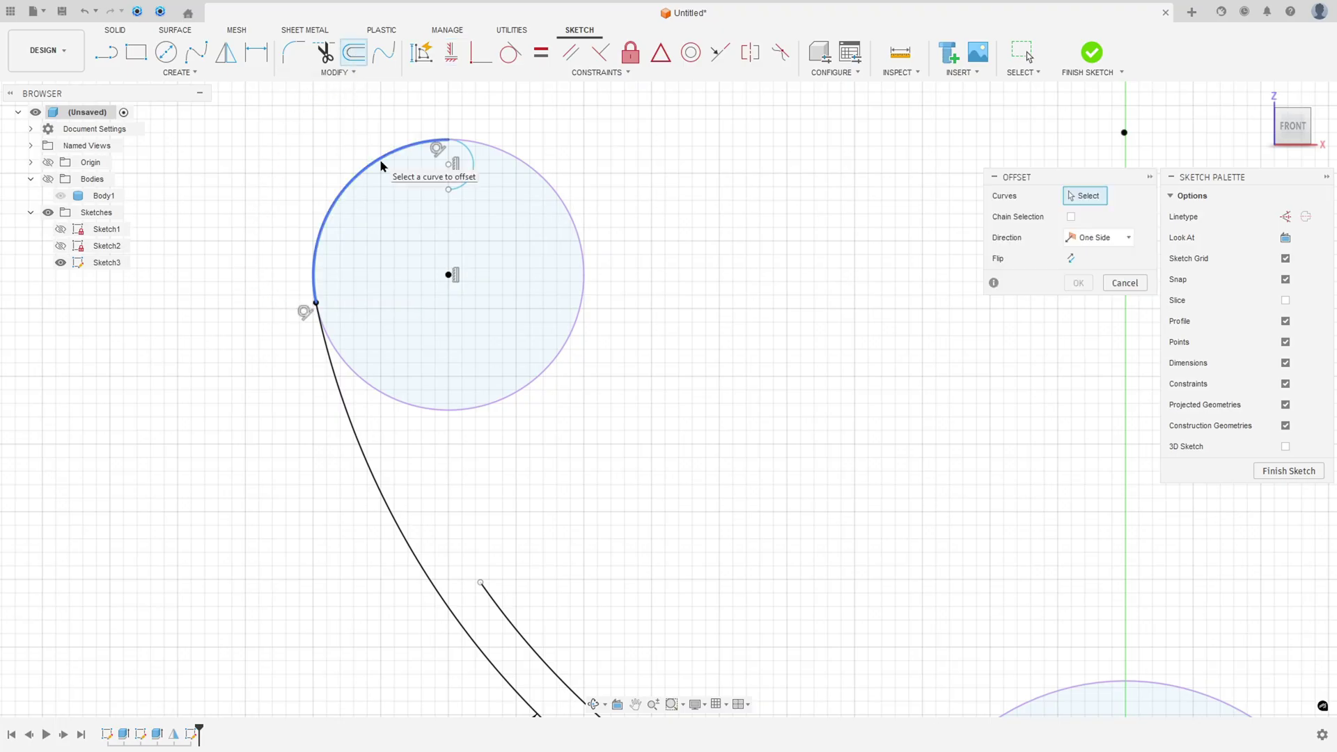
click(379, 167)
drag(366, 143, 423, 207)
text(-)
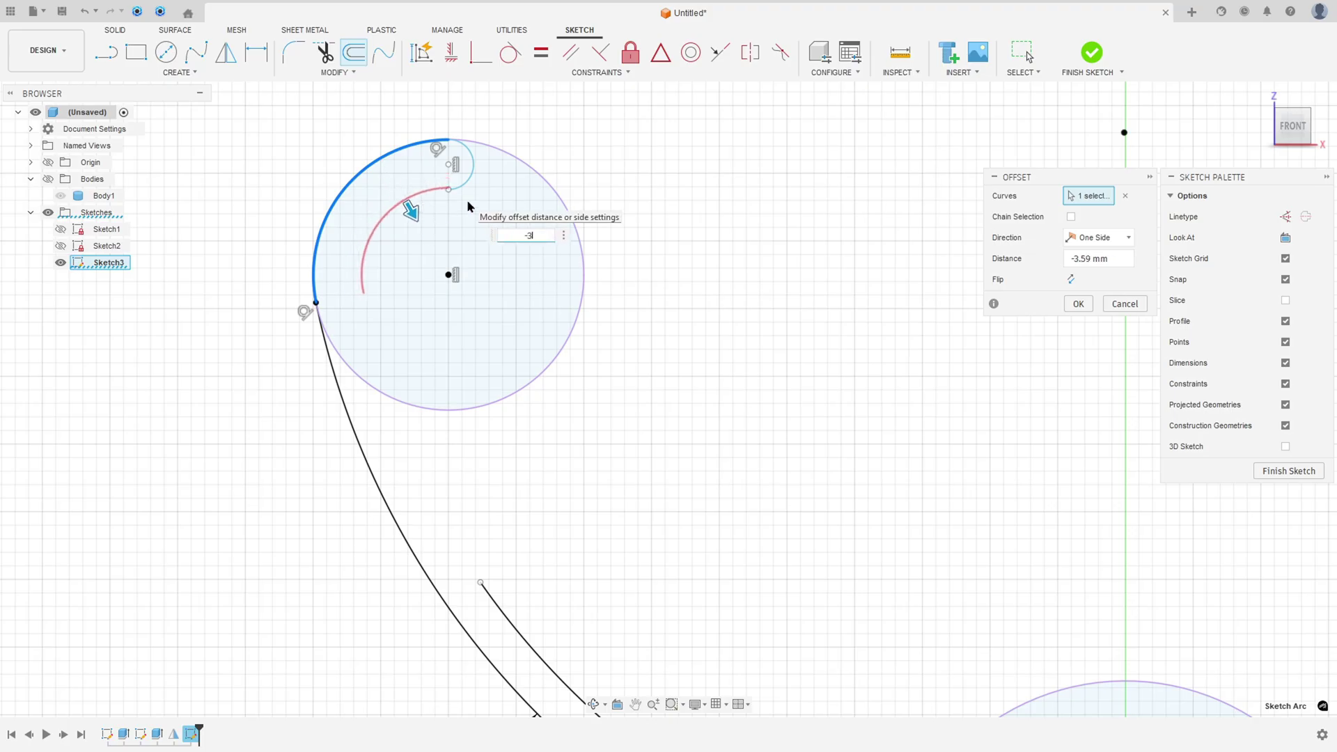
text(3)
key(Return)
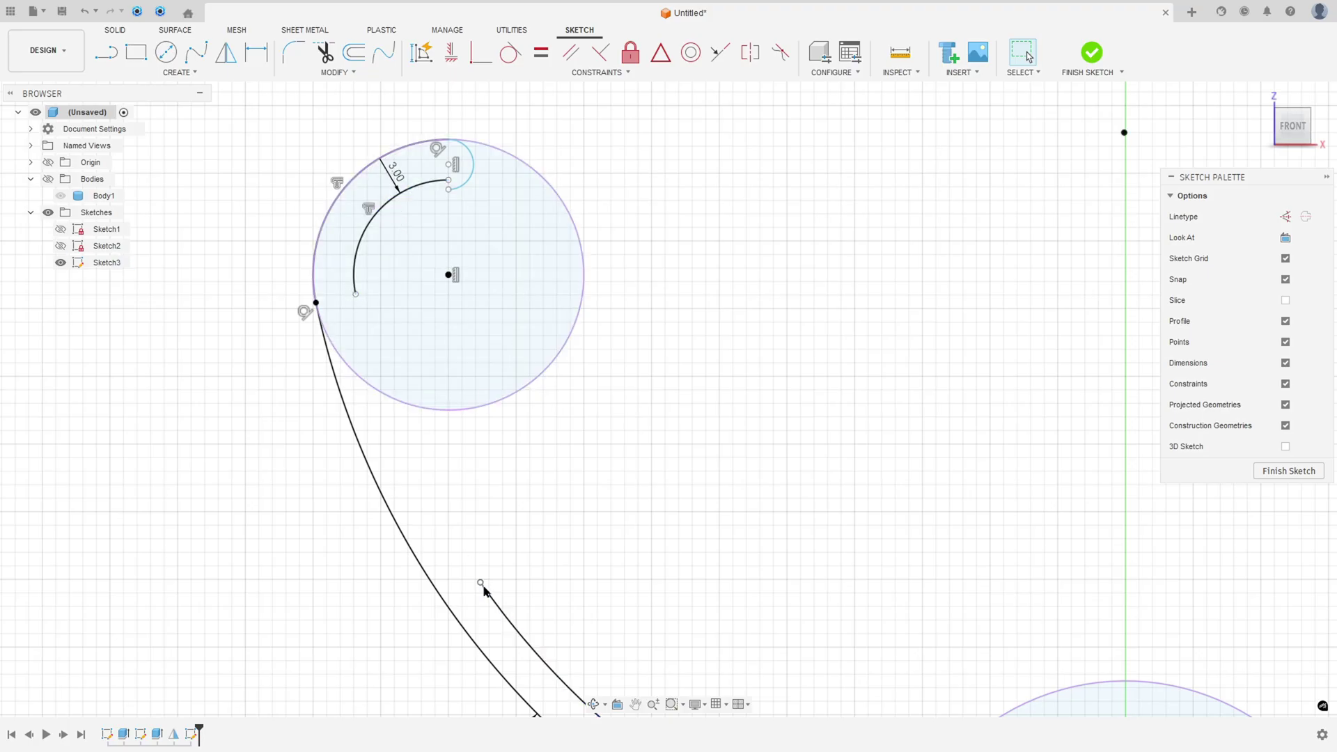
Step: Extend the left web's inner arc up into the left boss circle and try to make it tangent to the inner boss arc
drag(481, 583, 362, 356)
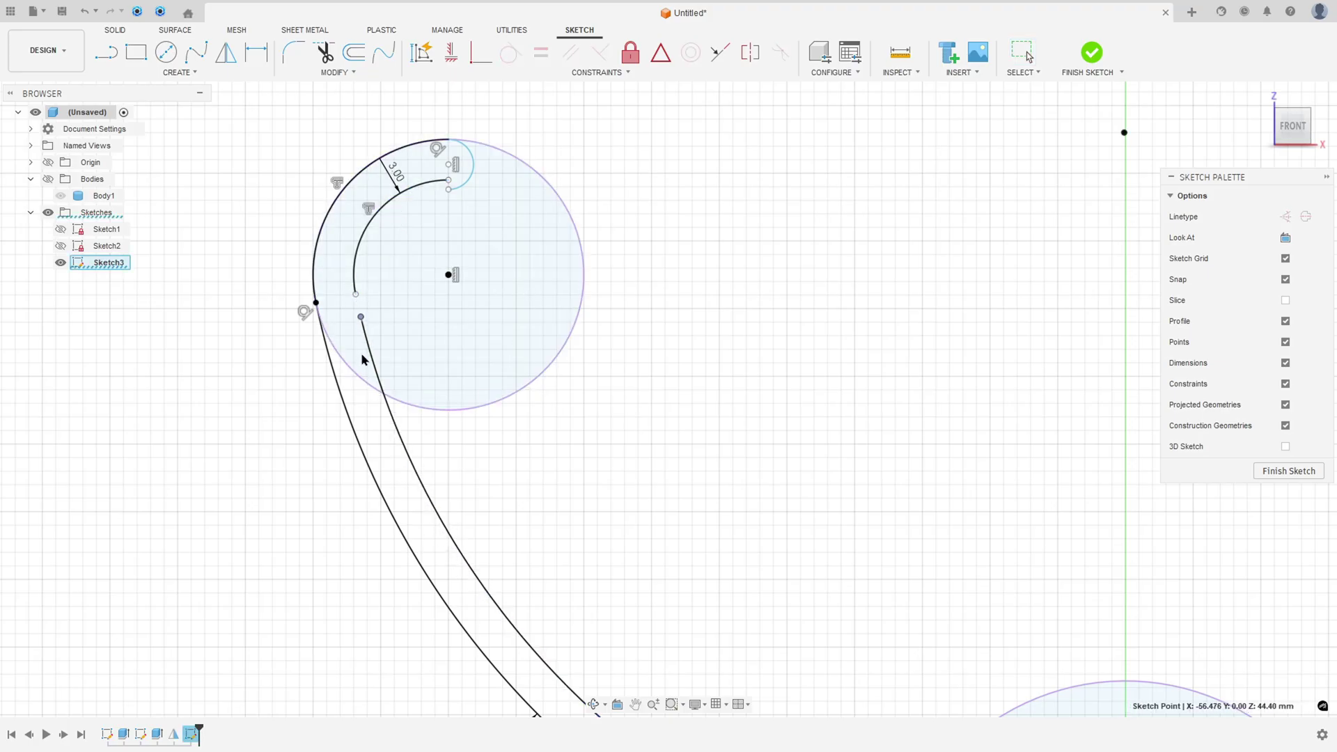
click(480, 53)
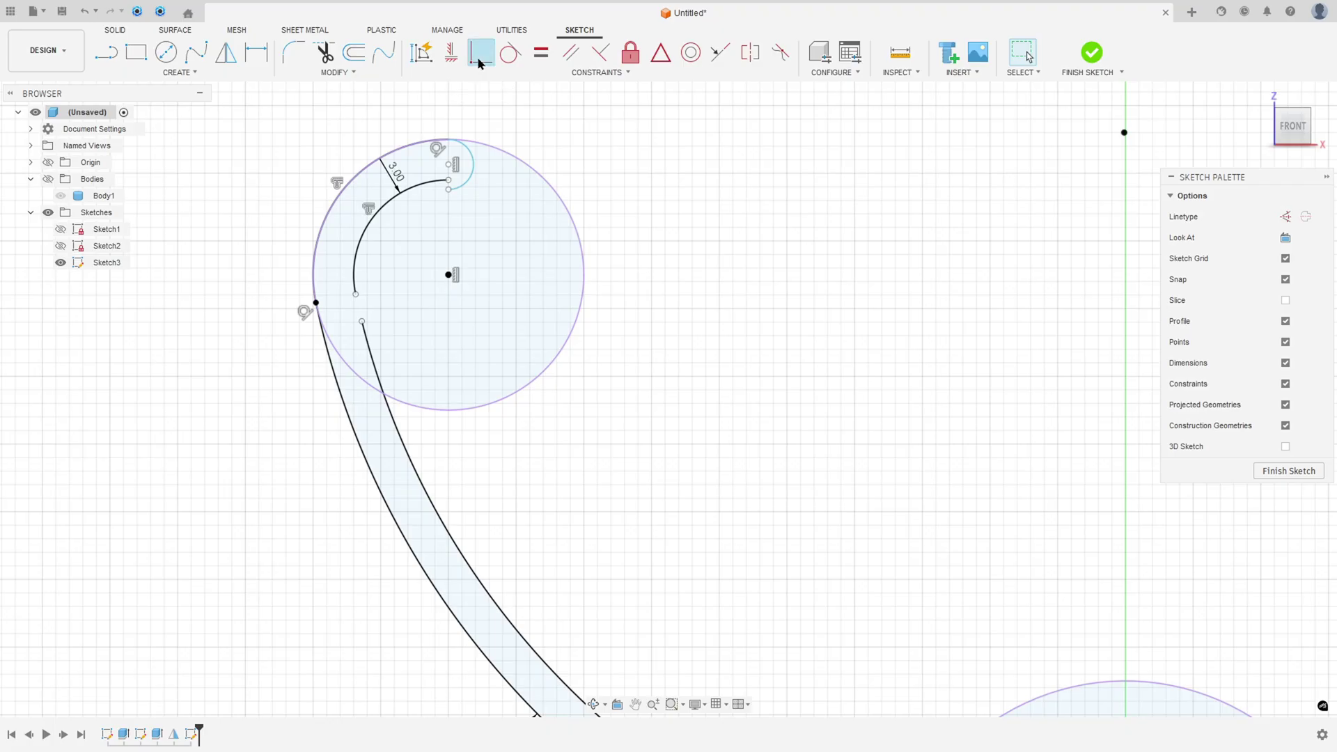
click(510, 53)
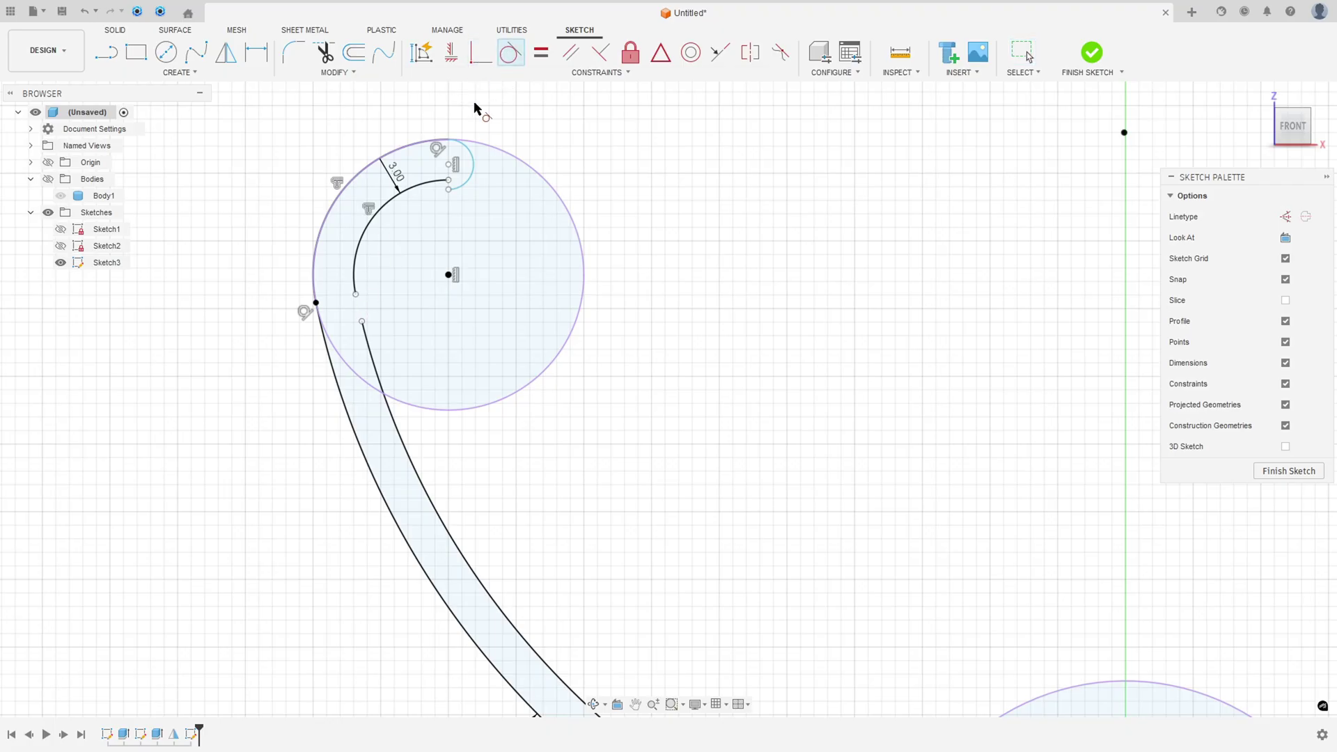
click(357, 287)
click(365, 336)
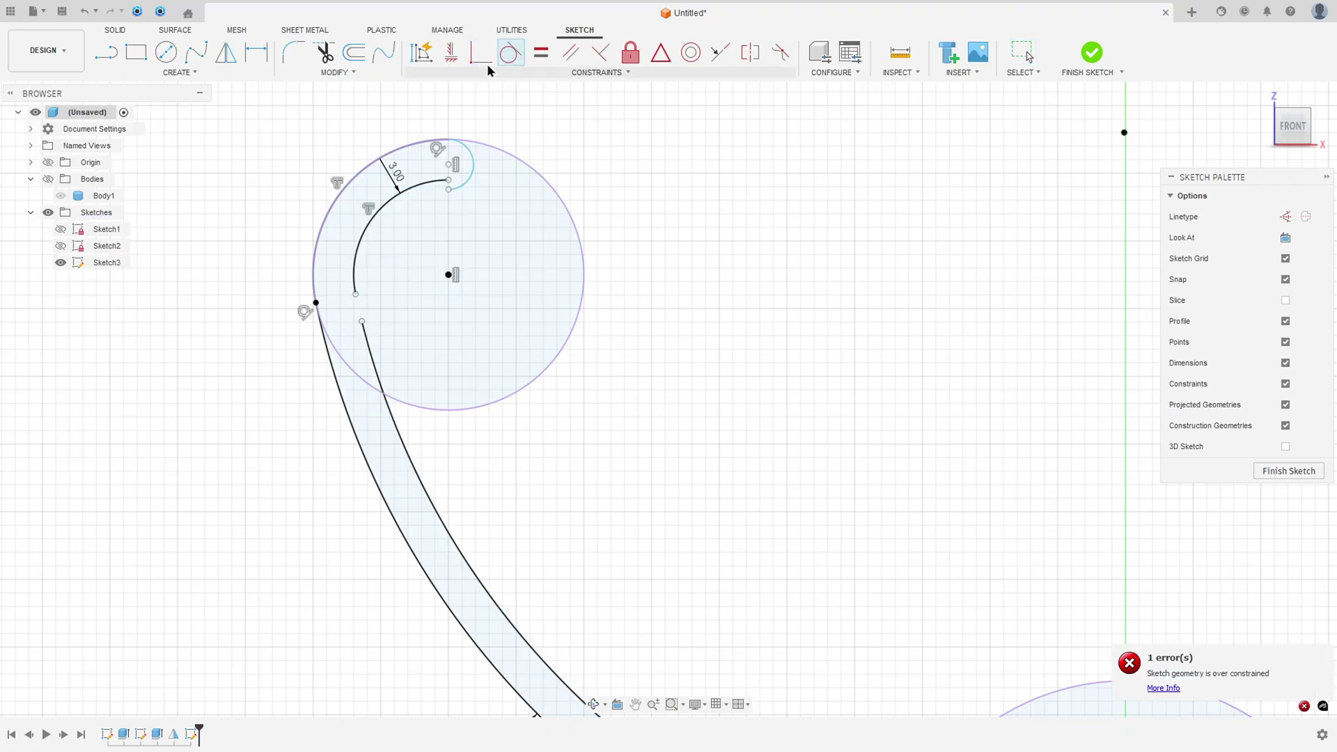
Step: Join the inner boss arc's lower end to the inner web arc and its upper end to the end-cap arc with coincident constraints
click(357, 295)
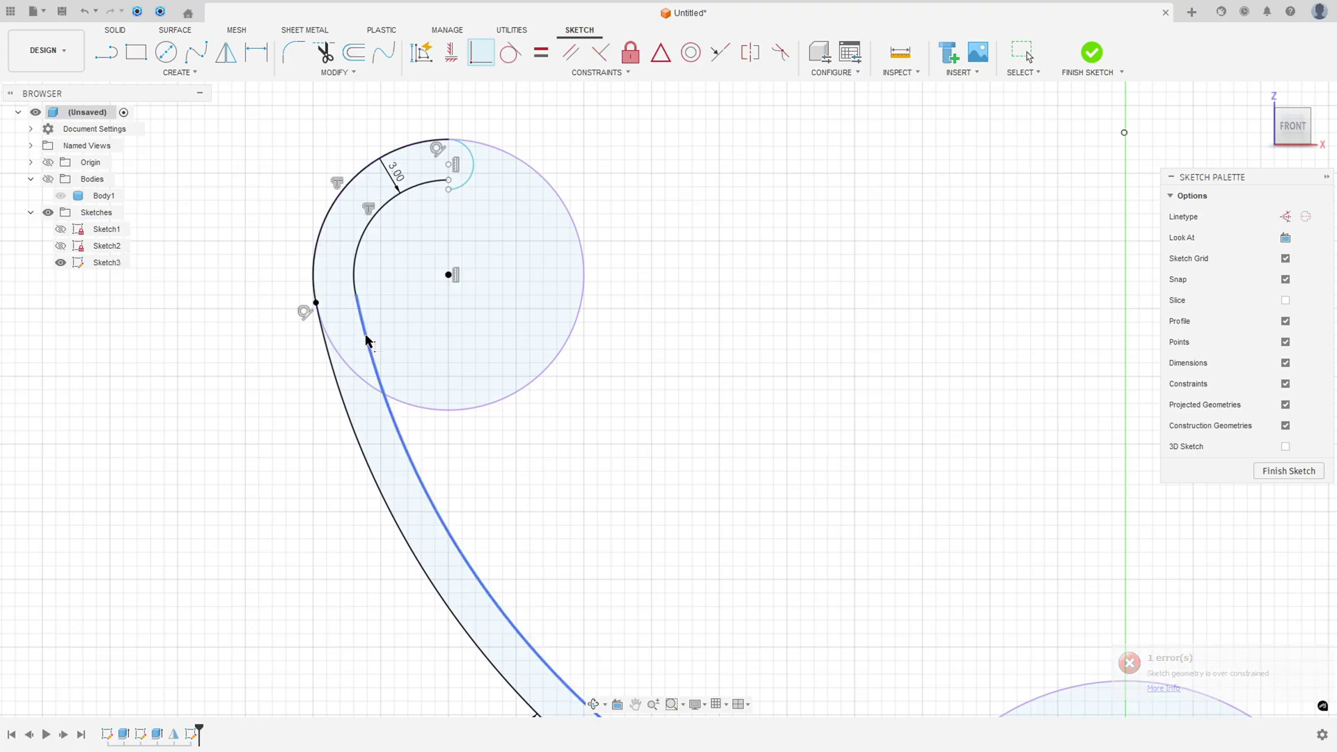
click(368, 348)
scroll(569, 122, up, 2)
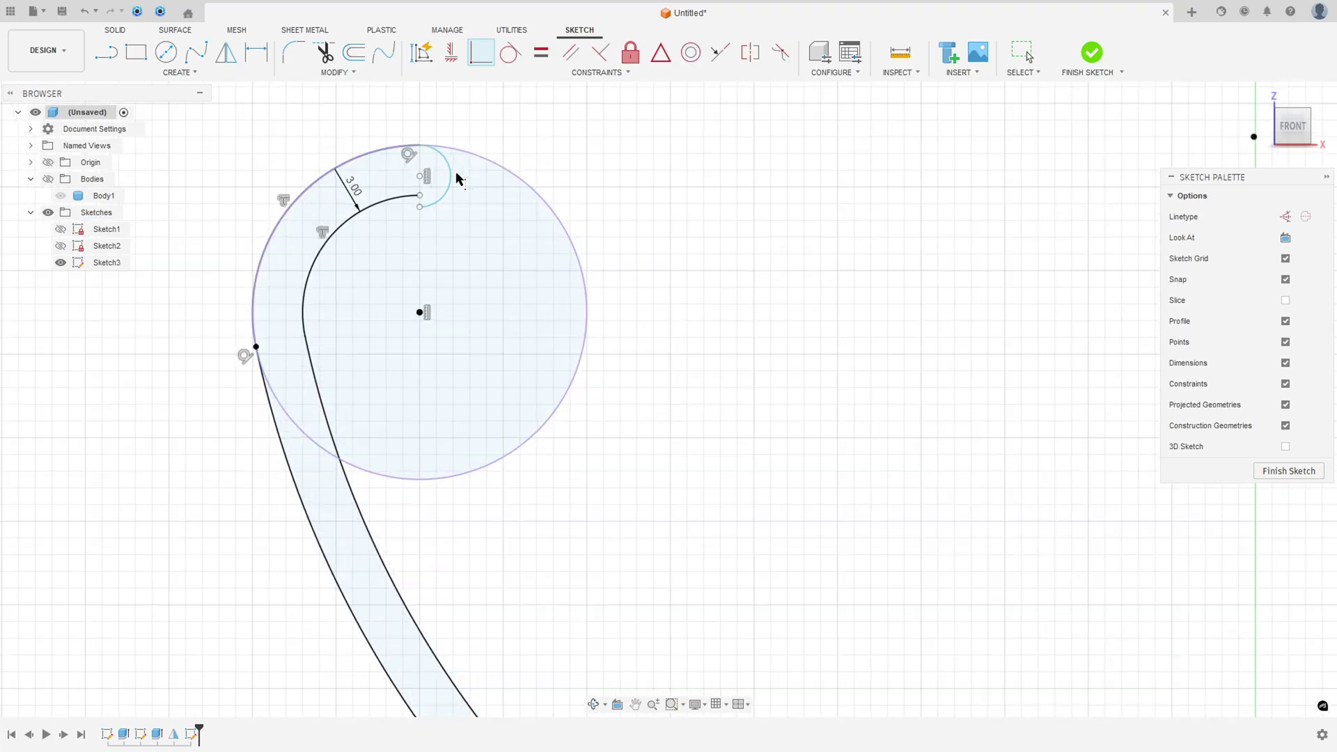
click(419, 197)
Step: Make the end-cap arc tangent to the inner boss arc to close the left web's tip
key(t)
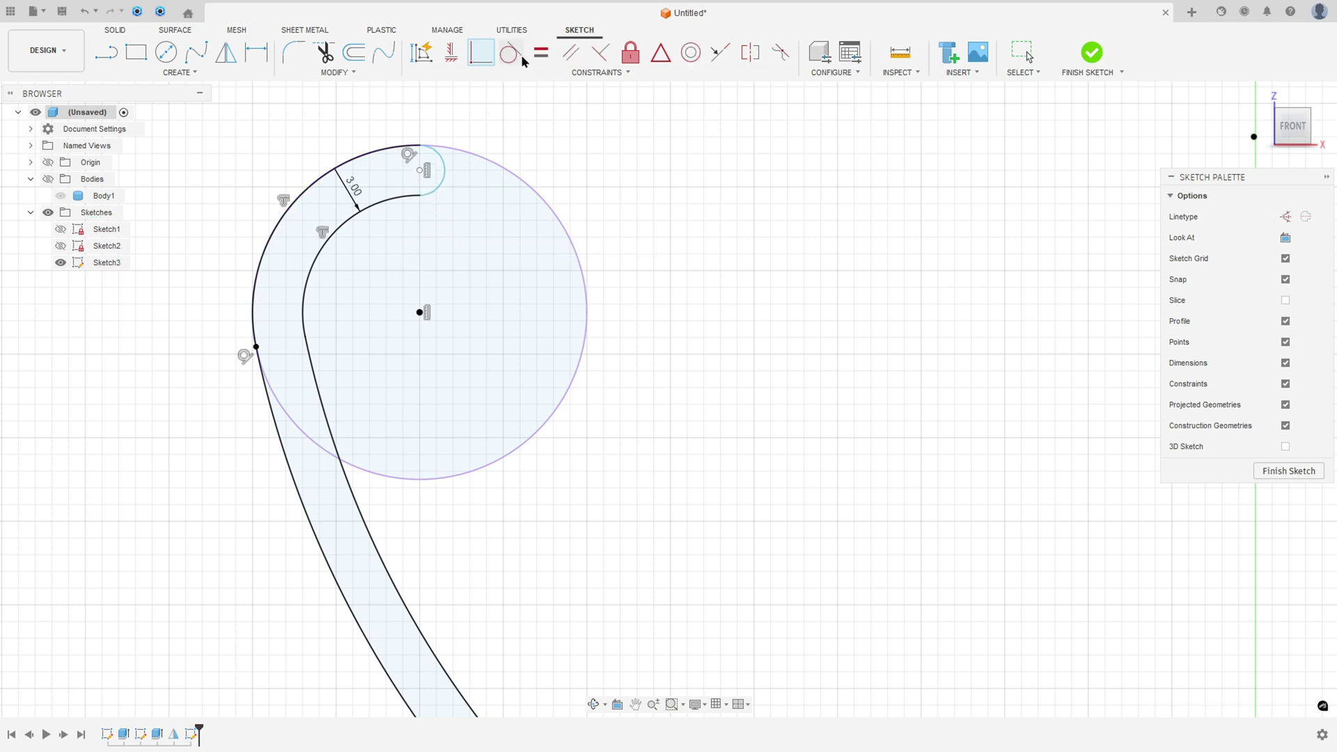
click(424, 197)
click(407, 203)
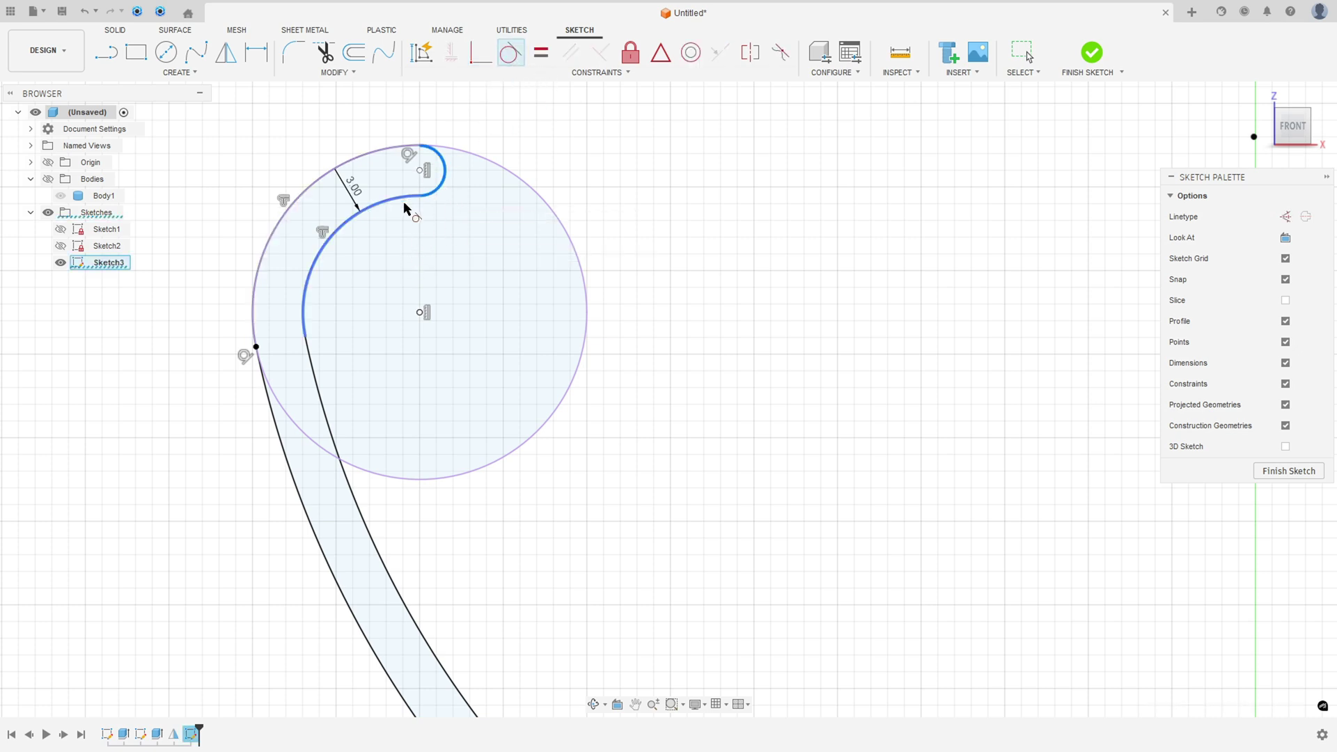
scroll(557, 459, down, 4)
mouse_move(608, 492)
middle_down()
mouse_move(585, 426)
mouse_move(450, 310)
middle_up()
scroll(510, 388, down, 3)
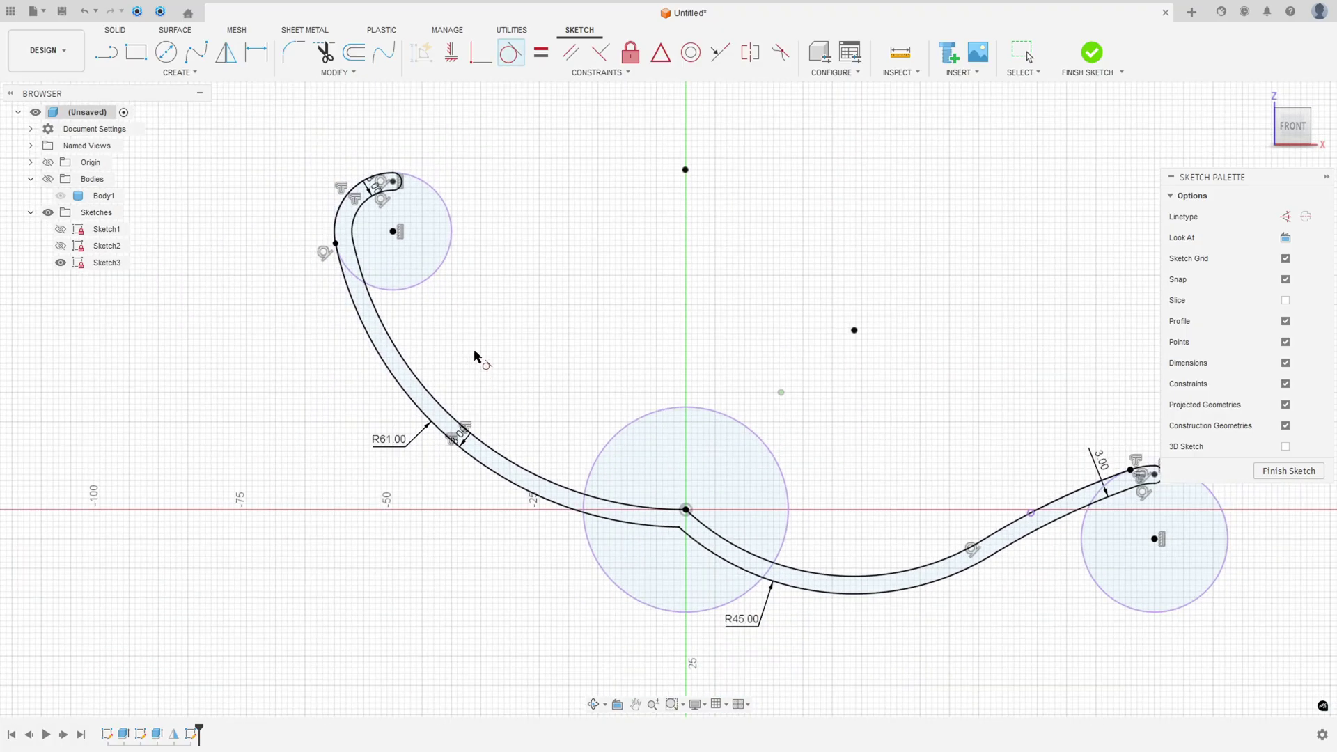
key(Escape)
Step: Show the Bodies folder and the lever's Body1 behind the sketch
scroll(654, 355, down, 4)
middle_drag(734, 307, 657, 361)
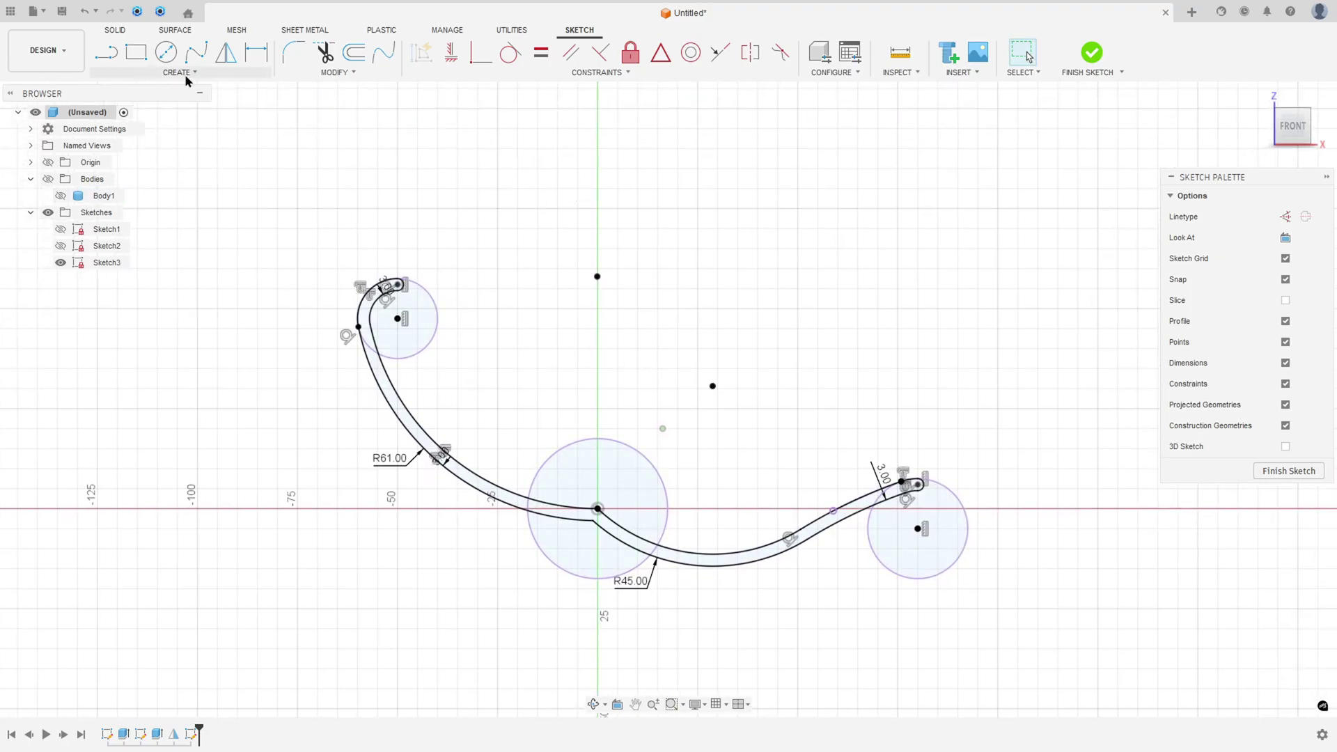
click(48, 179)
click(61, 195)
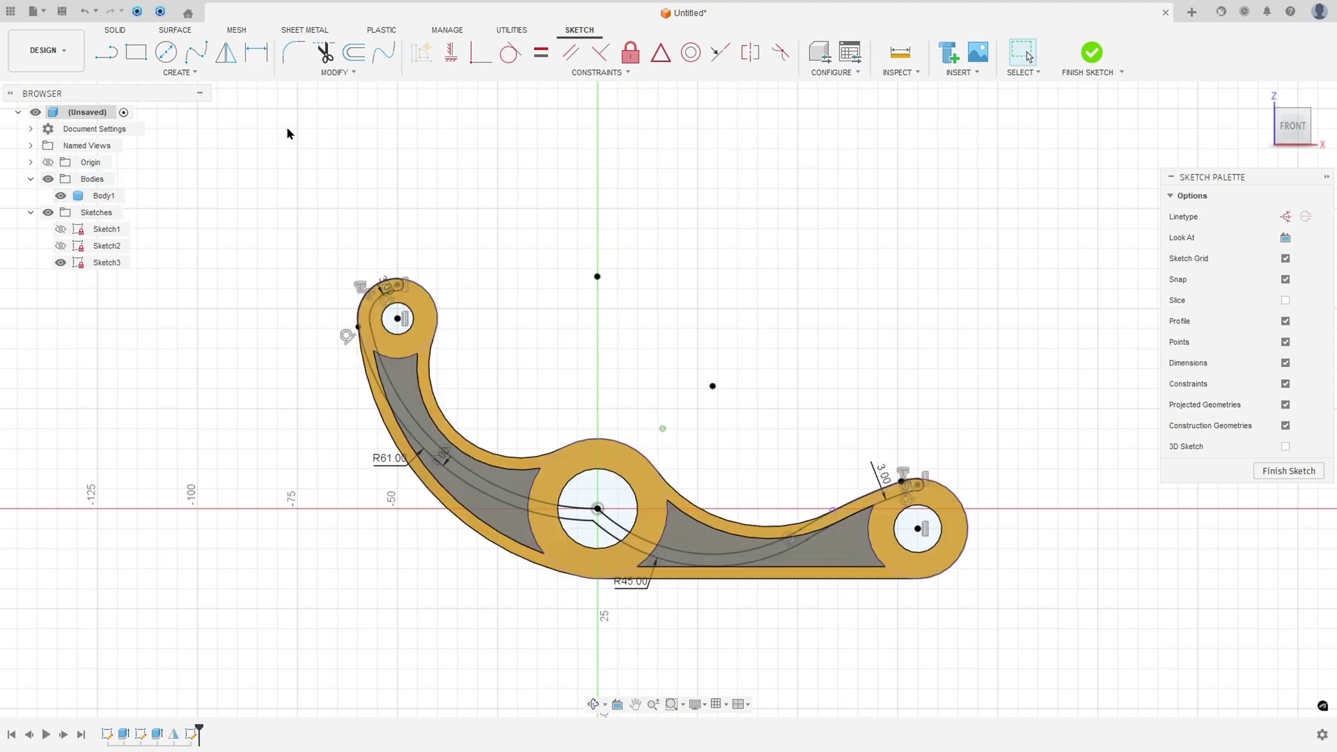
Step: Project the whole Body1 into the mid-plane sketch using the body selection filter, keeping the projection linked
click(202, 74)
mouse_move(149, 289)
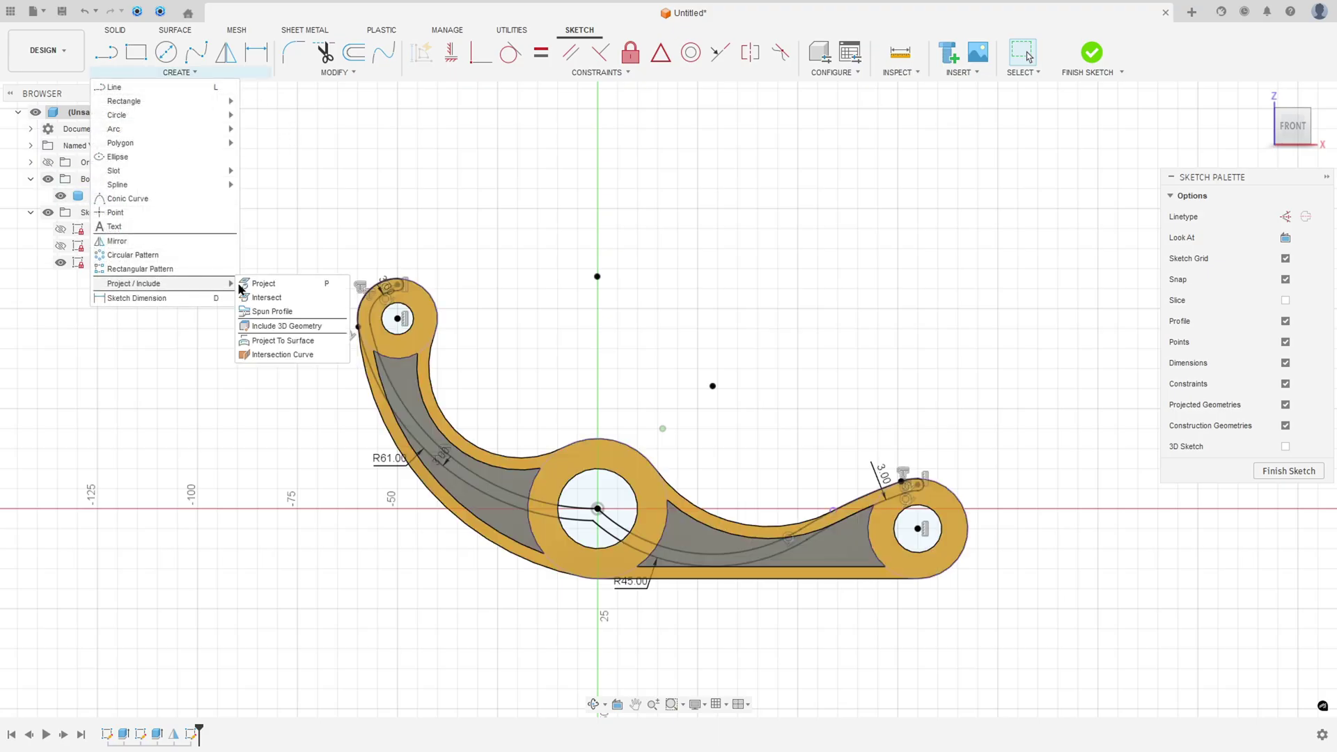
click(263, 285)
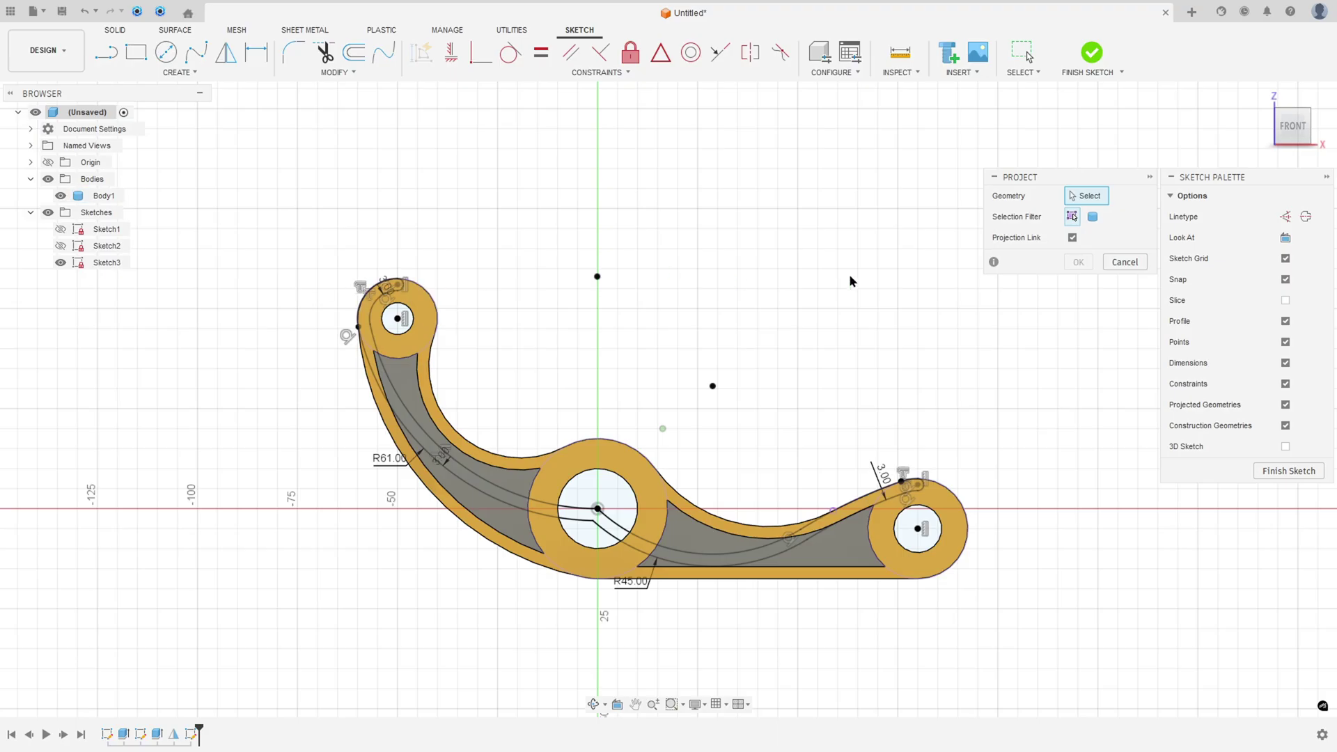
click(1092, 217)
click(621, 457)
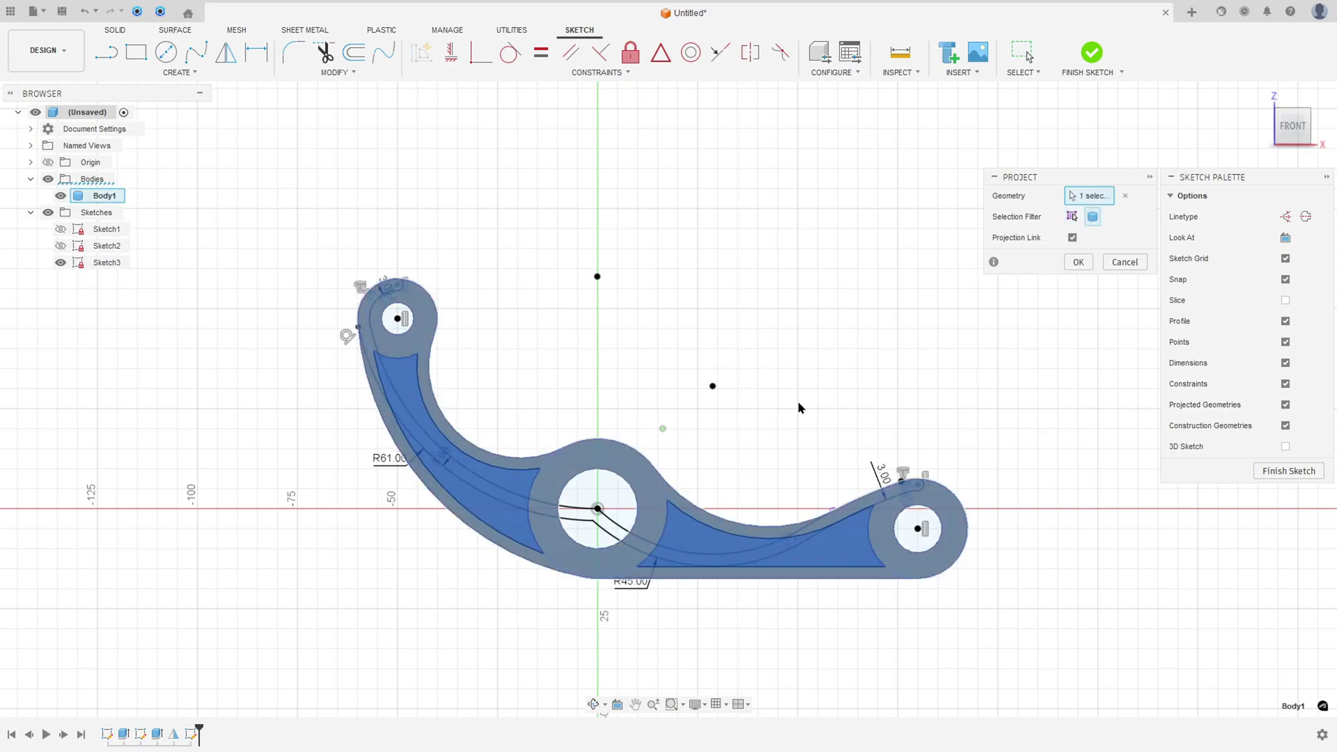
click(1078, 263)
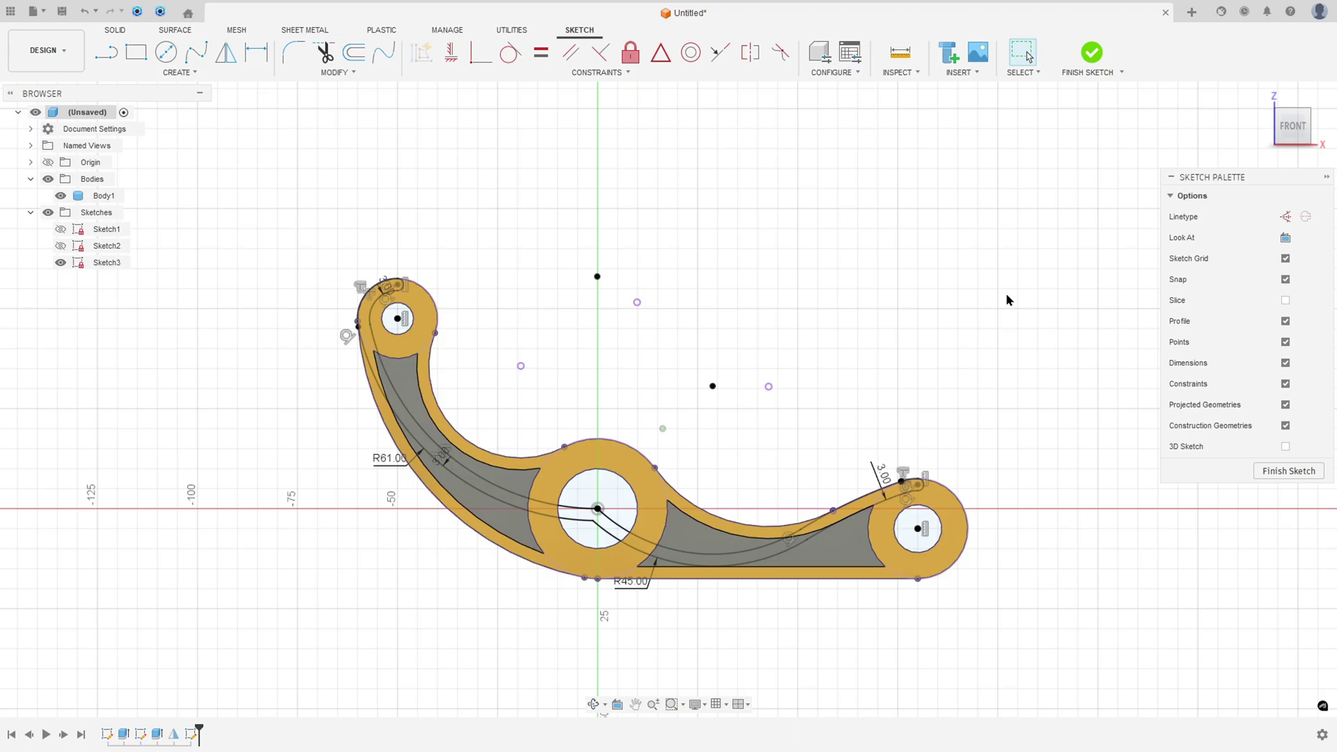
Step: Hide Body1 to expose the projected outlines and finish the sketch
click(60, 198)
click(60, 198)
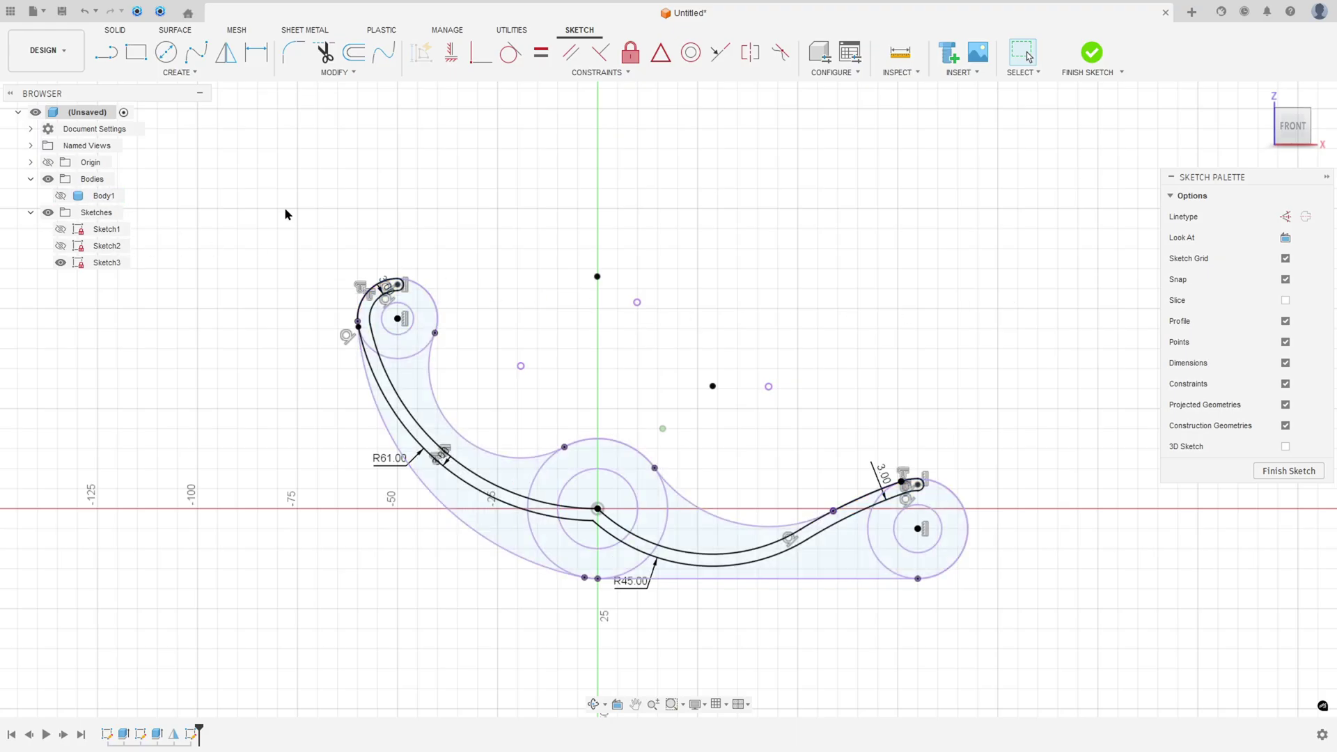
click(1090, 52)
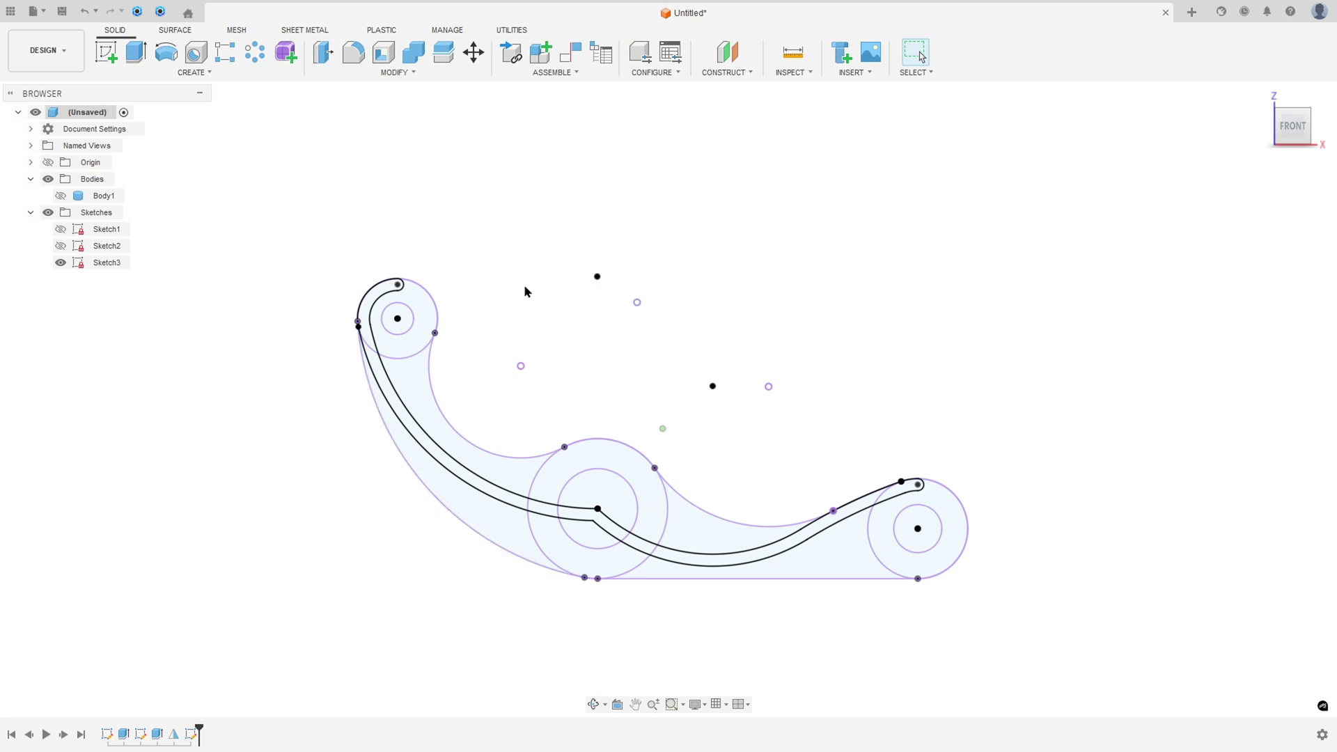
Step: Start an Extrude with the left arm's three profiles around the inner web: boss ring, inner area and outer area, leaving out the central hub
click(136, 54)
scroll(377, 335, up, 3)
click(416, 351)
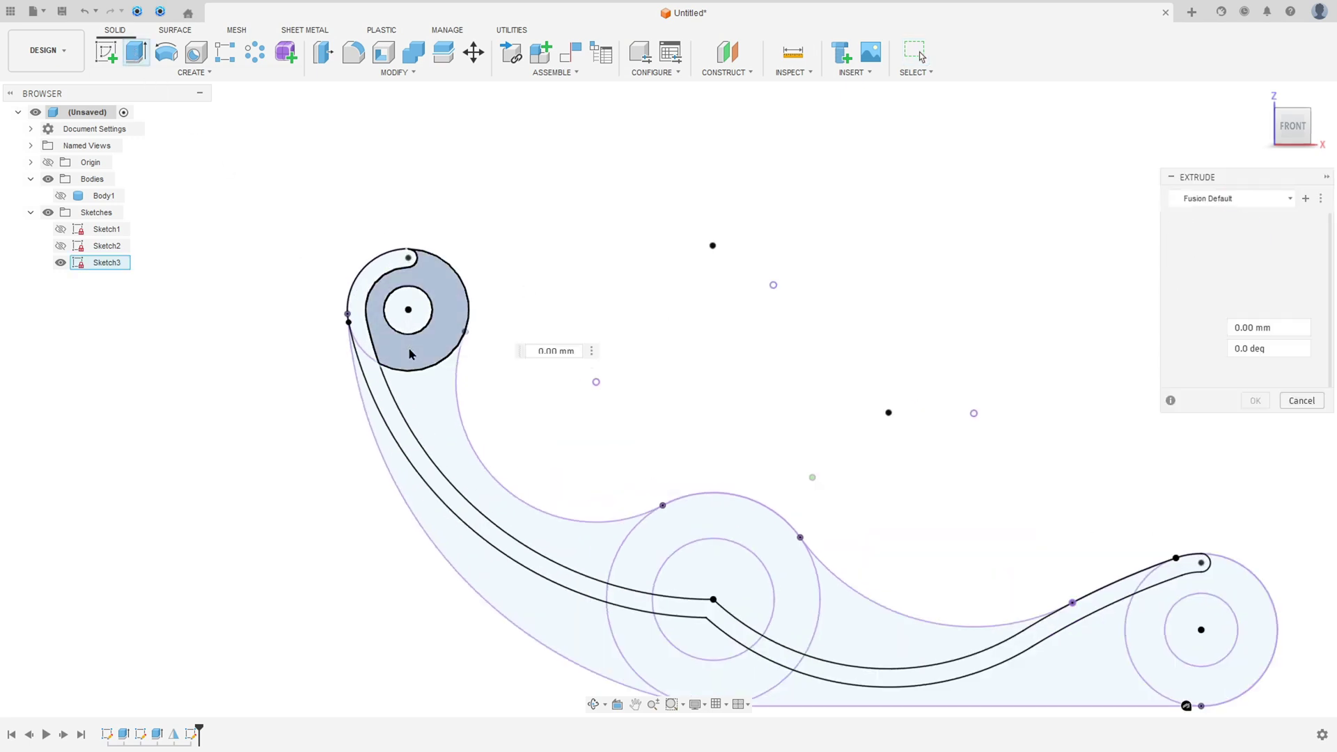
click(428, 418)
click(445, 557)
click(501, 550)
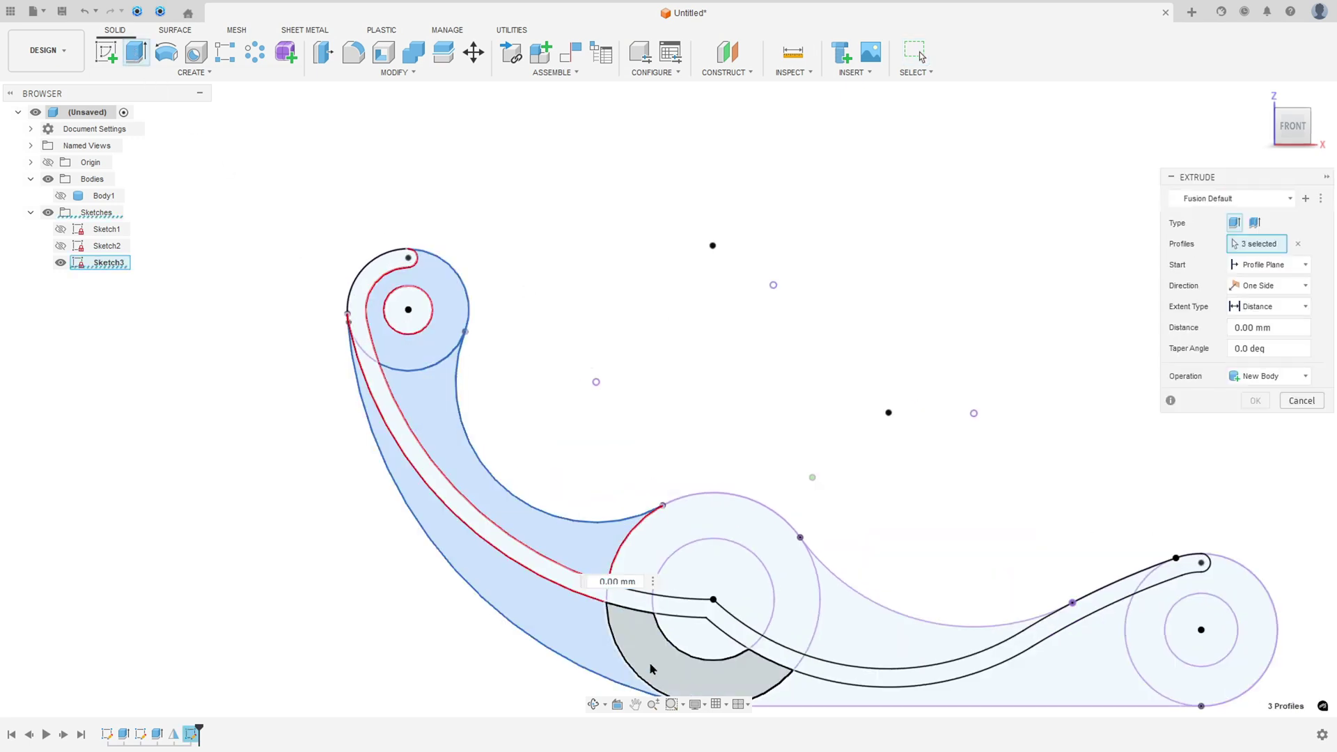
click(650, 553)
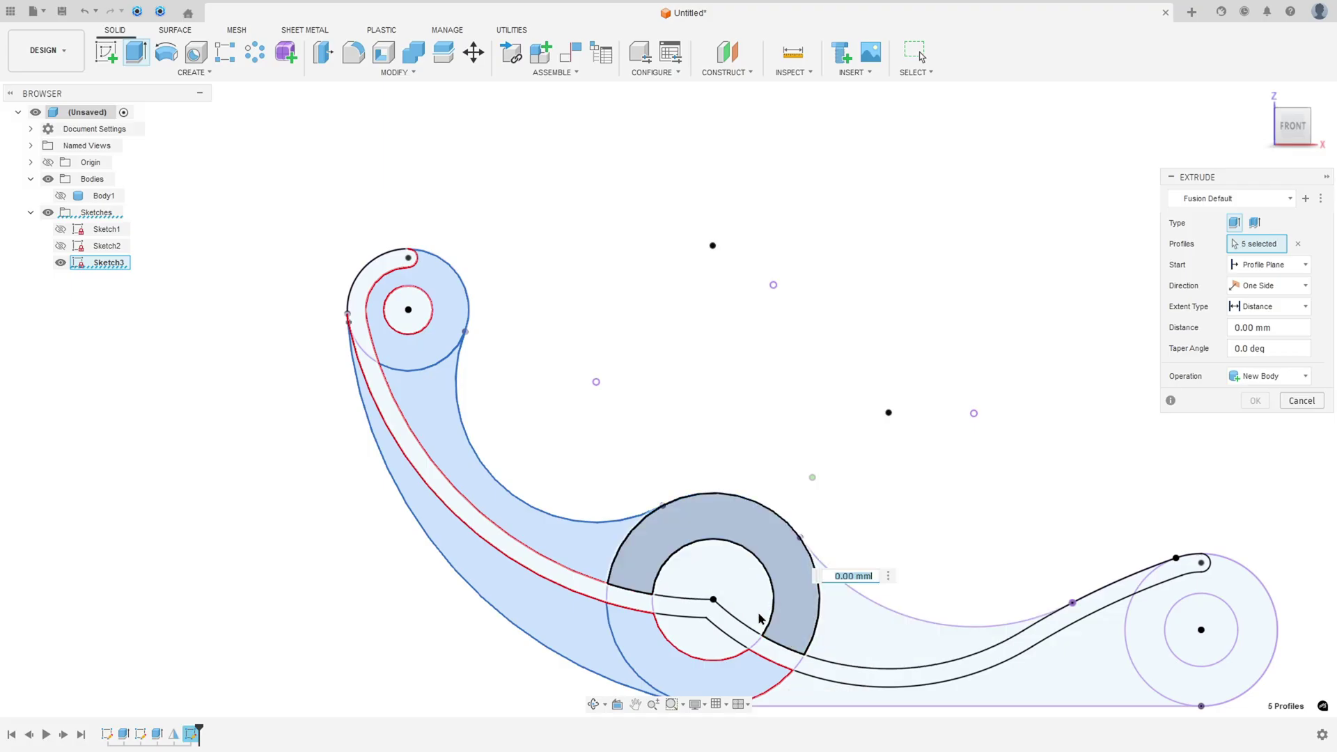
click(658, 543)
click(696, 651)
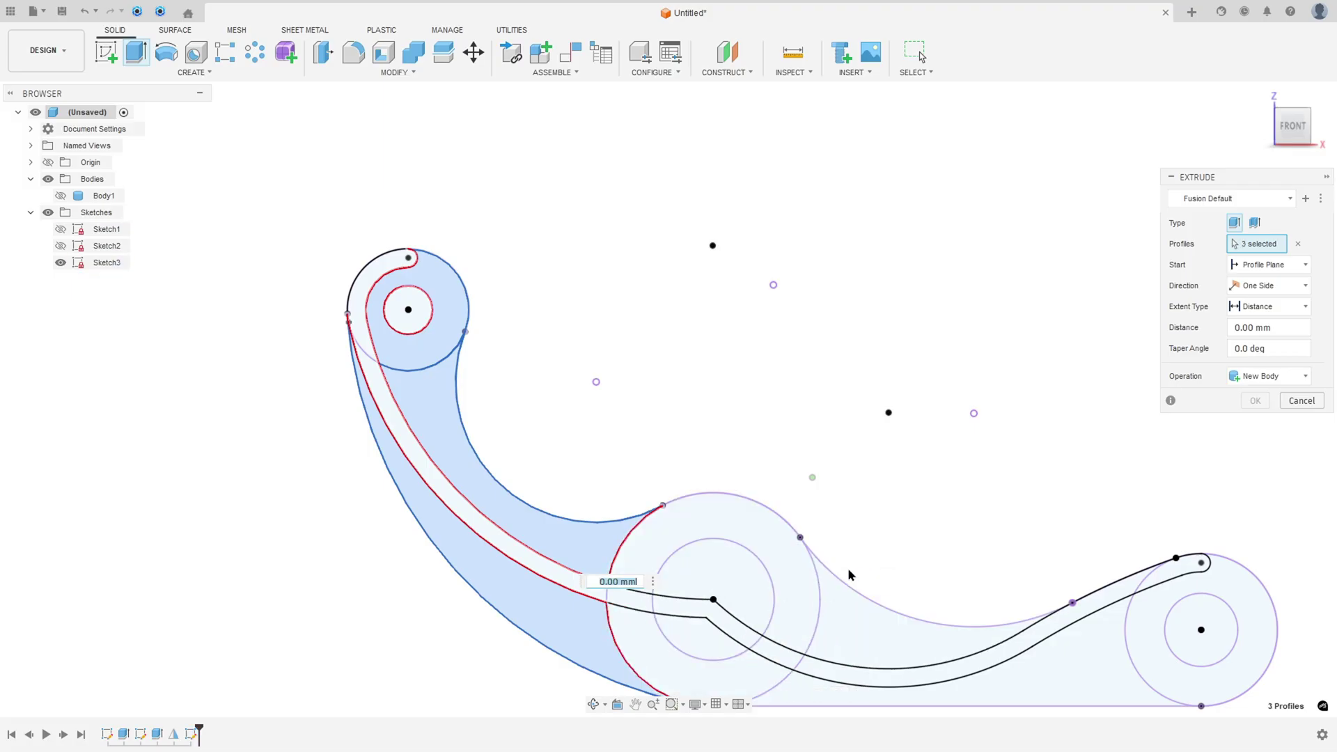
Step: Add the right arm's profiles above and below the web and the right boss ring to the extrusion
middle_drag(856, 592, 575, 383)
click(697, 473)
click(620, 425)
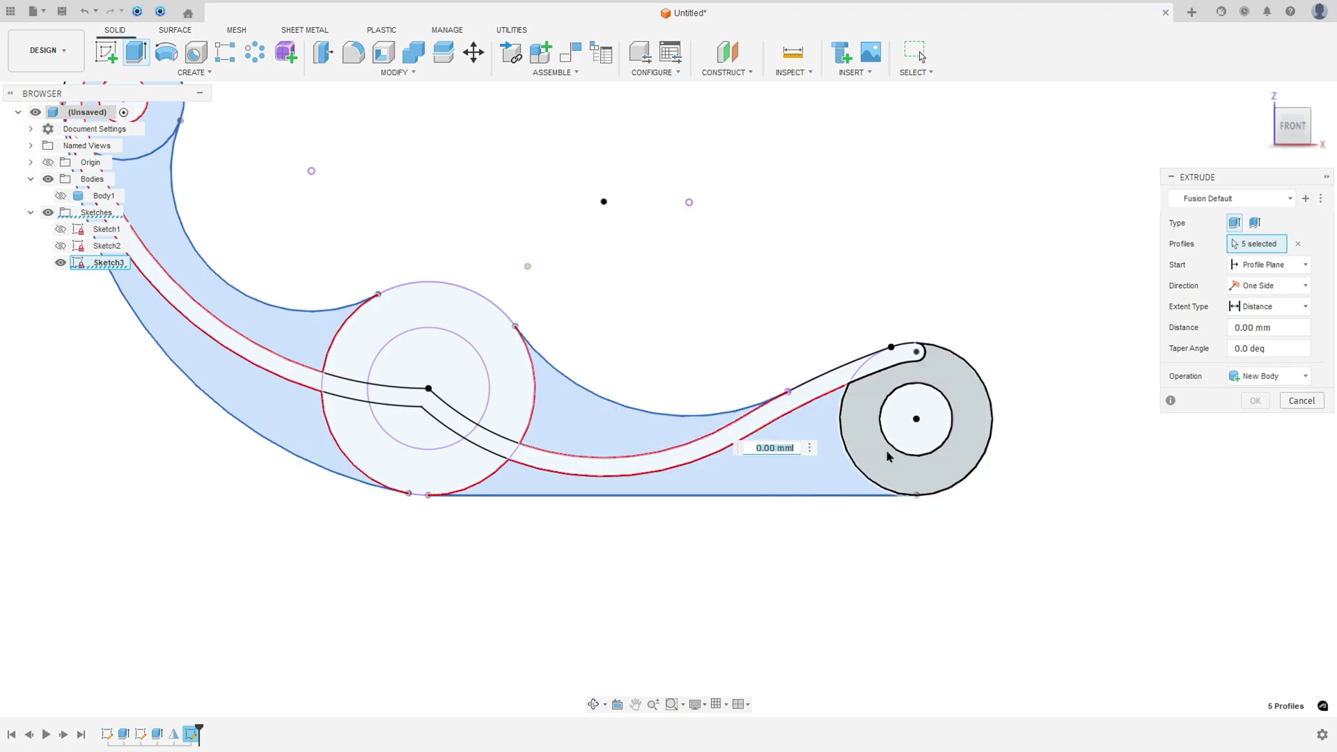
click(863, 445)
mouse_move(571, 237)
middle_down()
mouse_move(605, 265)
mouse_move(692, 286)
middle_up()
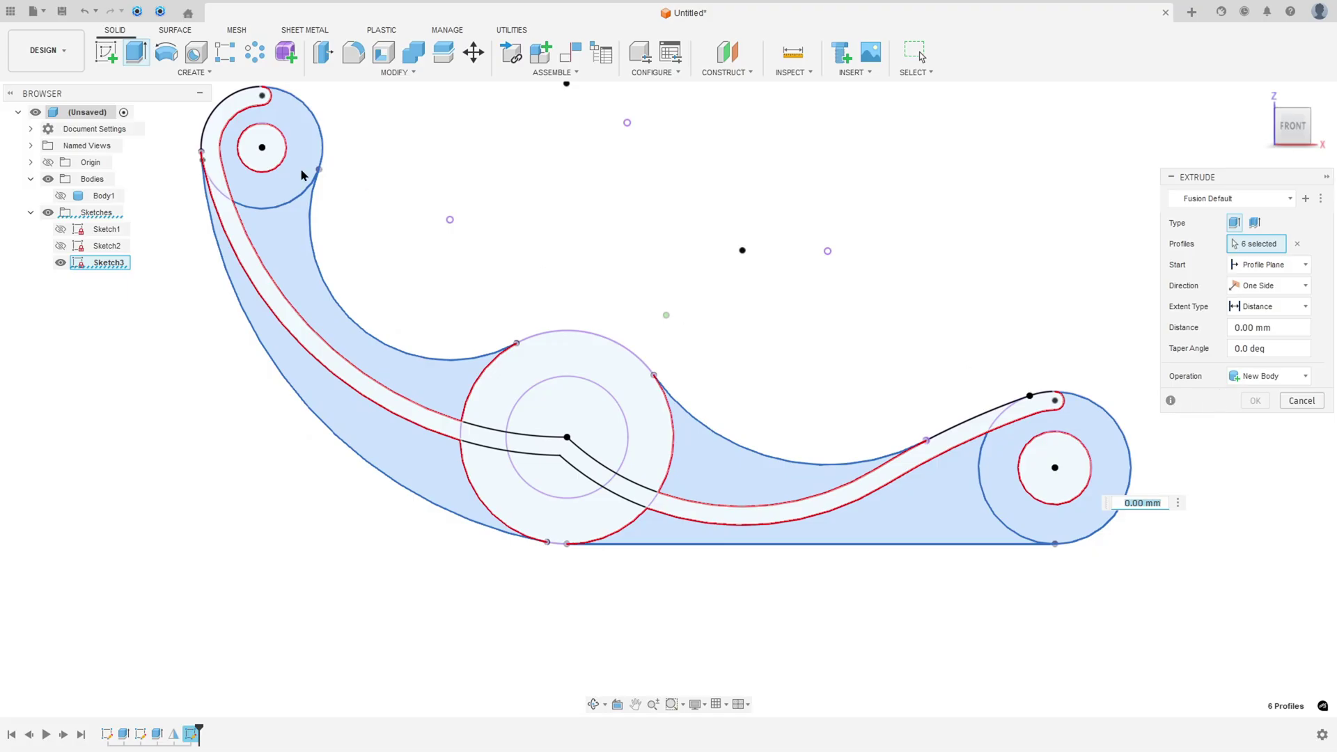
Step: Show Body1 again and make the extrusion symmetric, measured over its whole length
click(61, 196)
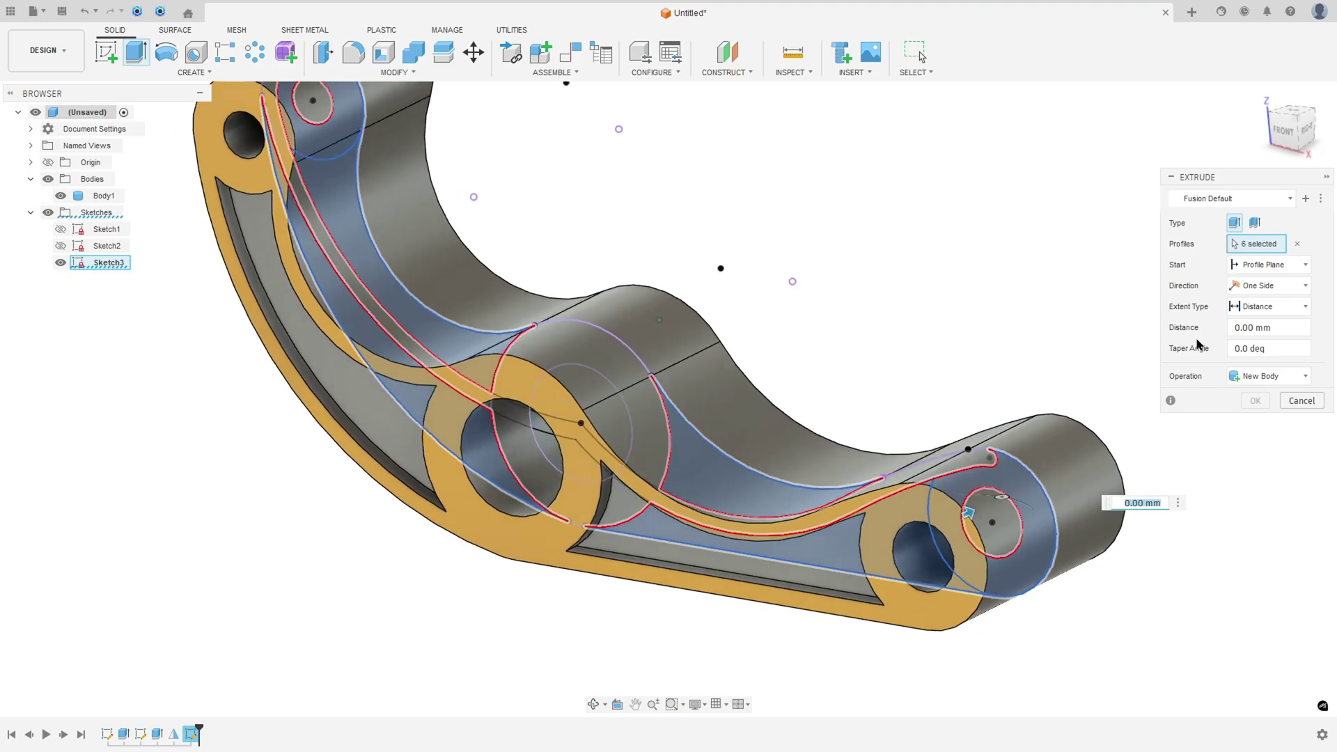
click(1246, 286)
click(1246, 341)
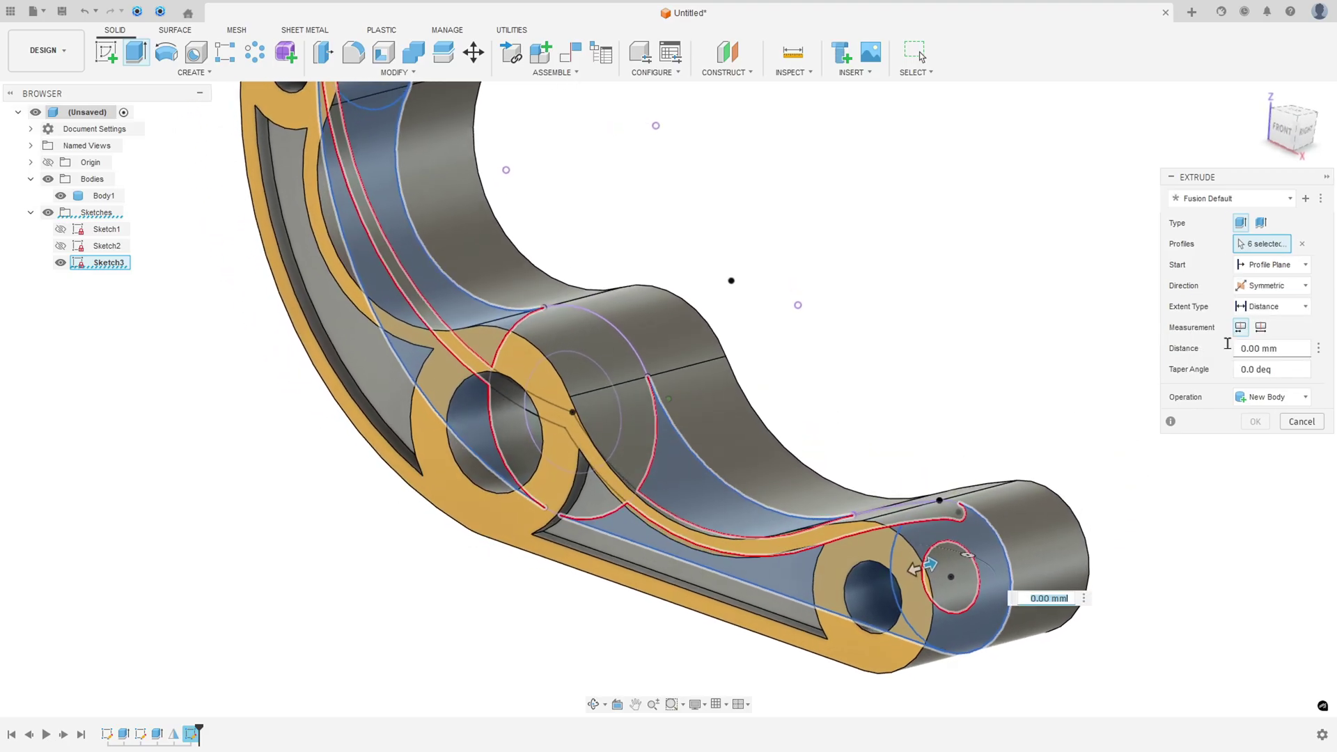
click(1260, 328)
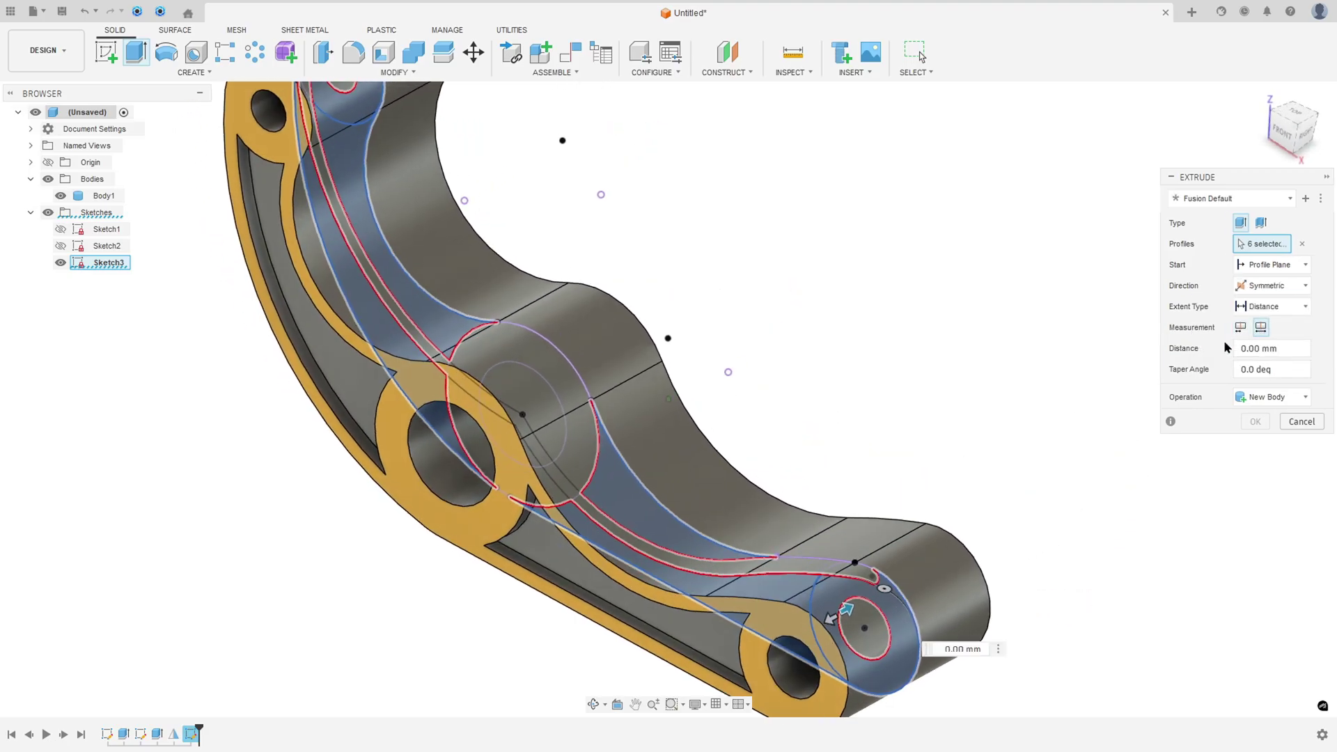
Step: Switch to the PDF drawing and mark the gap between the fork walls in view Z as 20, then return to Fusion
key(alt+Tab)
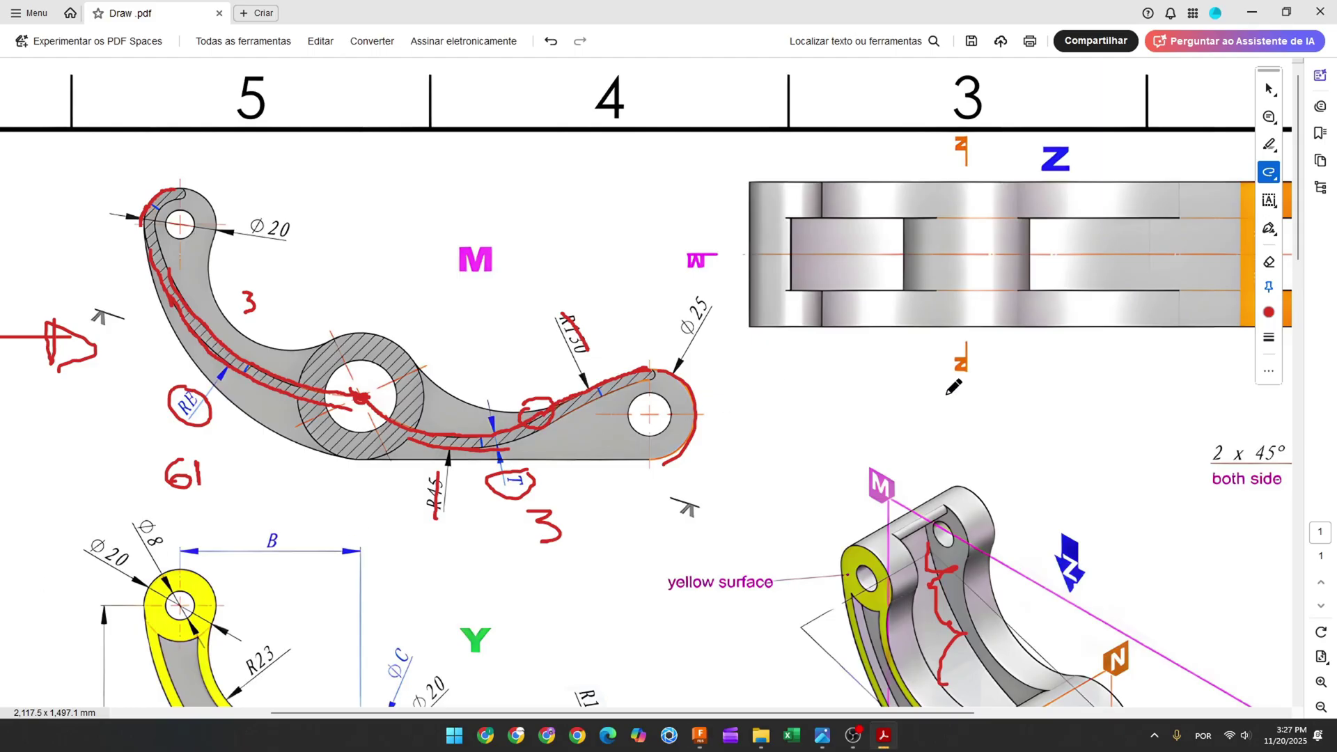
scroll(1014, 404, right, 8)
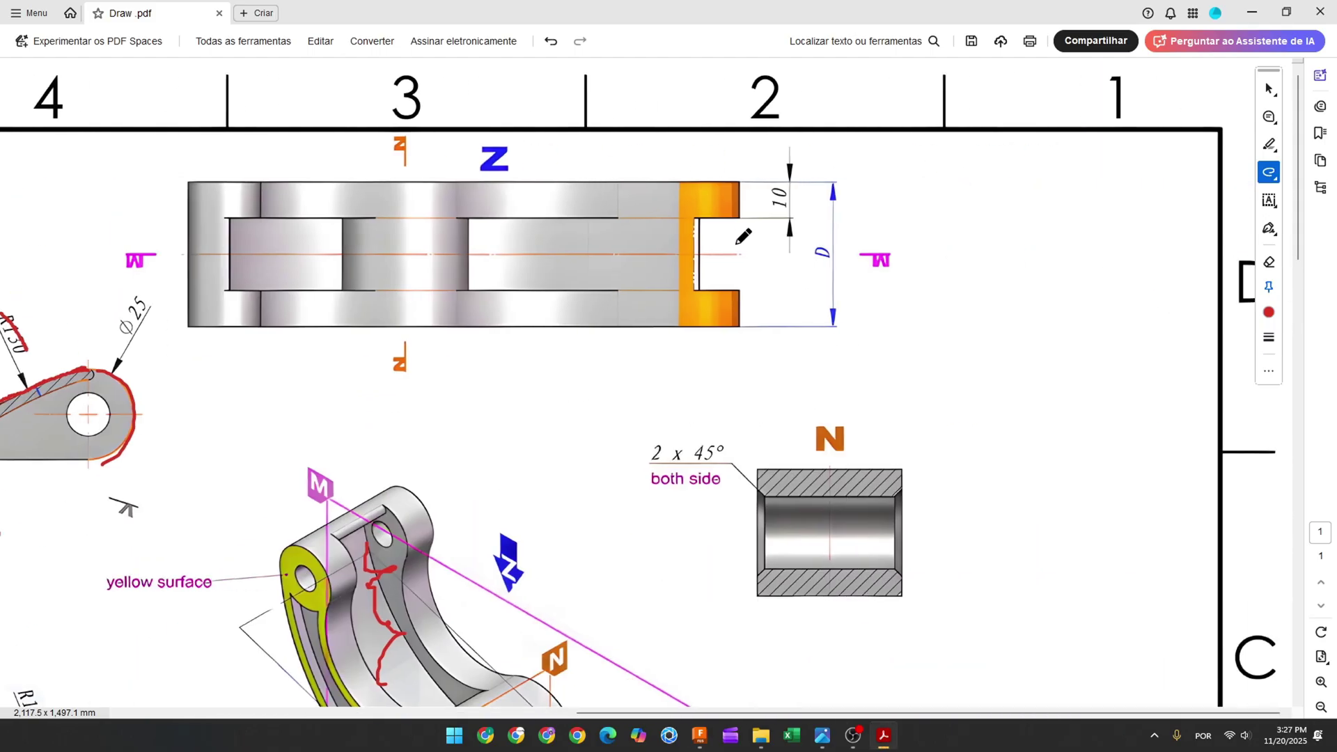
drag(728, 216, 763, 216)
mouse_move(724, 289)
mouse_down()
mouse_move(759, 285)
mouse_move(750, 264)
mouse_up()
mouse_move(762, 243)
mouse_down()
mouse_move(768, 261)
mouse_move(761, 243)
mouse_up()
click(699, 737)
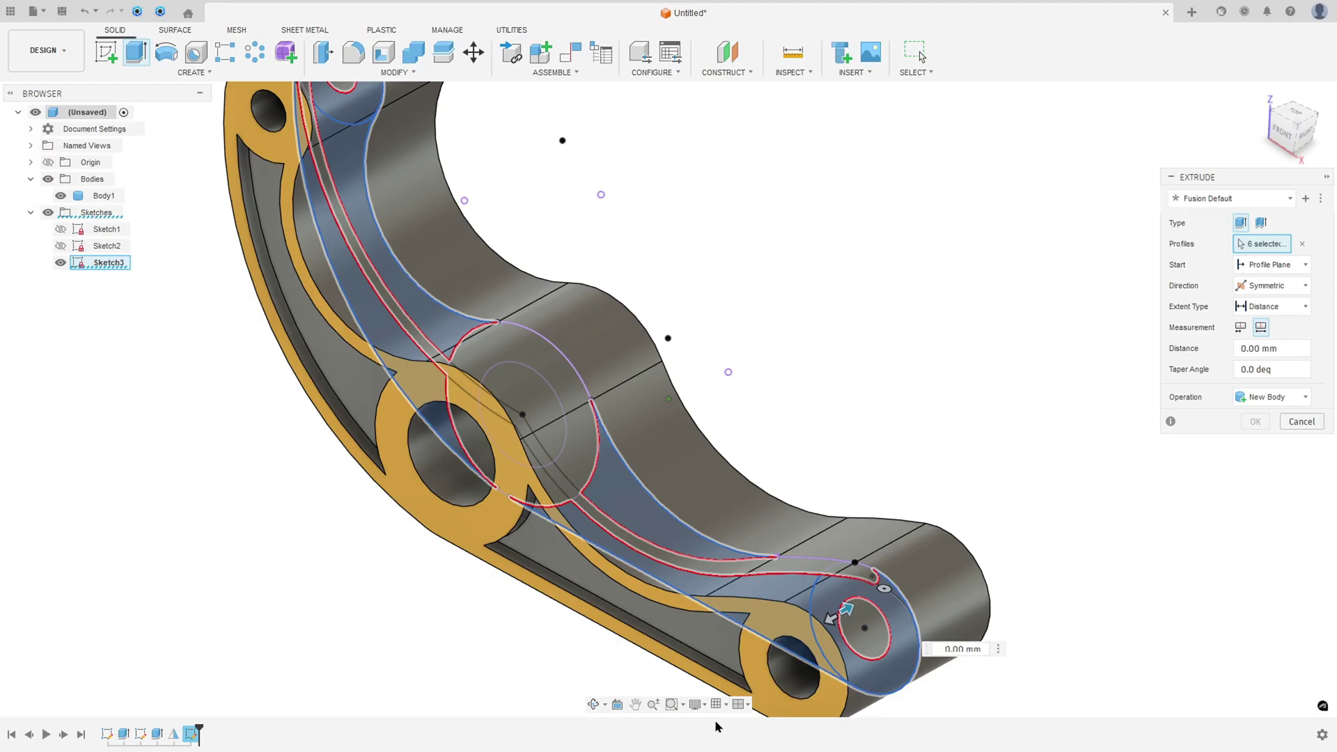
Step: Cut the selected profiles through Body1 with a symmetric whole-length distance of 20 mm
click(1261, 348)
text(20)
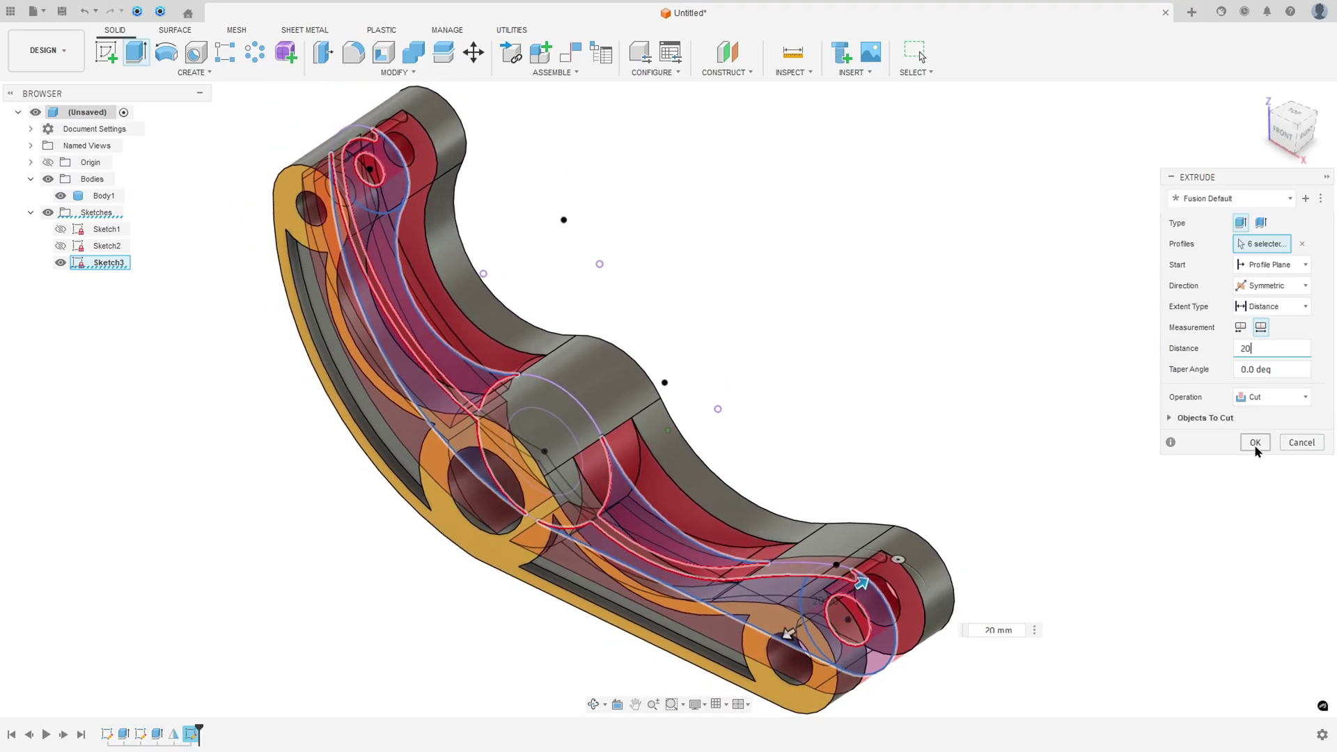
click(1255, 443)
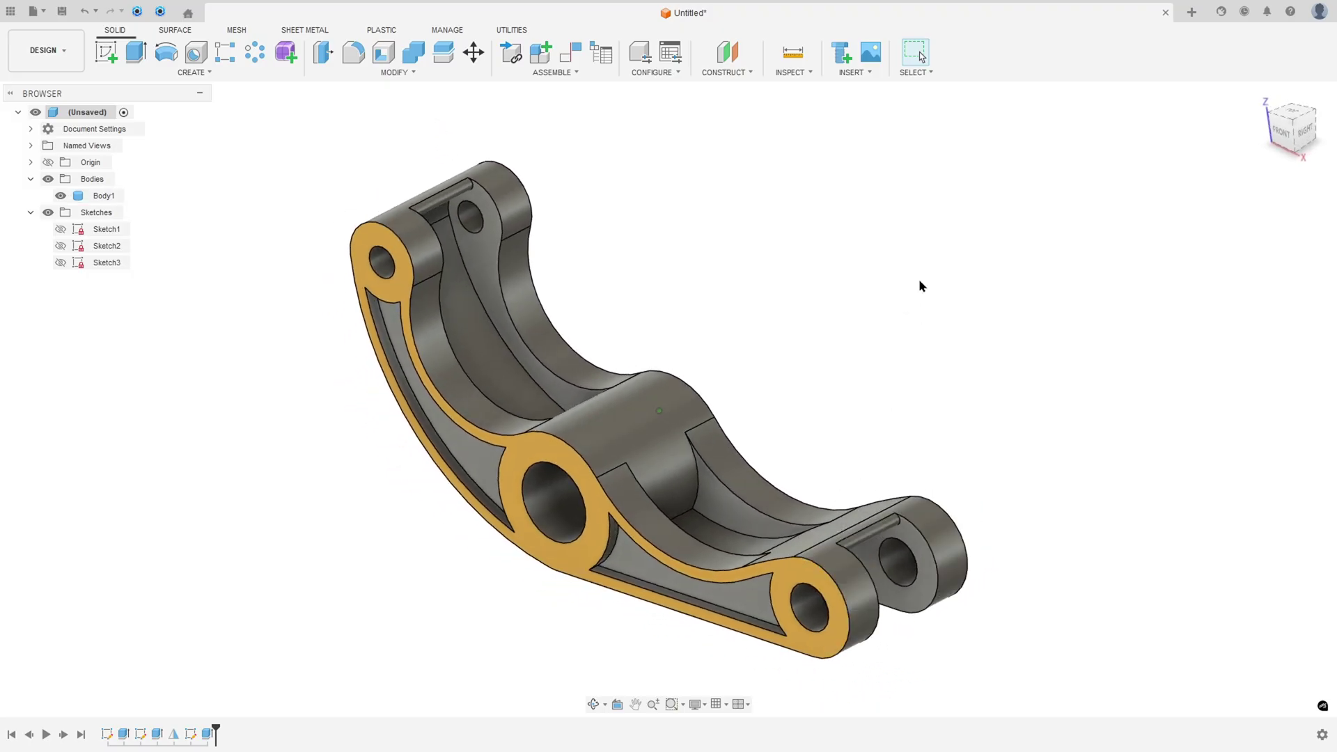
Step: Apply Paint - Enamel Glossy (Red) to the right fork end's outer round face and recolour that paint to orange, RGB 255, 81, 0
key(a)
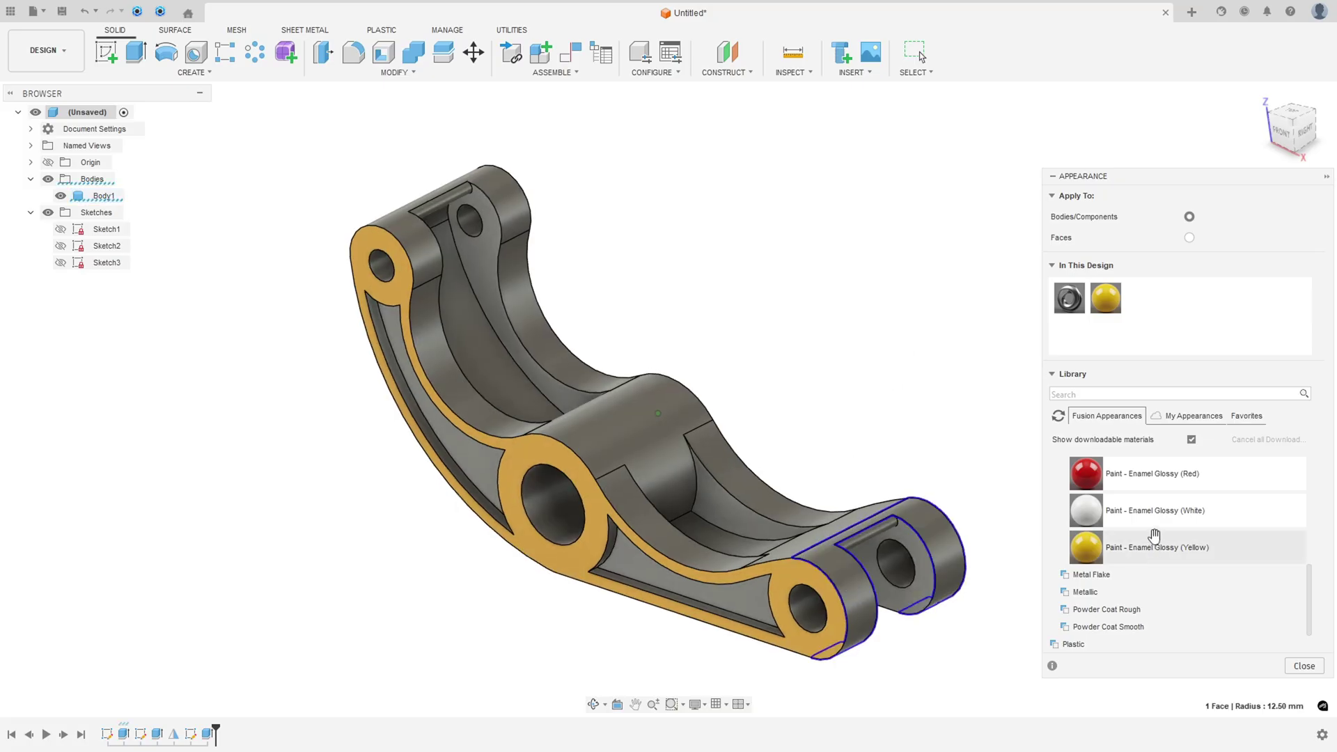
scroll(1153, 536, down, 2)
scroll(1086, 508, up, 3)
mouse_move(1086, 511)
mouse_down()
mouse_move(891, 502)
mouse_move(850, 592)
mouse_up()
double_click(1142, 298)
click(971, 278)
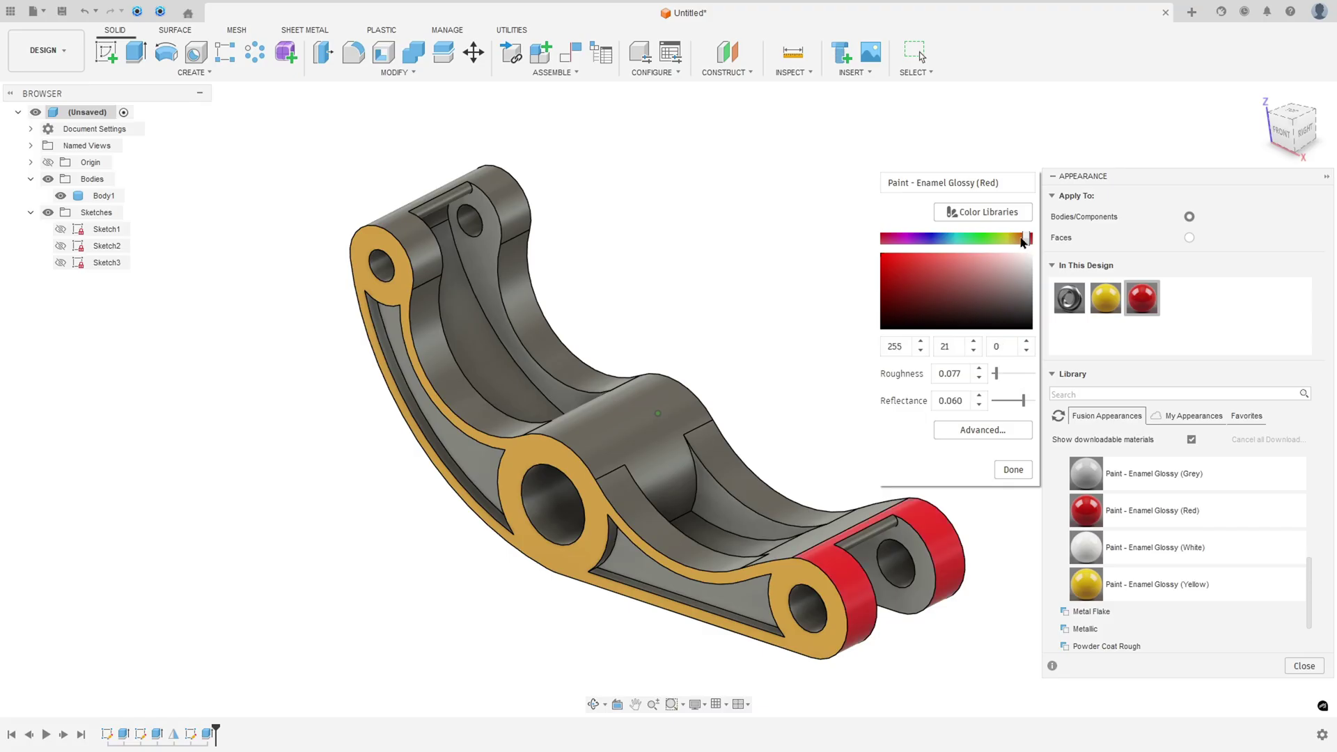
drag(1021, 239, 1020, 238)
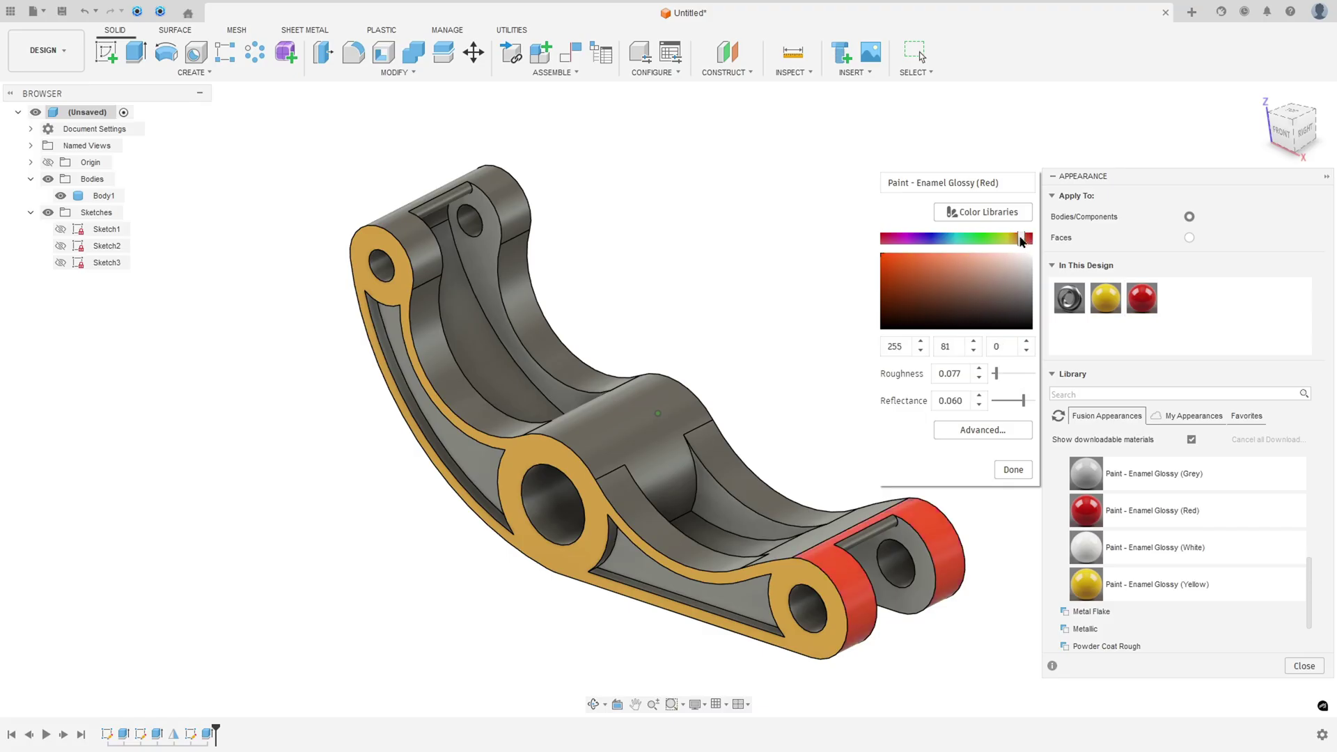
click(1012, 470)
Step: Apply Paint - Enamel Glossy (Green) to the central hub's outer face on the underside of the lever
shift+middle_drag(874, 357, 627, 433)
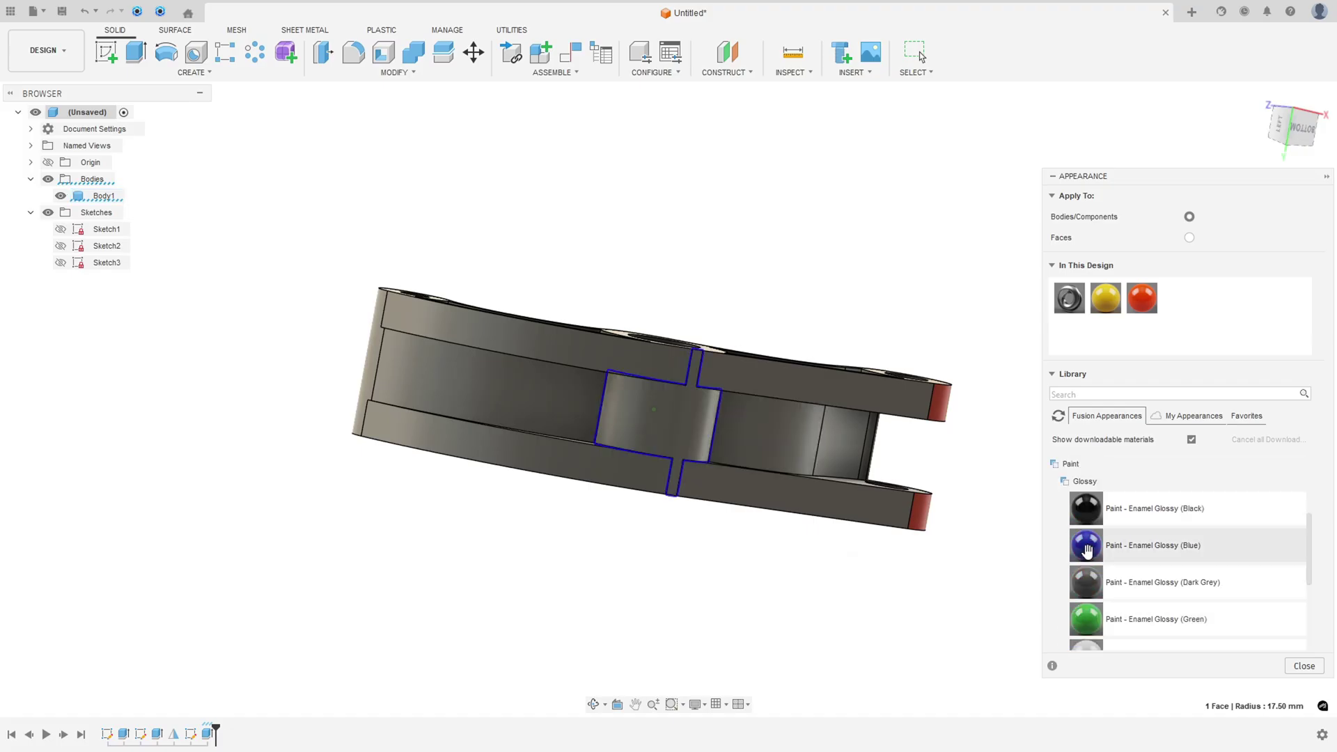
scroll(1156, 543, up, 3)
drag(1086, 547, 679, 406)
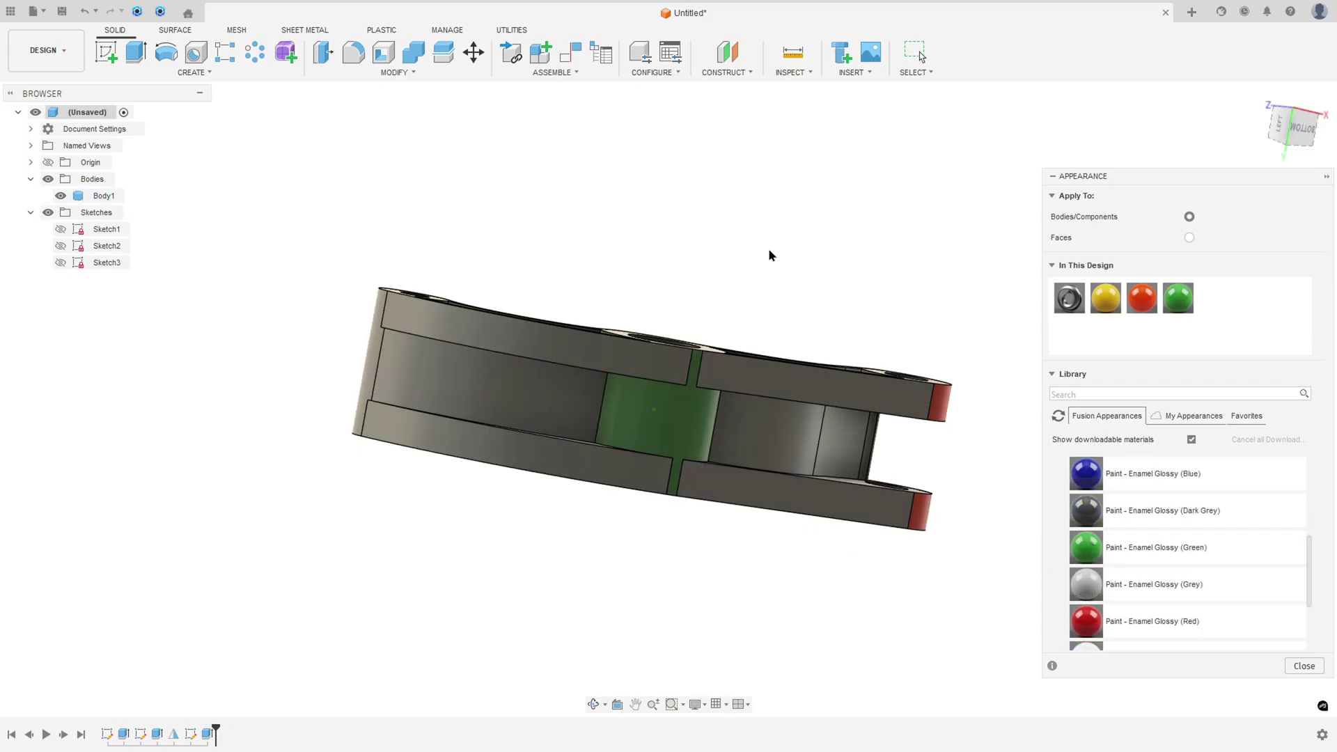
Step: Switch to the PDF drawing, mark both bore chamfers and the 2 x 45° note in section N, and return to Fusion
key(F6)
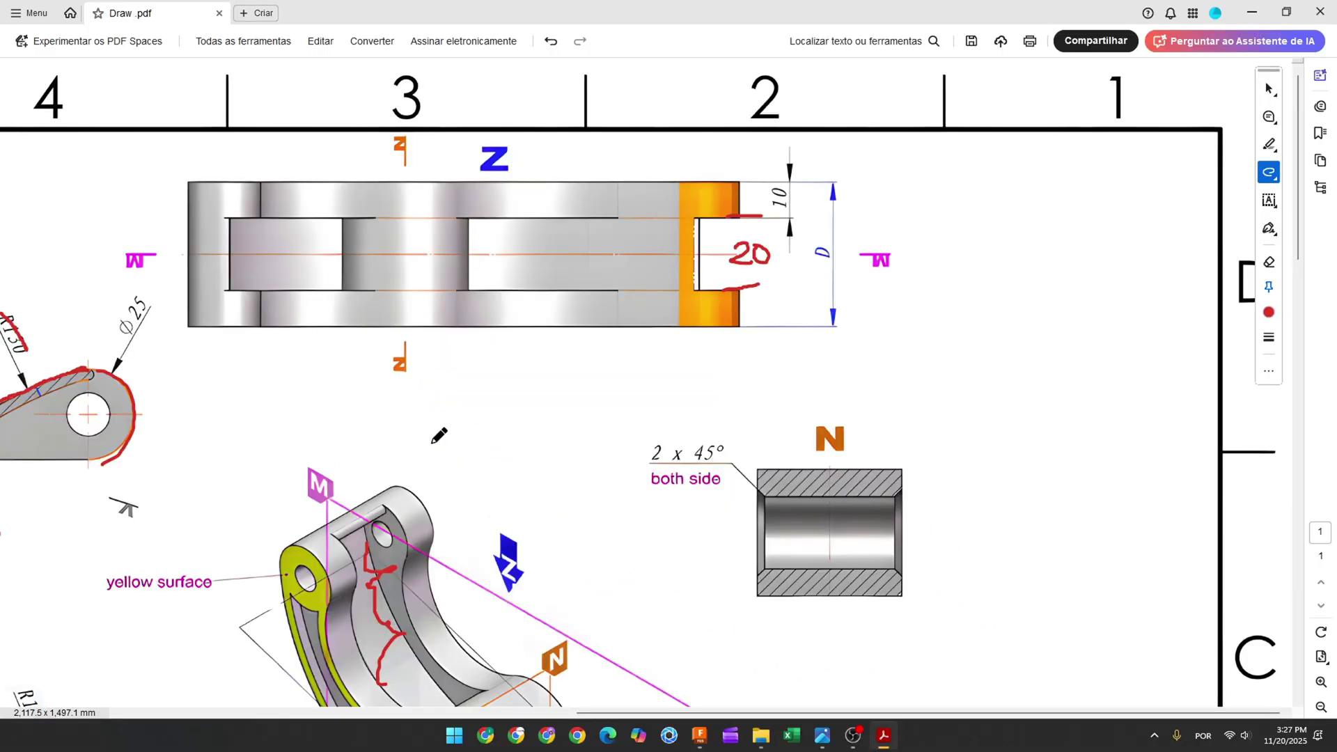
scroll(439, 435, down, 3)
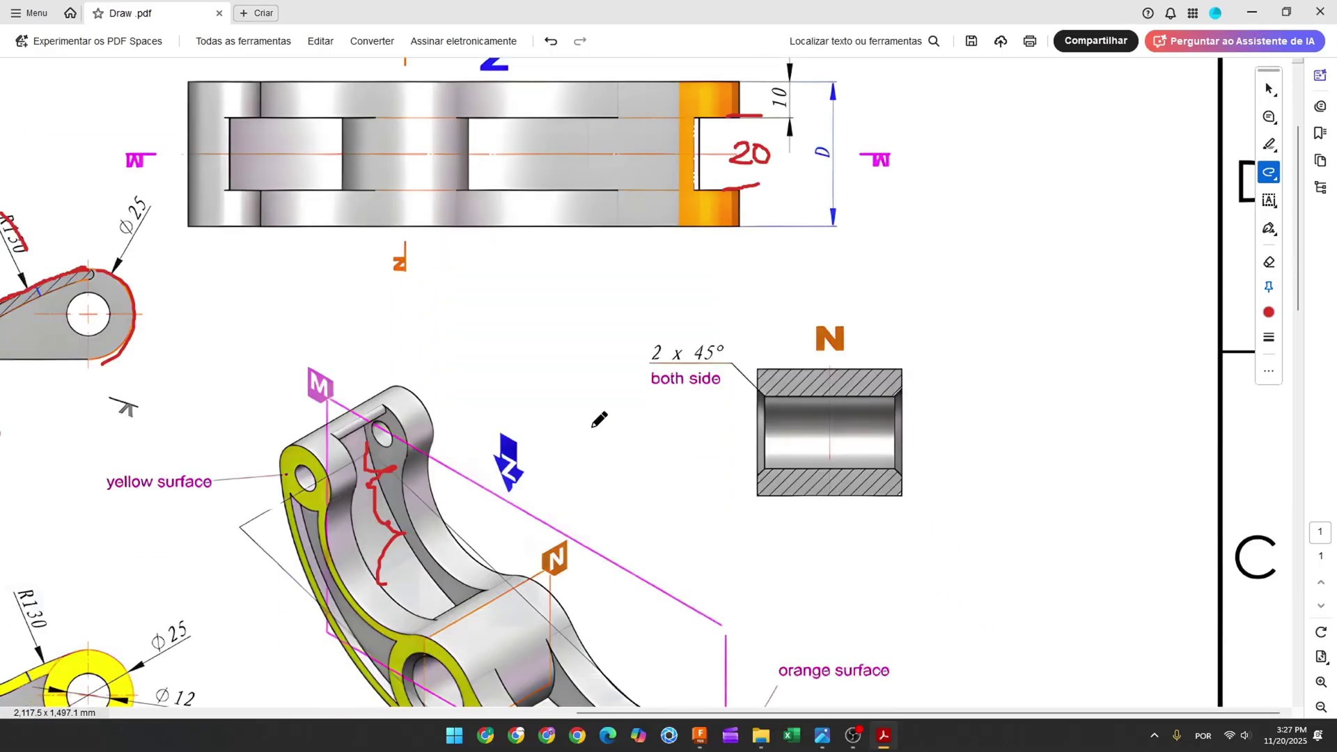
mouse_move(733, 380)
mouse_down()
mouse_move(768, 395)
mouse_move(771, 465)
mouse_move(742, 487)
mouse_move(737, 384)
mouse_up()
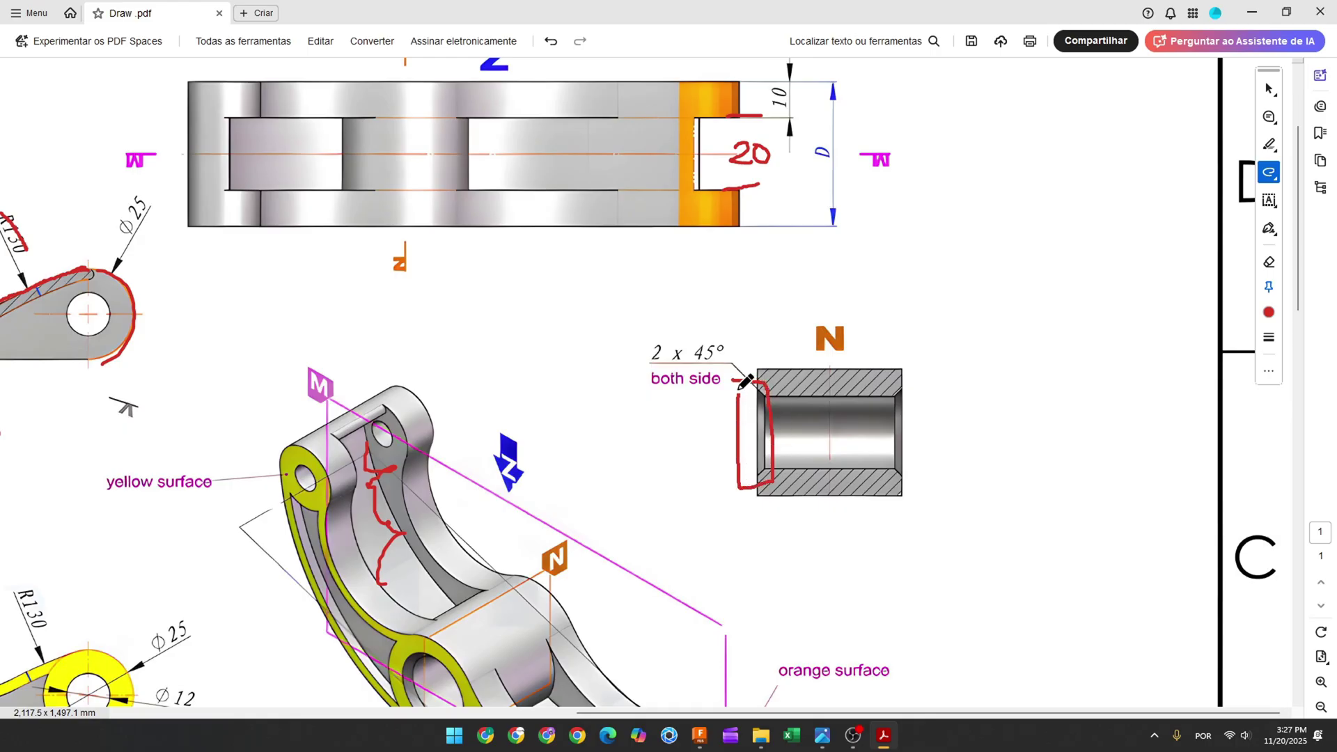
mouse_move(859, 391)
mouse_down()
mouse_move(890, 389)
mouse_move(918, 428)
mouse_move(892, 476)
mouse_move(871, 398)
mouse_up()
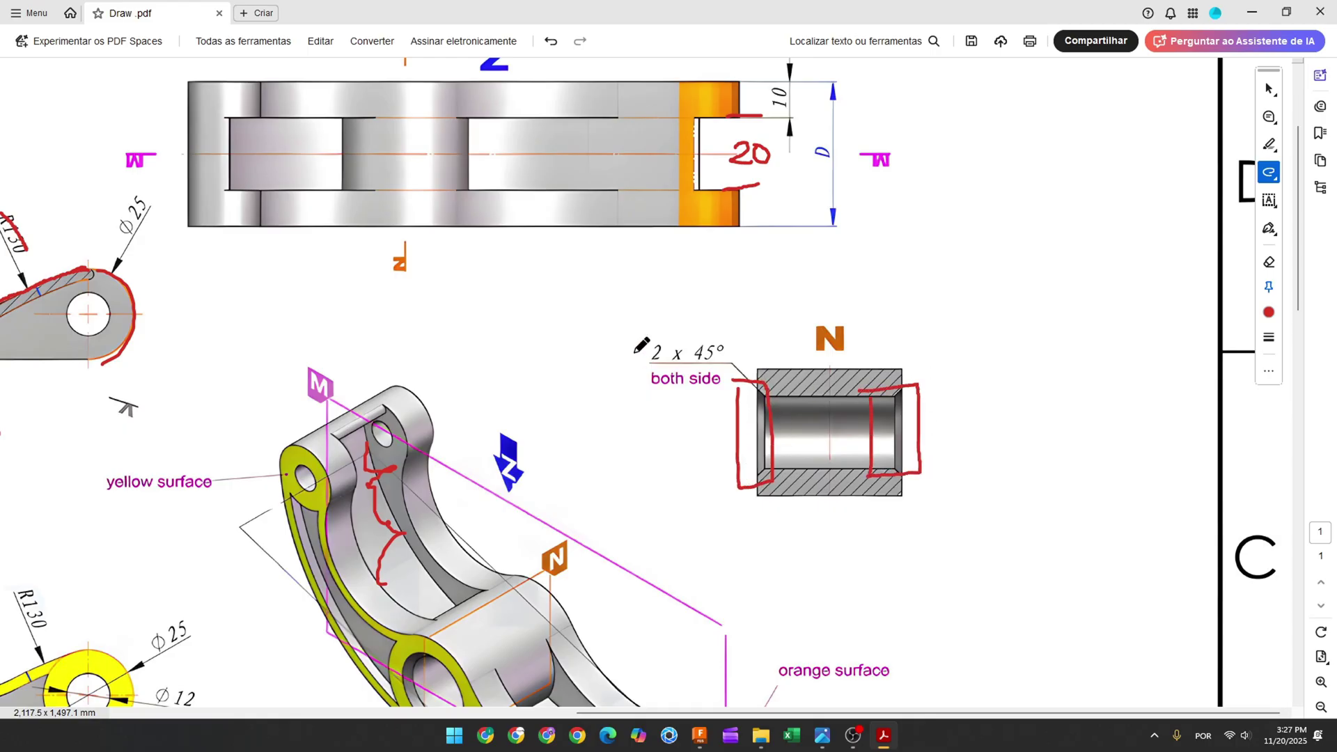
drag(634, 353, 689, 351)
click(698, 738)
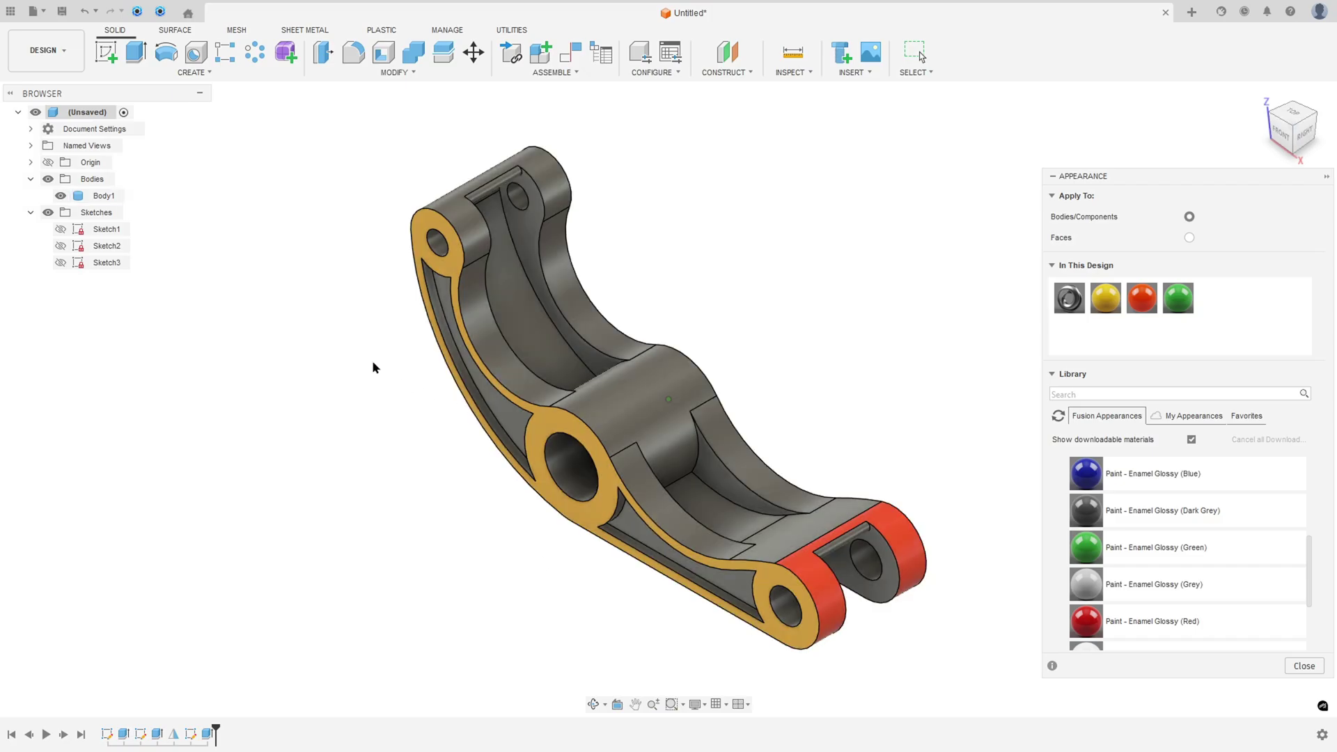
Step: Chamfer both end edges of the central hub bore with an equal distance of 2 mm
click(394, 71)
click(403, 113)
shift+middle_drag(472, 323, 773, 382)
click(627, 386)
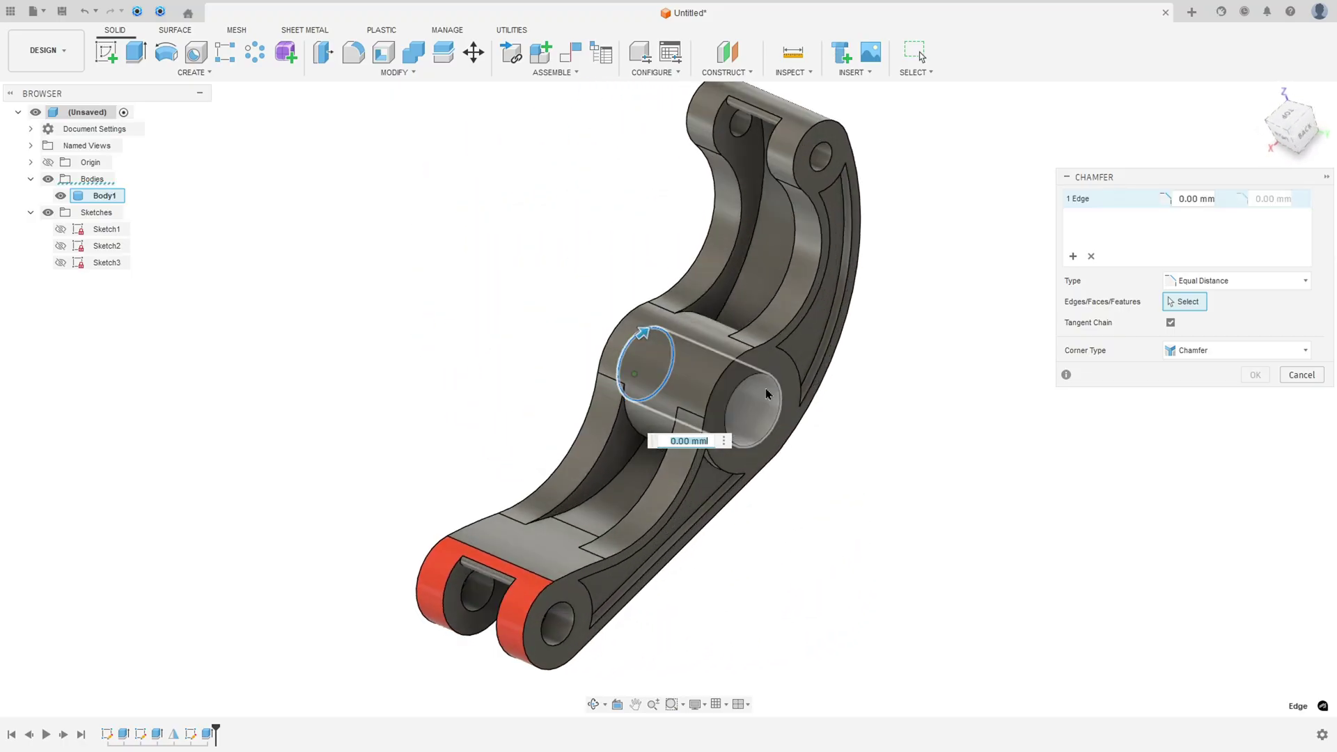
click(774, 387)
text(1)
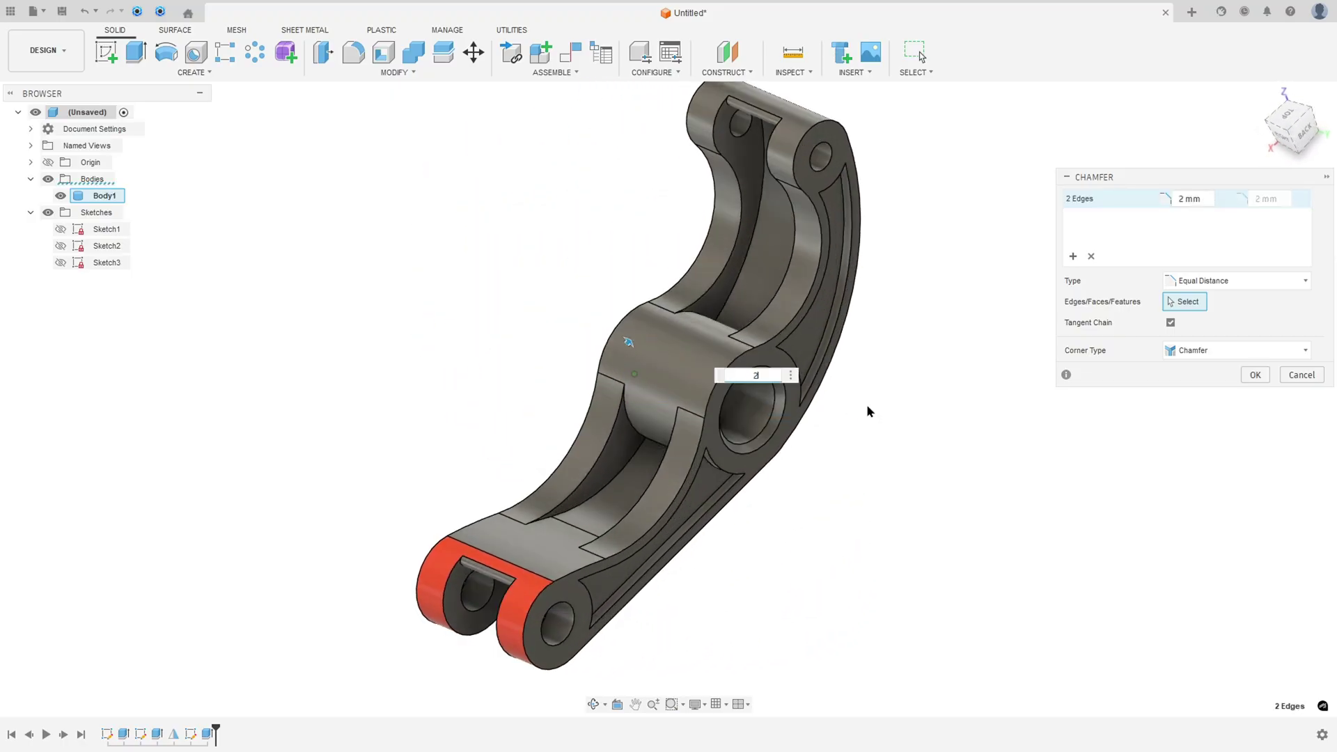
key(Return)
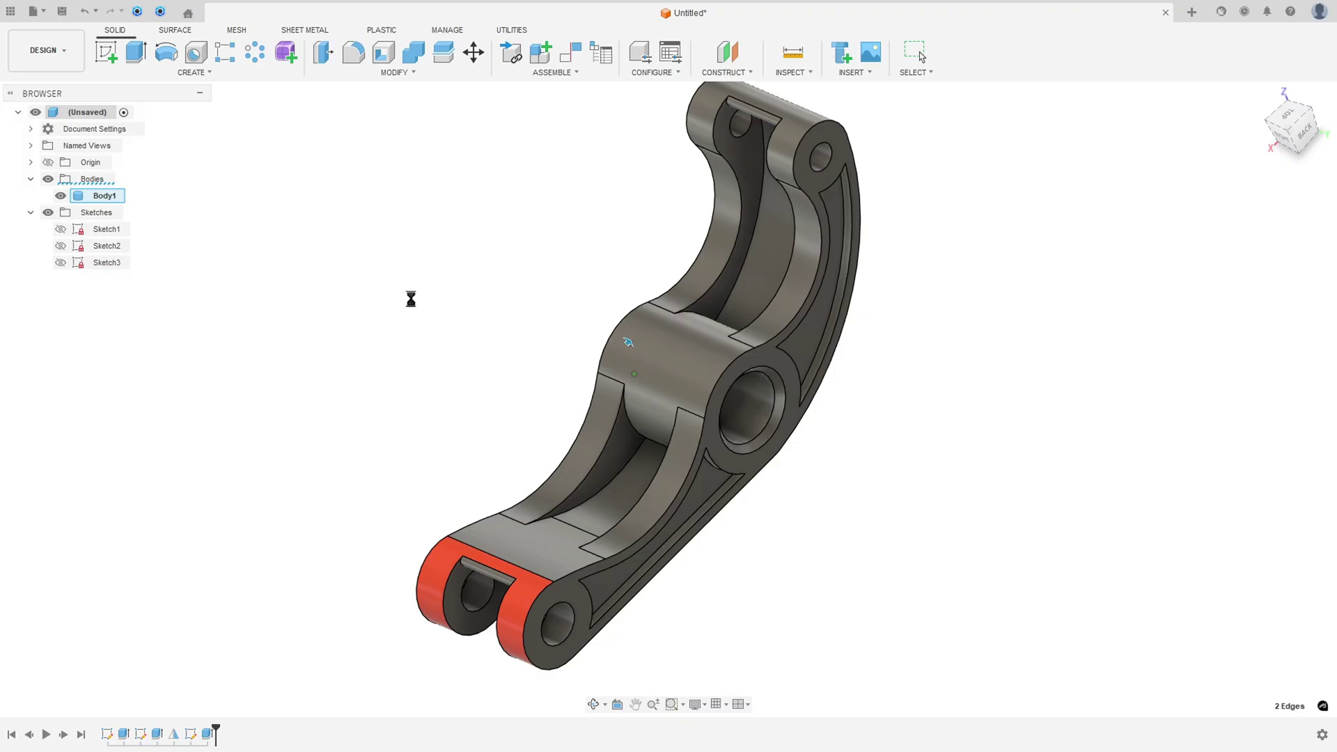
Step: Switch to the PDF drawing and review the four questions on surface areas and model volume, marking the green surface question
key(F6)
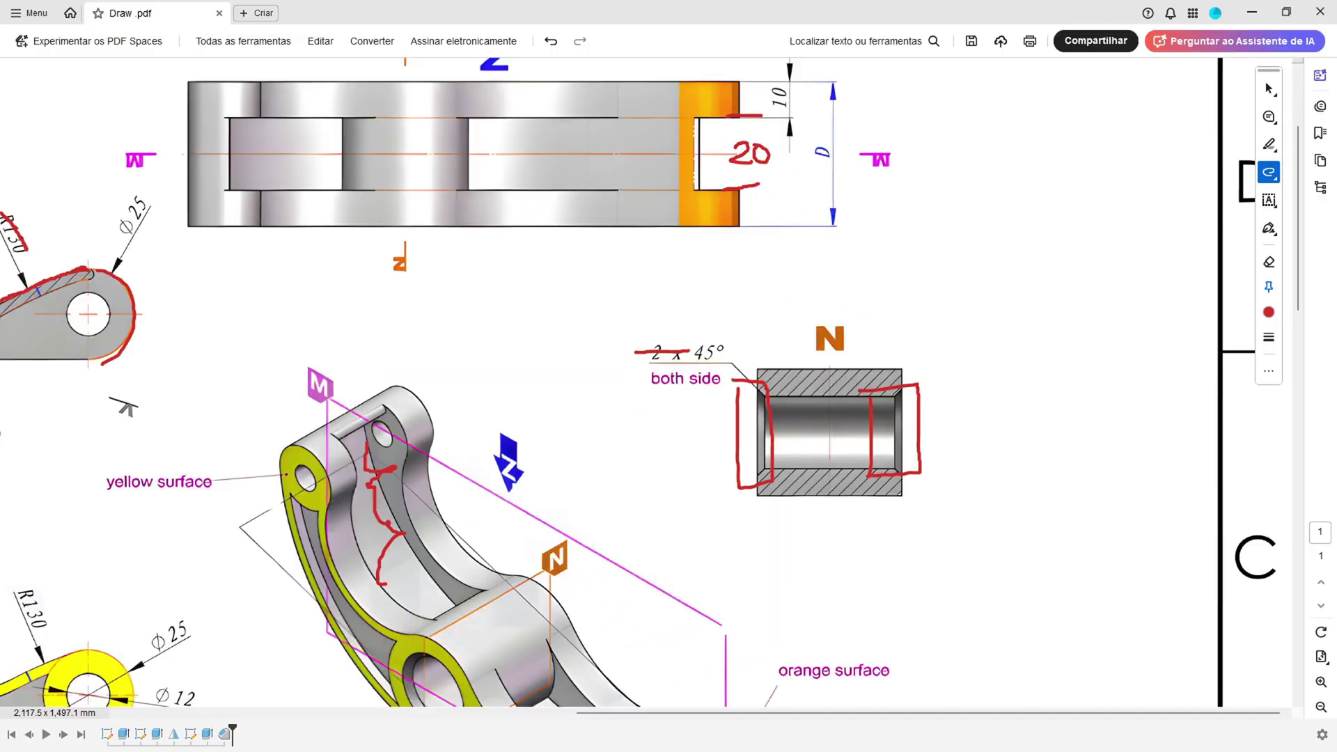
scroll(784, 555, down, 1)
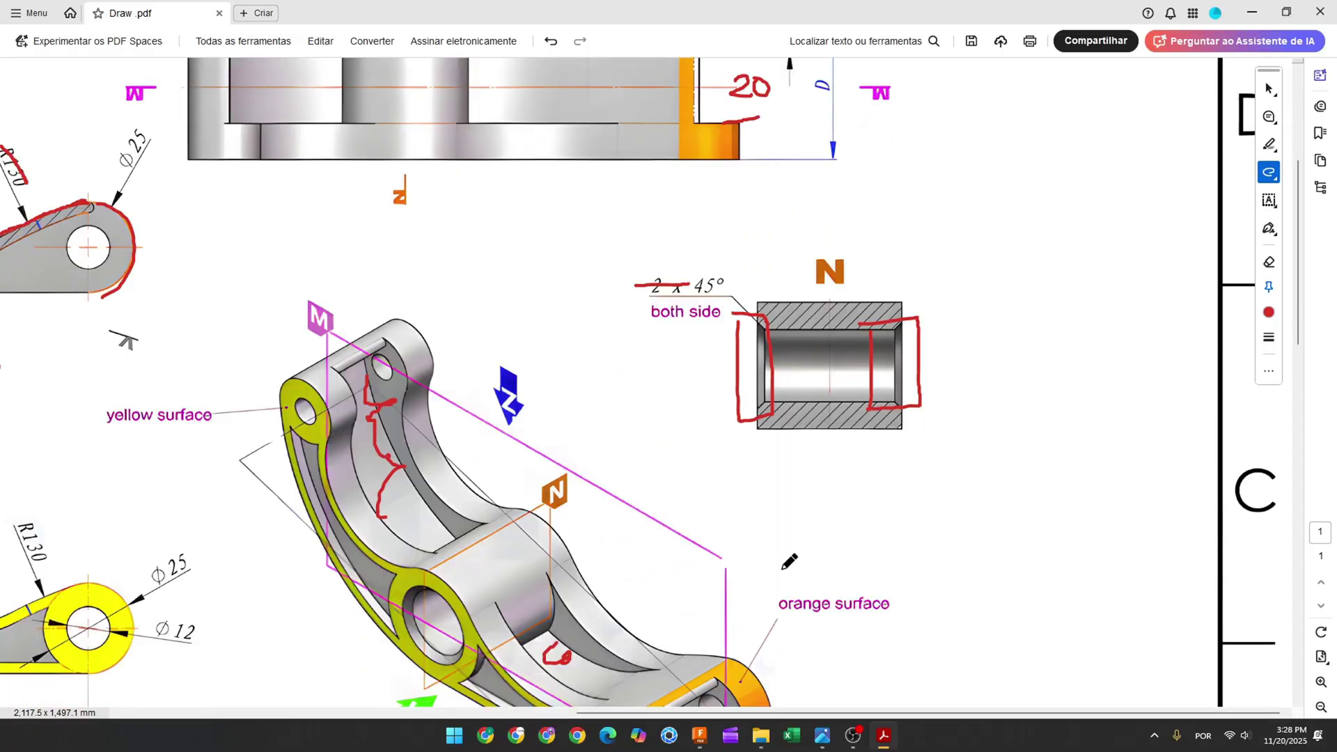
ctrl+scroll(825, 541, up, 2)
scroll(822, 547, down, 3)
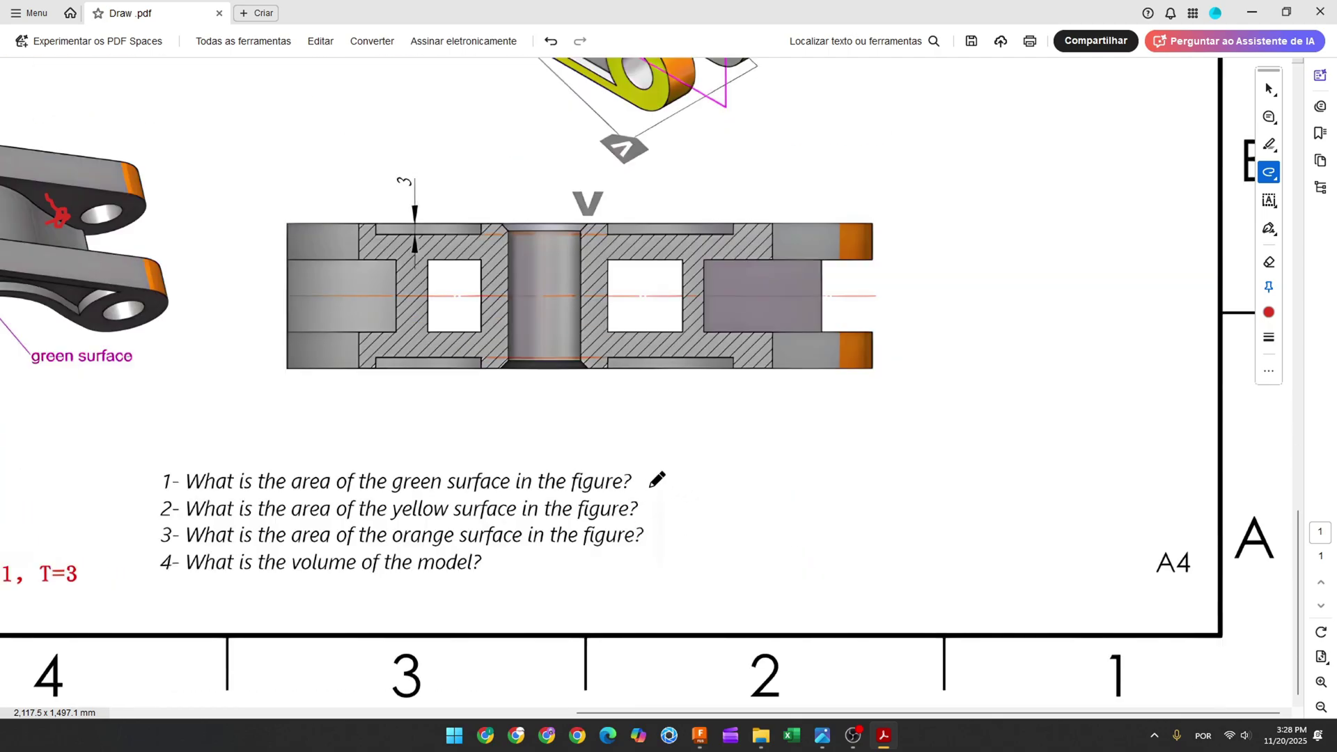
drag(639, 481, 722, 485)
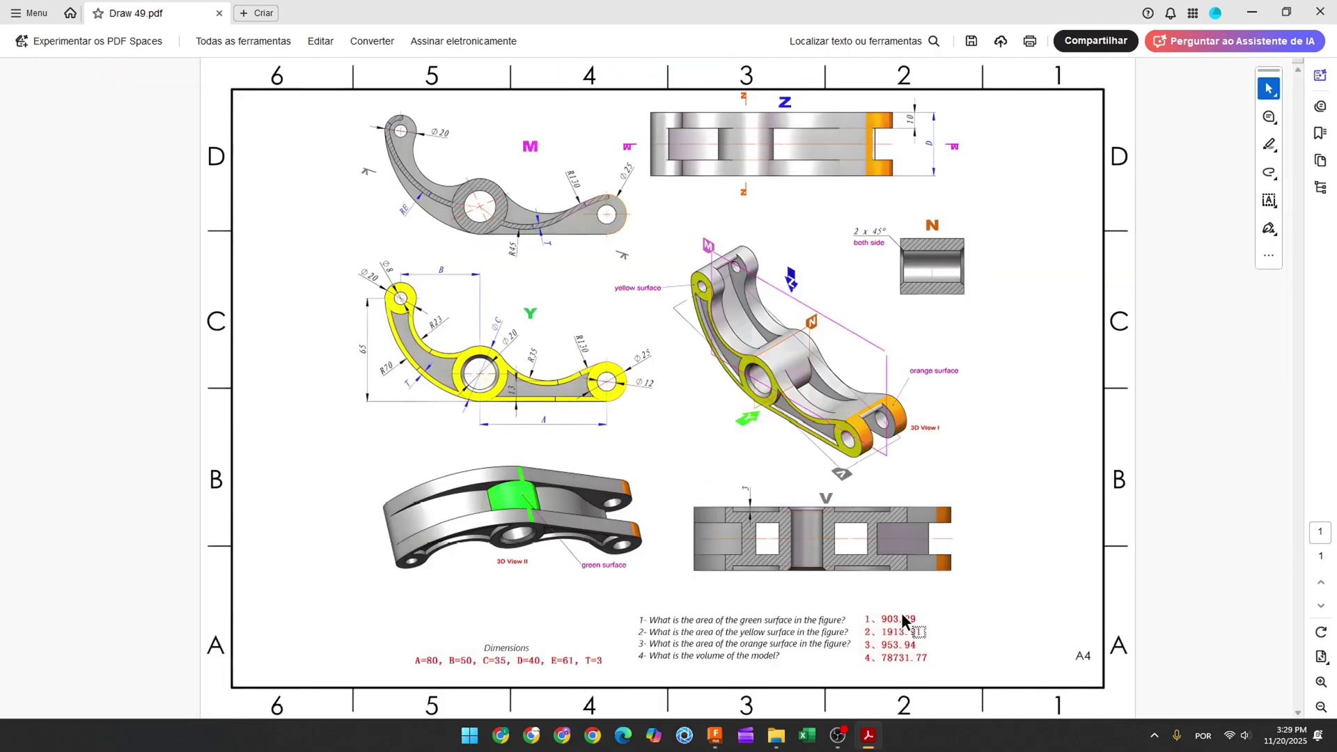
ctrl+scroll(908, 616, up, 4)
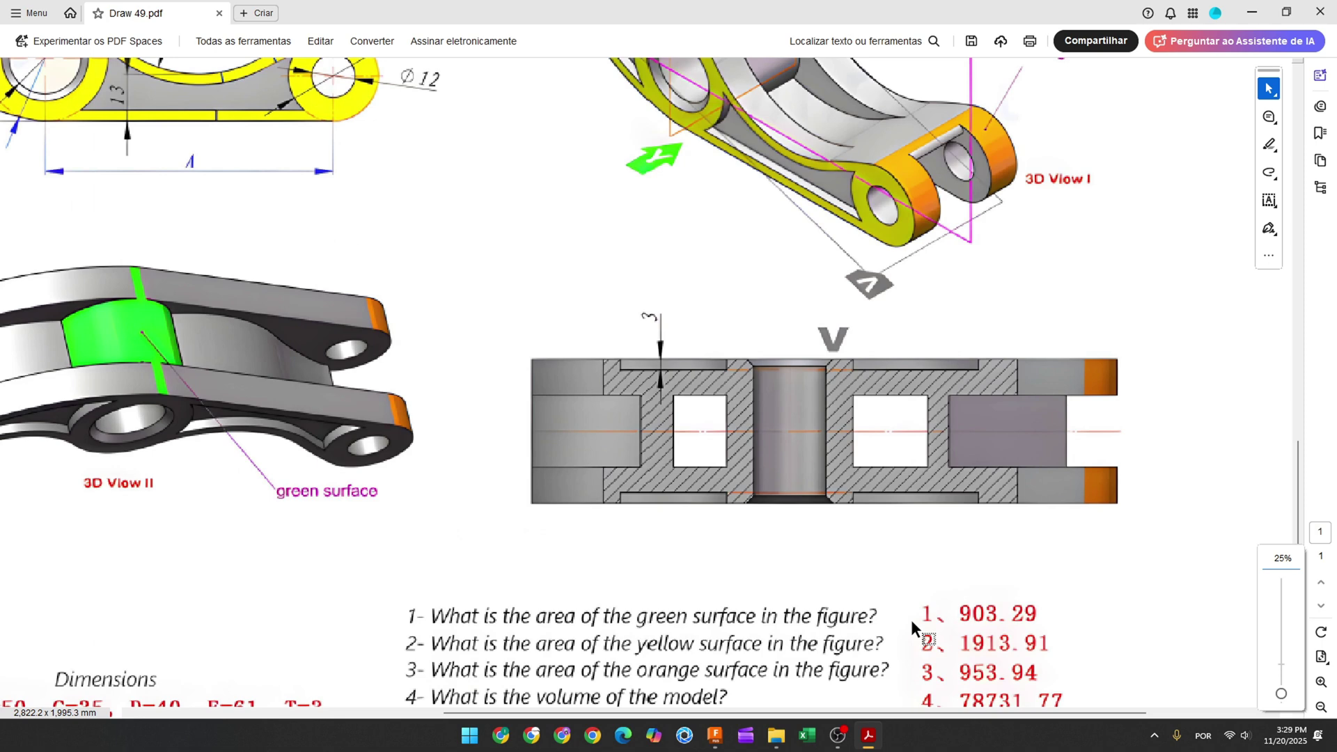
scroll(911, 619, down, 2)
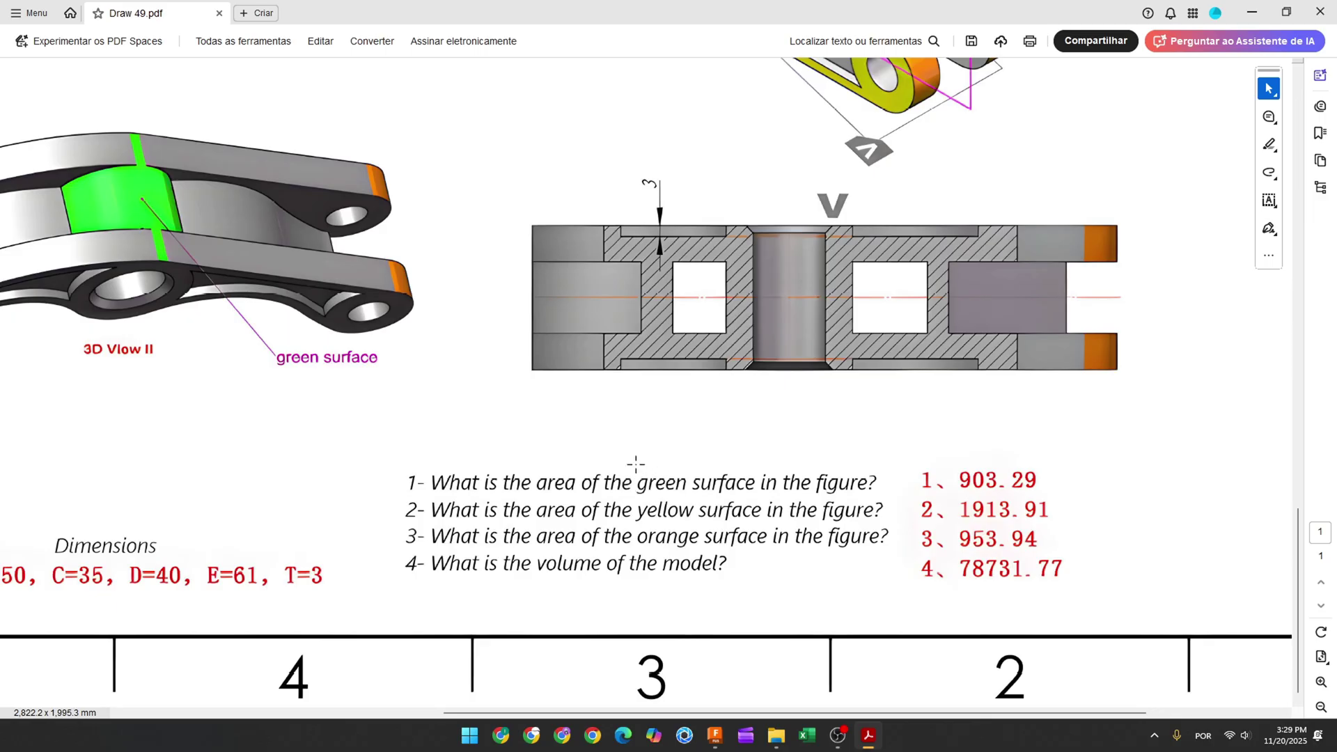
drag(635, 463, 779, 480)
click(1268, 172)
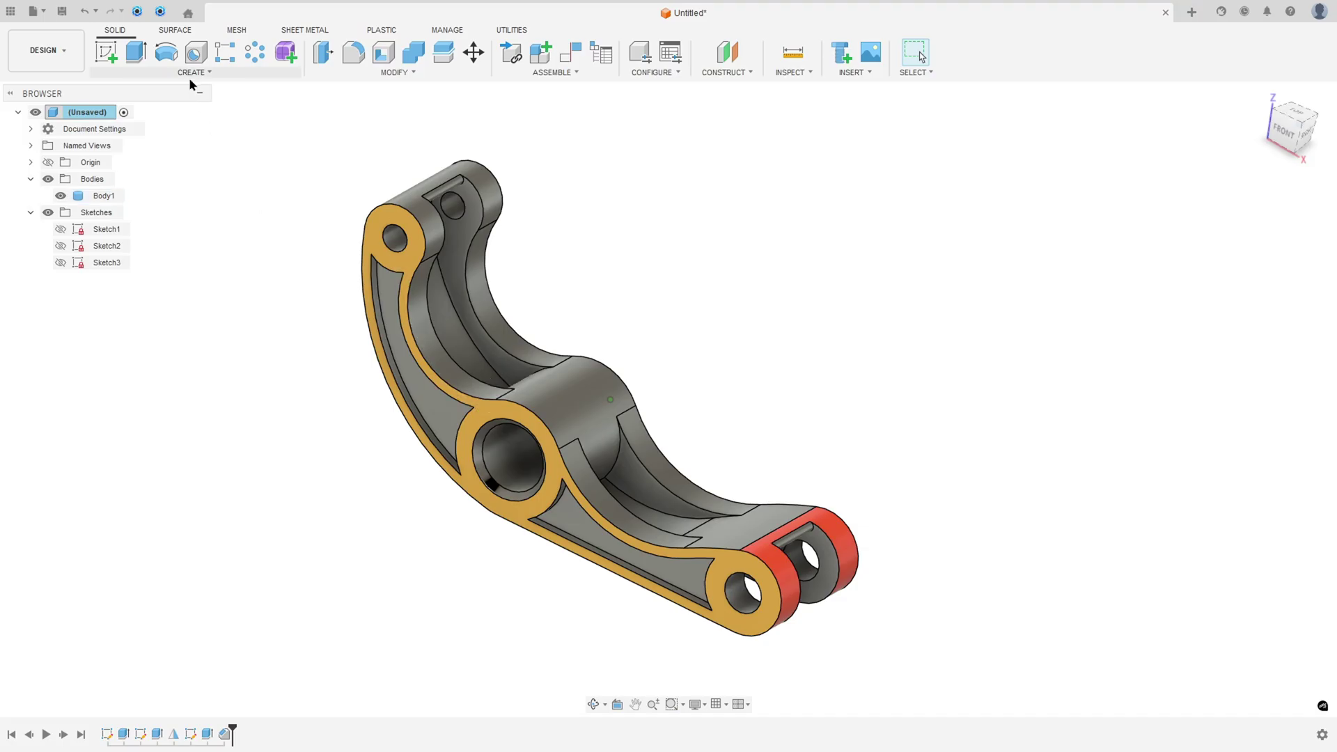
Step: Measure the area of the green hub face on the underside of the lever in Fusion
click(793, 74)
click(805, 96)
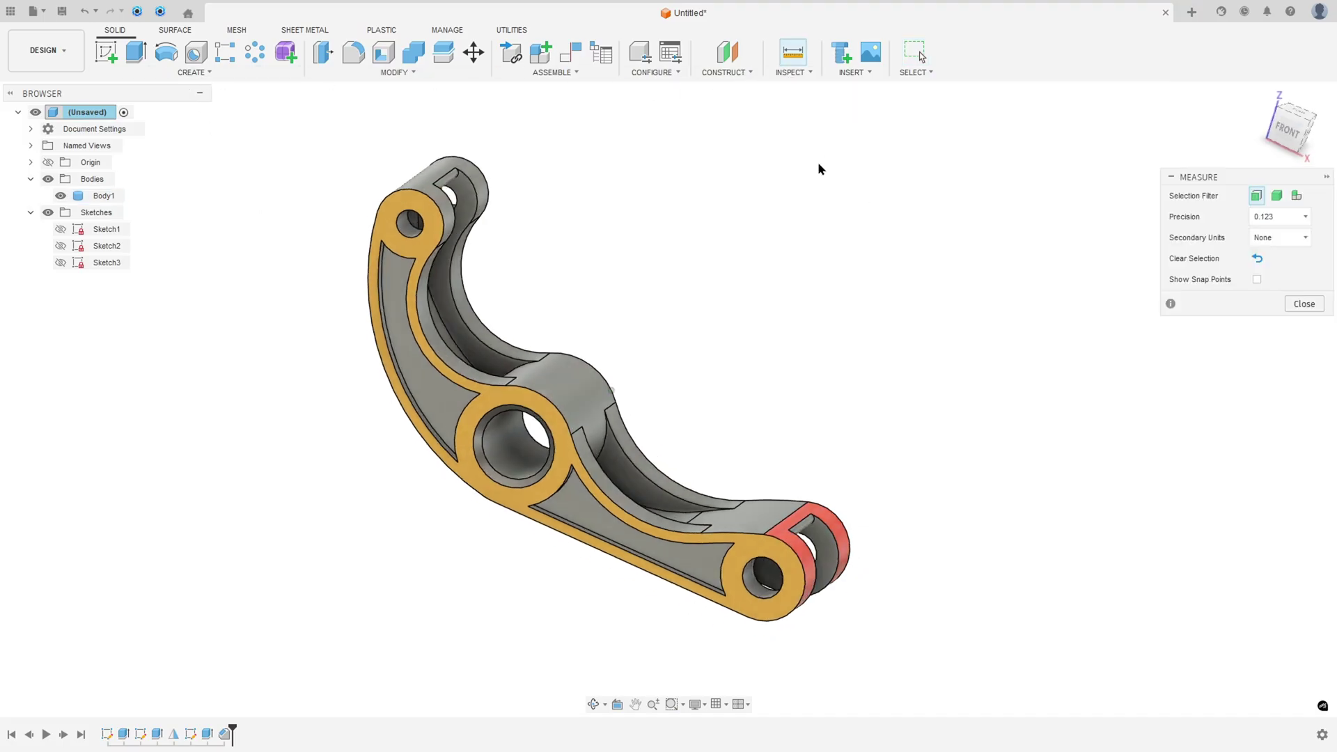
shift+middle_drag(819, 169, 615, 421)
click(607, 414)
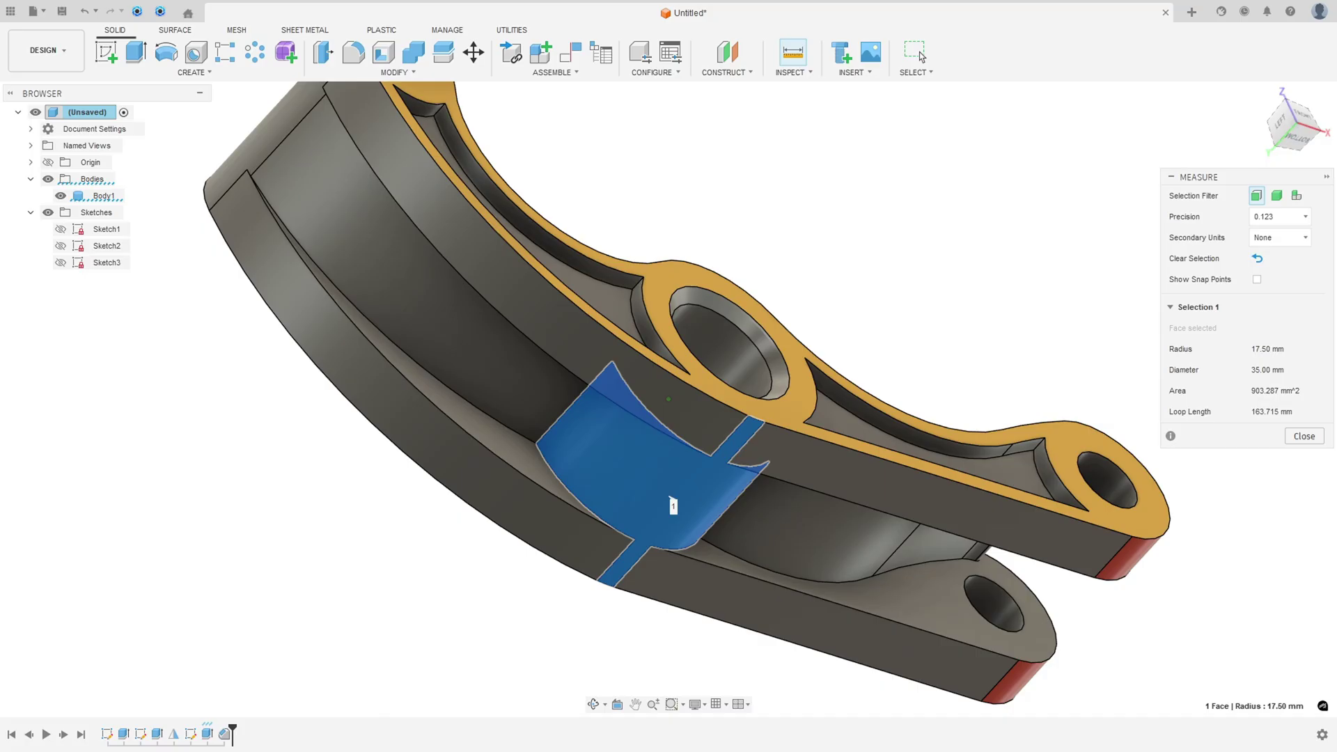
Step: Compare the green area with the PDF, box answer 1, mark answer 2 for the yellow surface, and return to Fusion
key(alt+Tab)
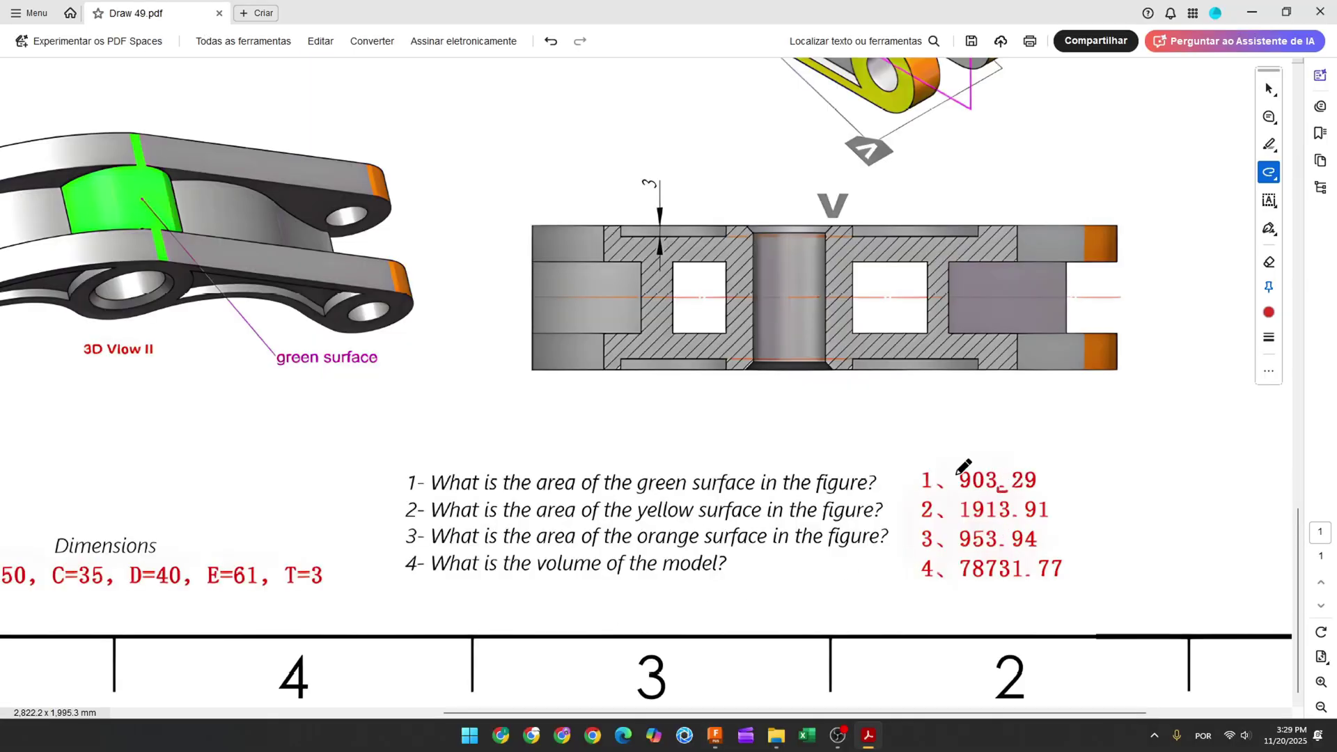
mouse_move(913, 460)
mouse_down()
mouse_move(1003, 462)
mouse_move(1059, 482)
mouse_move(913, 481)
mouse_up()
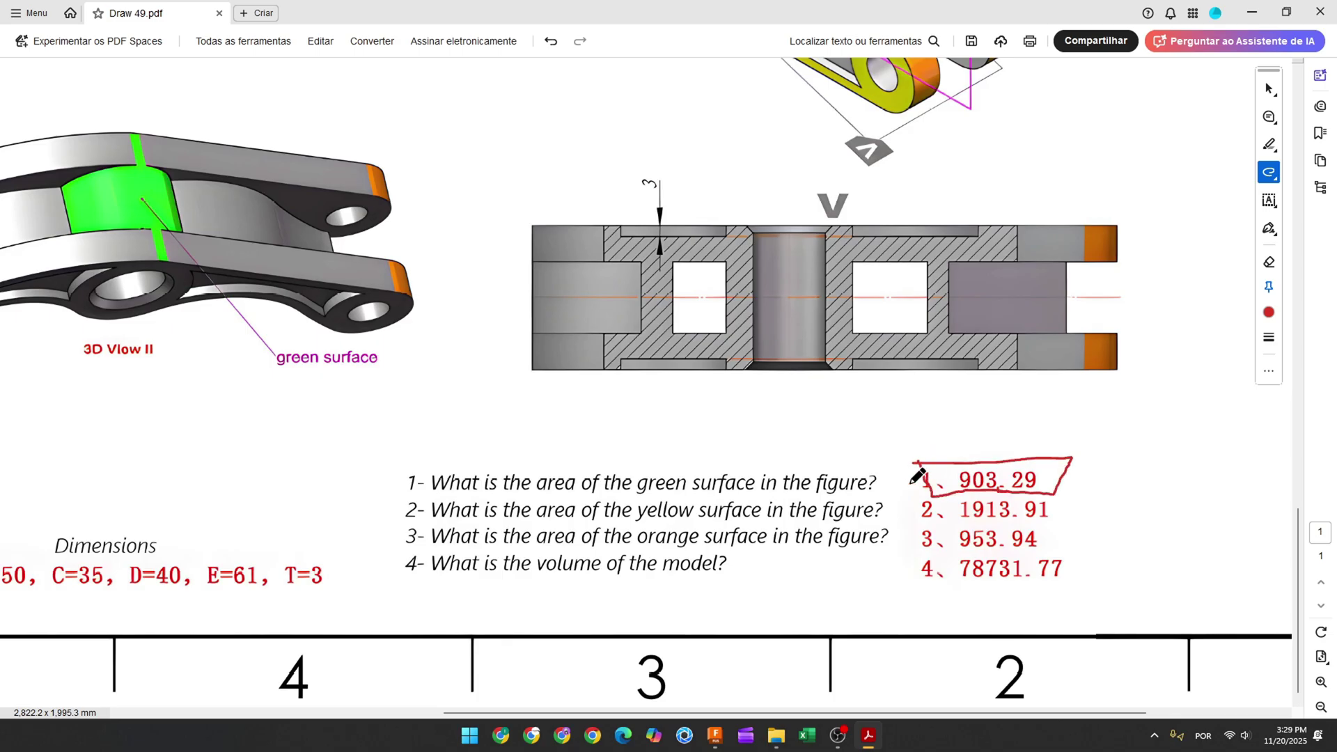
click(695, 740)
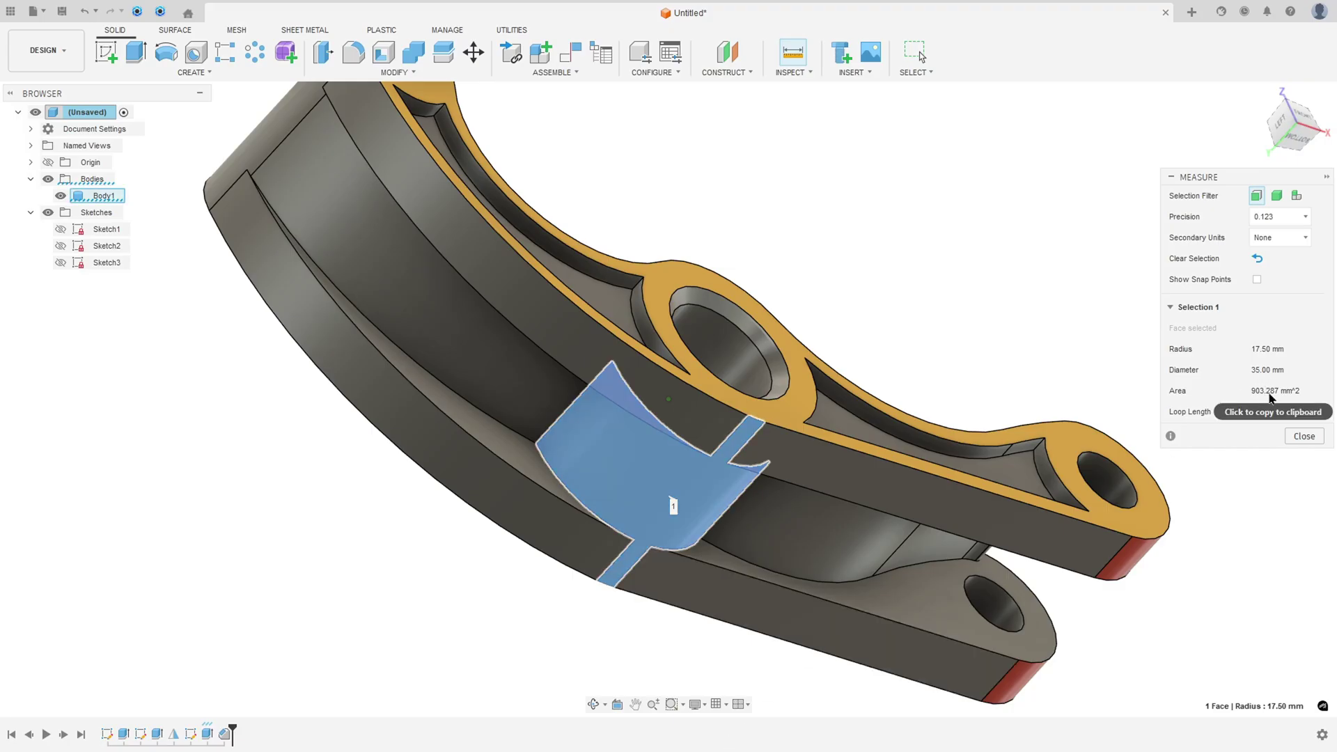
click(482, 632)
key(alt+Tab)
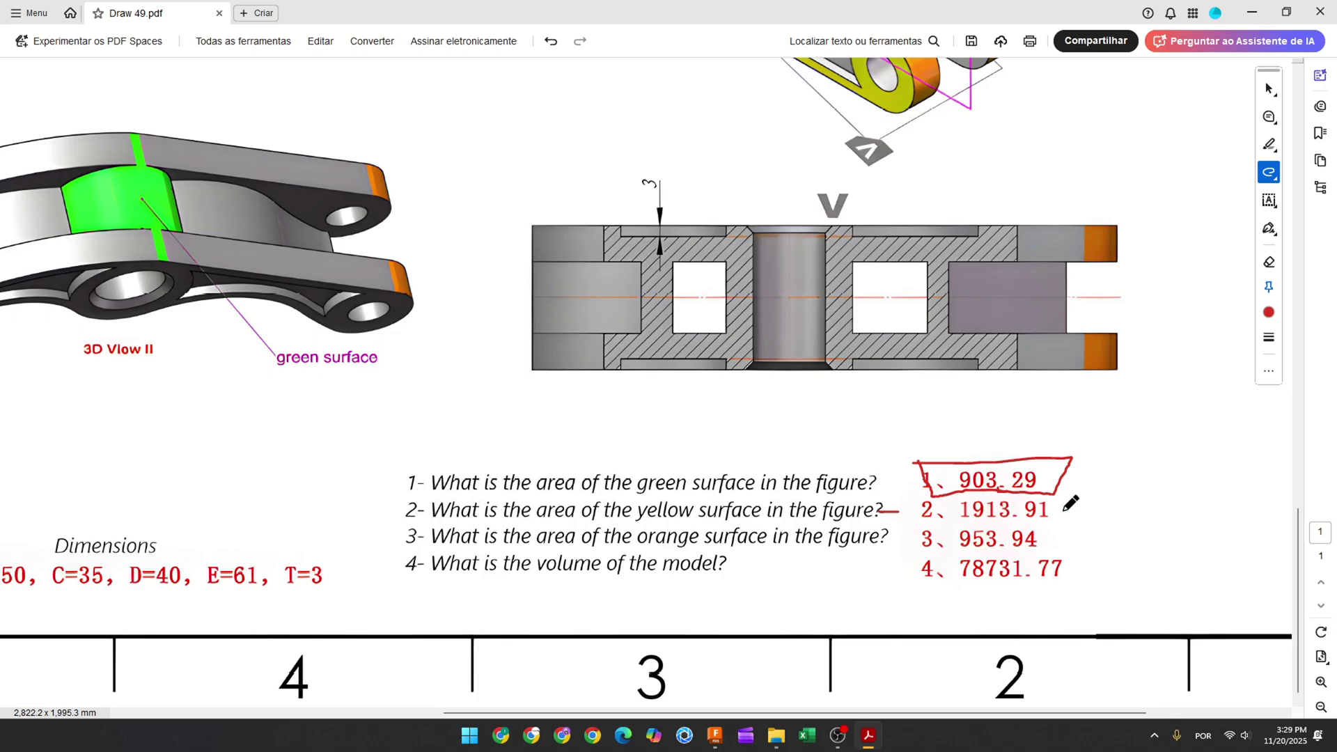
click(714, 735)
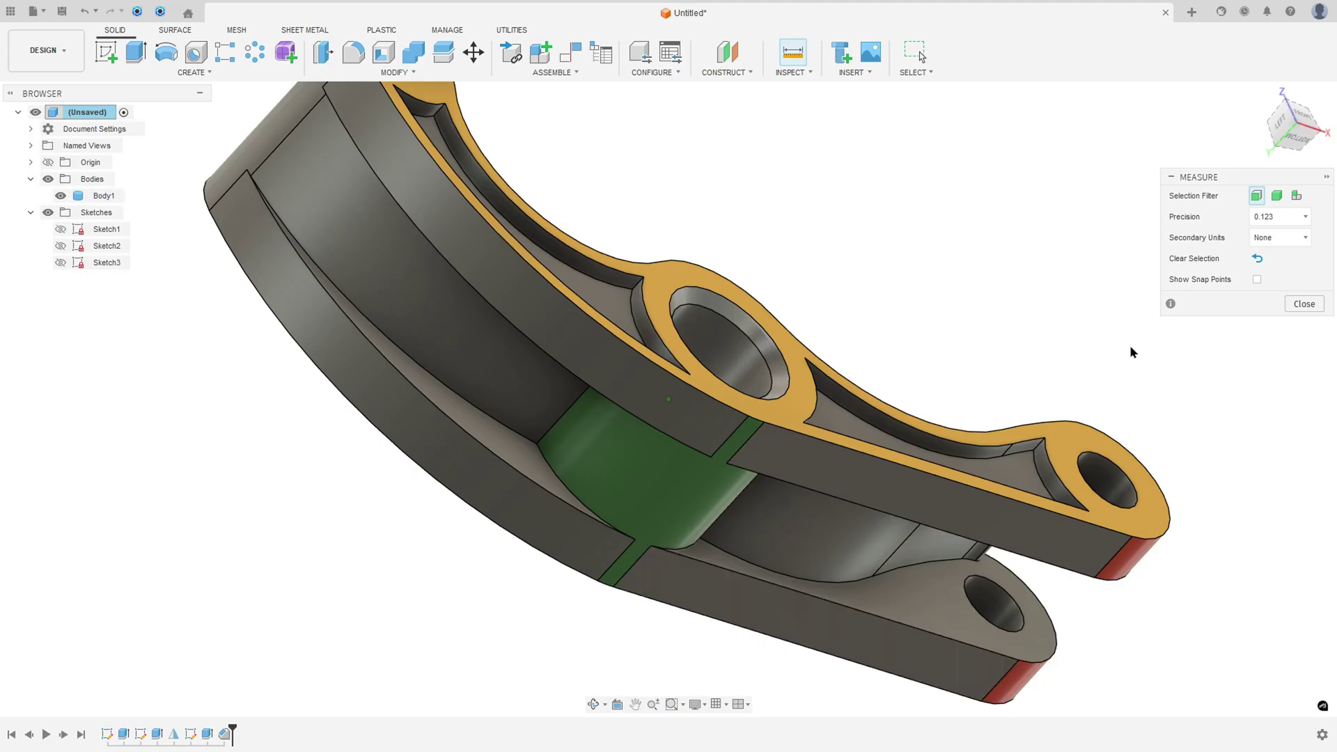
Step: Measure the areas of the orange fork-end face and the yellow front face for comparison with answers 2 and 3
shift+middle_drag(1132, 352, 814, 570)
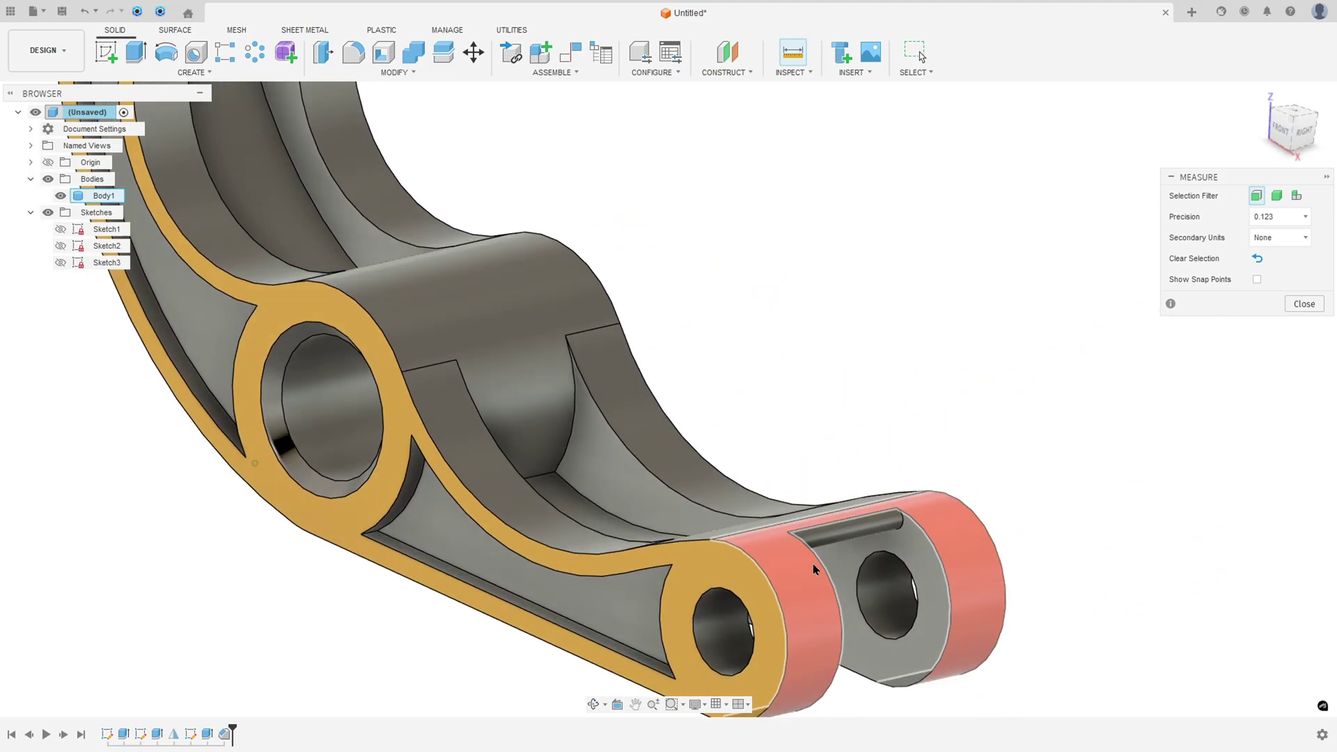
click(815, 569)
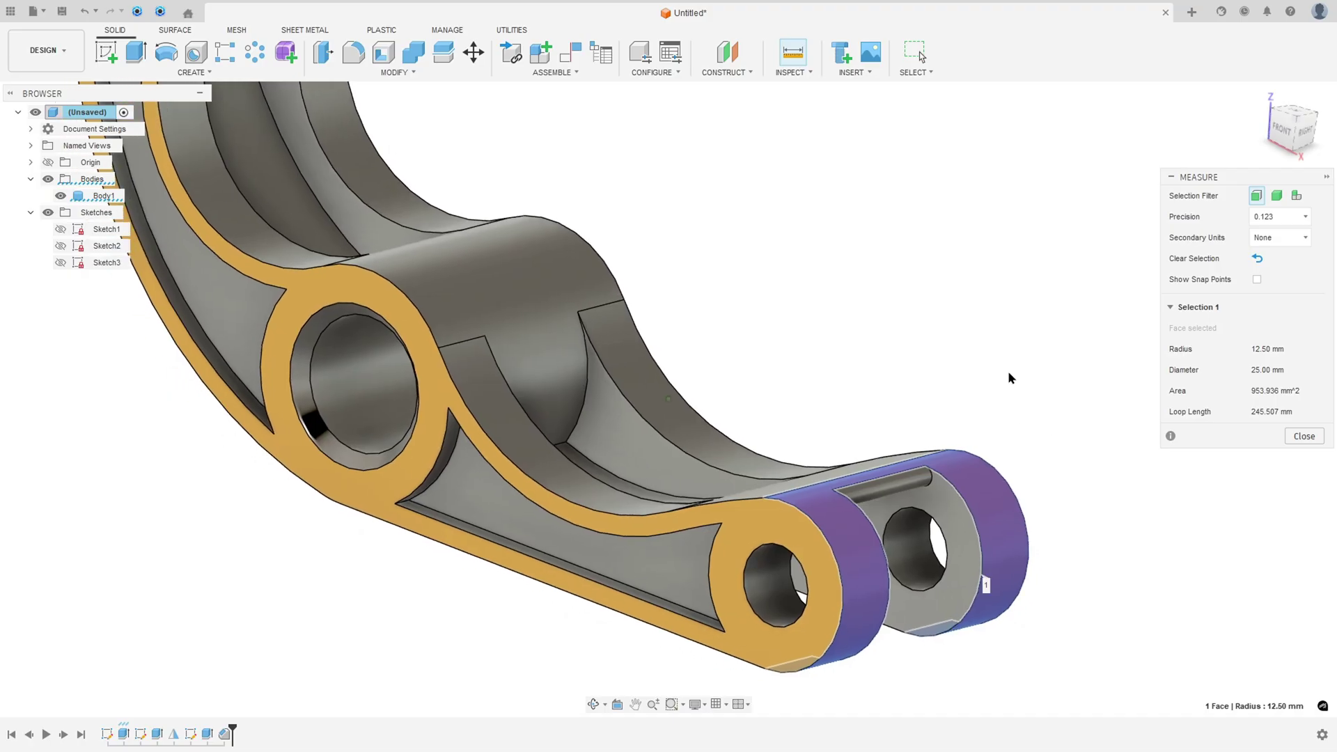
click(1000, 366)
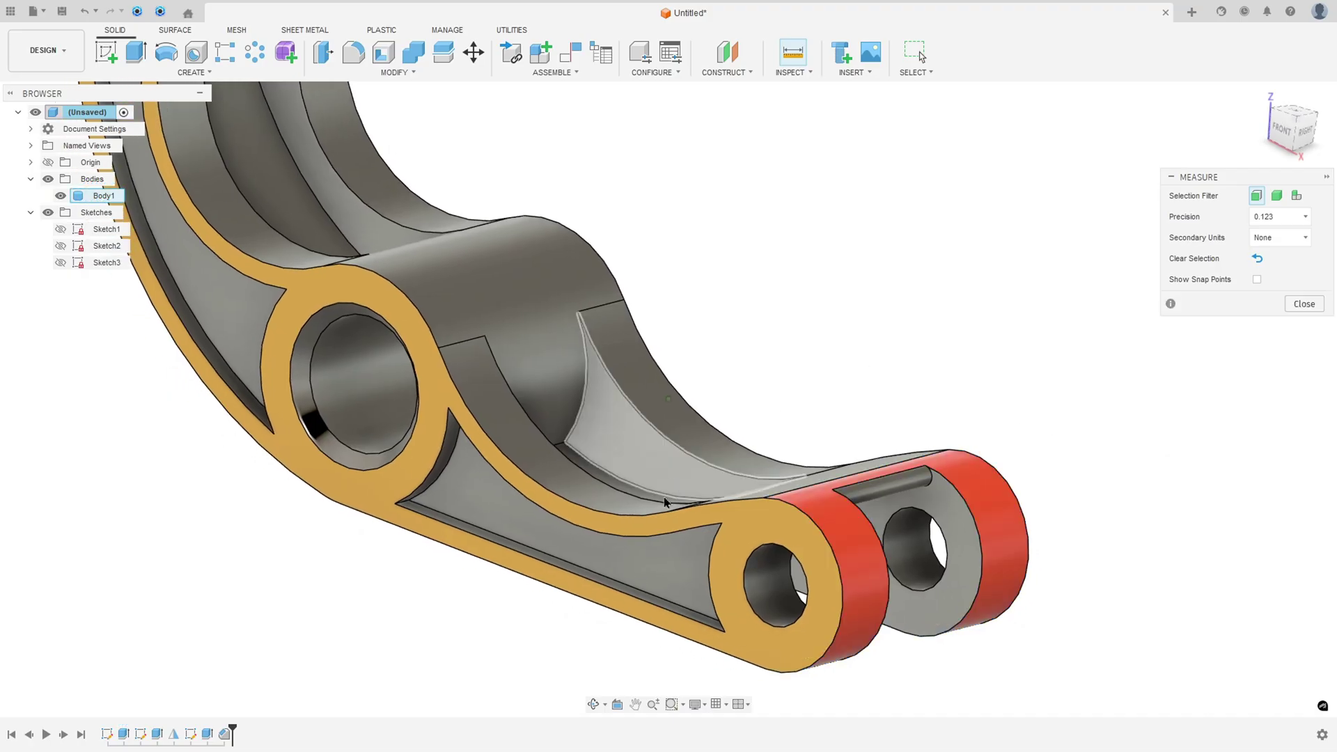
click(759, 530)
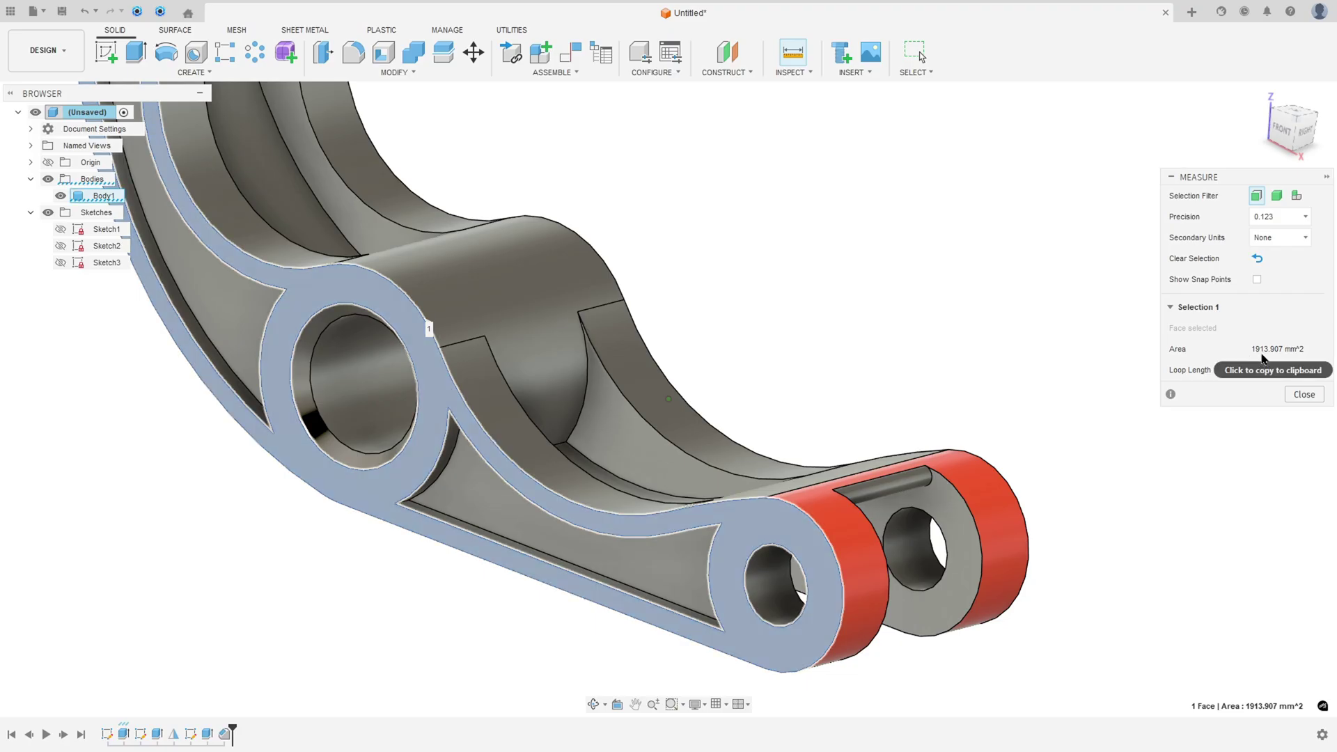
click(930, 331)
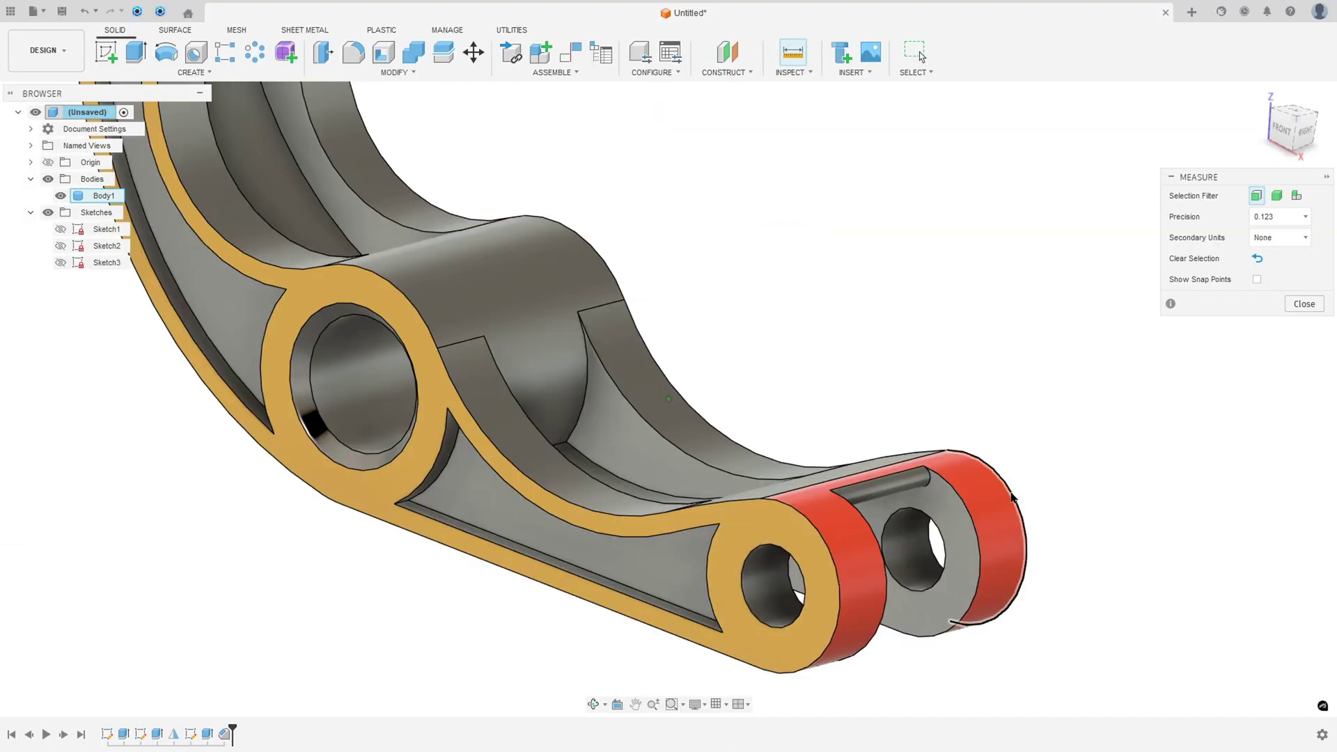
click(975, 571)
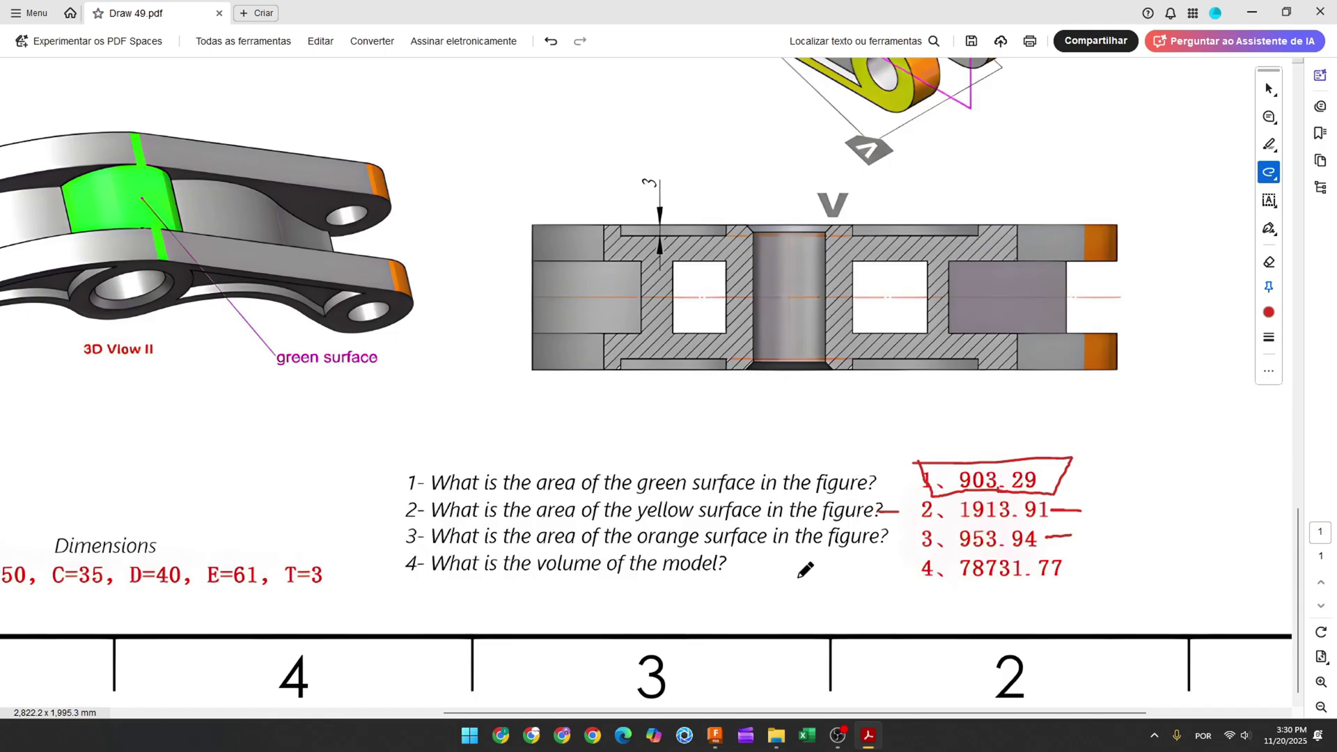
Step: Box answer 4 in the PDF, then end the measurement in Fusion and open the whole component's properties for its volume
mouse_move(912, 550)
mouse_down()
mouse_move(1006, 585)
mouse_move(1107, 557)
mouse_move(908, 588)
mouse_up()
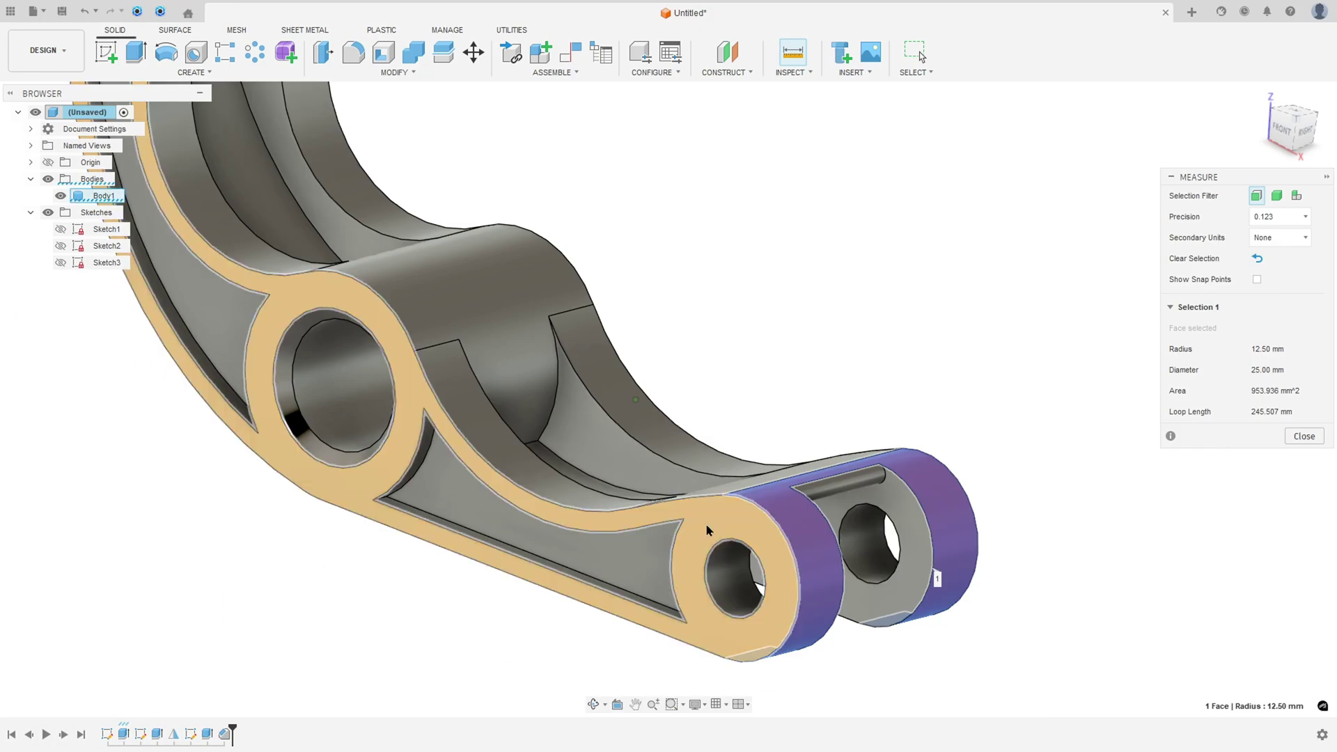
shift+middle_drag(766, 348, 716, 340)
key(Escape)
right_click(84, 114)
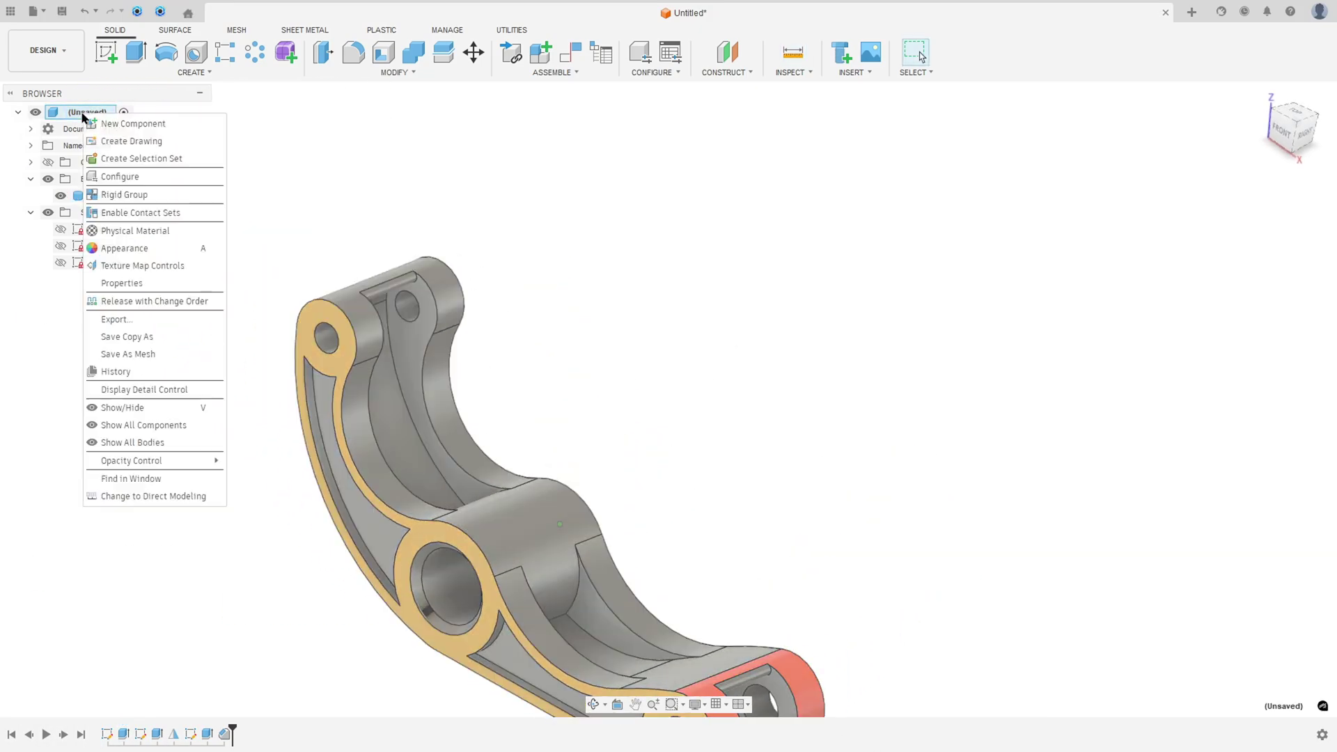
click(111, 283)
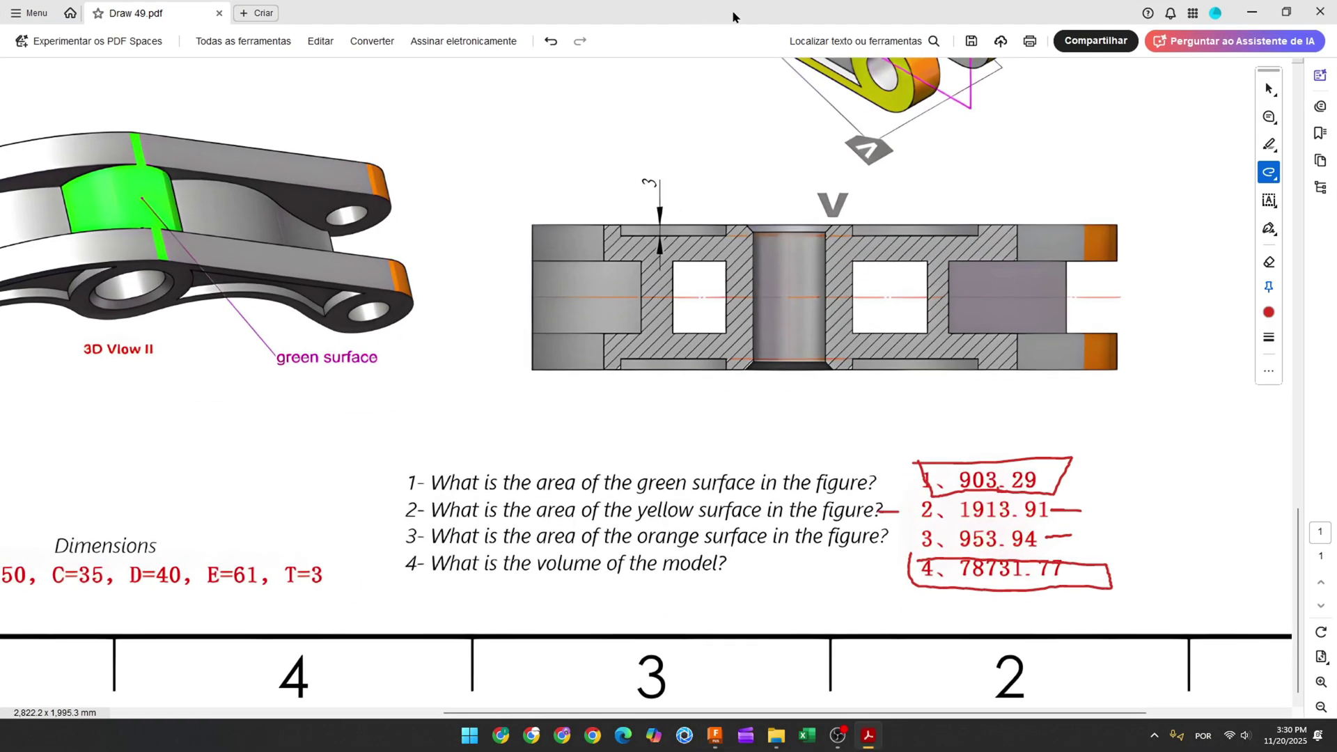
Step: Reduce the PDF window to fit beside the component properties and bring its list of four answers into view
drag(732, 9, 2, 2)
click(394, 15)
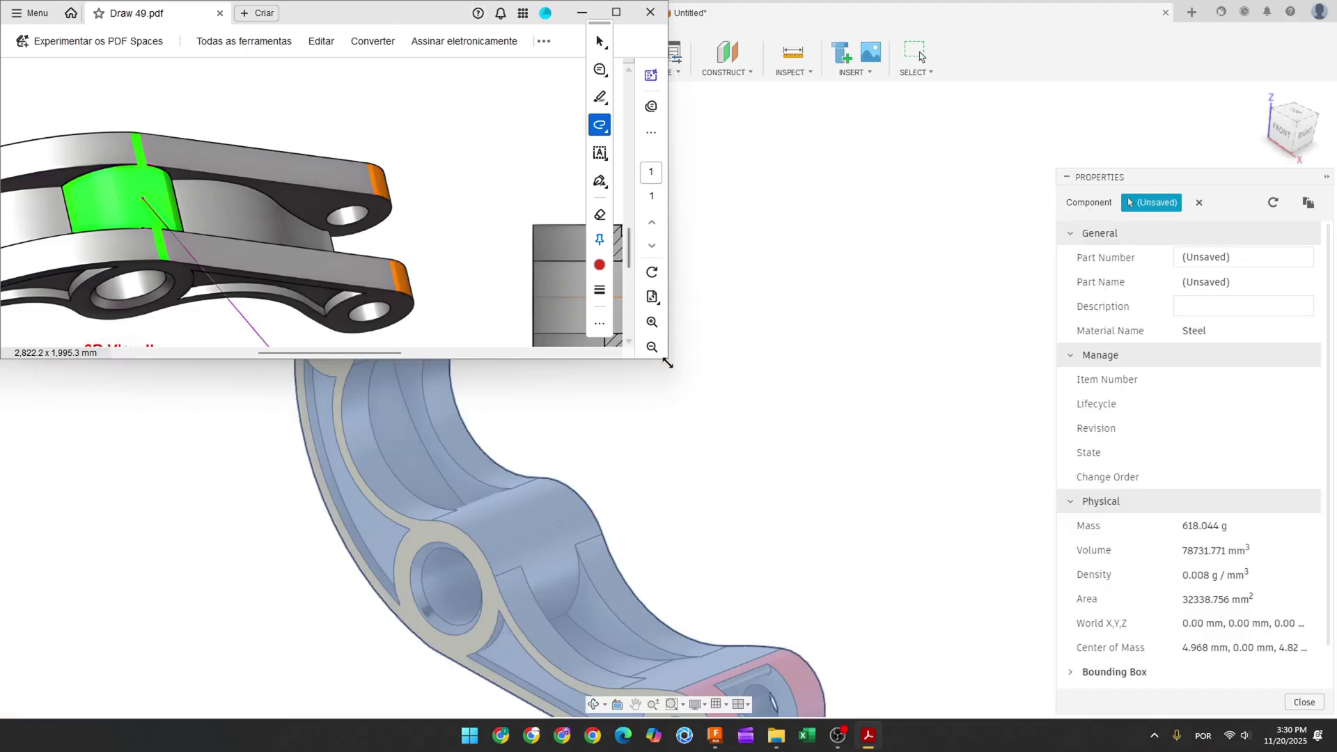
drag(667, 362, 803, 475)
scroll(563, 383, down, 3)
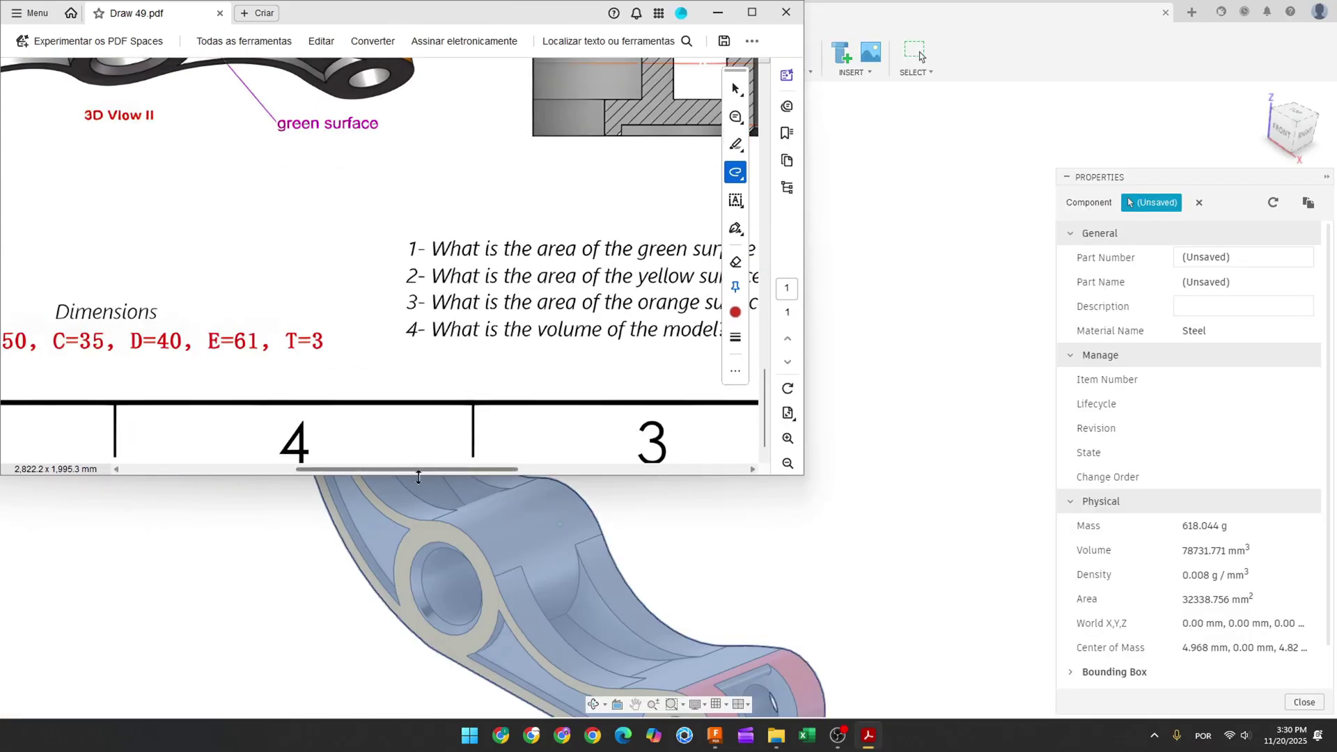
drag(494, 469, 542, 469)
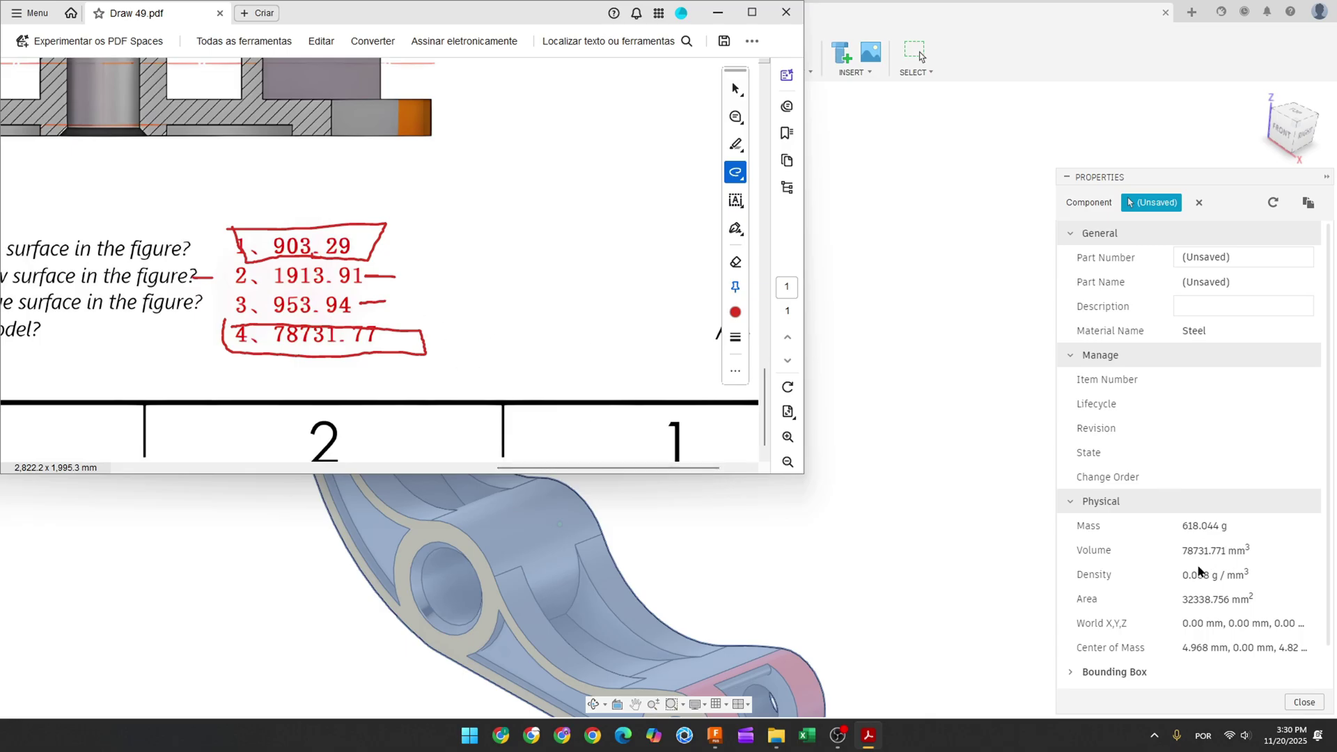
Step: Close the PDF drawing without saving its changes and deselect the component in Fusion
click(784, 19)
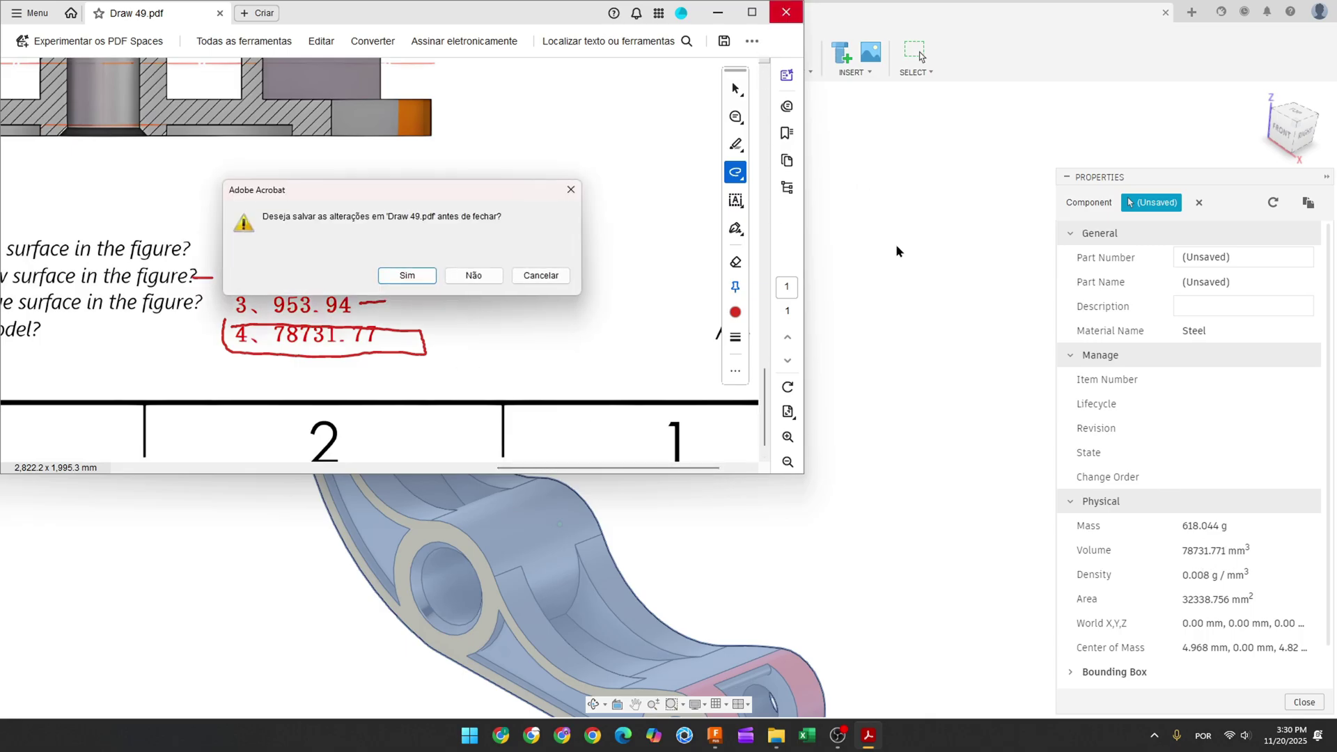
click(473, 276)
click(914, 259)
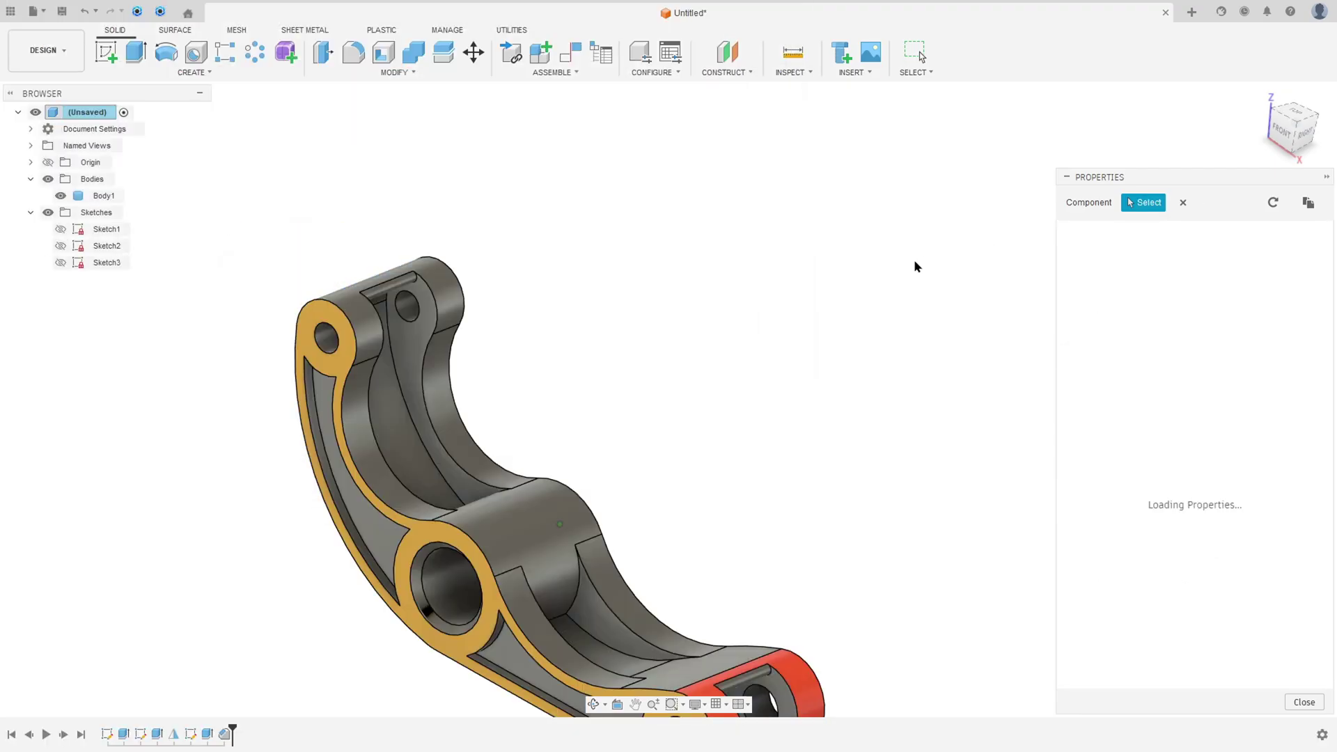